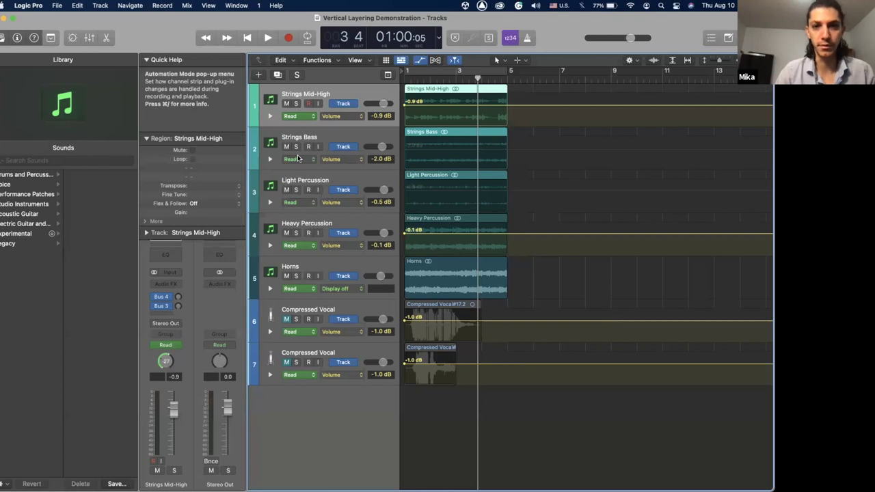
Move the playhead to the project start and select each instrument track in turn down to Horns, ending on Strings Mid-High.
drag(477, 77, 394, 83)
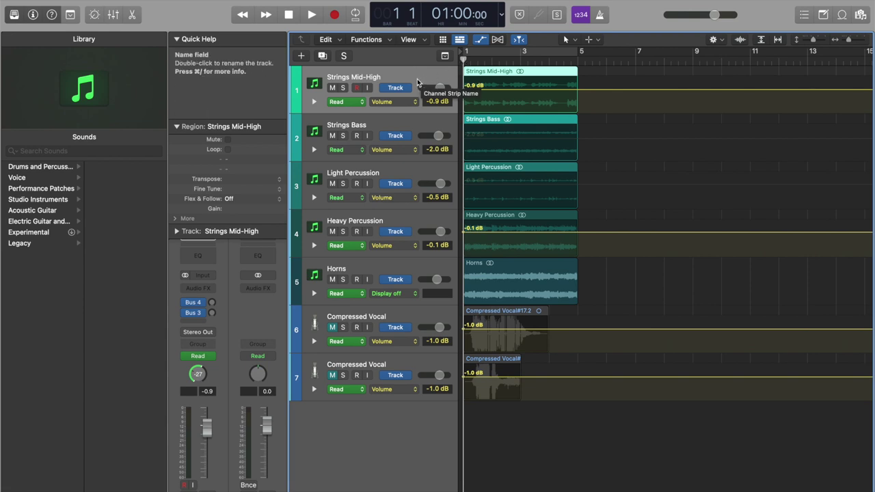
click(383, 127)
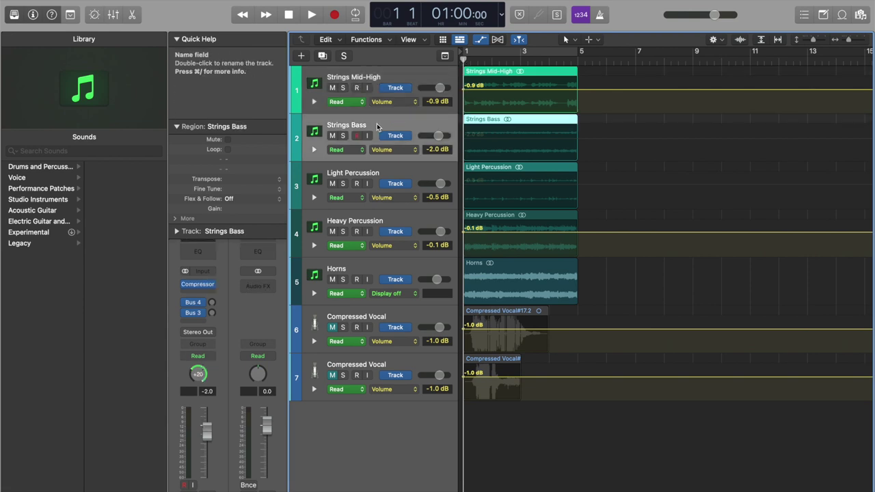
click(375, 173)
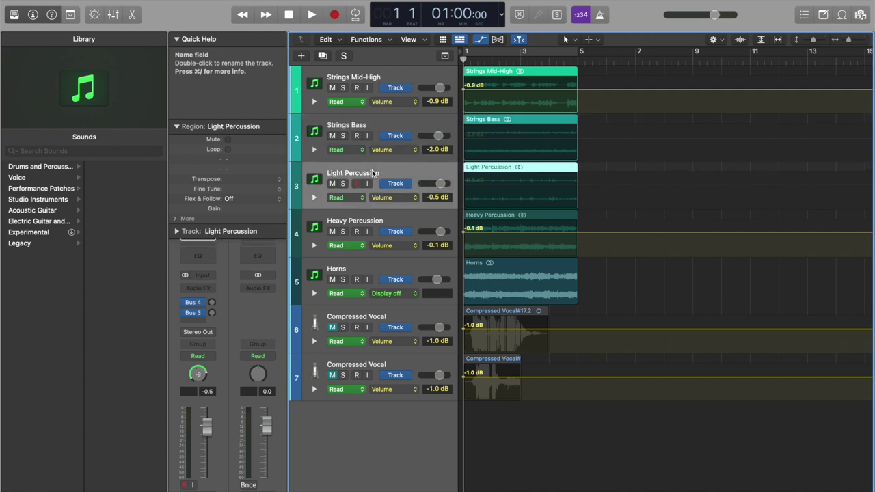
click(366, 219)
click(365, 271)
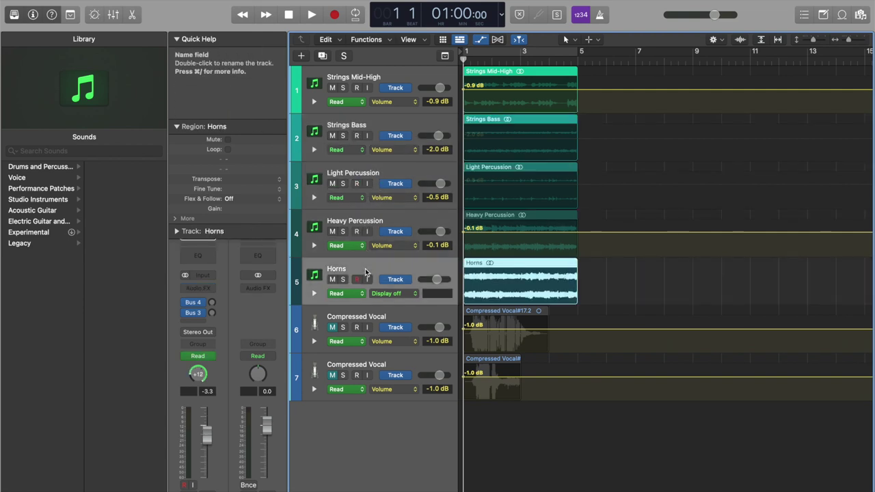
click(412, 70)
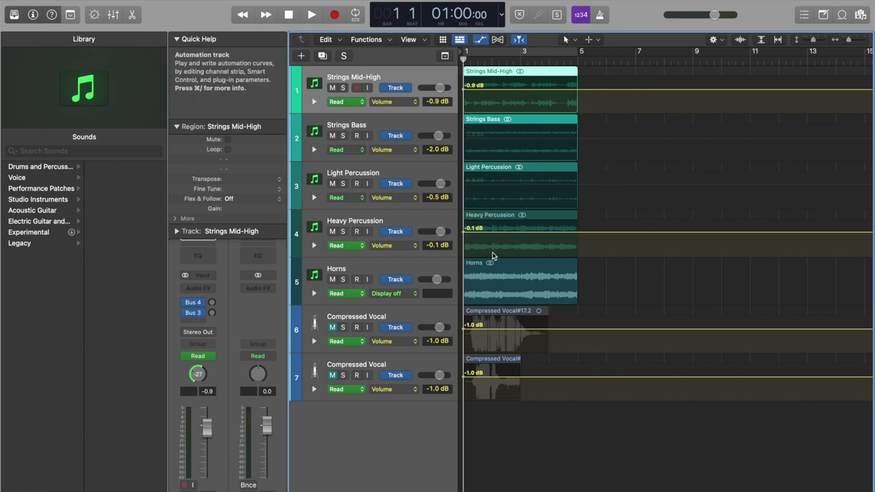
Solo the Strings Mid-High track and play it in a loop with cycle mode on over bars 1 to 5.
click(343, 87)
key(space)
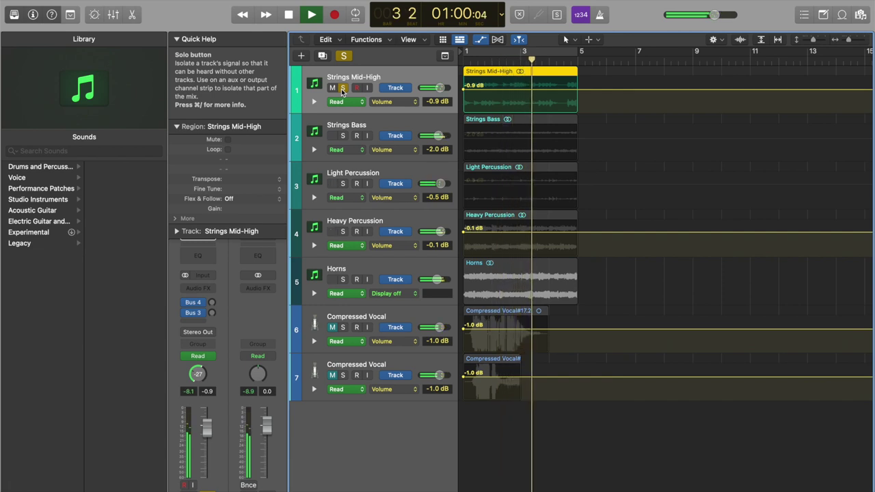
click(497, 54)
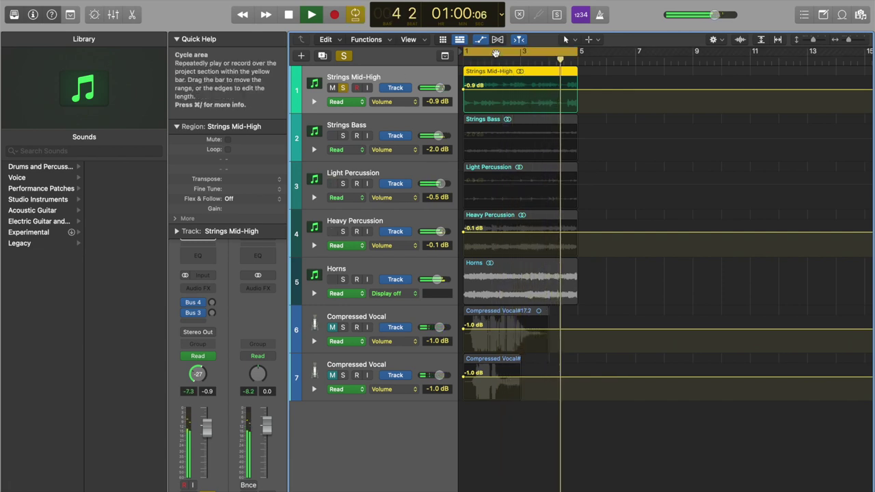
key(space)
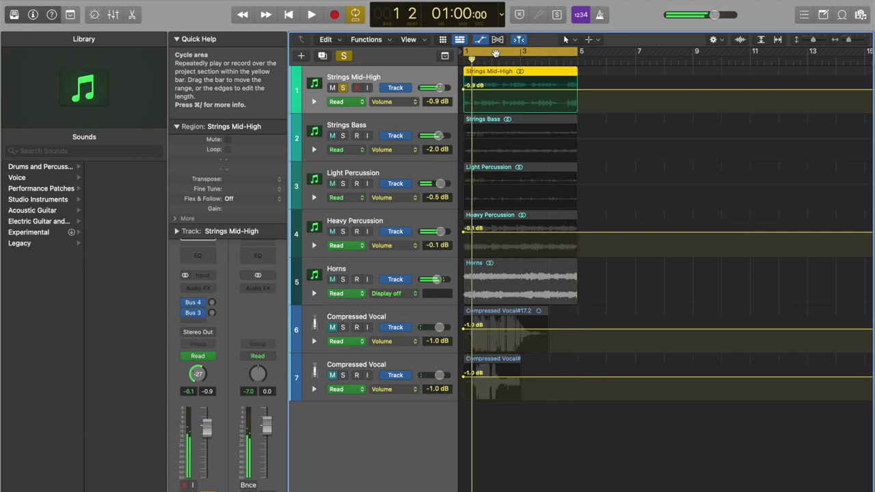
key(space)
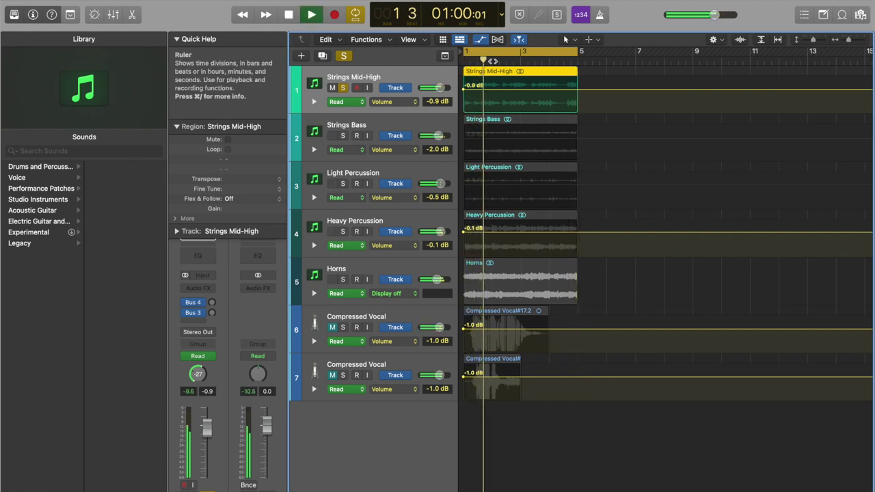
Add Strings Bass, Light Percussion, Heavy Percussion and Horns to the soloed tracks one after another during playback.
click(343, 136)
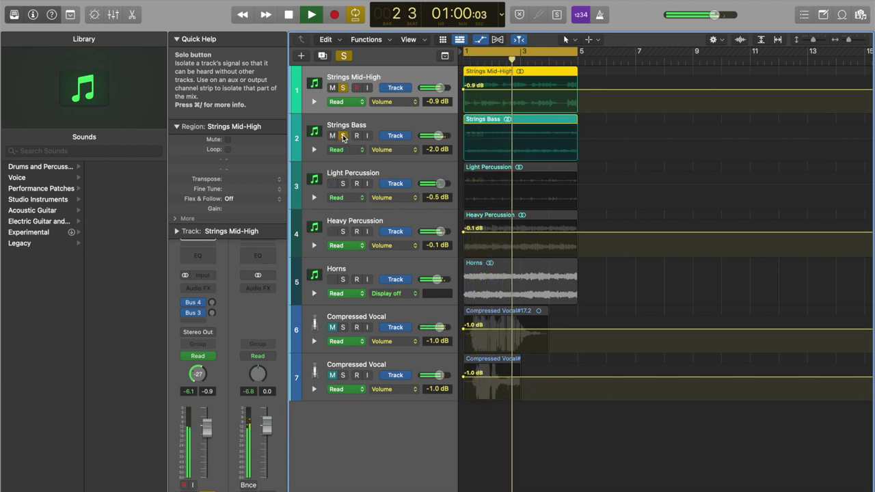
click(344, 184)
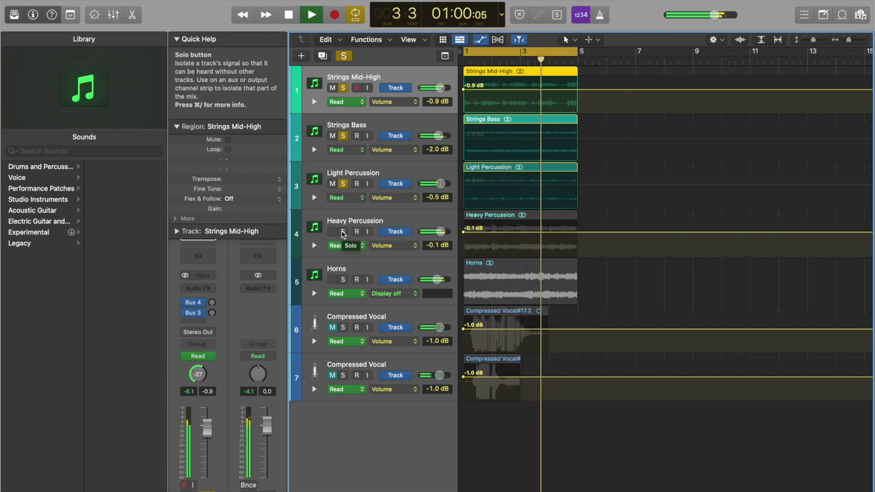
click(342, 232)
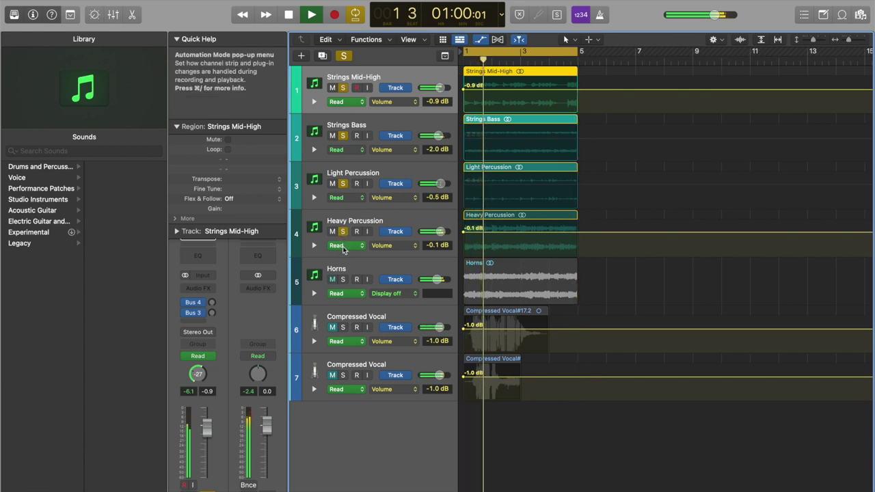
click(342, 270)
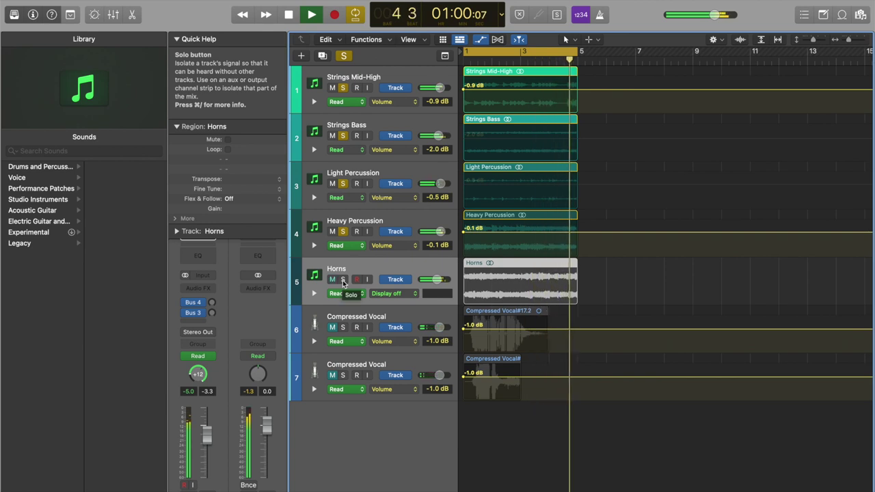
click(343, 280)
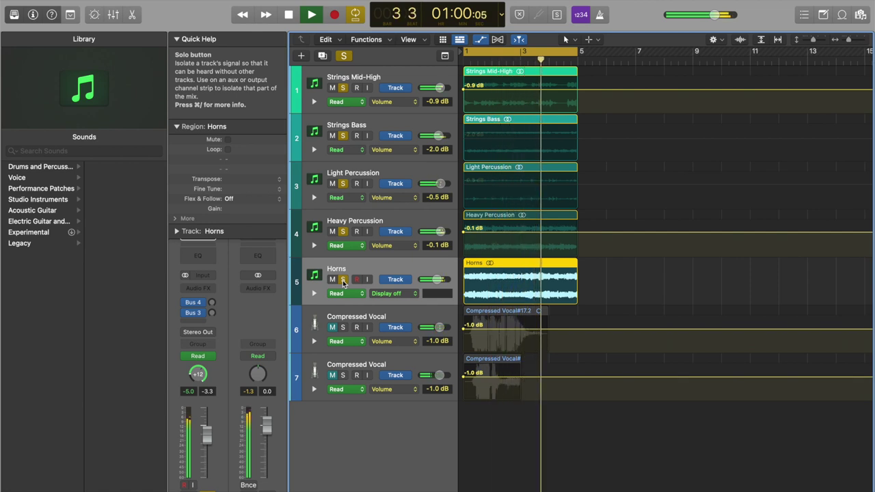
Remove the solo from Heavy Percussion, Light Percussion and Strings Bass while the loop plays.
click(343, 233)
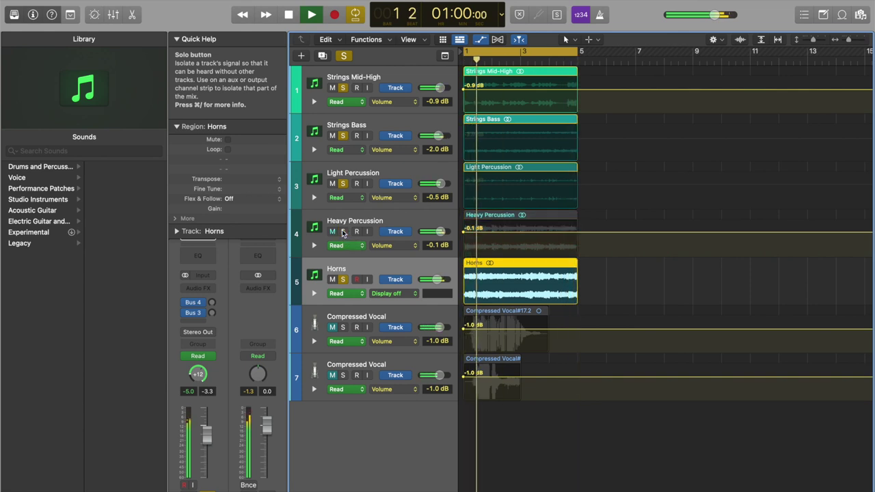
click(344, 183)
click(344, 135)
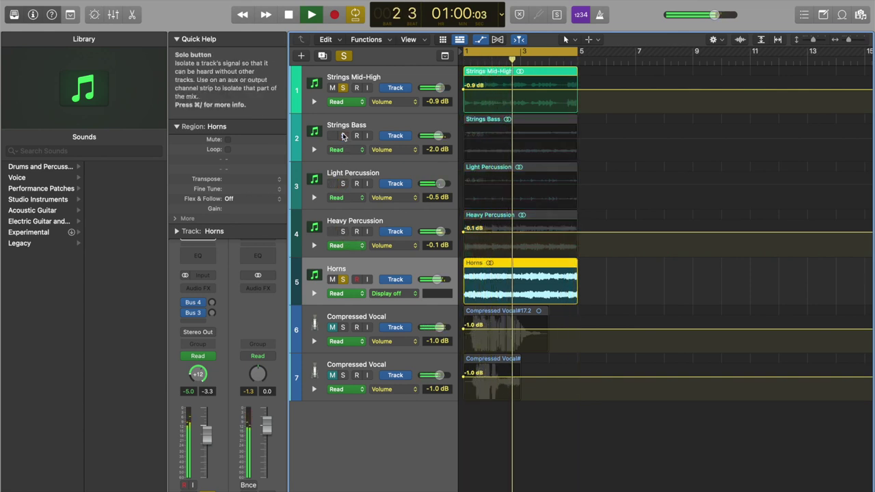
Change the soloed combination to Strings Bass and Light Percussion, taking Horns and Strings Mid-High out of solo.
click(343, 183)
click(344, 276)
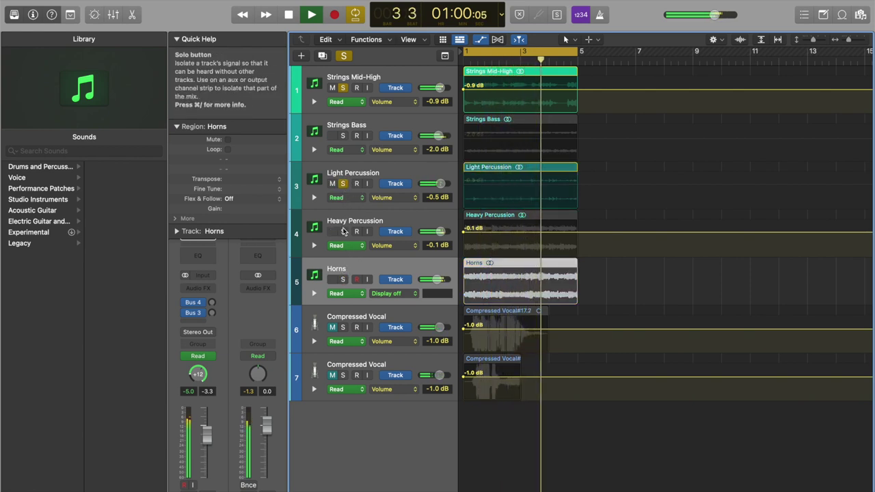
click(344, 135)
click(343, 87)
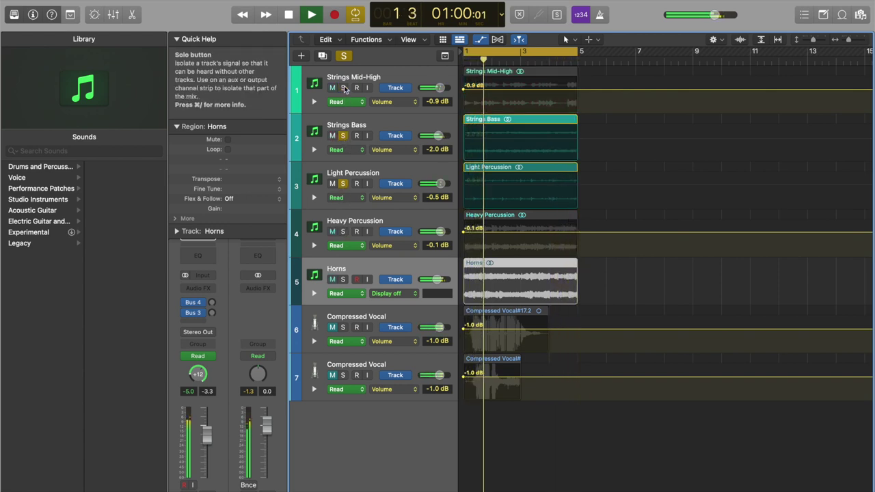
Change the soloed combination to Strings Mid-High, Heavy Percussion and Horns, taking Light Percussion and Strings Bass out of solo.
click(343, 232)
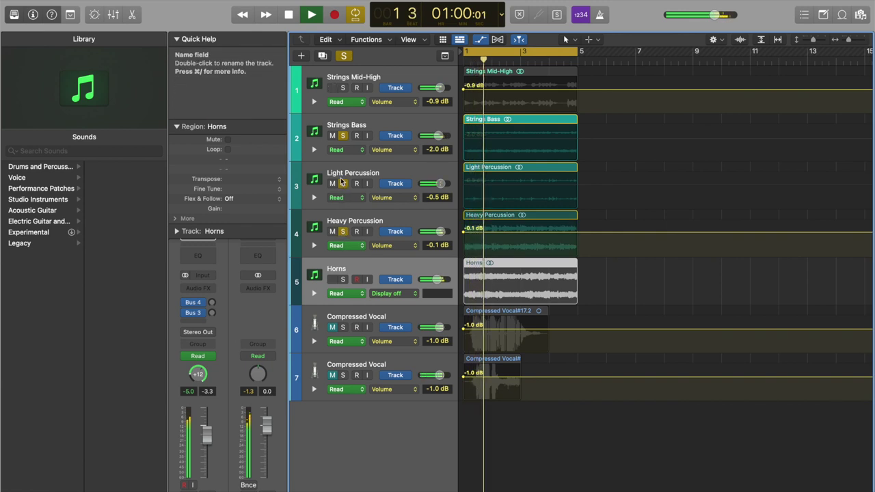
click(344, 183)
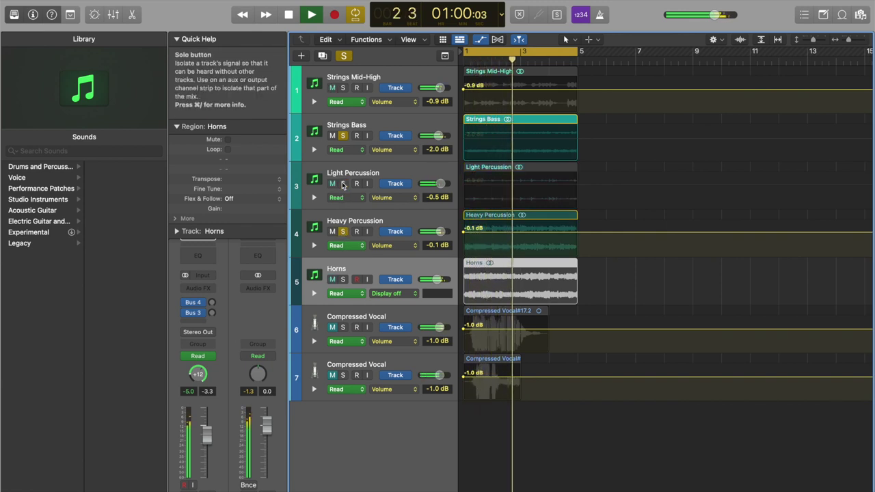
click(343, 88)
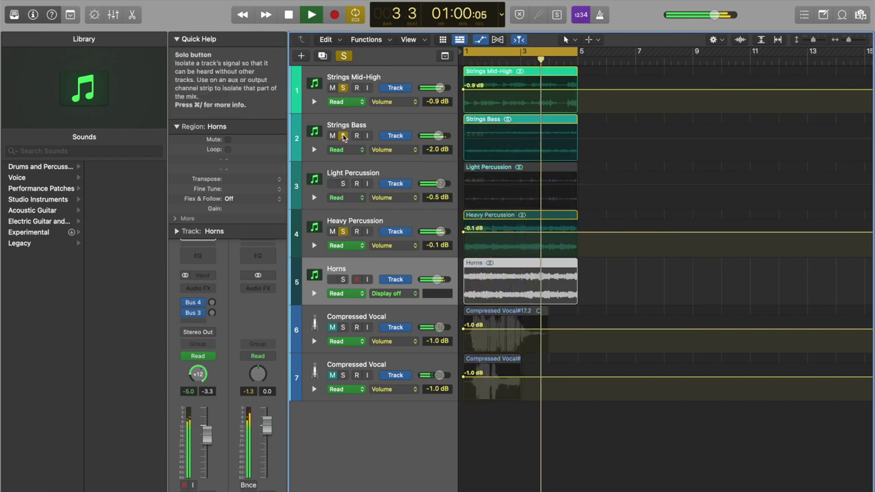
click(343, 135)
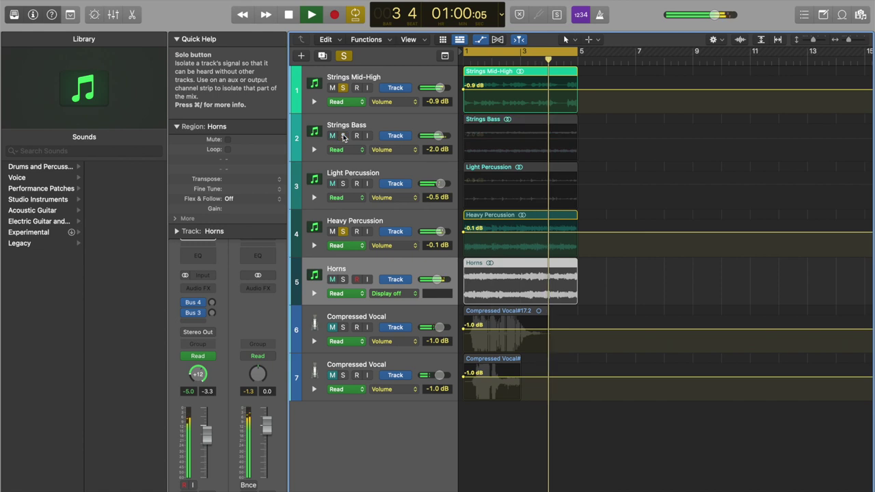
click(344, 279)
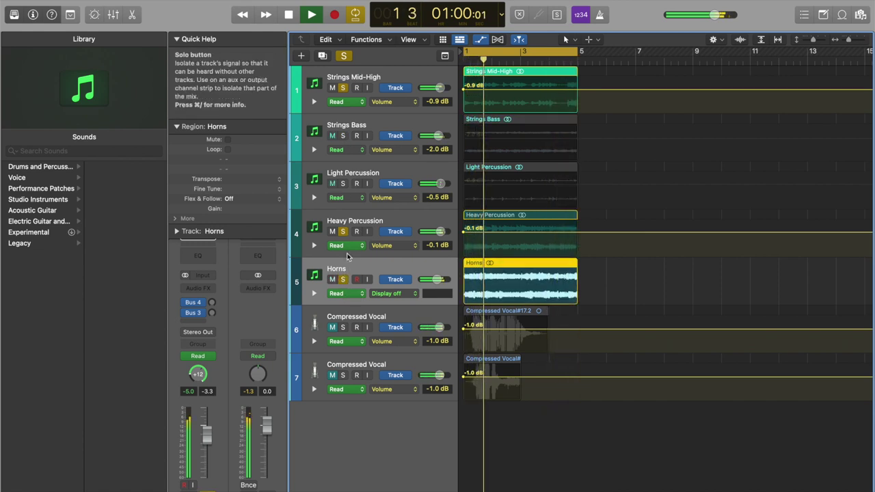
Unsolo Strings Mid-High, clear all remaining solos to hear every unmuted track together, and stop playback.
click(343, 88)
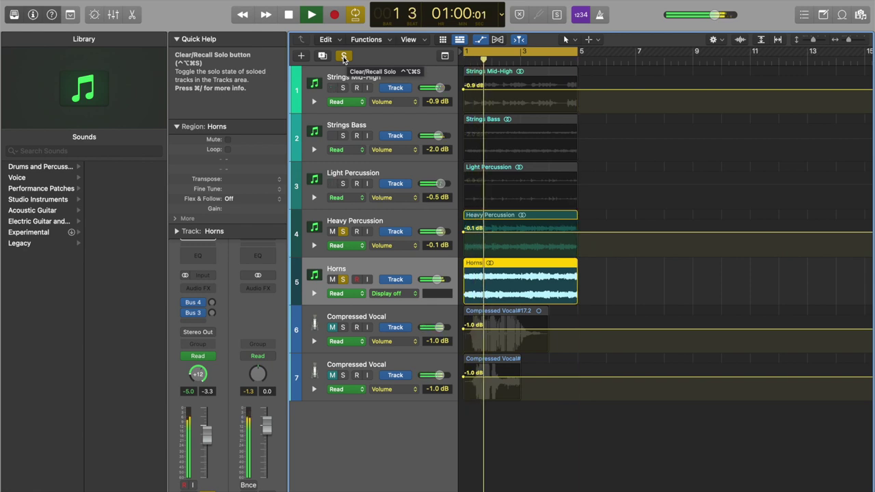
click(345, 59)
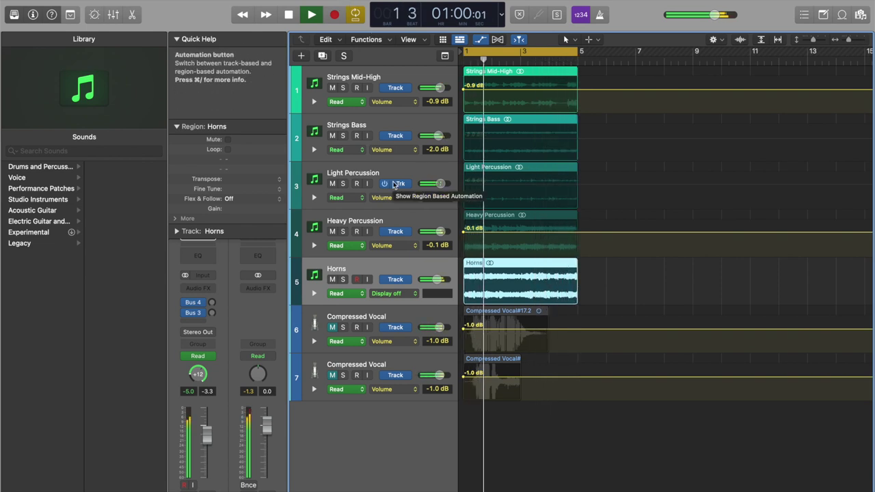
key(space)
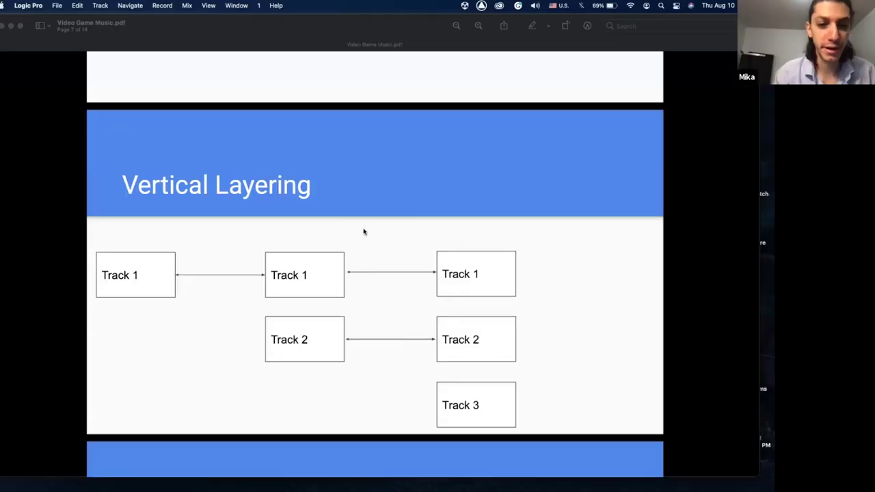
Switch to Preview and look through the Video Game Music.pdf slides from Vertical Layering to Digital Audio Workstations, returning to the Q&A break slide.
click(363, 232)
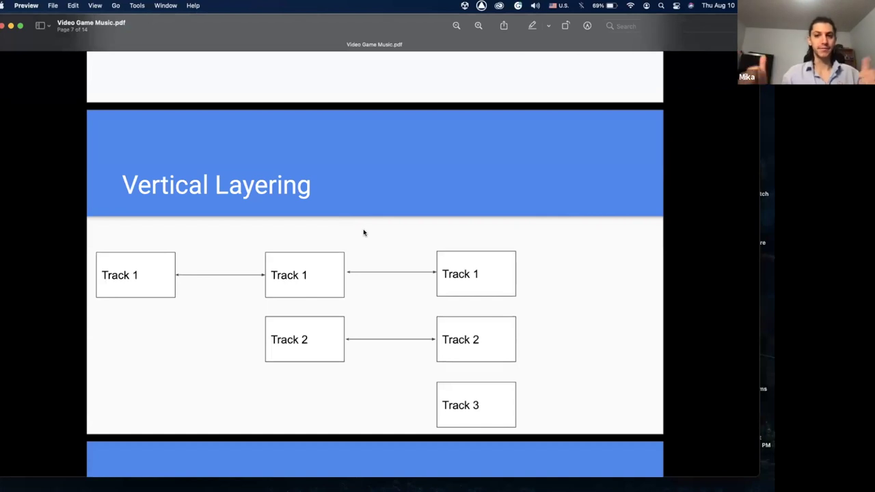
scroll(364, 233, down, 10)
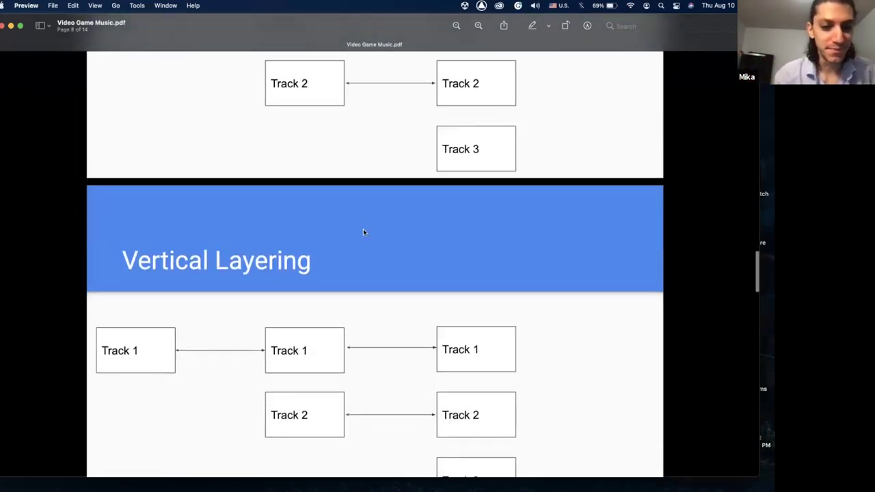
scroll(364, 234, up, 10)
scroll(364, 252, down, 12)
scroll(364, 252, down, 10)
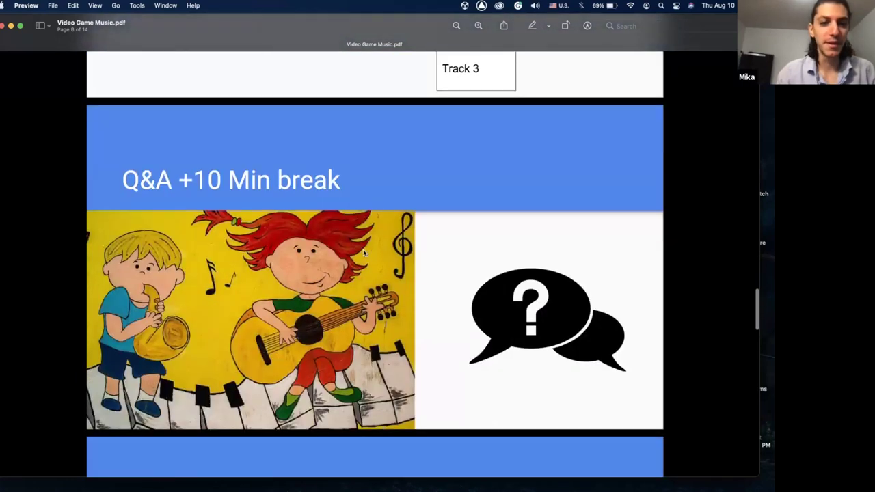
scroll(363, 250, down, 3)
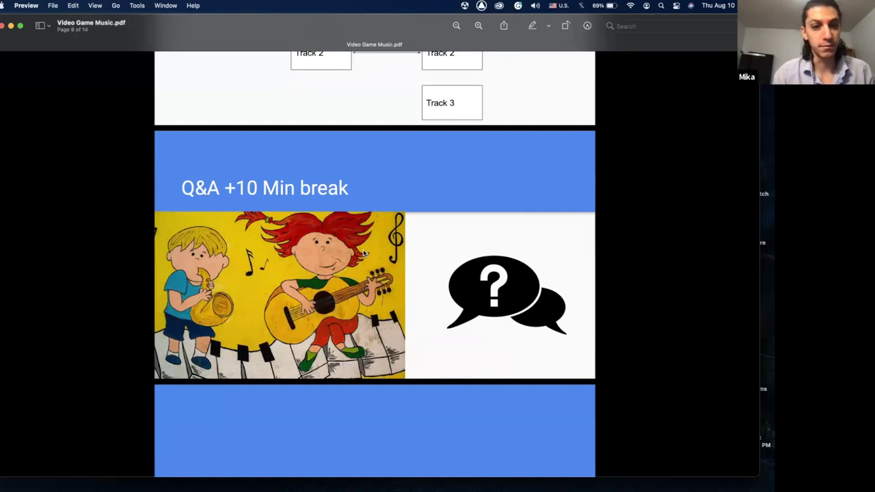
scroll(364, 253, down, 8)
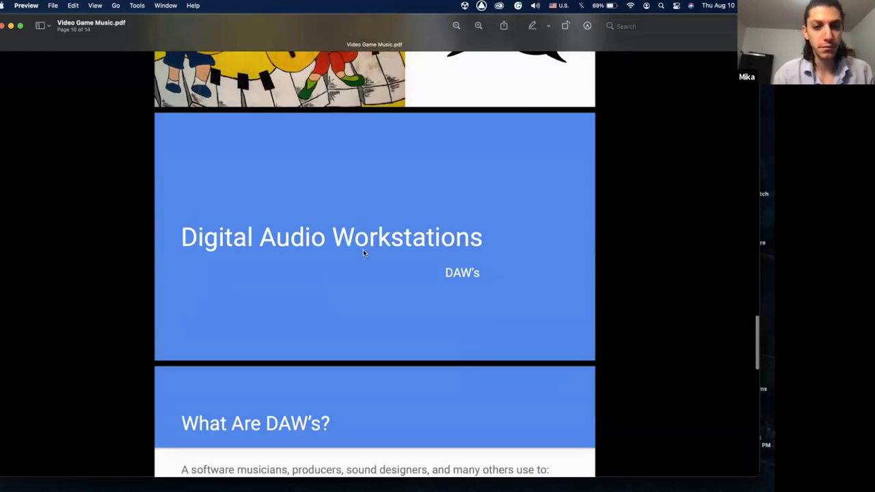
scroll(363, 253, up, 2)
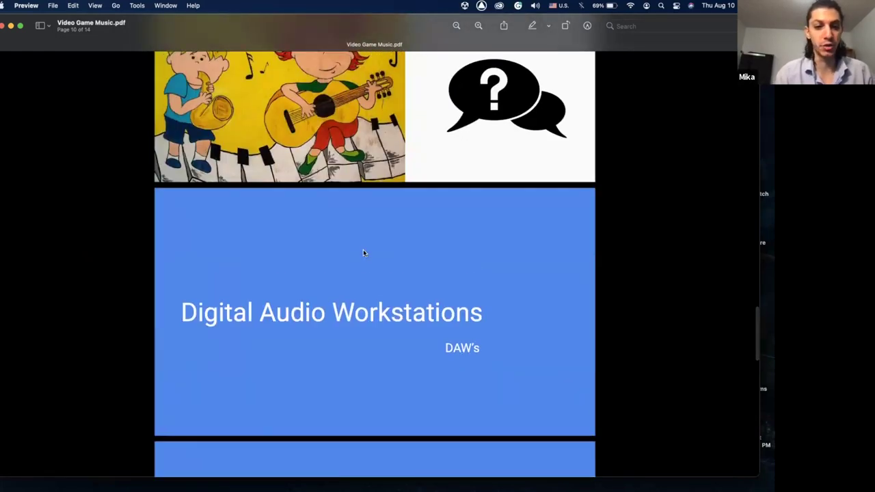
scroll(363, 253, down, 1)
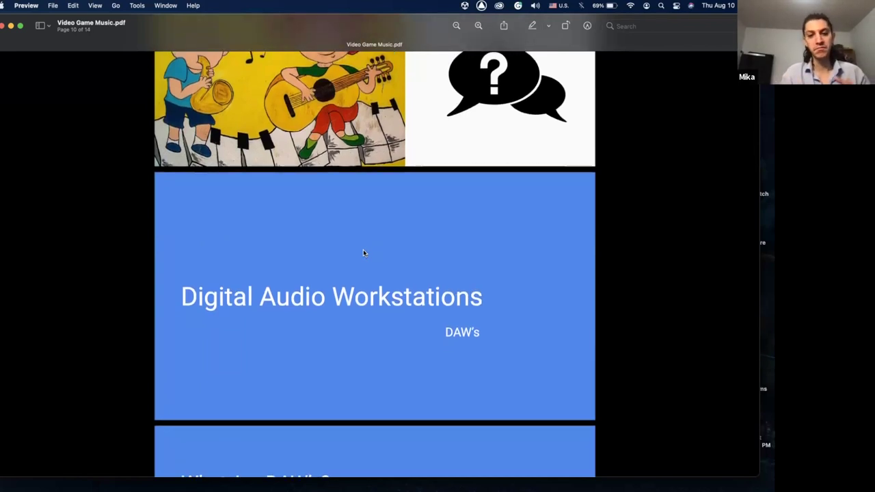
scroll(363, 253, up, 5)
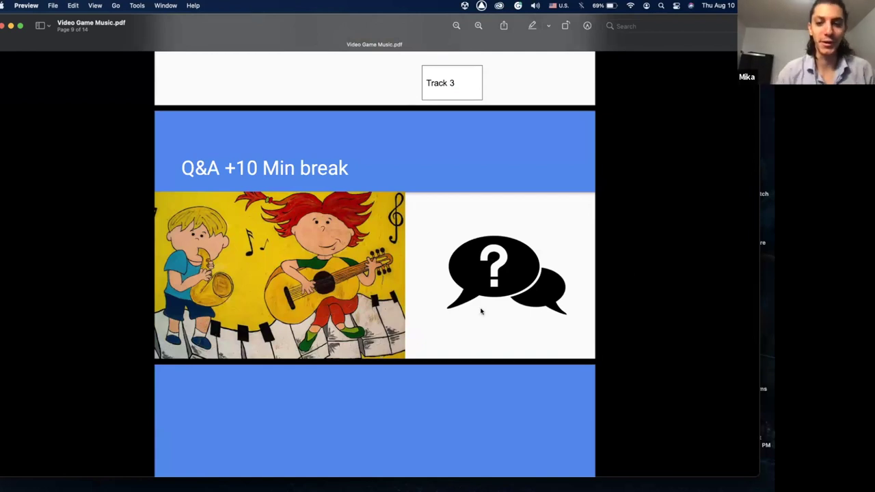
scroll(480, 312, down, 2)
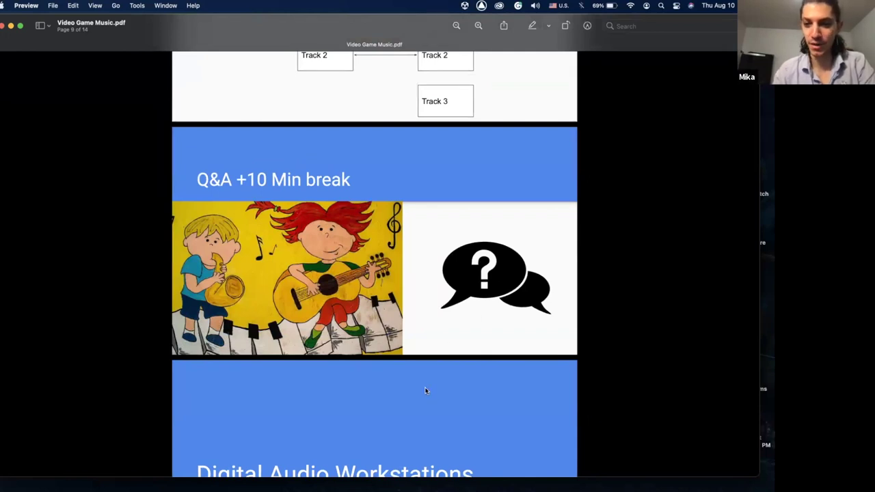
Advance the slides from the Q&A break to the What Are DAW's? slide and read it.
scroll(425, 390, down, 5)
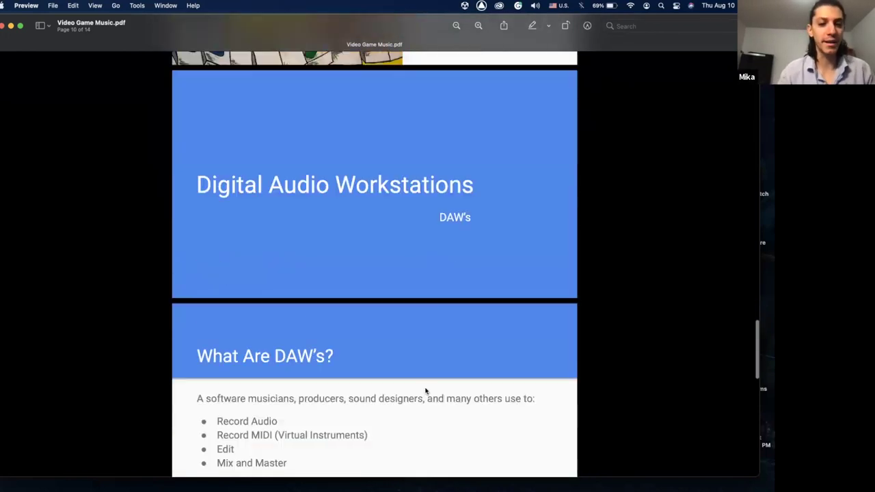
scroll(425, 391, down, 2)
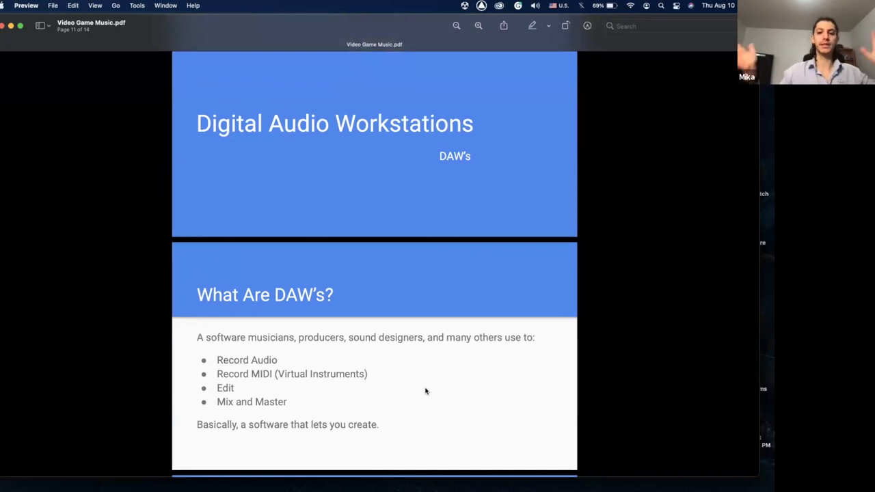
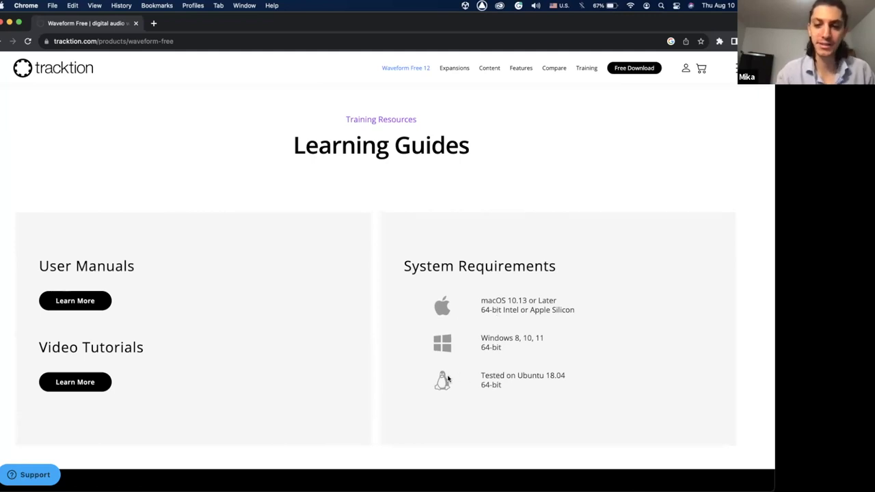
Look through the Tracktion Waveform Free page, covering the DJ Mix Tools section, the Learning Guides and the System Requirements.
scroll(386, 363, up, 2)
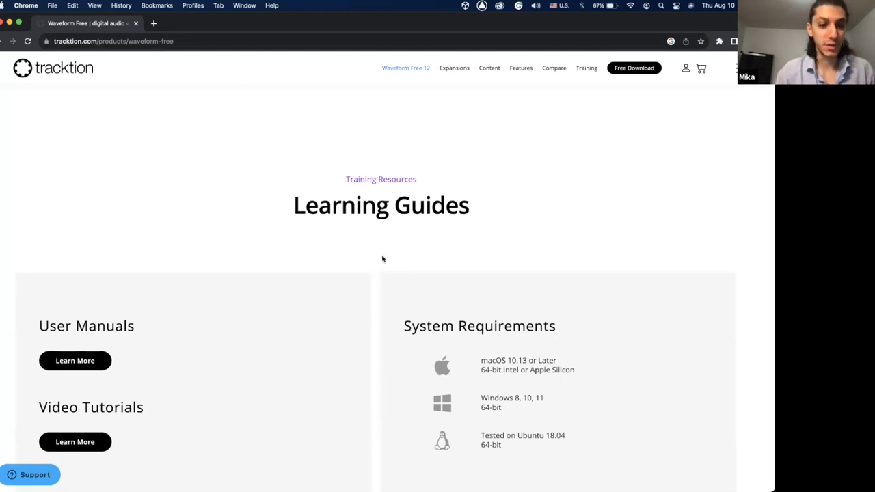
scroll(383, 259, down, 15)
scroll(383, 258, up, 15)
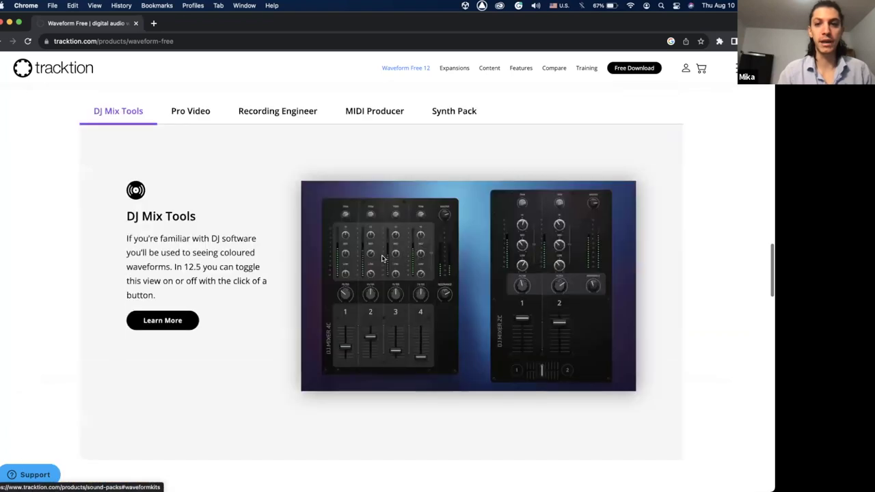
scroll(383, 258, up, 10)
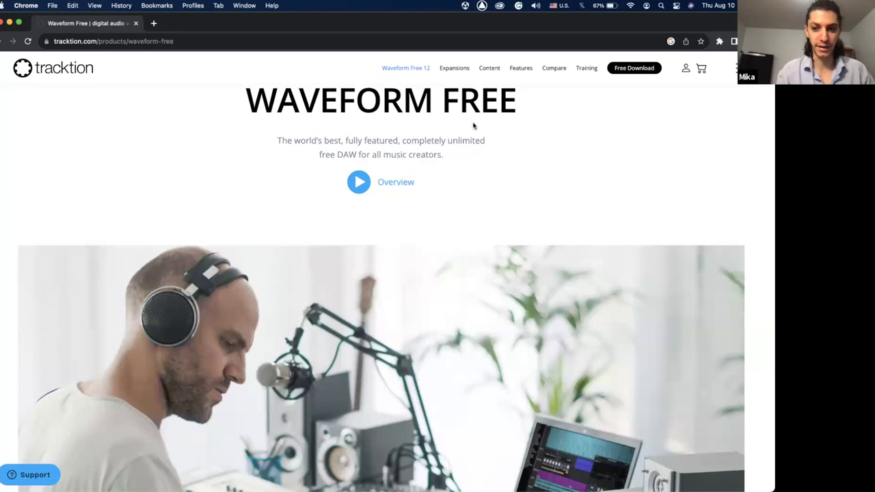
scroll(365, 223, down, 20)
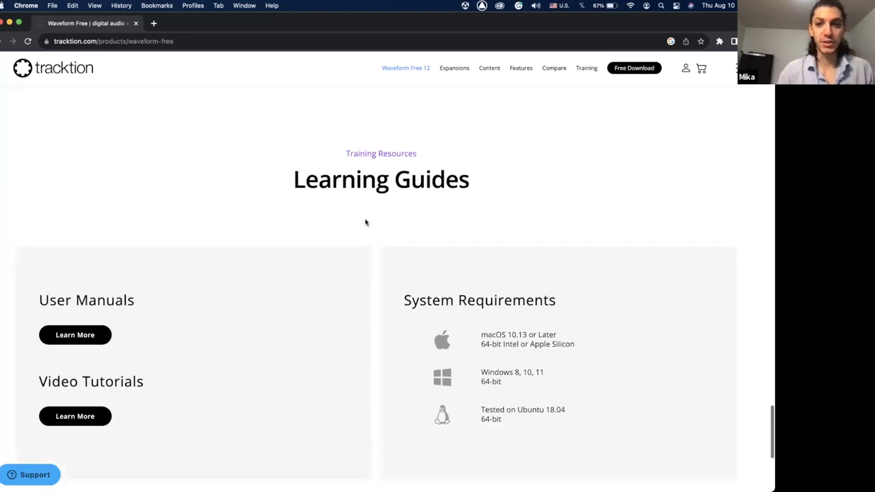
scroll(365, 221, up, 20)
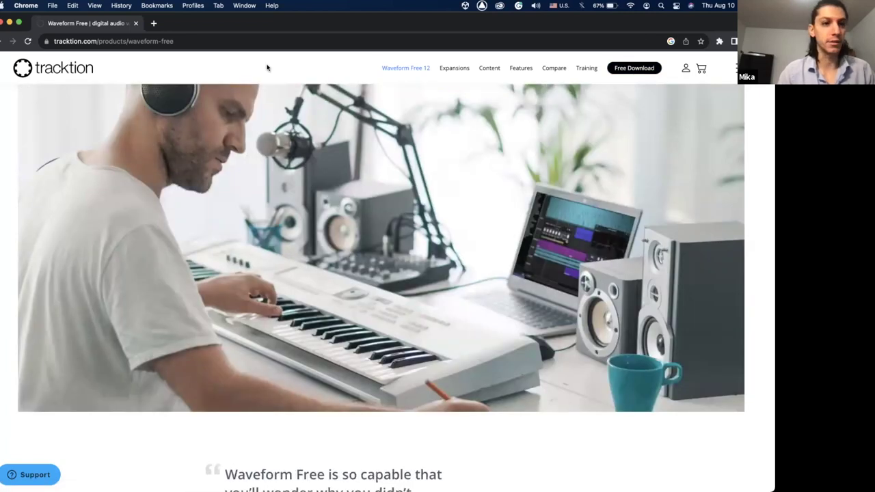
Switch back to Preview and view the Tracktion - Waveform slide in Video Game Music.pdf.
key(super+Tab)
click(223, 38)
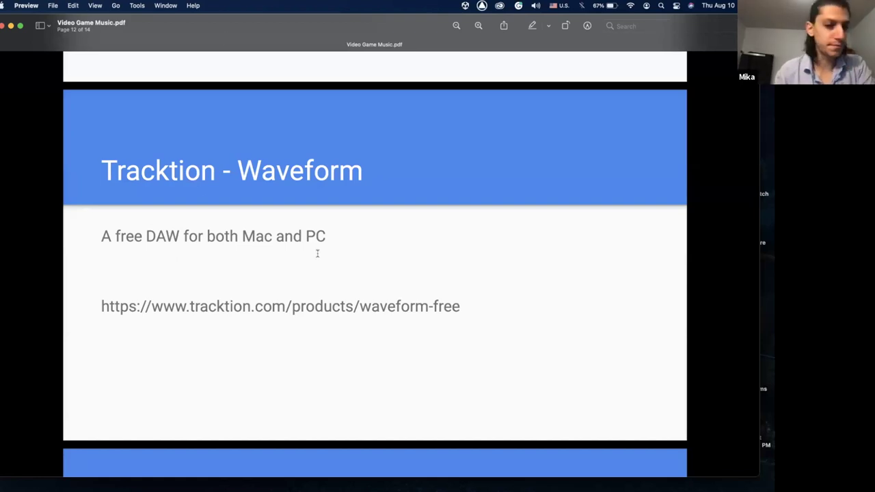
scroll(329, 287, down, 2)
Find Waveform 12 (64-bit) among the installed applications and launch it.
key(F4)
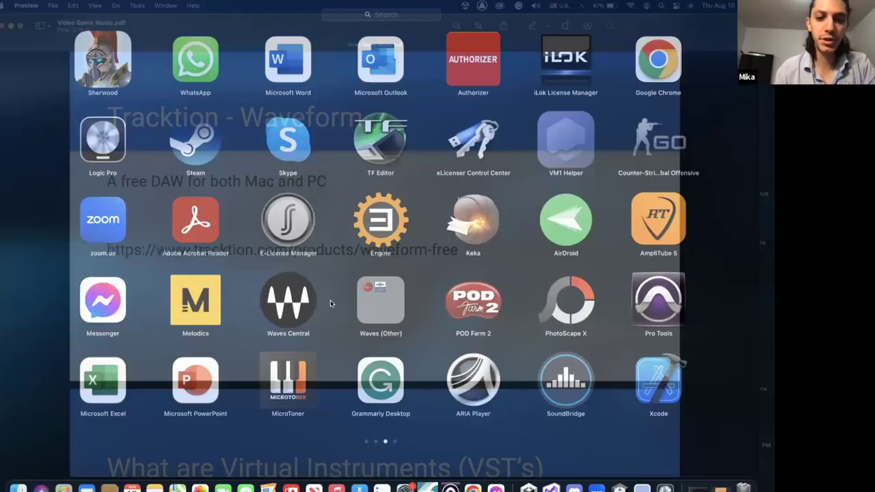
scroll(400, 295, left, 5)
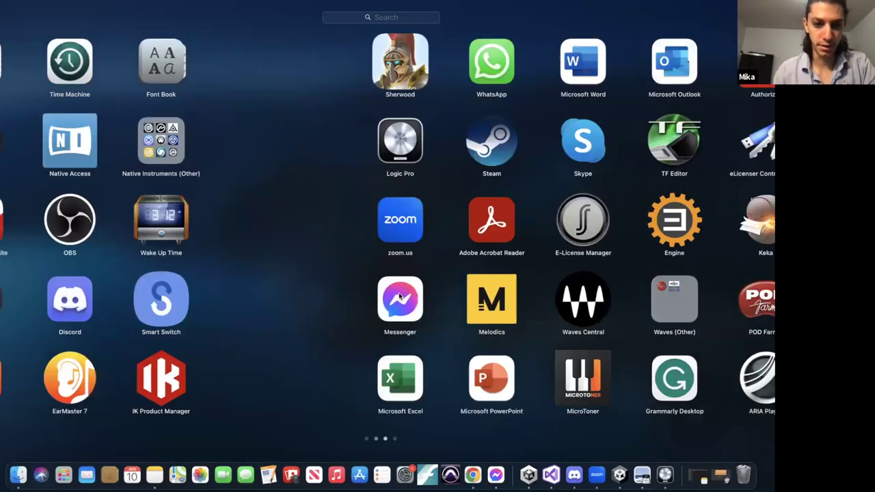
scroll(399, 293, right, 10)
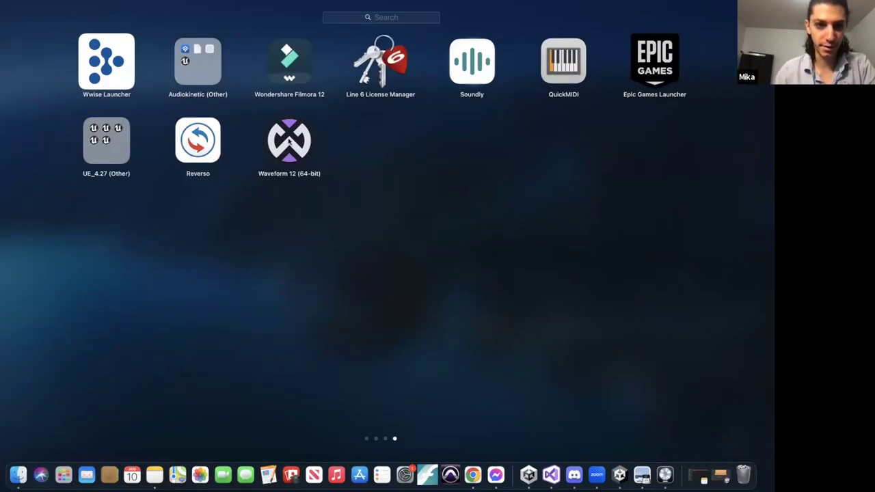
click(288, 141)
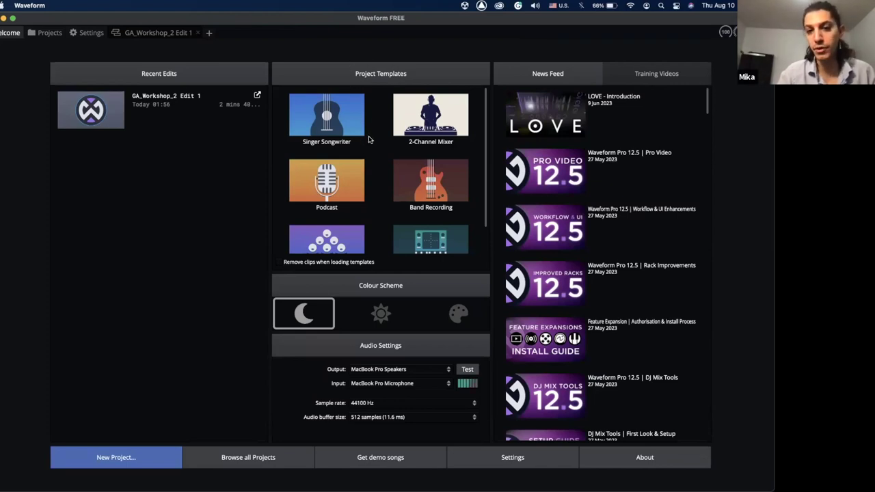
Browse the project templates, try the light colour scheme and restore the dark one.
scroll(369, 141, down, 2)
scroll(361, 227, up, 2)
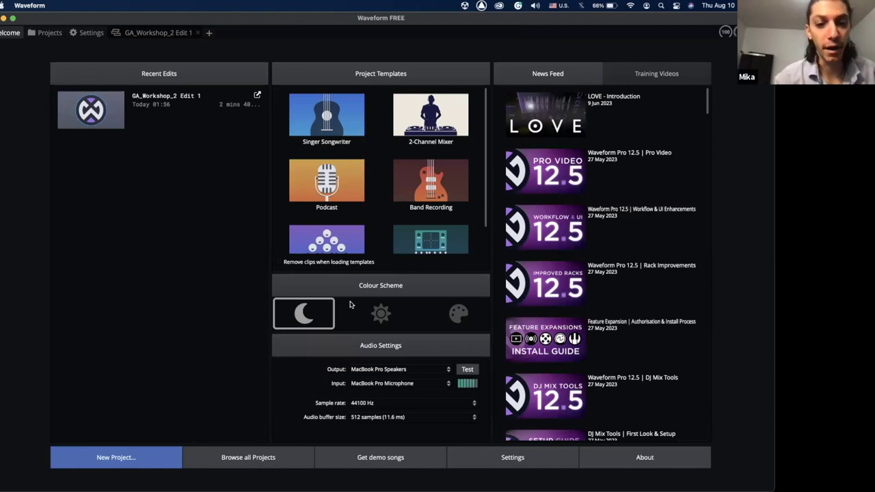
click(383, 314)
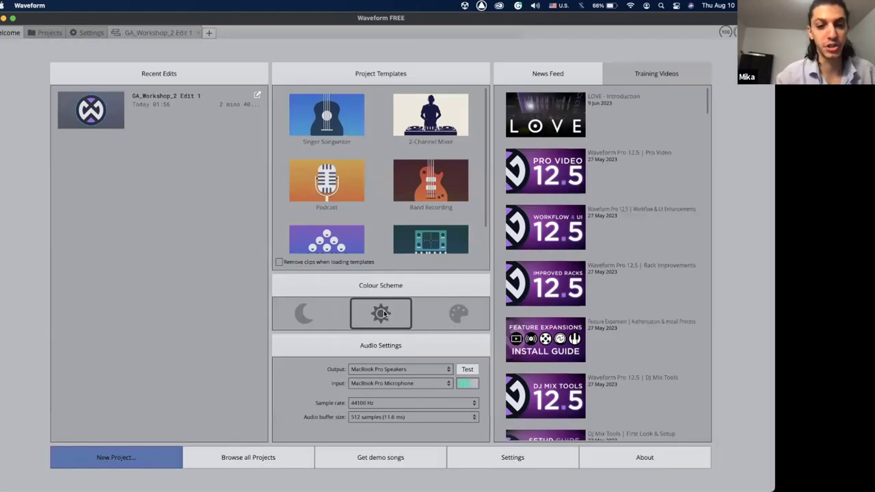
click(456, 315)
click(246, 191)
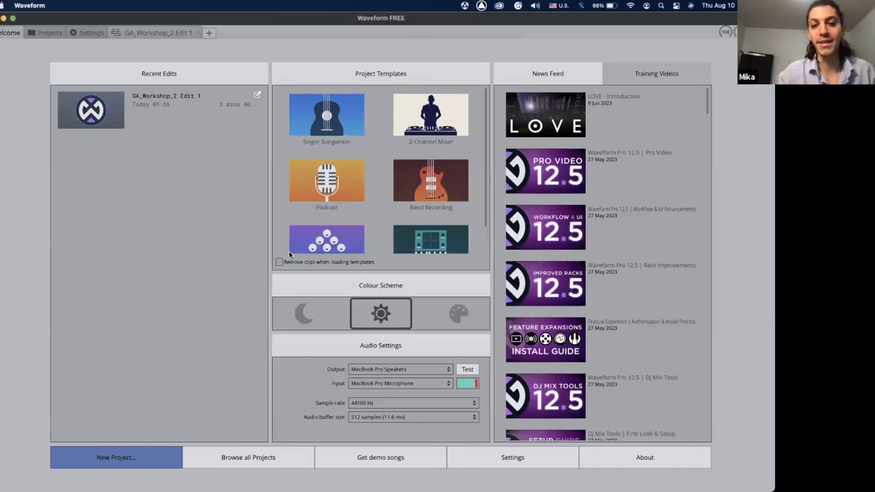
click(303, 314)
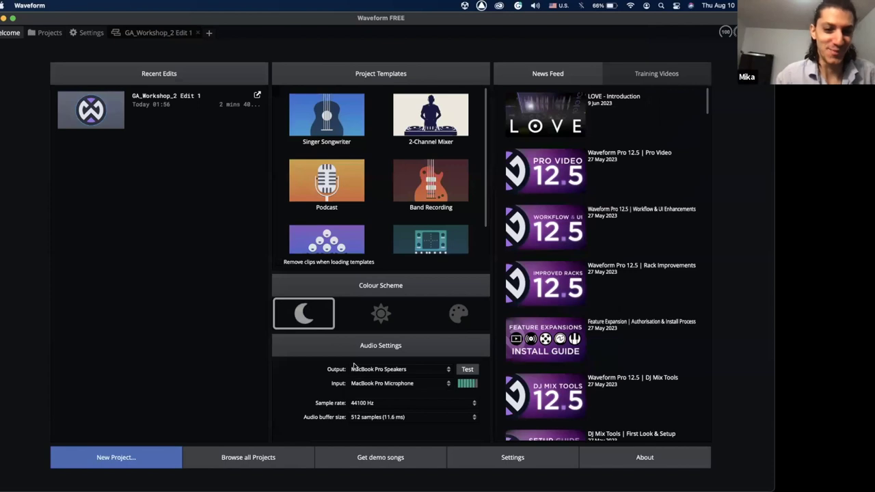
Inspect the available audio output and input devices, keeping MacBook Pro Speakers and MacBook Pro Microphone.
click(406, 370)
click(309, 372)
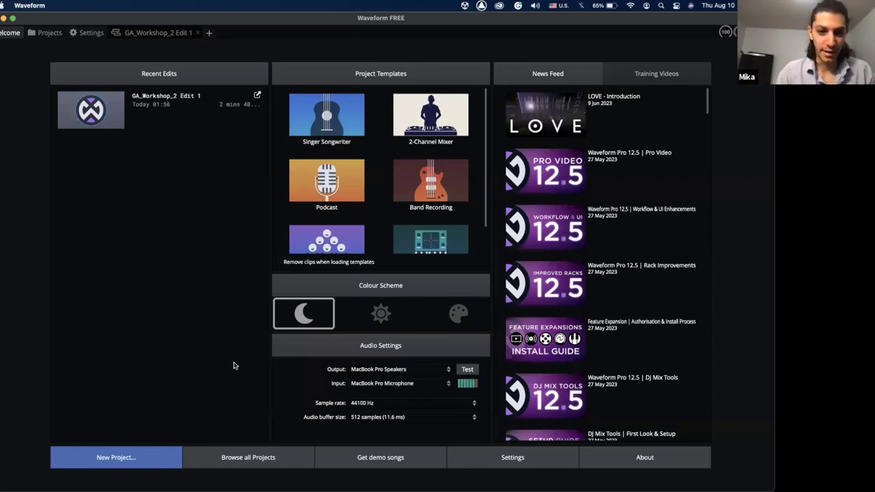
click(420, 383)
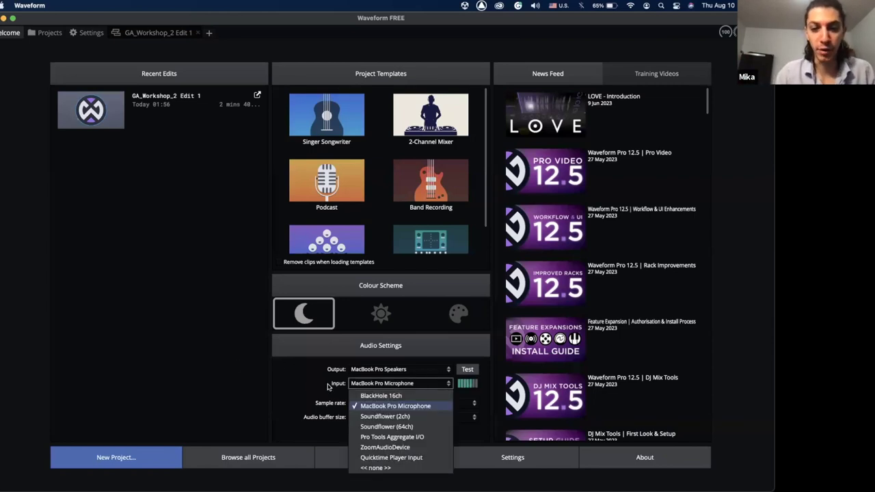
click(268, 367)
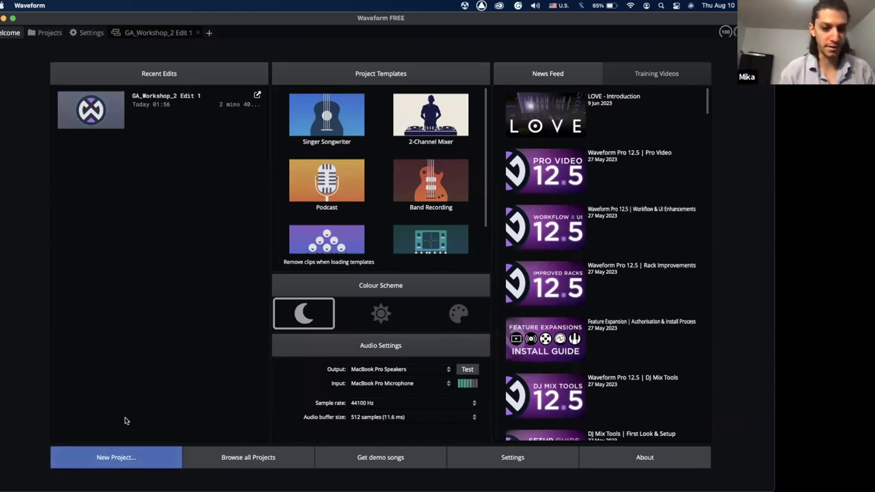
Create a new project named Batata Wou Lahme from the Default template, with its default edit opened.
click(117, 459)
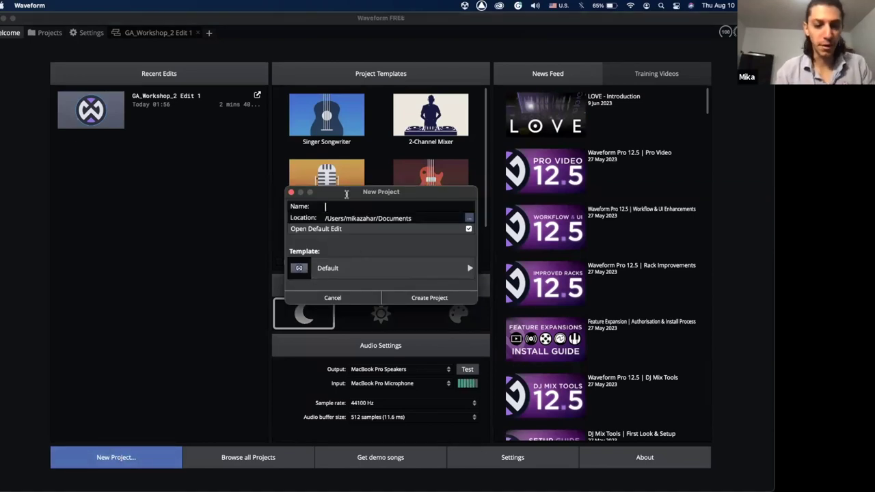
text(Battata)
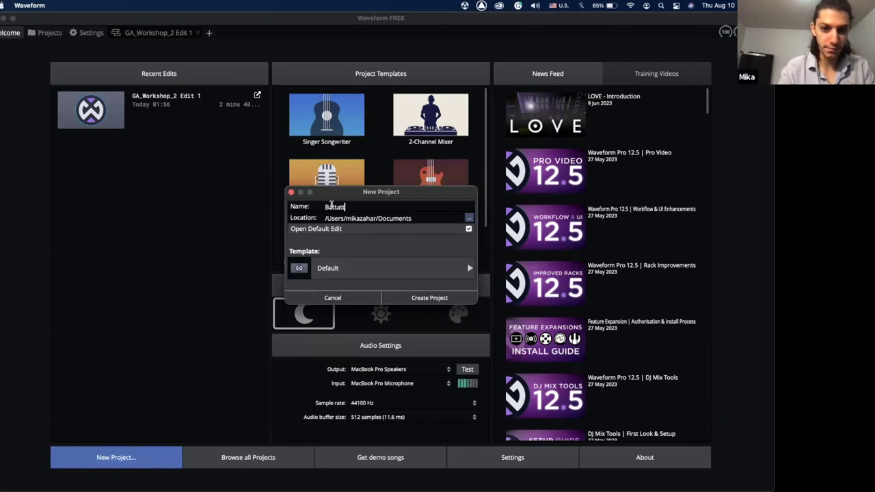
key(BackSpace)
key(BackSpace)
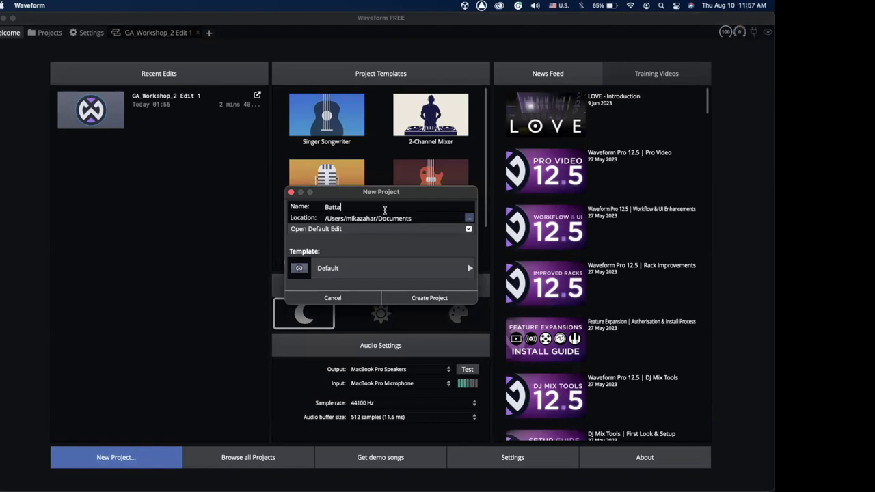
text(ata Wou Lahme)
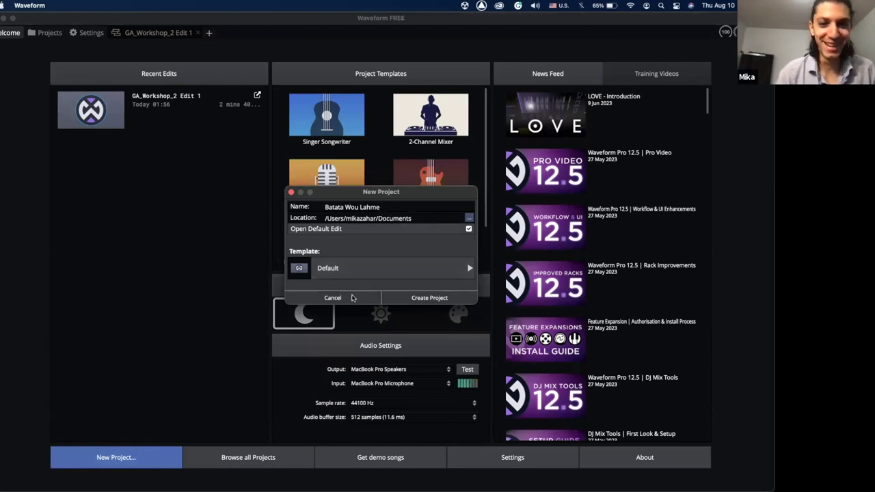
click(430, 298)
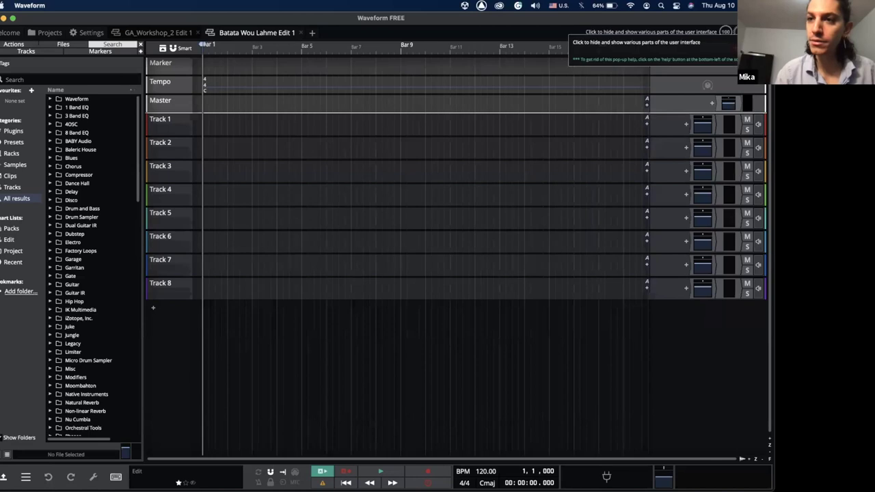
Use the interface layout overview to hide the browser pane and briefly show the MIDI editor.
click(727, 31)
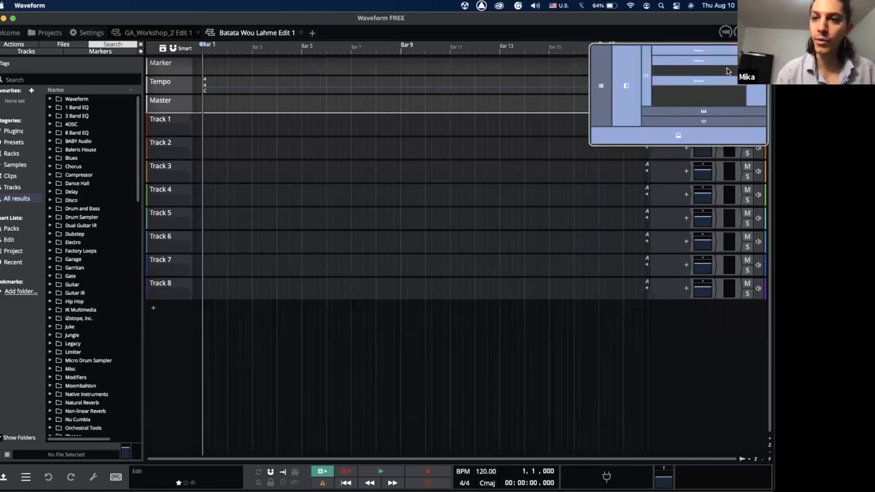
click(621, 93)
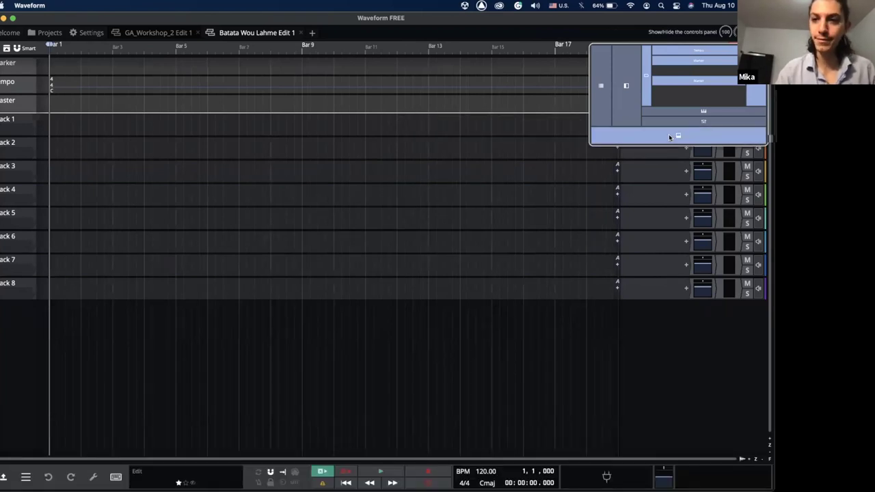
click(694, 112)
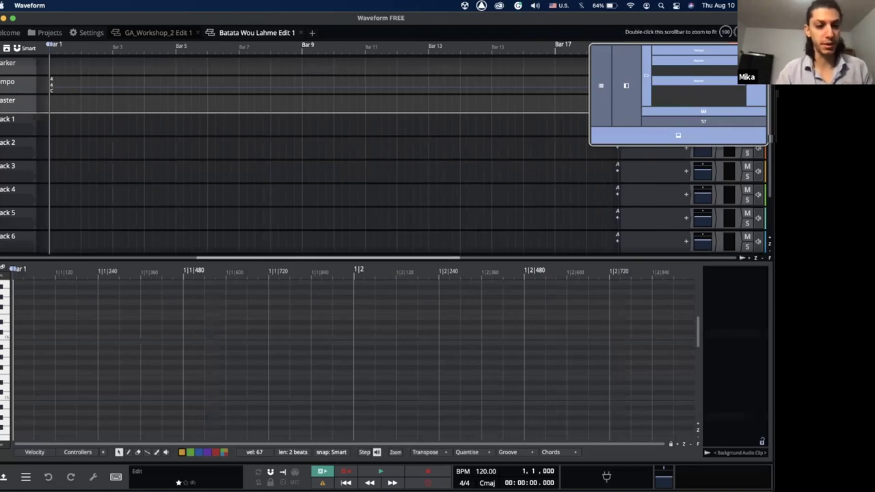
click(707, 110)
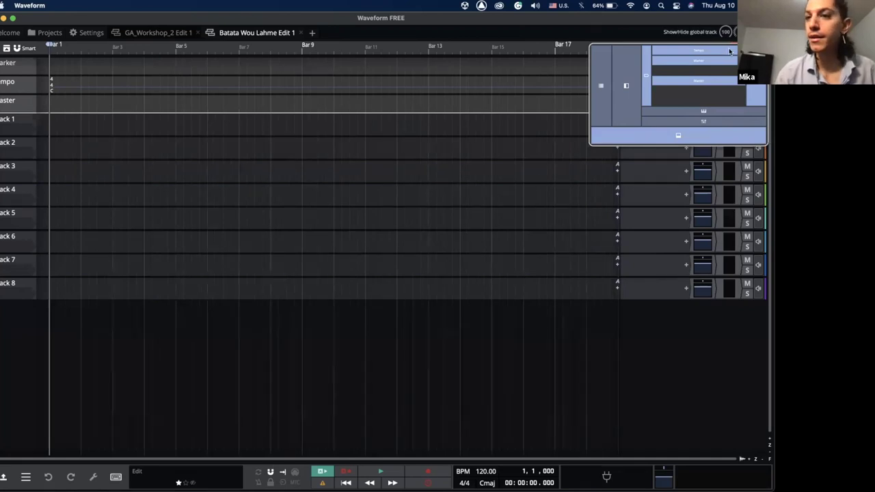
Toggle the browser pane and the actions panel in the layout overview, leaving only the browser shown beside the tracks.
click(625, 96)
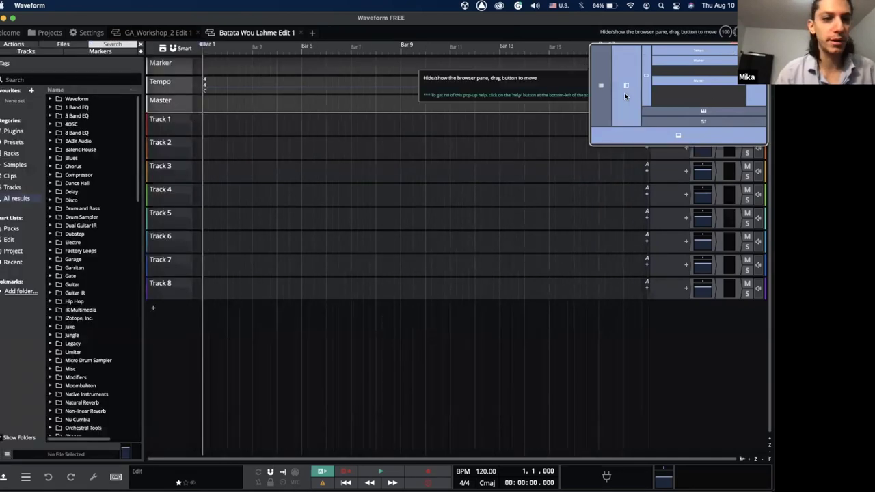
click(625, 95)
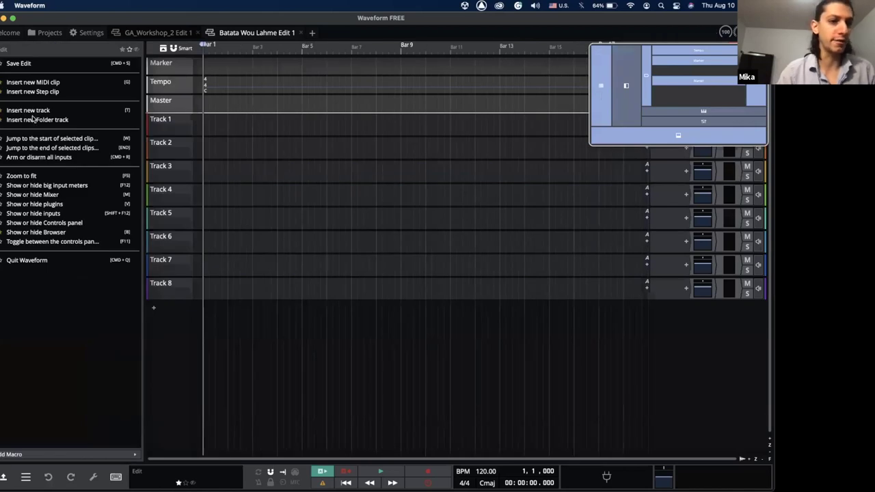
click(599, 74)
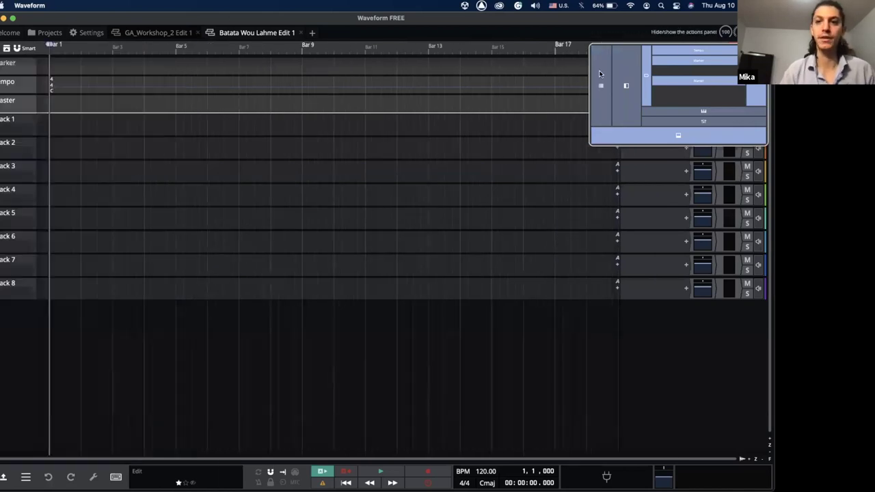
click(633, 72)
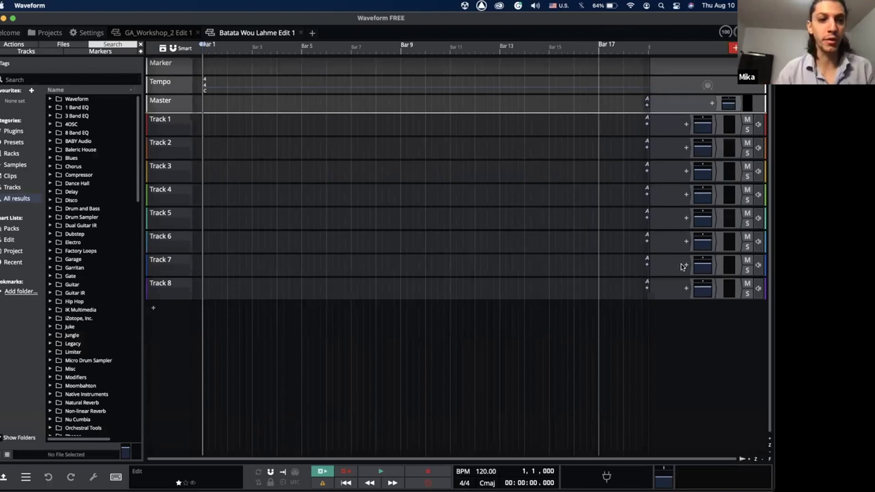
Move Input 1 through the tracks from Track 1 down to Track 8, and assign it back to Track 1.
click(184, 122)
click(178, 148)
click(175, 169)
click(171, 193)
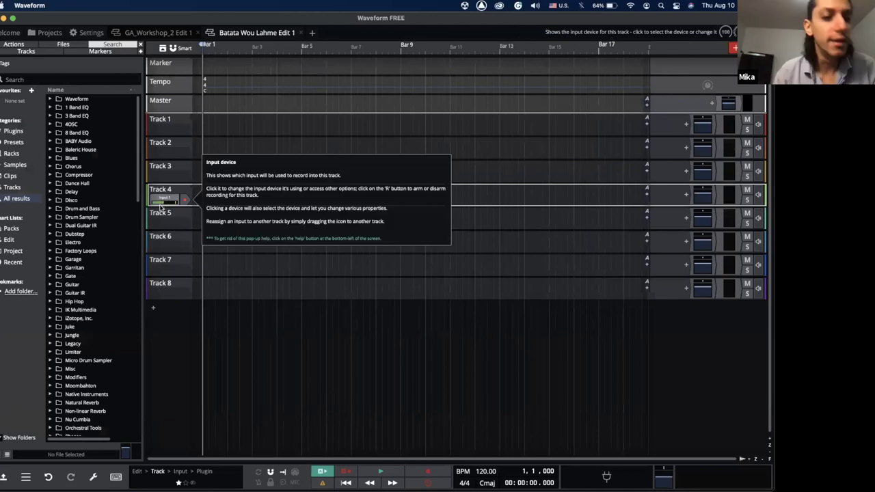
drag(172, 205, 169, 293)
drag(168, 160, 175, 125)
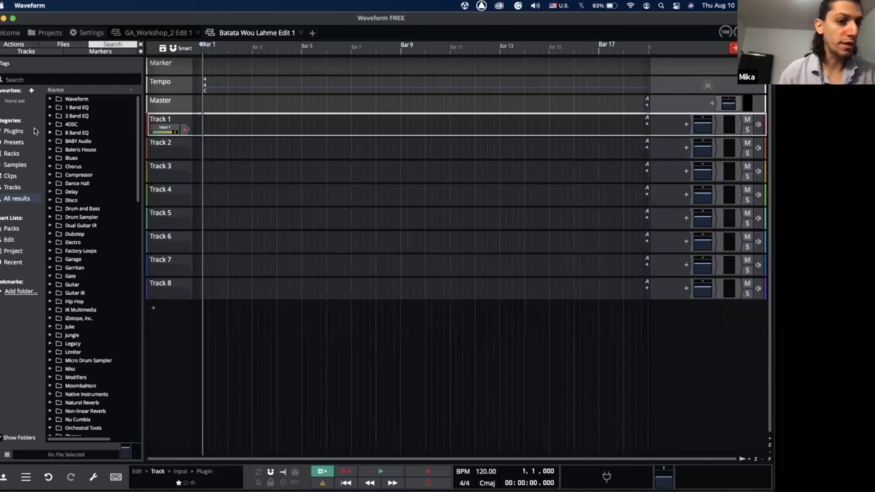
Show the Presets and Racks categories in the search browser, ending on the Plugins category.
click(12, 142)
click(9, 153)
click(12, 146)
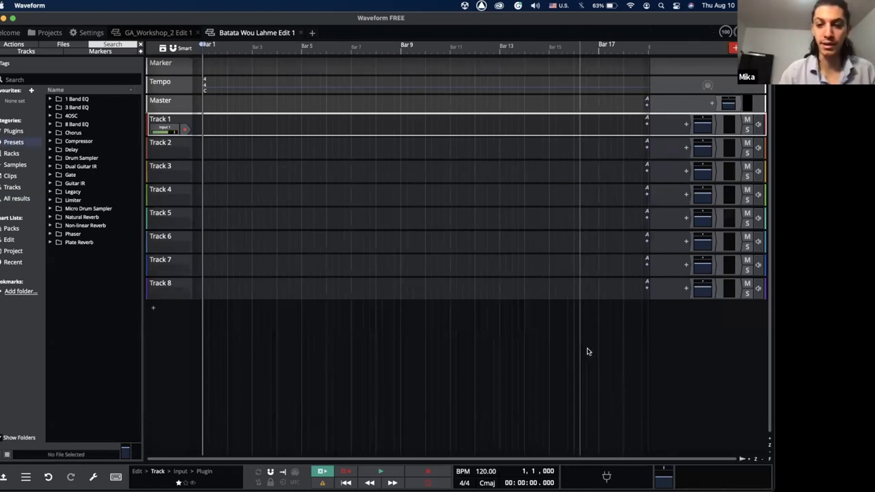
click(14, 156)
click(15, 134)
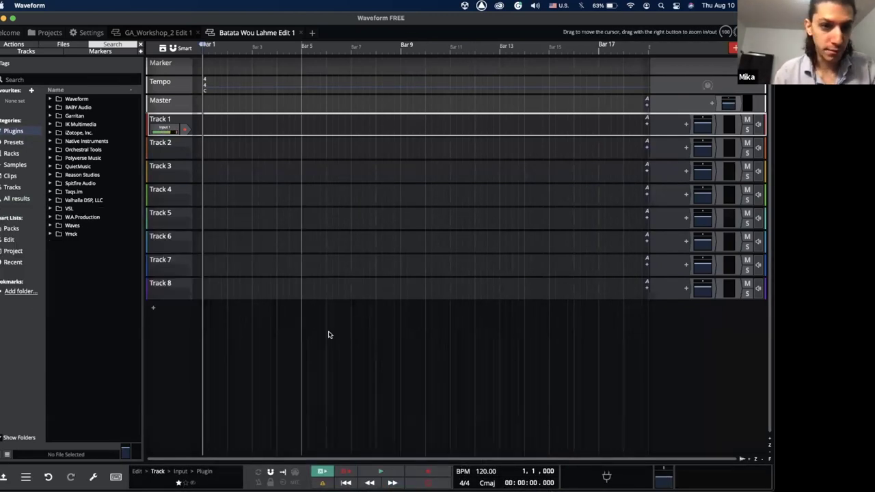
Arm Input 1 on Track 1 and record a short audio clip from the start of bar 1.
click(186, 130)
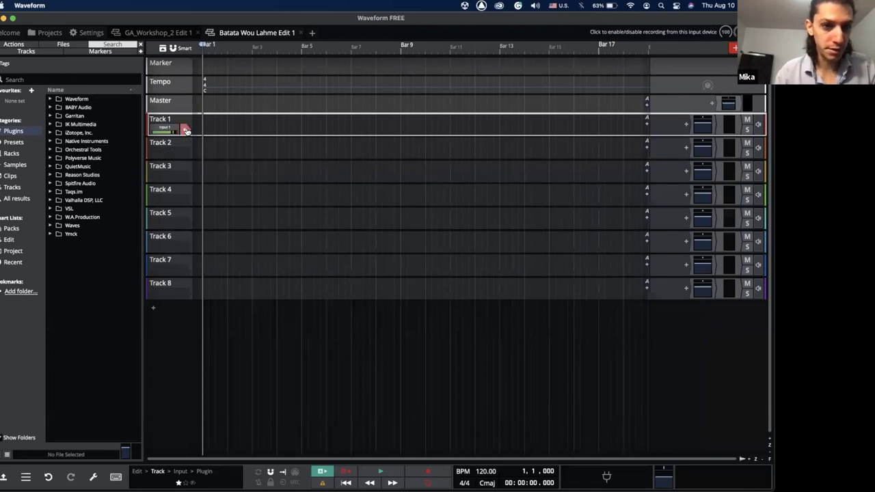
click(435, 473)
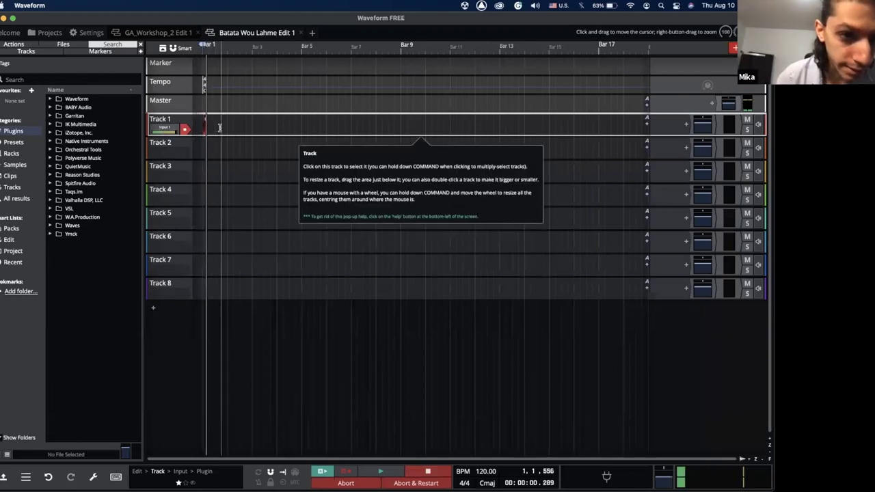
key(space)
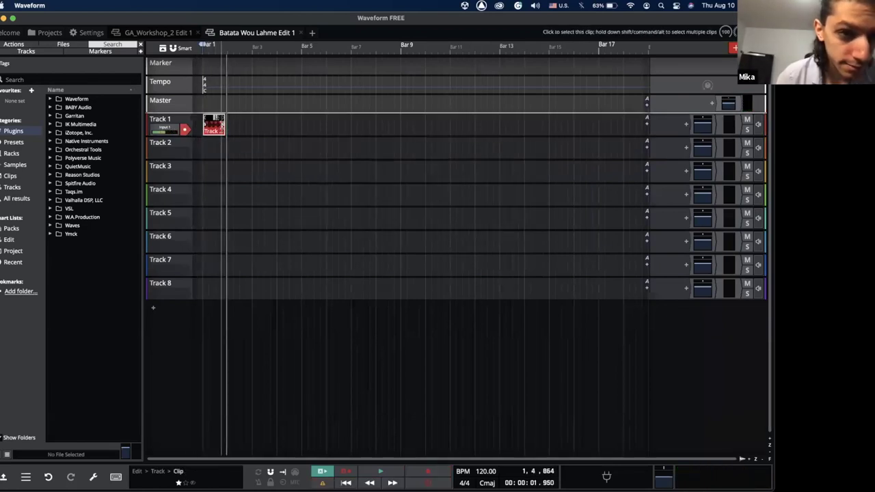
Return the playback cursor to bar 1 and play back the clip recorded on Track 1.
click(204, 53)
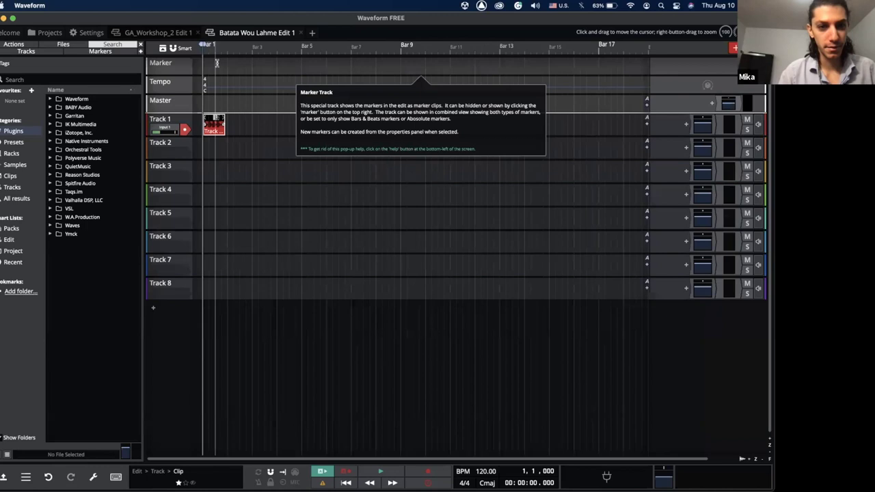
key(space)
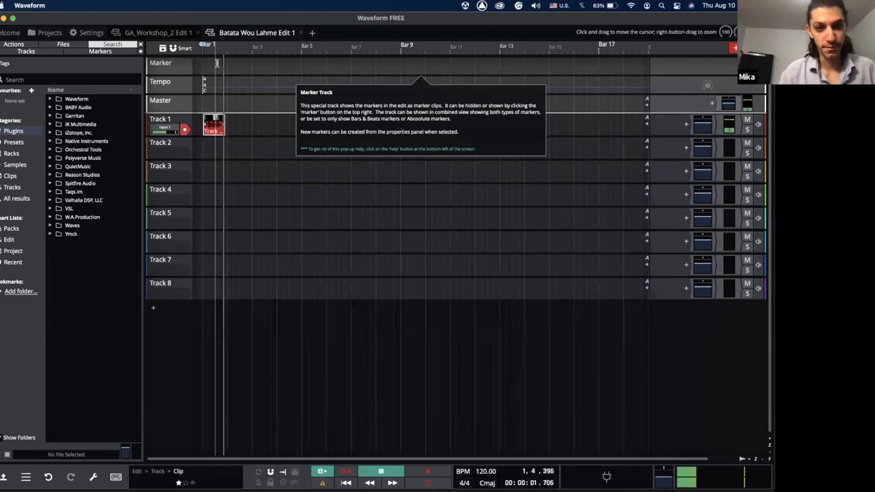
key(space)
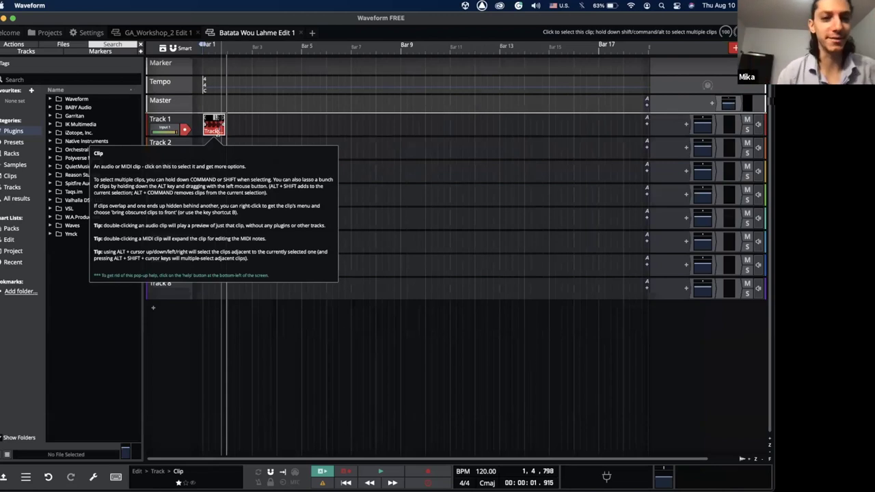
Delete the recorded clip from Track 1 and place the playback cursor back at the start of bar 1.
key(Delete)
click(209, 58)
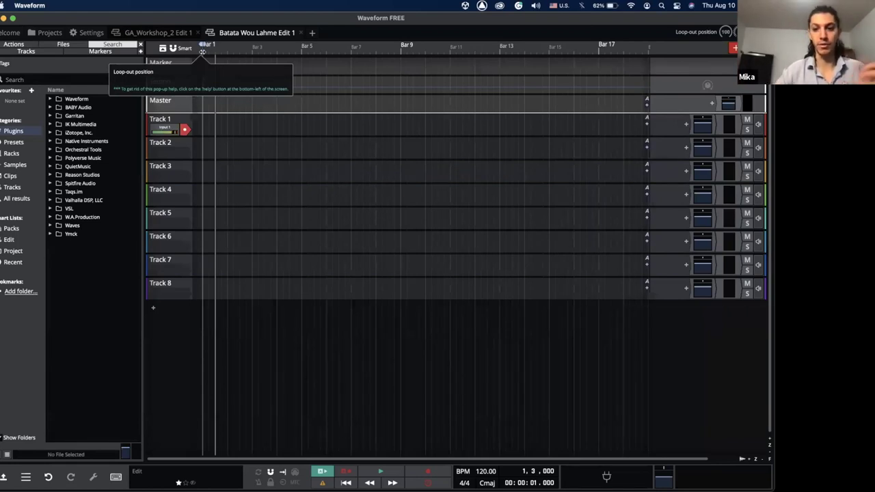
mouse_move(203, 52)
mouse_down()
mouse_move(568, 187)
mouse_move(649, 254)
mouse_move(636, 267)
mouse_up()
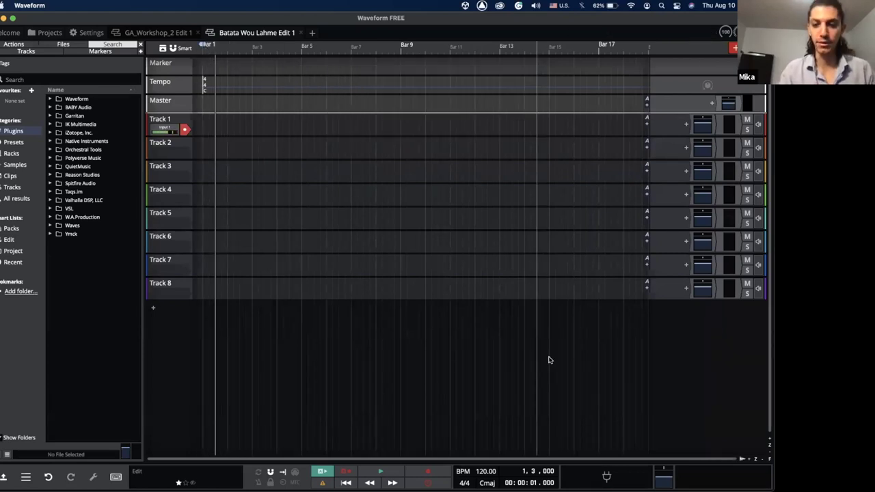
click(205, 49)
click(202, 50)
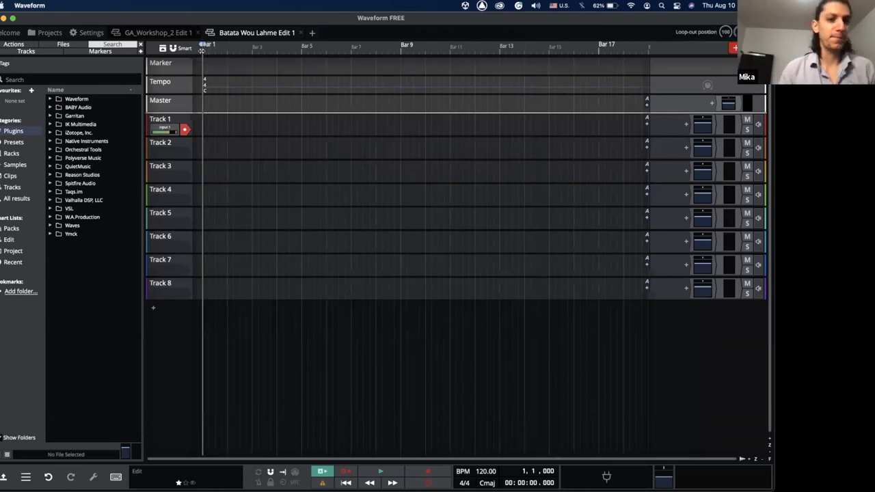
Select Track 2 and add a single new track below Track 8.
click(168, 148)
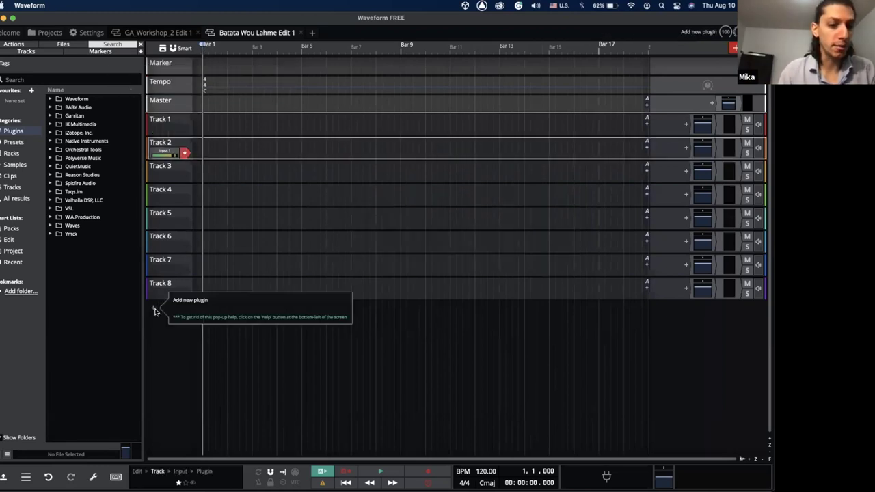
click(154, 309)
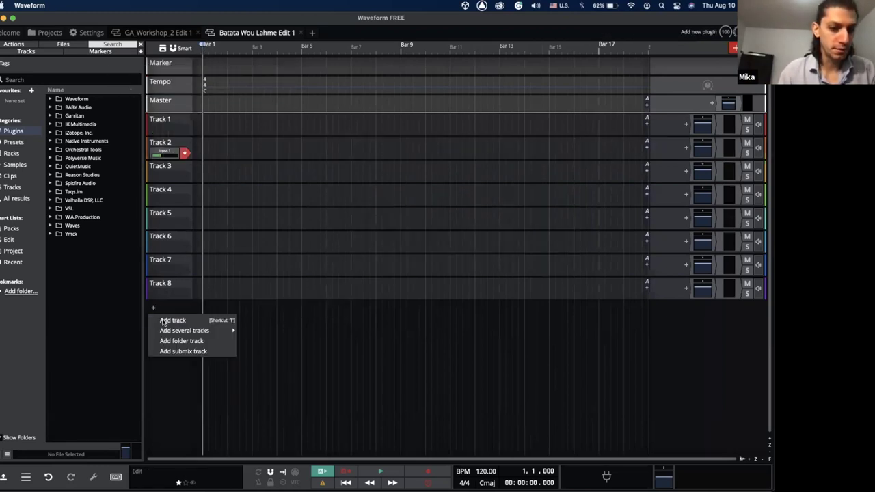
click(173, 321)
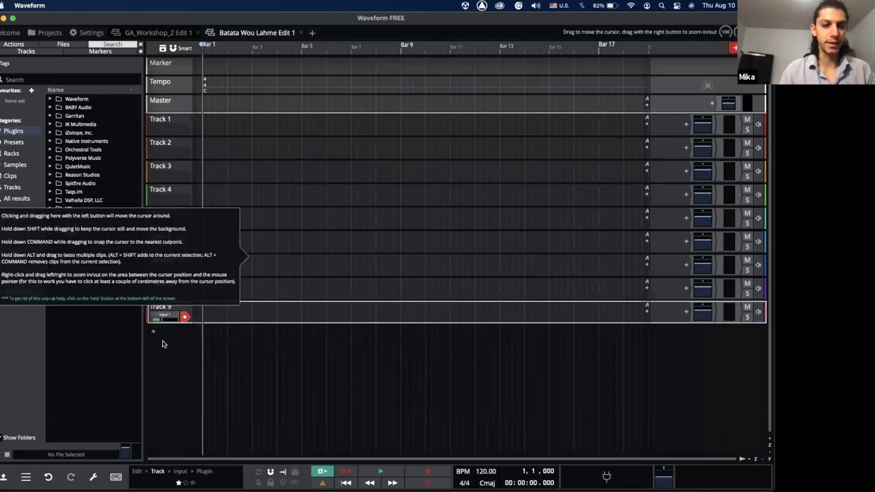
Rename Track 1 as Violins I.
click(164, 121)
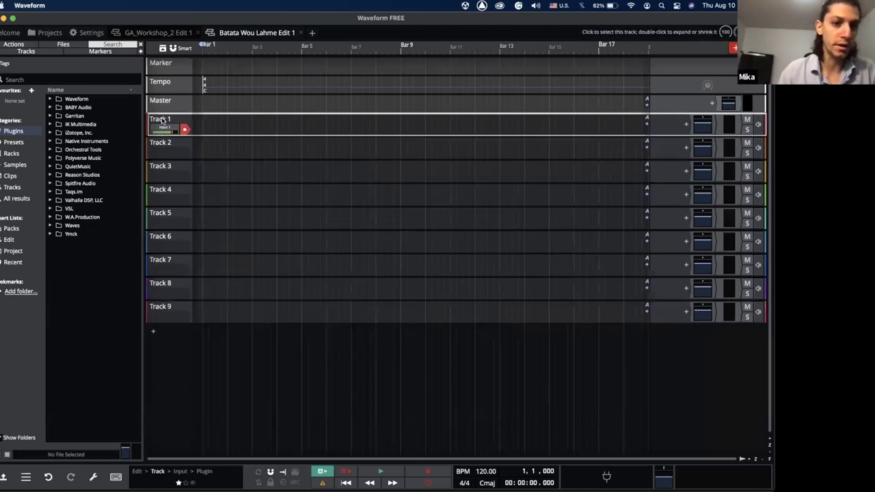
double_click(163, 121)
double_click(163, 121)
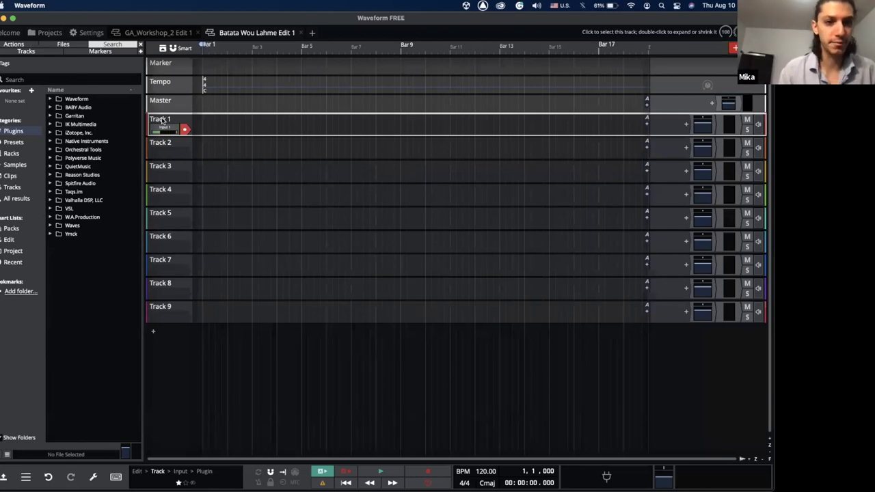
right_click(163, 121)
click(177, 124)
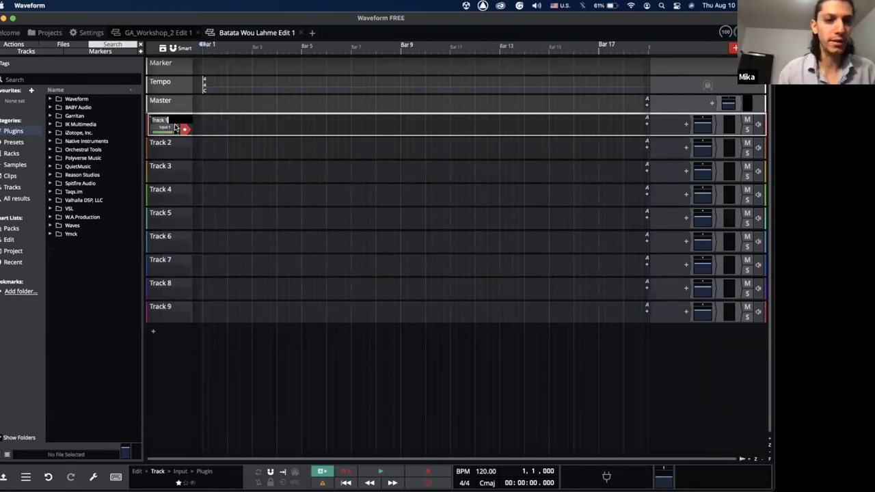
text(Vo)
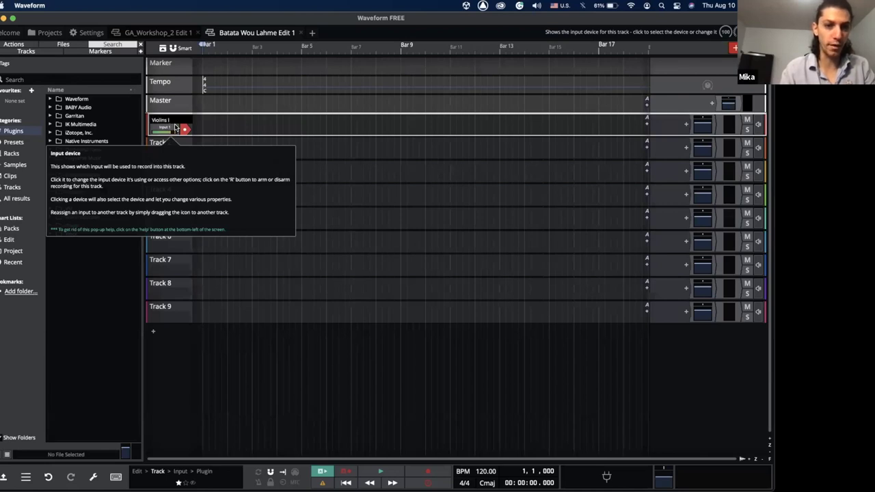
key(Return)
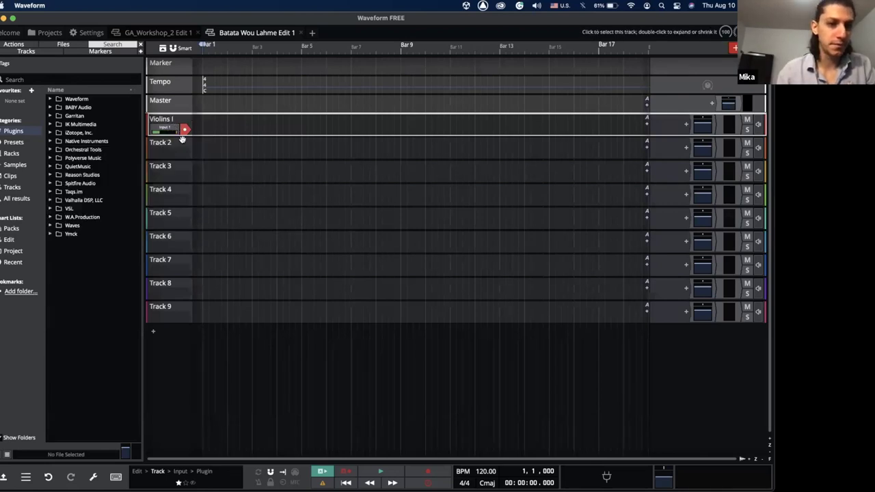
Give Track 2 a purple track colour and return the playback cursor to the start of bar 1.
click(183, 139)
right_click(168, 142)
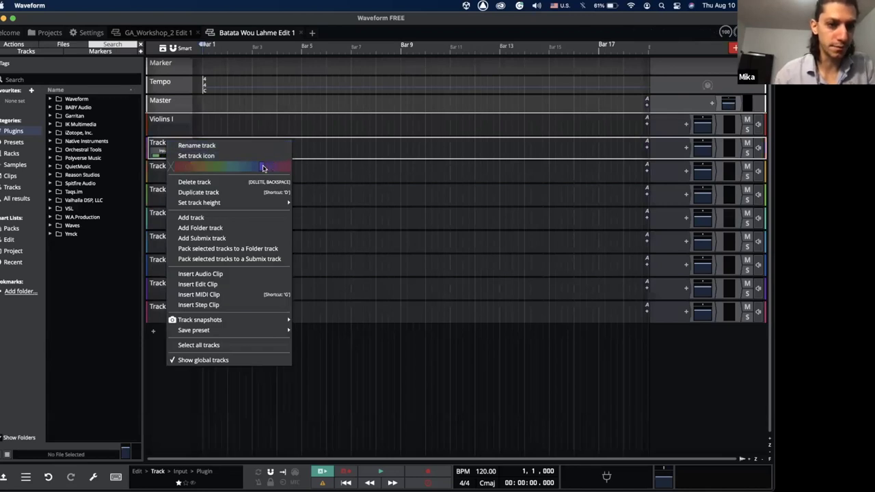
click(331, 148)
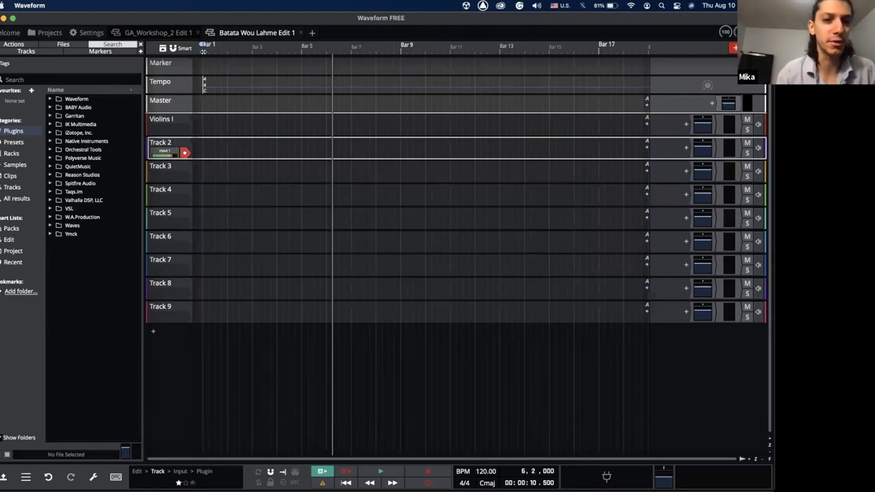
click(203, 49)
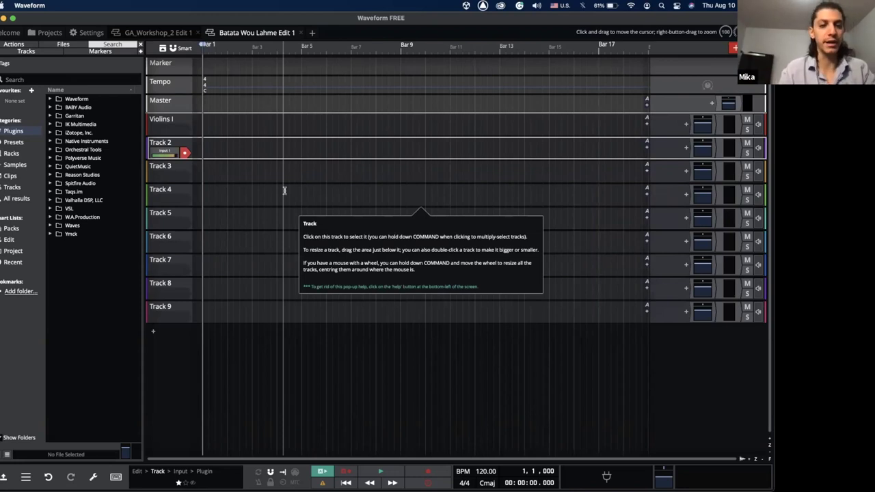
Switch to Video Game Music.pdf in Preview and show the full "What are Virtual Instruments (VST's)" slide, zoomed out slightly.
key(ctrl+Up)
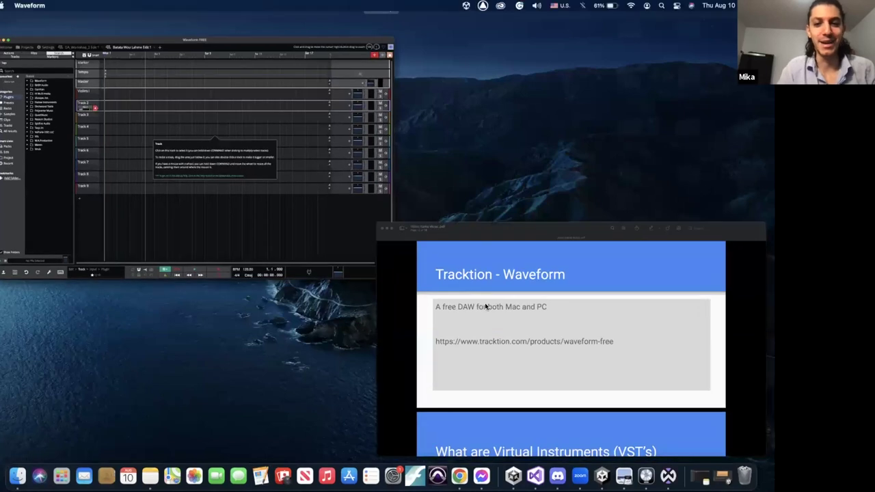
click(486, 307)
click(298, 250)
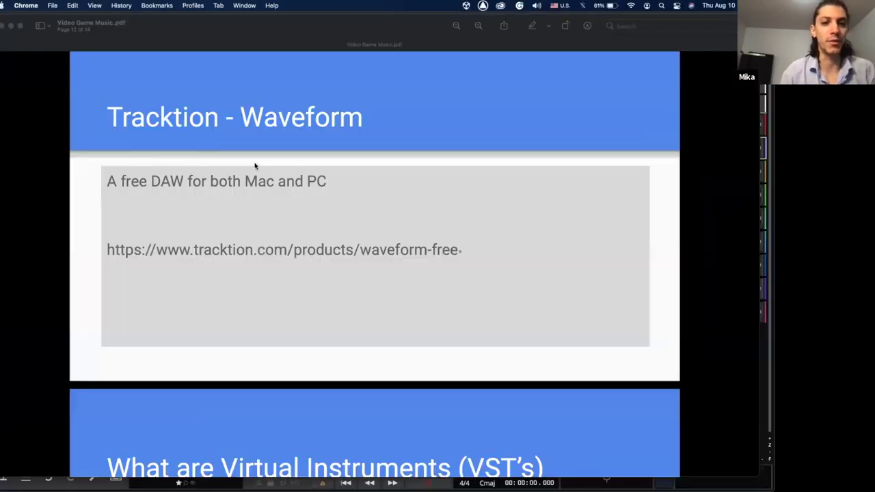
click(253, 200)
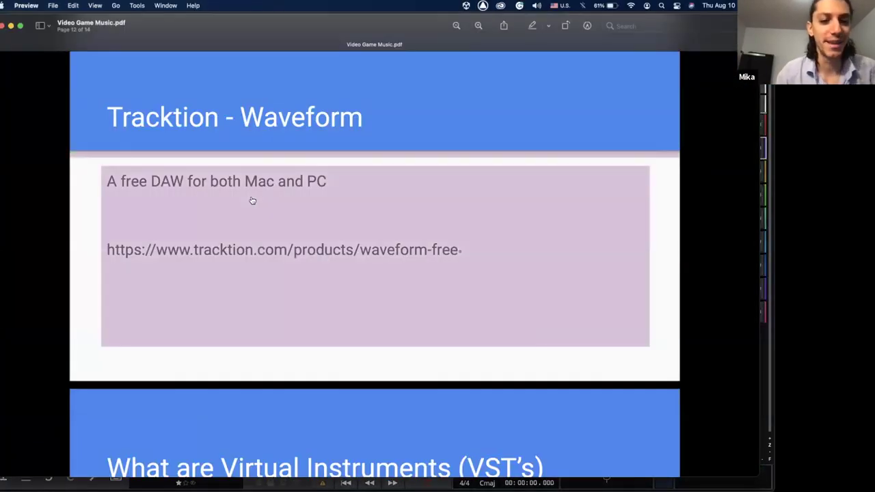
scroll(252, 200, down, 5)
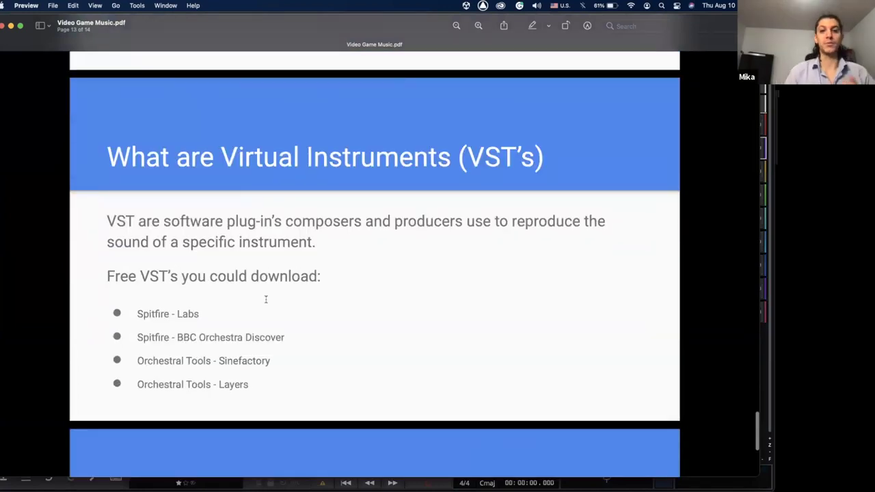
key(super+minus)
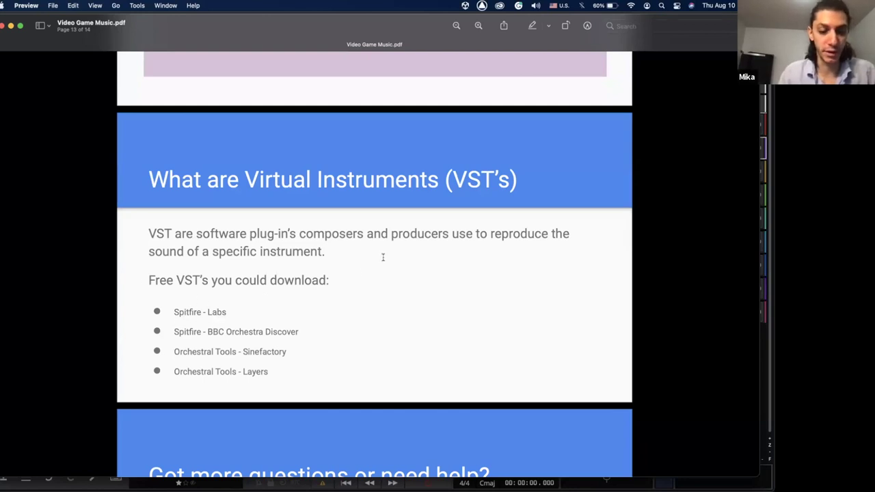
scroll(351, 257, up, 2)
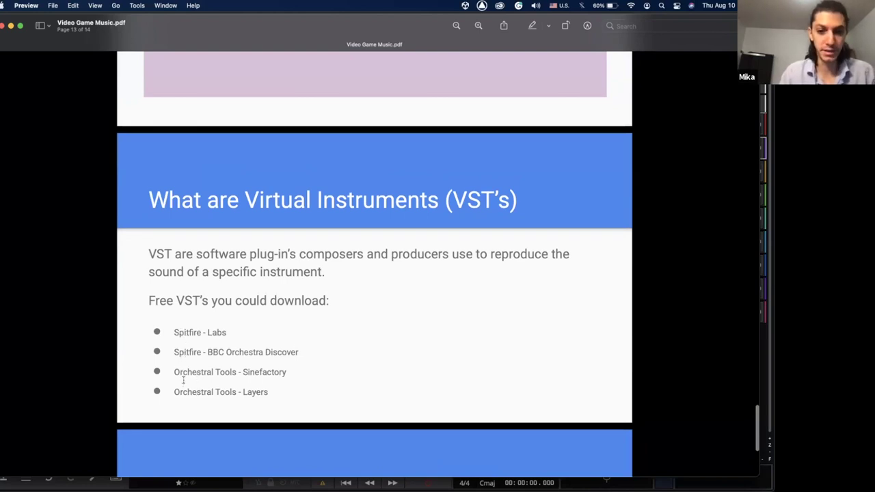
Open a new Google Chrome window.
key(ctrl+super+f)
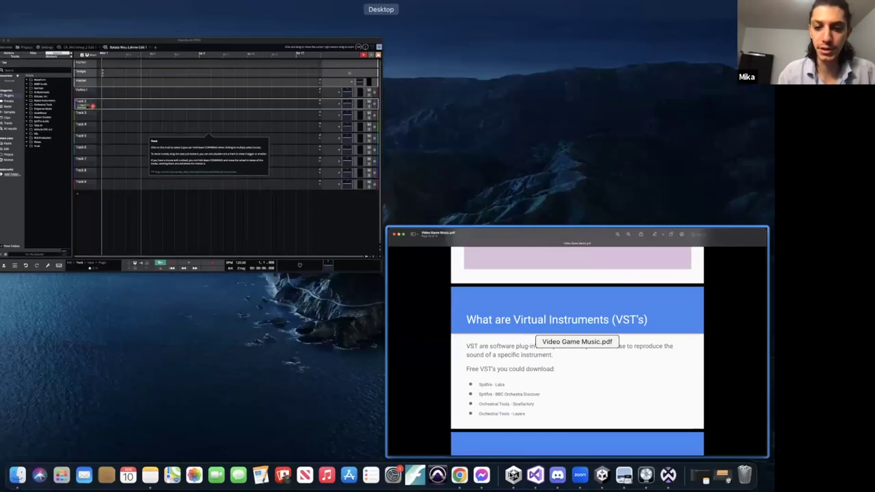
key(ctrl+super+f)
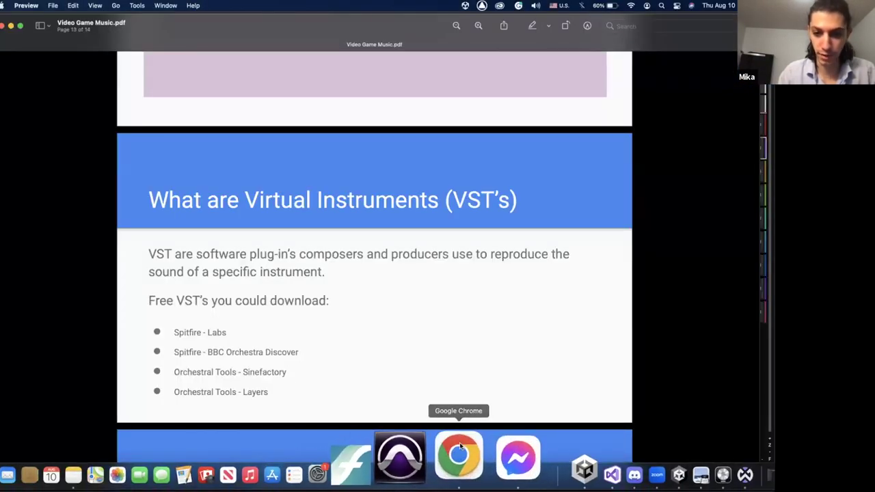
right_click(464, 452)
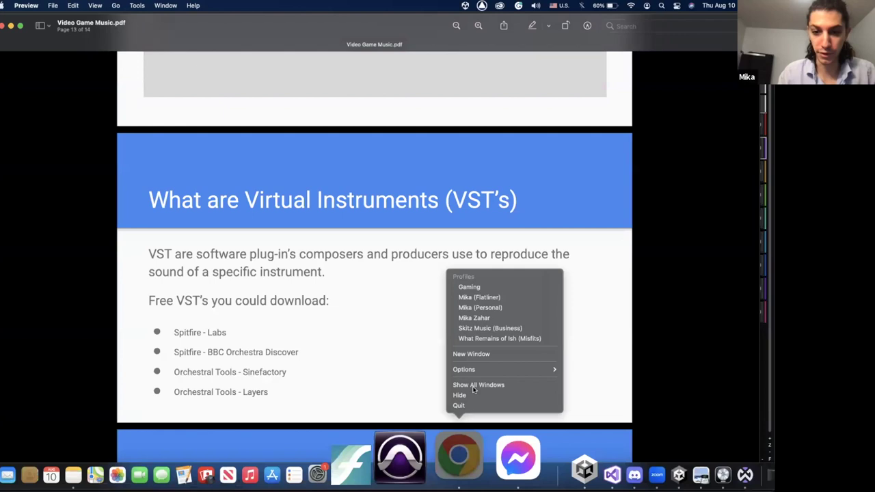
click(475, 354)
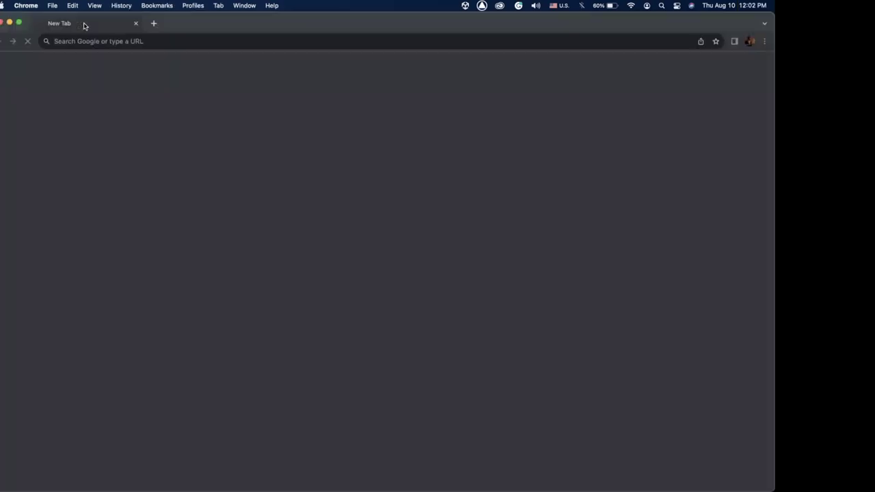
Search Google for spitfire audio and open the official Spitfire Audio website.
text(dpitfire)
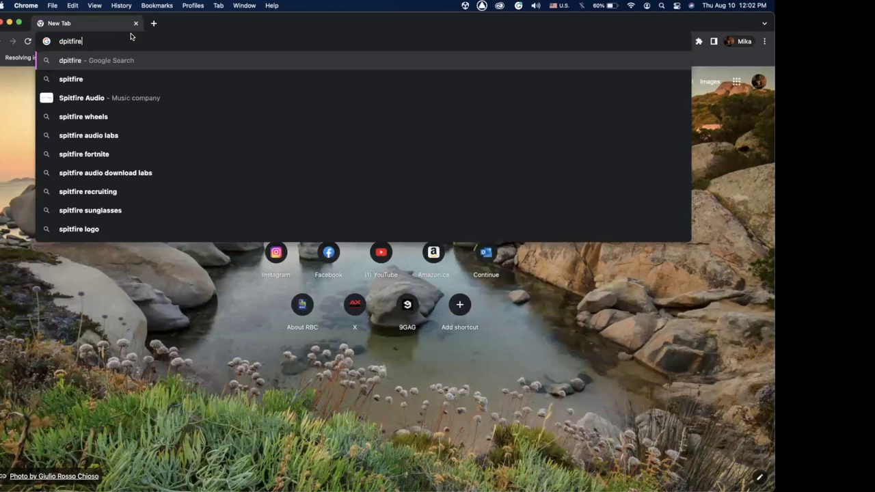
key(Down)
key(Return)
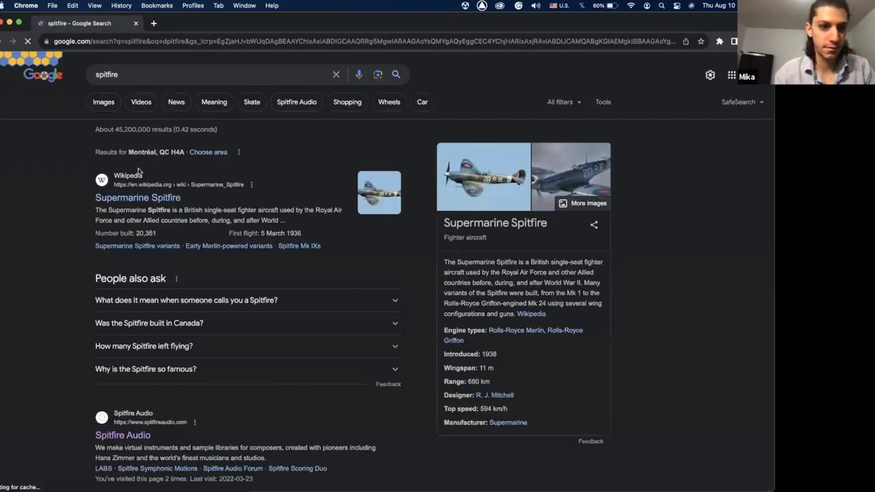
click(147, 77)
text(audio)
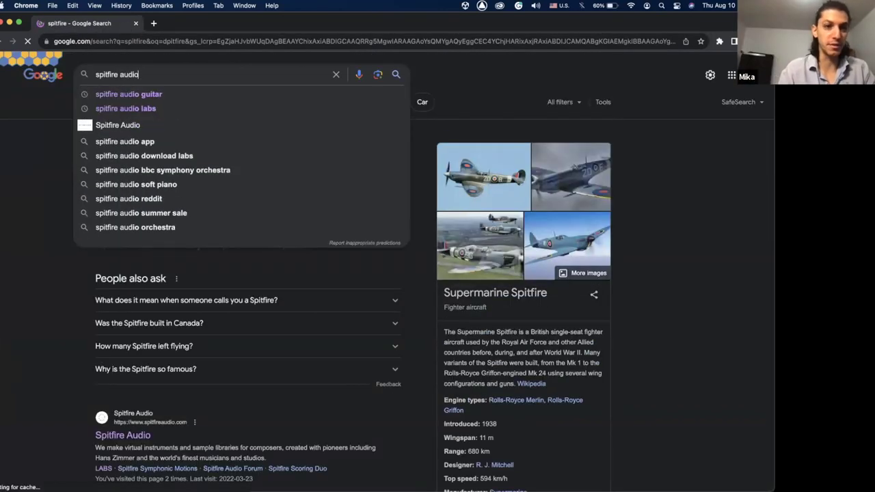
key(Return)
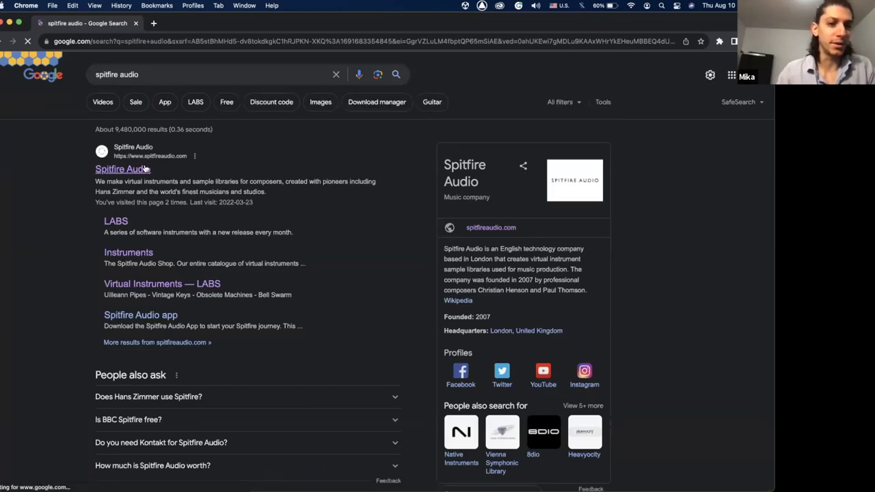
click(146, 169)
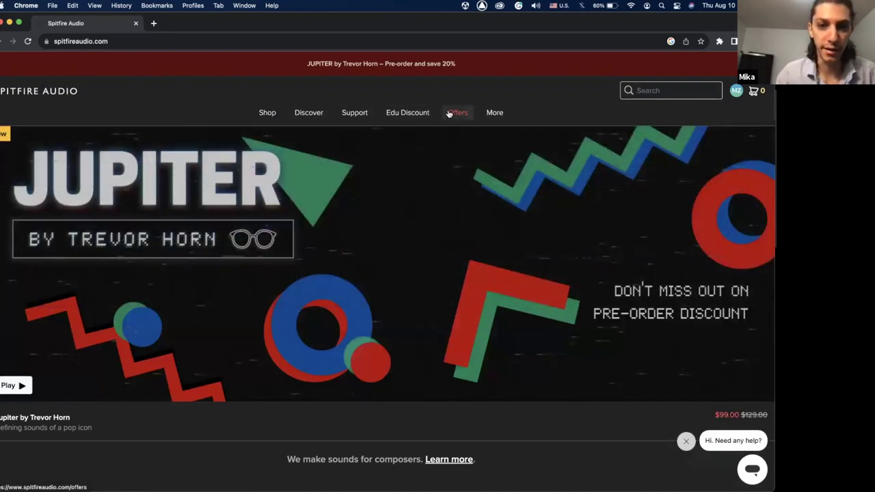
Search the Spitfire Audio site for "bbc discover" and open the BBC Symphony Orchestra Discover product page.
click(636, 91)
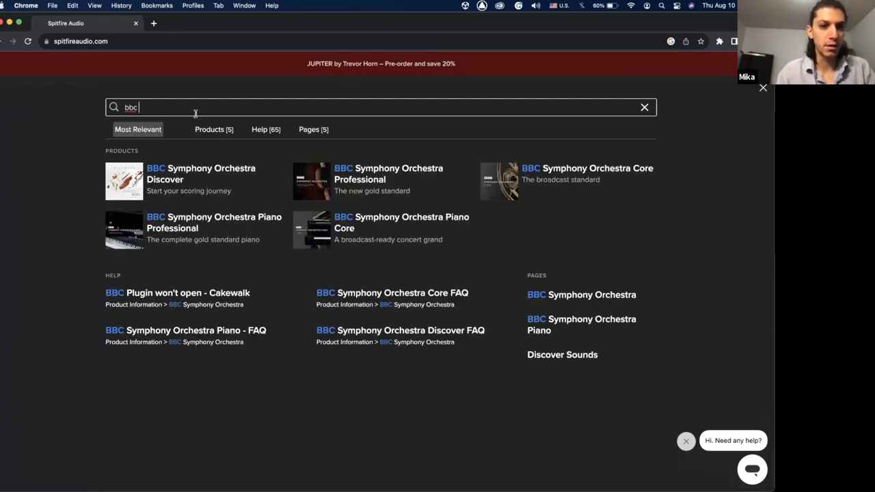
text(discobver)
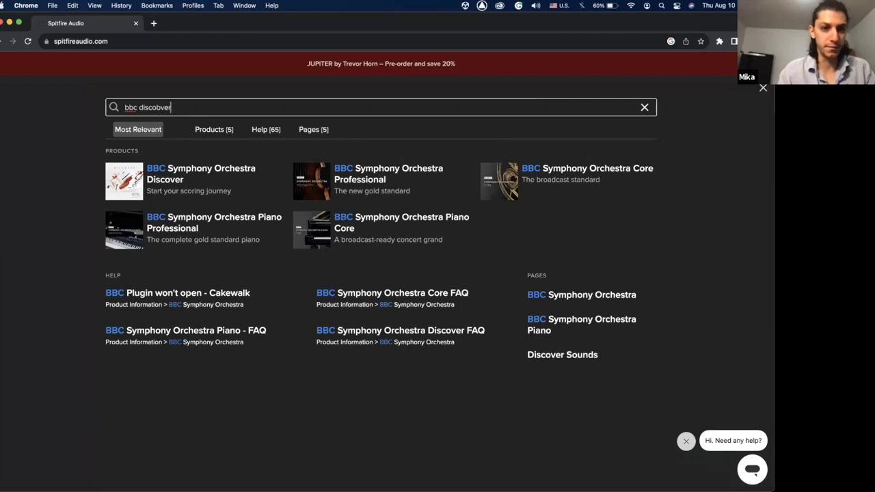
key(BackSpace)
key(BackSpace)
key(BackSpace)
key(BackSpace)
text(ver)
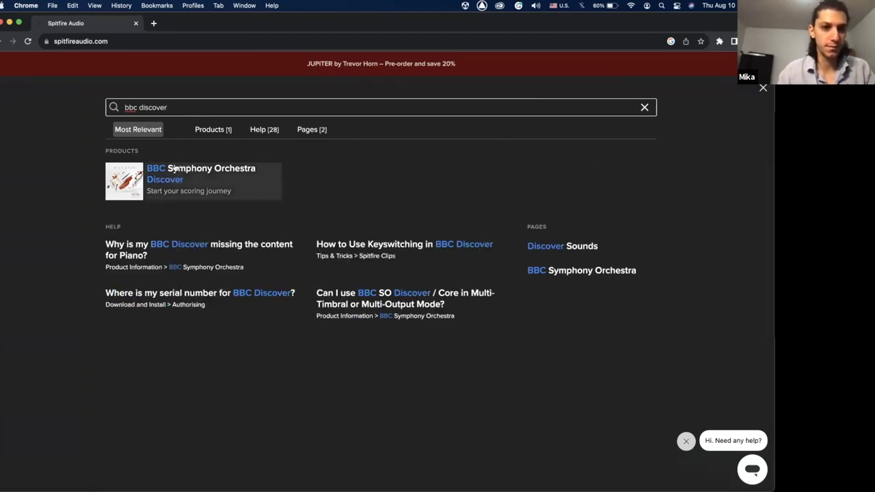
click(189, 176)
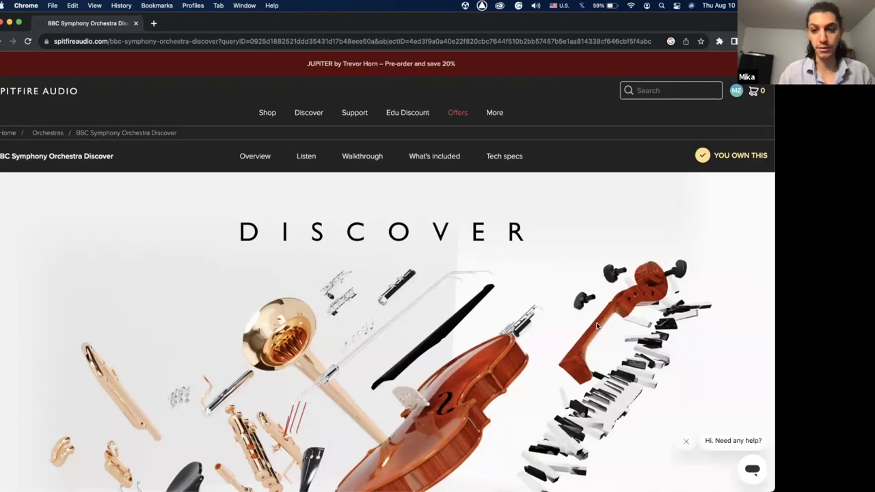
Examine the BBC Symphony Orchestra Discover page, including its description, ownership and requirements details, audio demos and walkthrough section.
scroll(461, 192, down, 5)
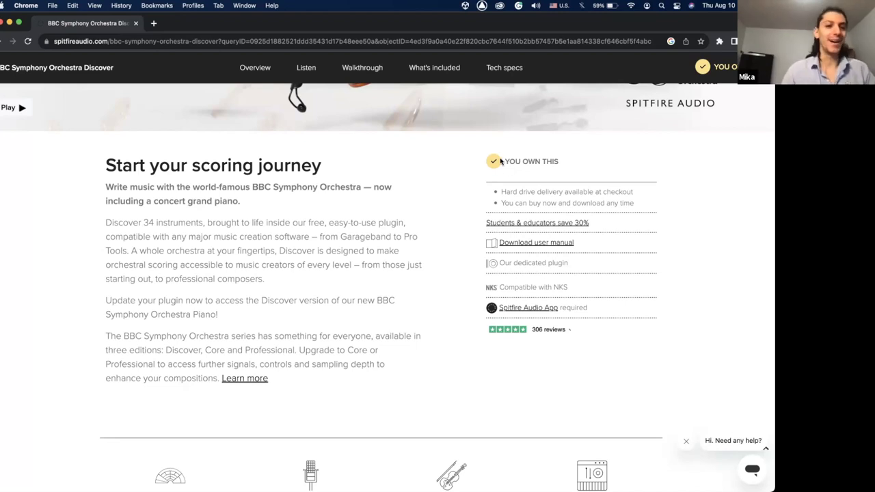
scroll(354, 191, up, 5)
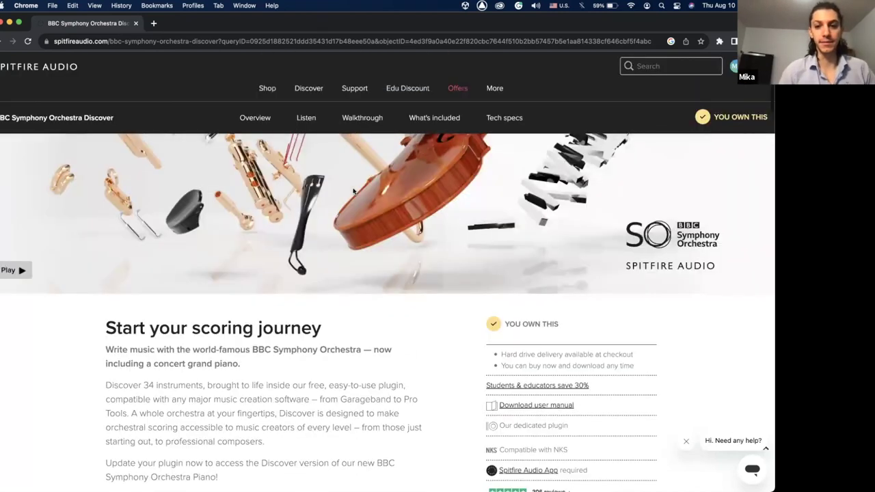
scroll(354, 192, up, 3)
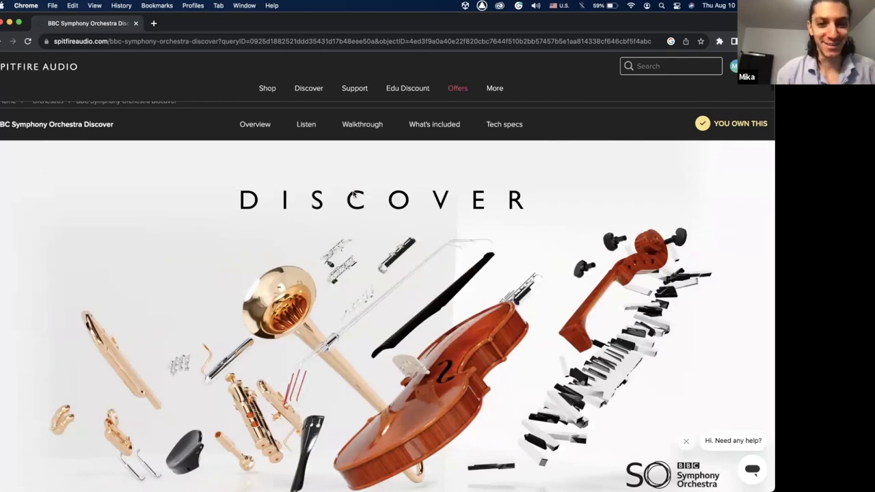
scroll(355, 195, down, 1)
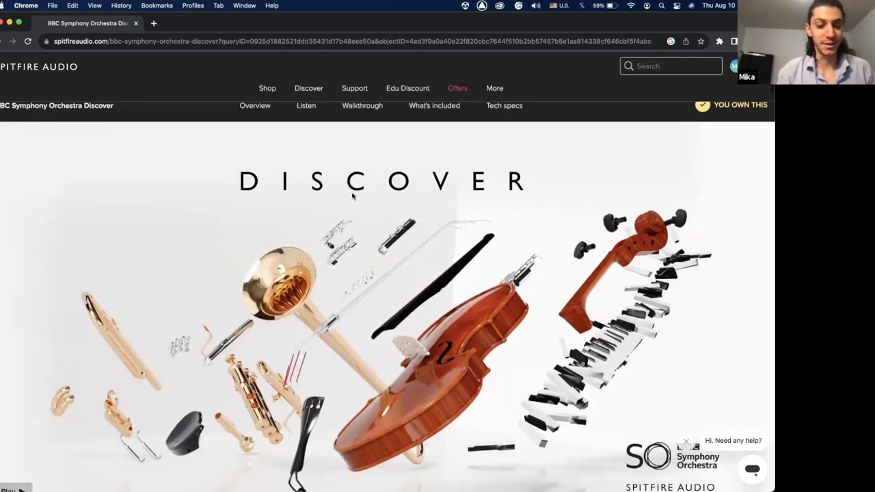
scroll(351, 203, down, 5)
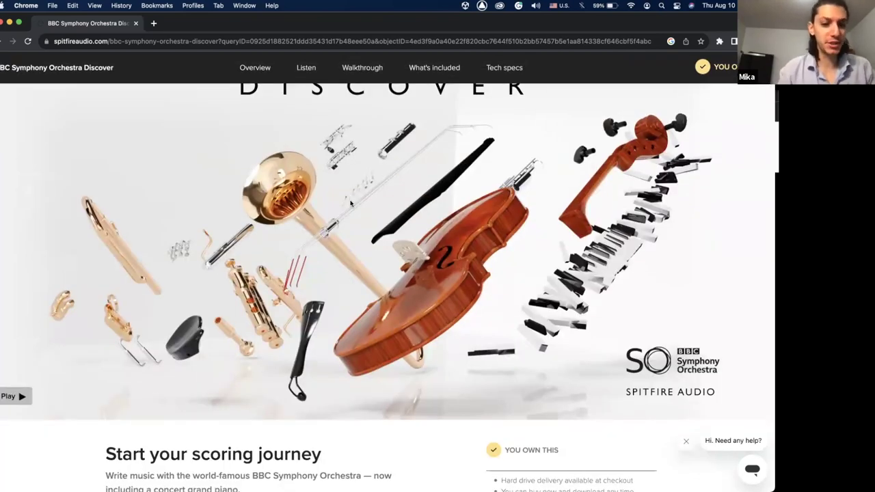
scroll(351, 203, down, 10)
scroll(512, 167, up, 5)
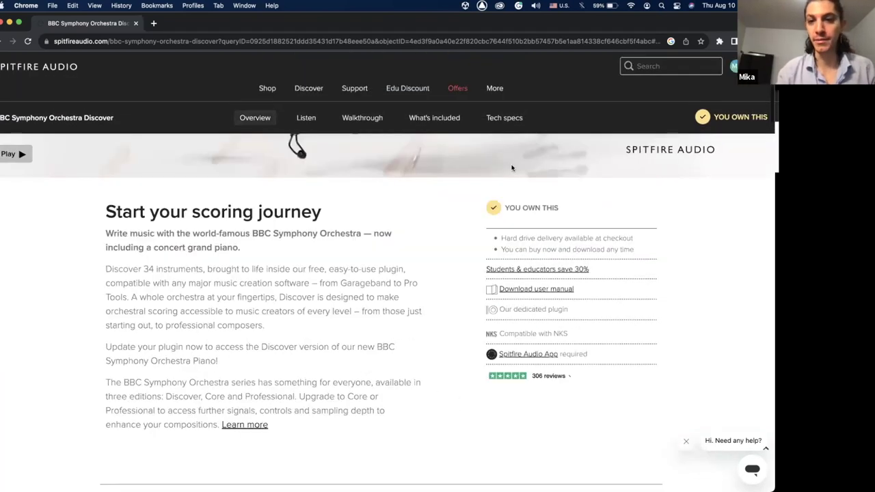
scroll(523, 225, up, 1)
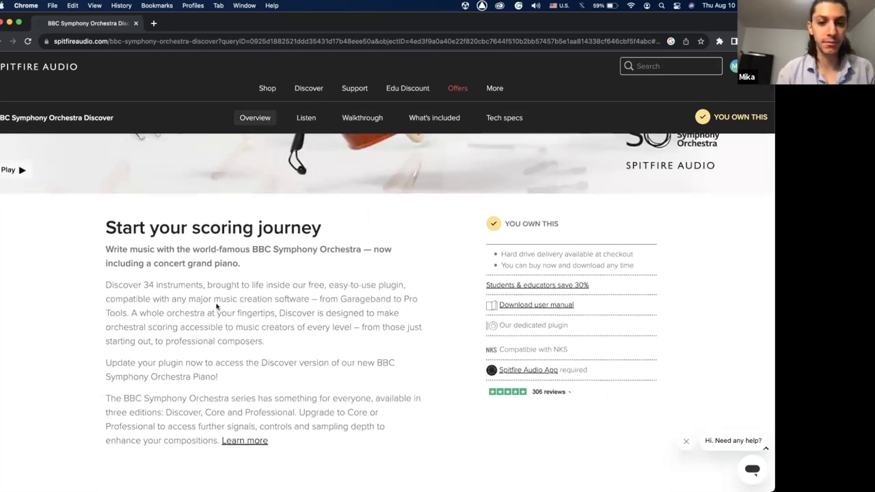
scroll(217, 307, down, 10)
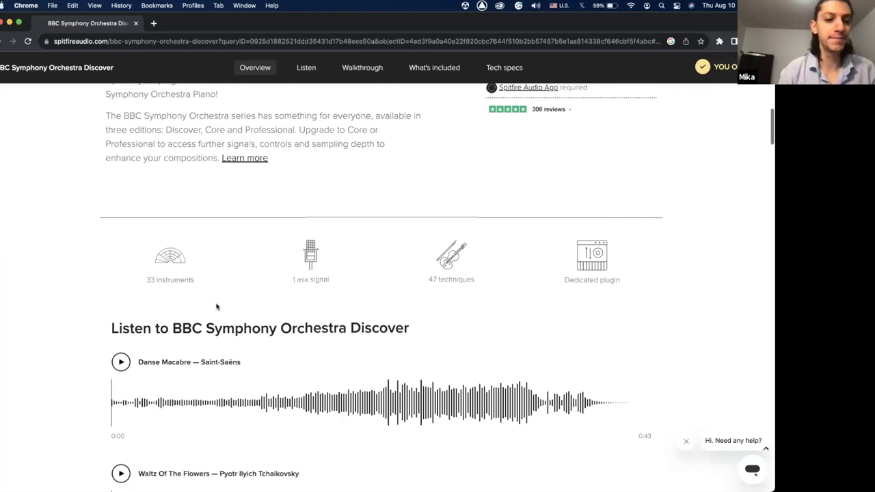
scroll(216, 307, down, 5)
scroll(217, 307, down, 15)
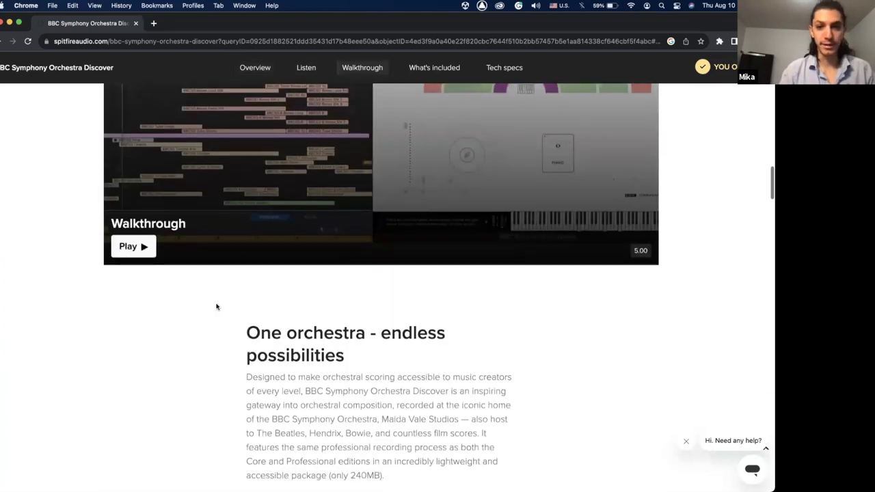
scroll(219, 307, up, 3)
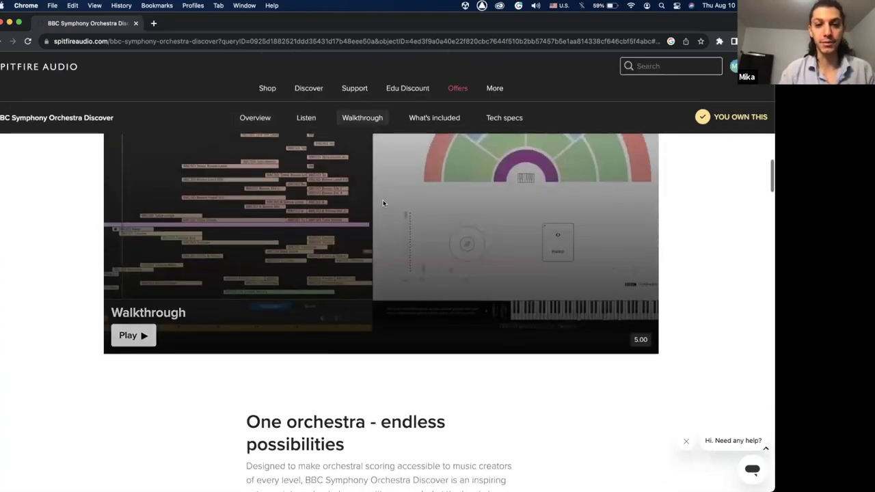
scroll(383, 202, up, 5)
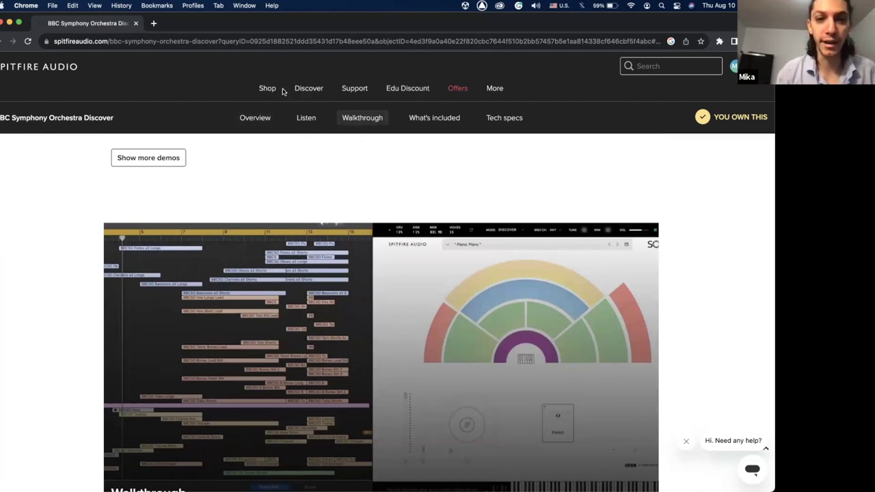
Search the Spitfire Audio site for "labs" and limit the results to products.
click(641, 68)
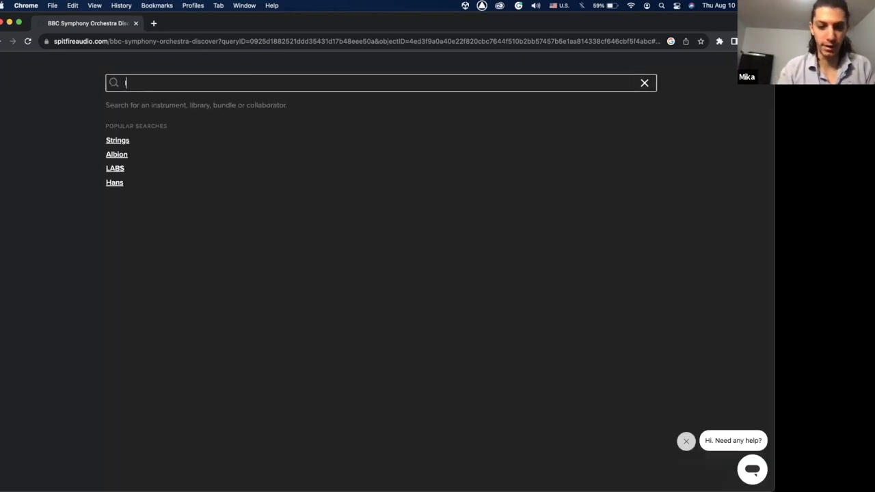
text(labs)
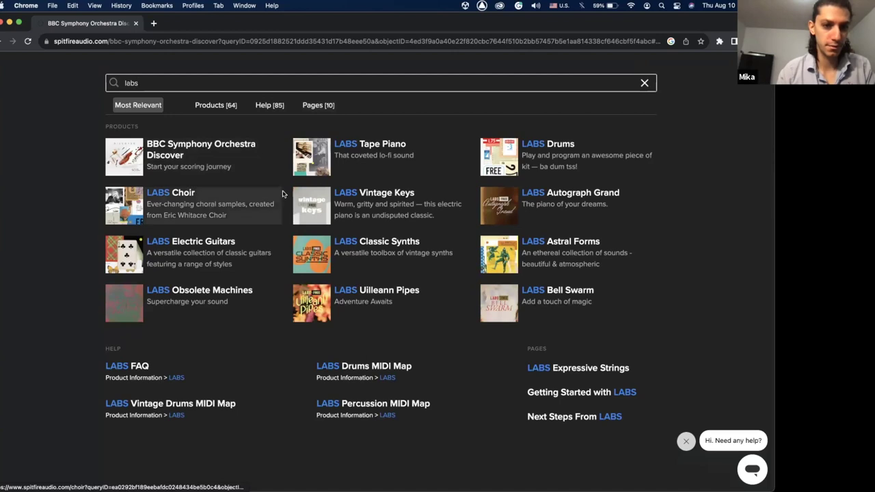
click(214, 105)
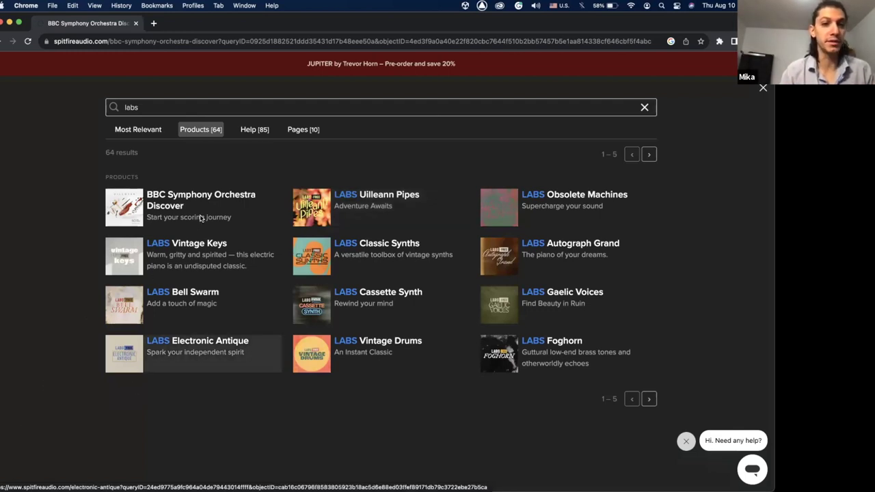
Search the web for orchestral tools in a new browser tab and go to the Orchestral Tools store home page.
click(154, 25)
text(orchestral tools)
key(Return)
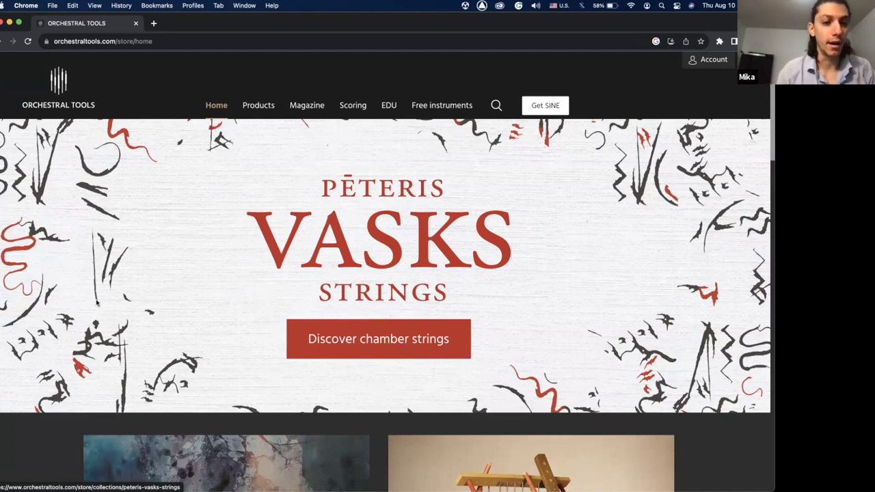
Search the Orchestral Tools store for "sinefactory" and look over the results.
click(499, 107)
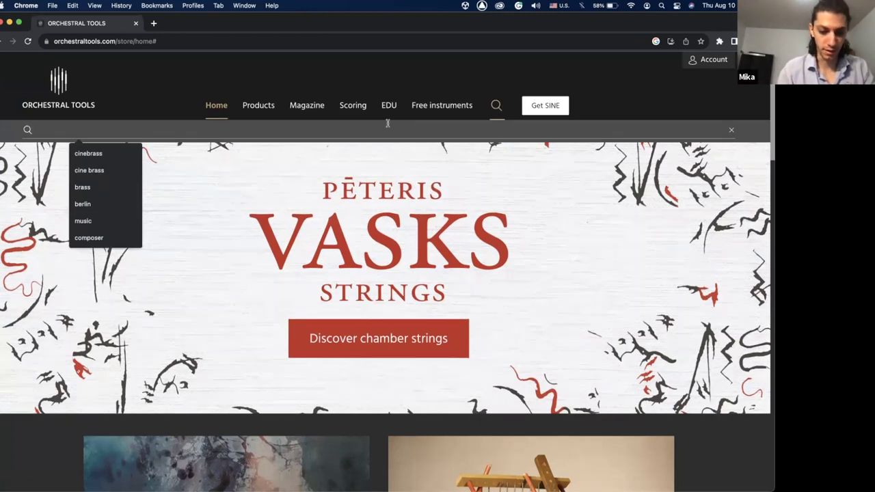
text(sinefactory)
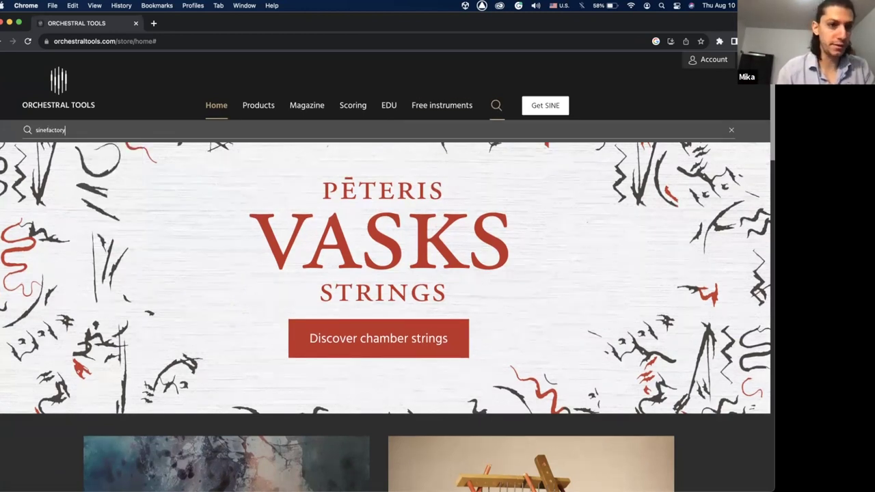
key(Return)
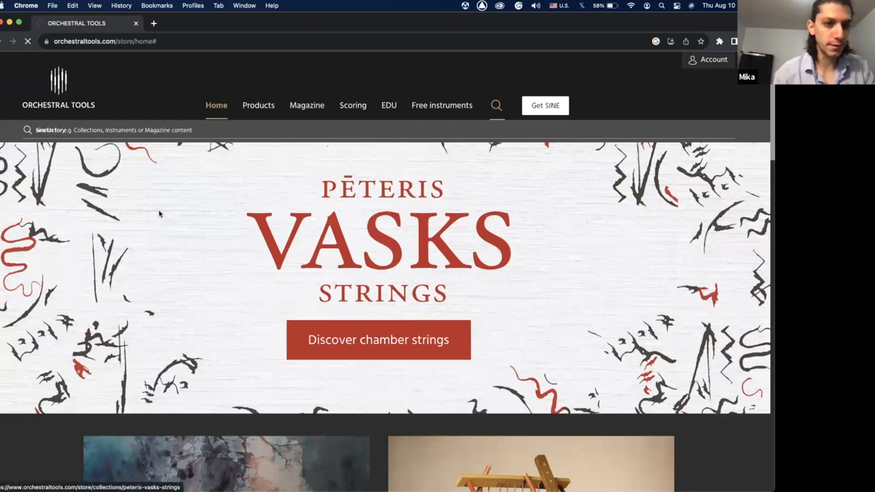
scroll(310, 283, down, 10)
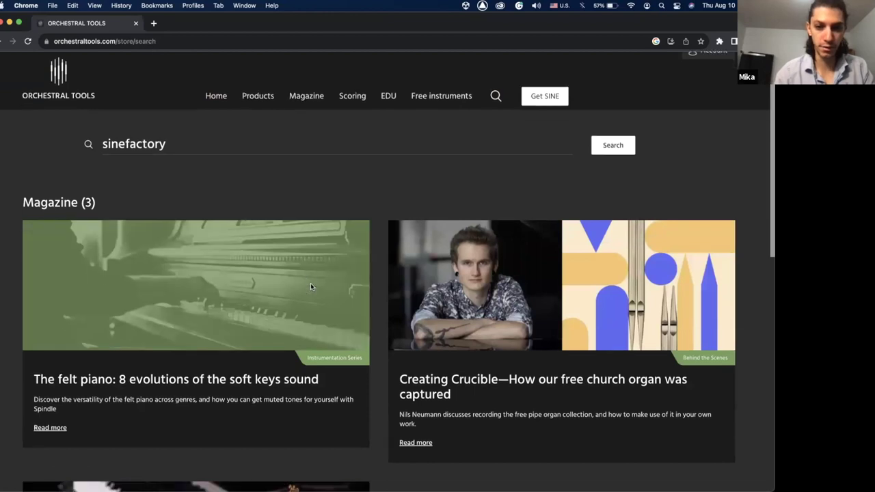
scroll(311, 283, up, 10)
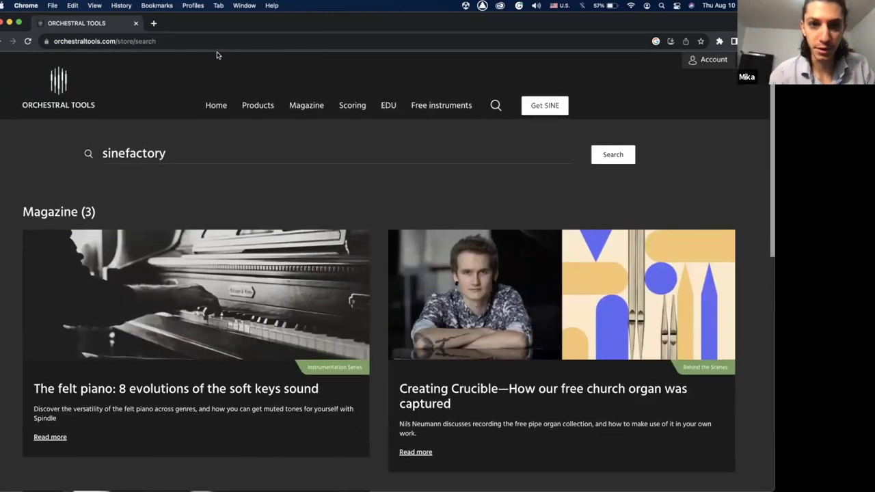
Open the Free instruments page of Orchestral Tools and browse the SINEfactory instruments such as Manifold, Lucent, Clutch and Crux.
click(257, 106)
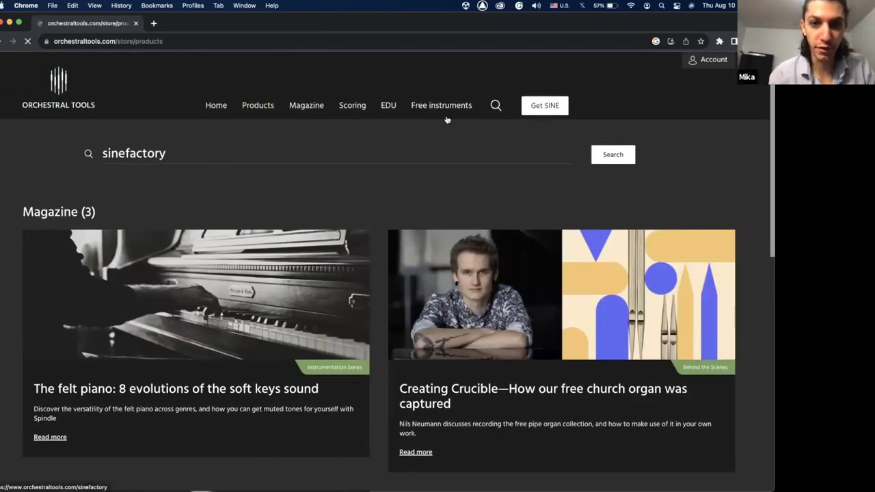
click(438, 109)
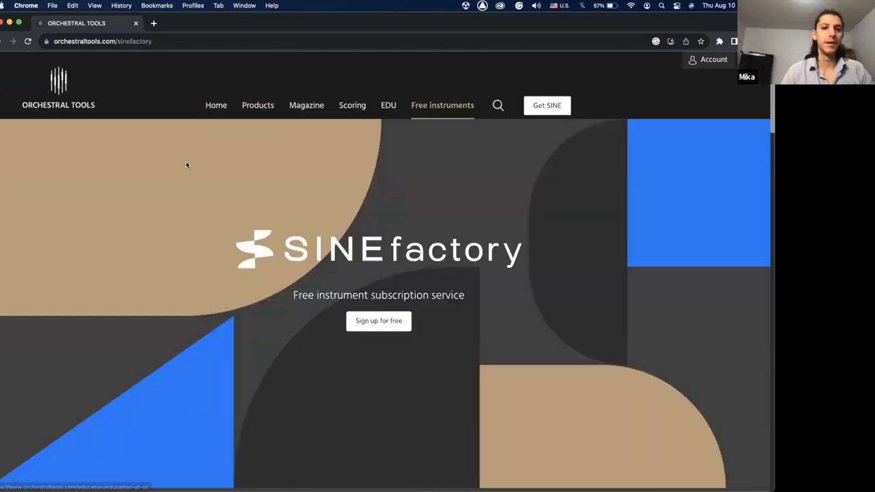
scroll(335, 284, down, 6)
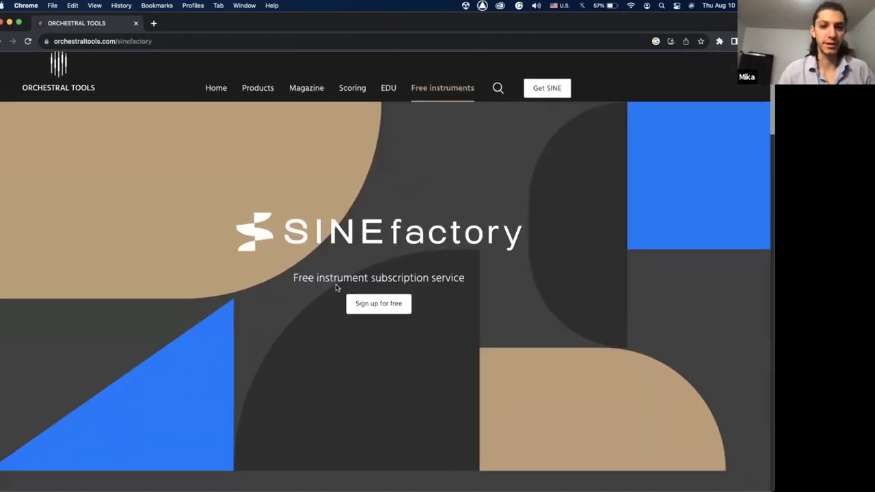
scroll(335, 284, down, 1)
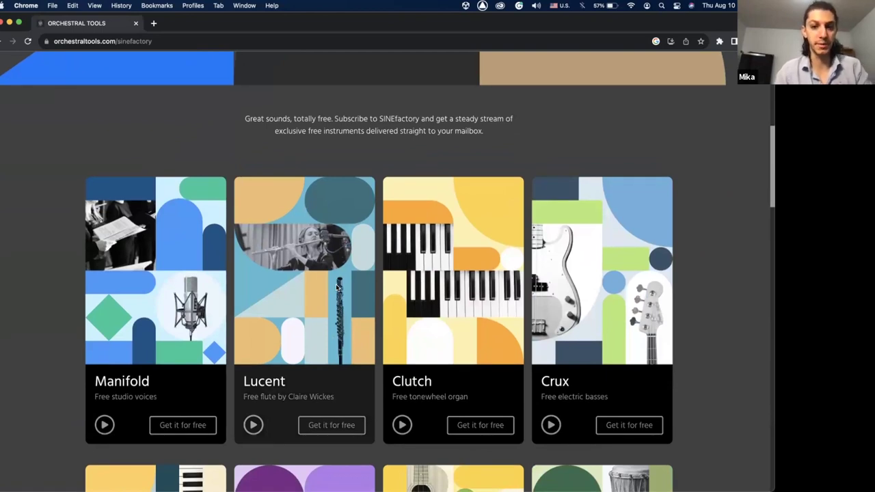
scroll(337, 287, down, 1)
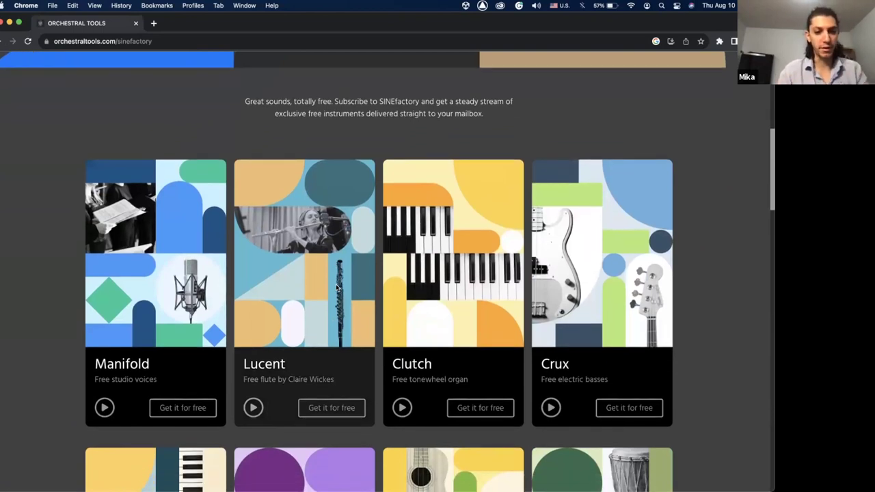
scroll(337, 288, down, 1)
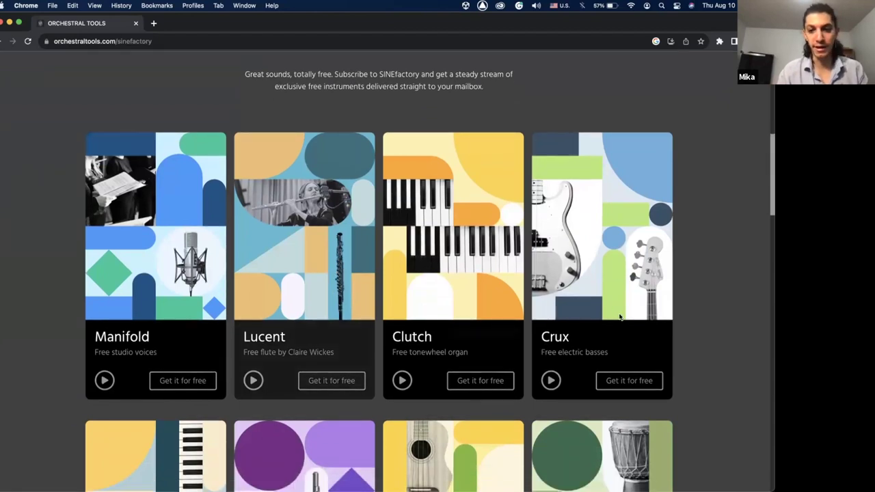
Look through the remaining free SINEfactory instruments, including Roads, Mistral, Formby, Dynamo, Spindle, Strand, Crucible and Rotary.
scroll(420, 332, down, 2)
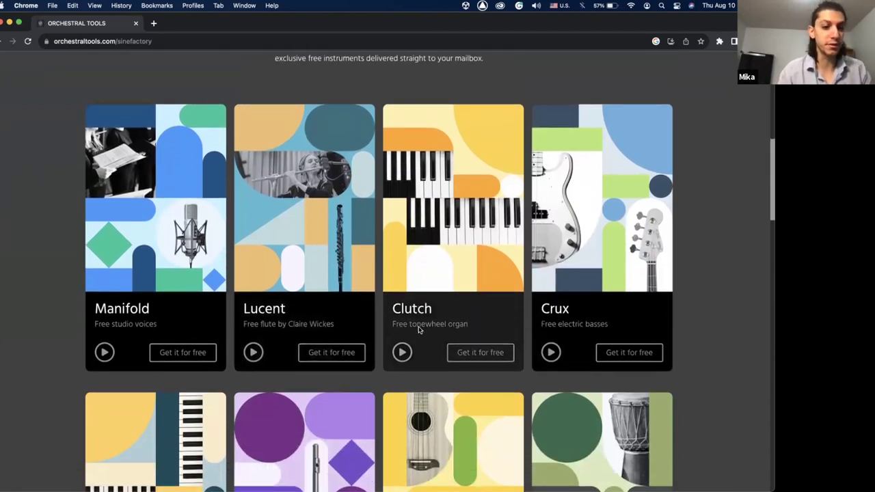
scroll(235, 279, down, 3)
scroll(234, 320, down, 4)
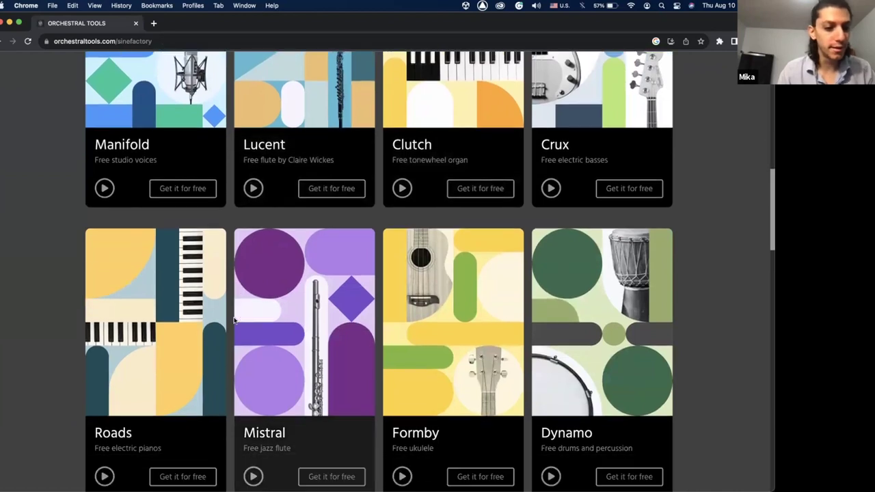
scroll(196, 394, down, 2)
scroll(356, 355, down, 6)
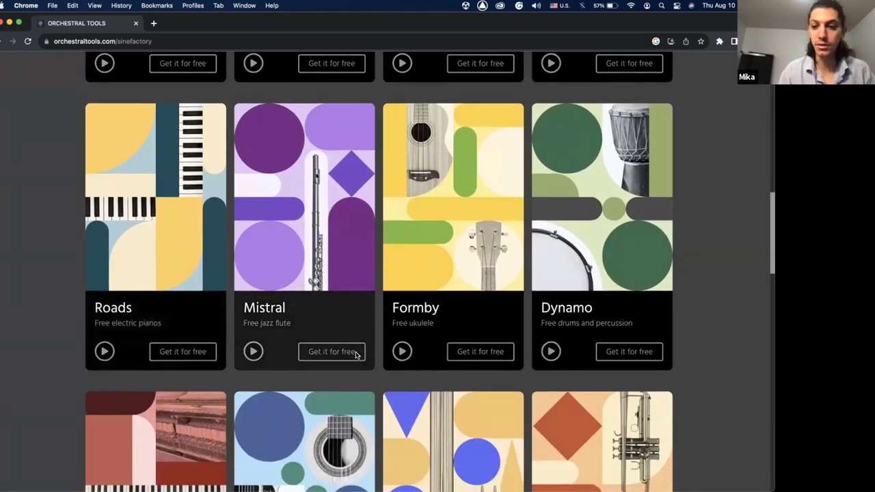
scroll(355, 355, down, 1)
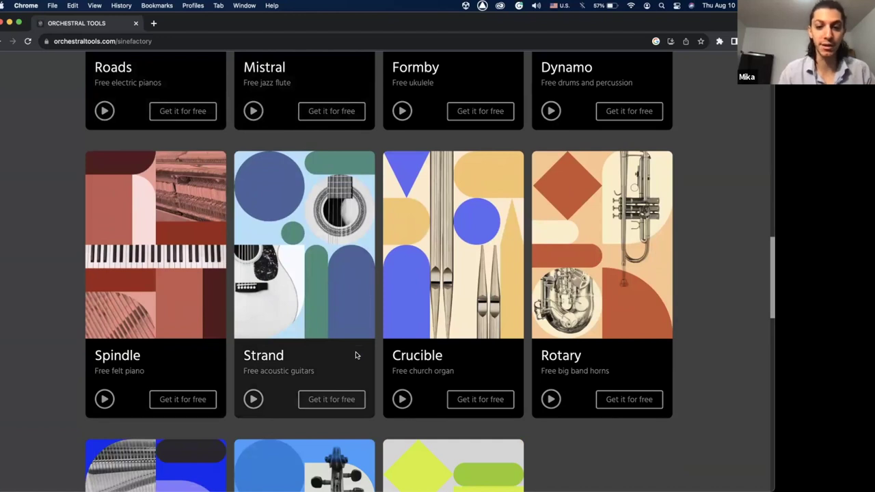
scroll(355, 355, down, 3)
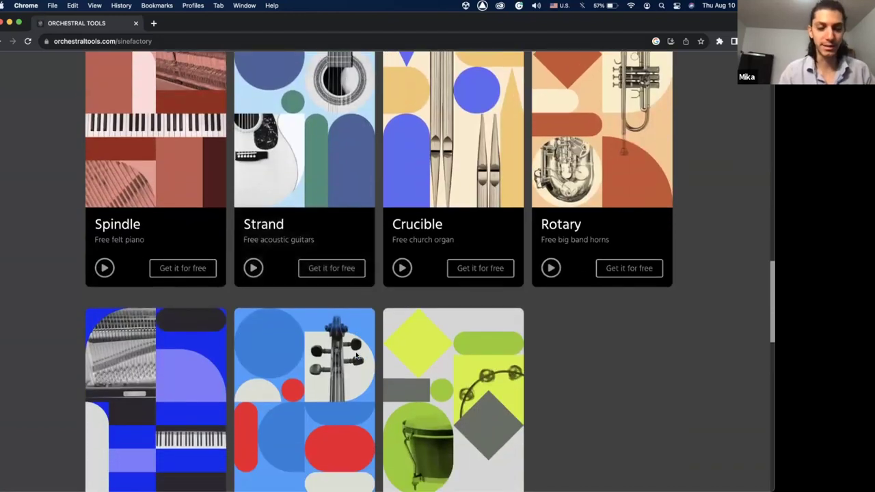
scroll(355, 355, up, 20)
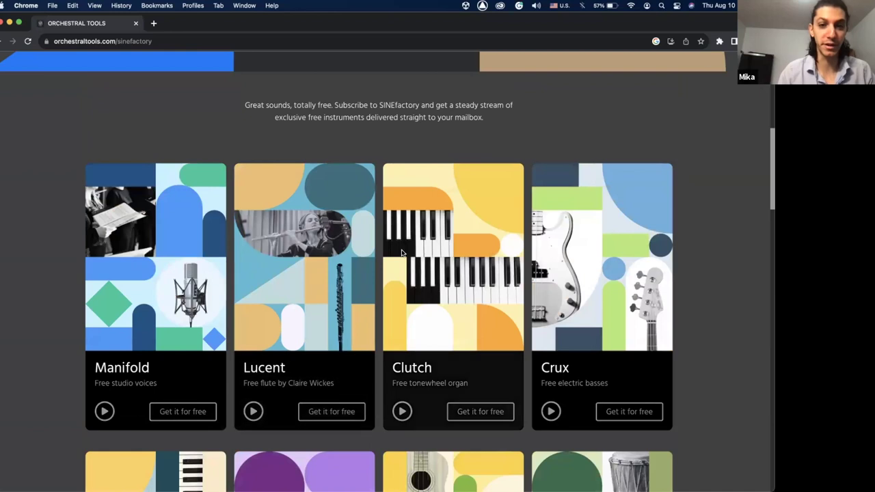
Search the Orchestral Tools store for "layers" and open the product page of the free Layers instrument.
click(498, 106)
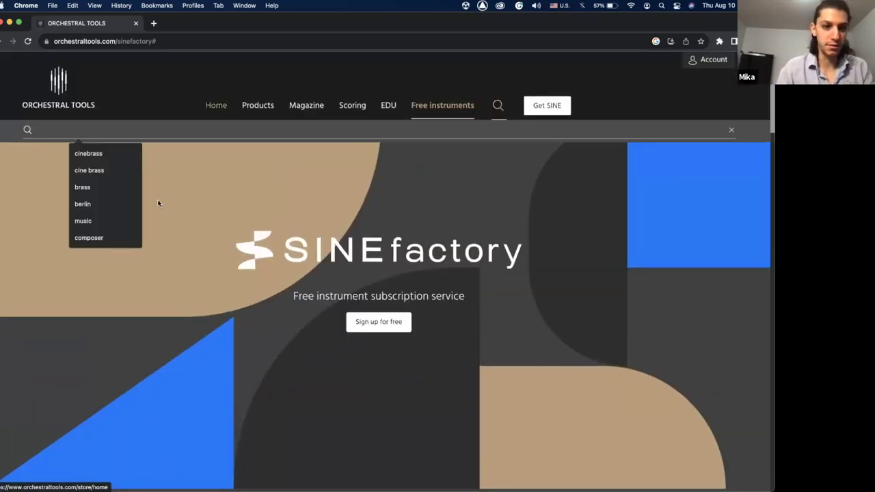
click(89, 132)
text(layers)
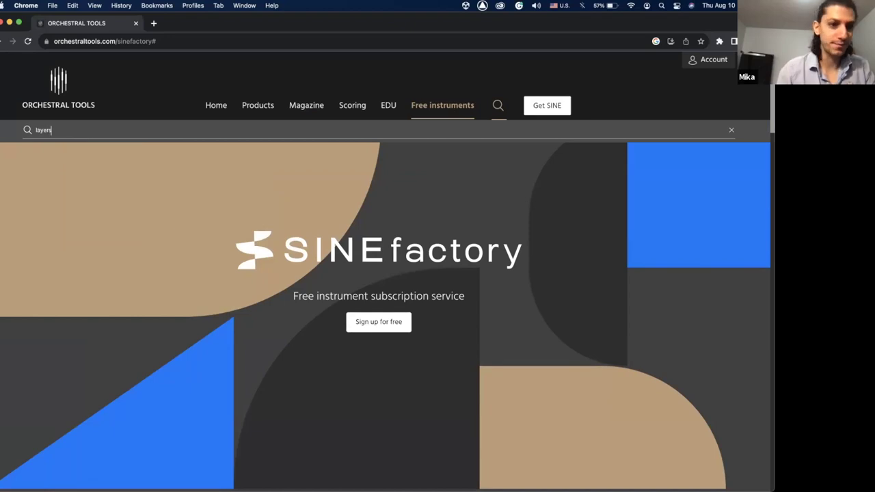
key(Return)
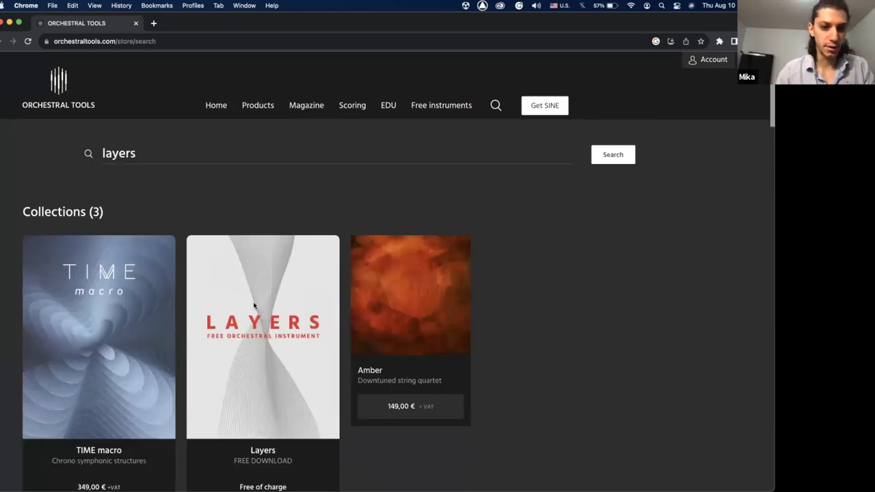
click(254, 305)
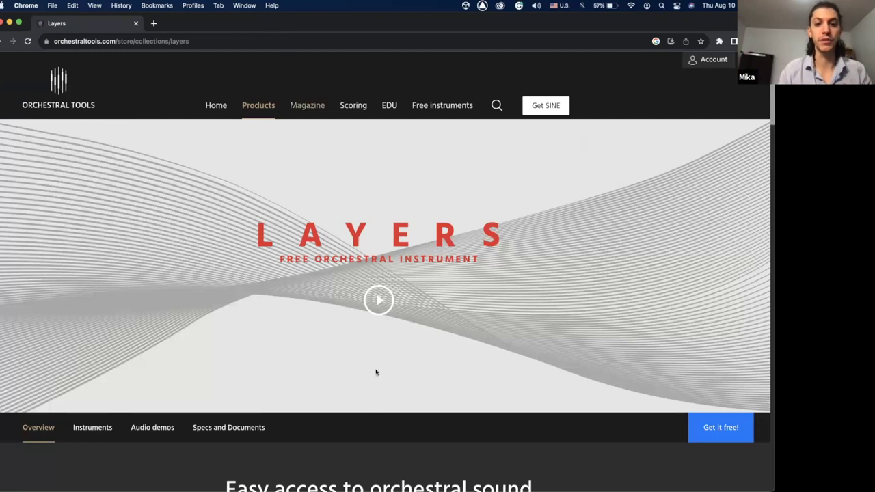
Read through the Layers overview, including its introduction, player preview and the explanation of why it is free.
scroll(375, 410, down, 3)
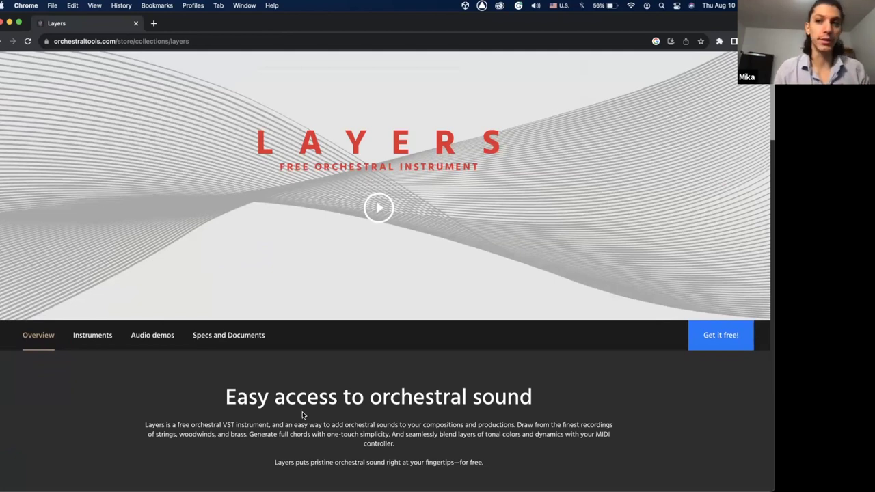
scroll(303, 415, down, 1)
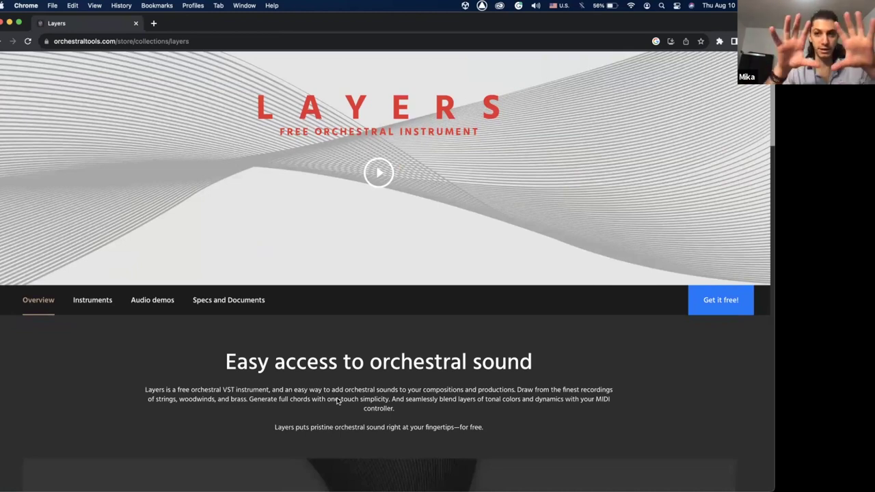
scroll(337, 402, down, 5)
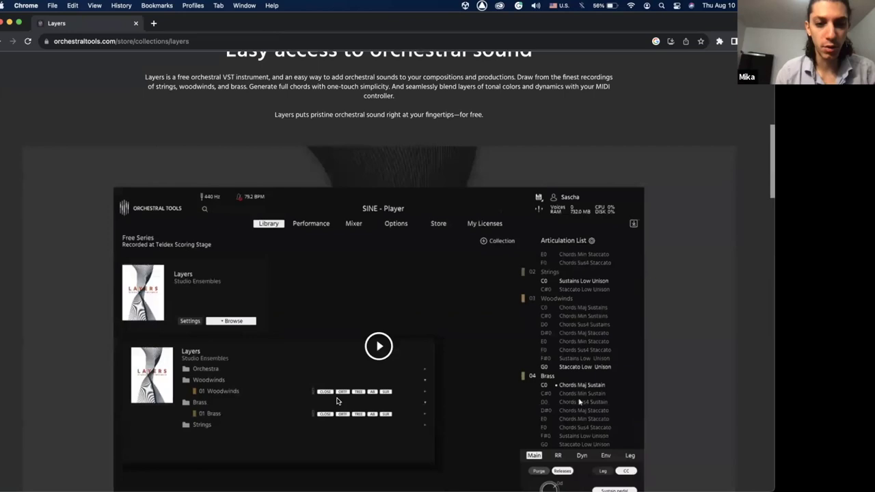
scroll(337, 401, down, 14)
scroll(337, 401, up, 3)
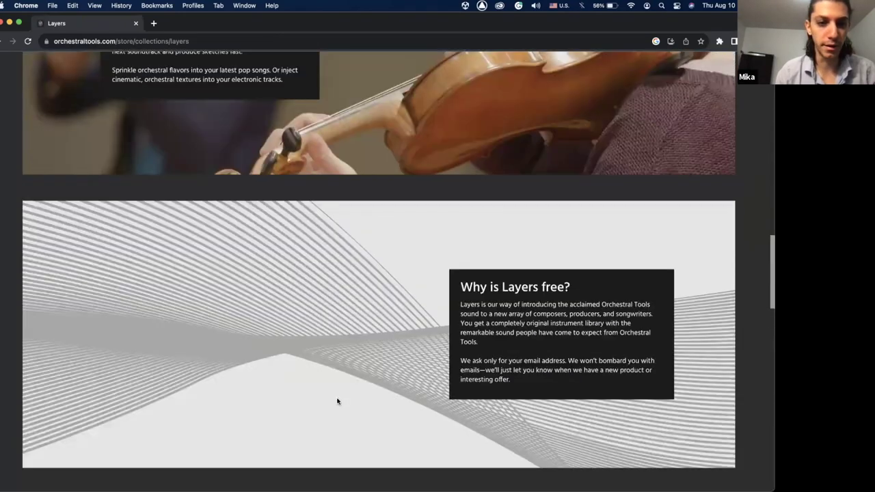
scroll(337, 401, up, 15)
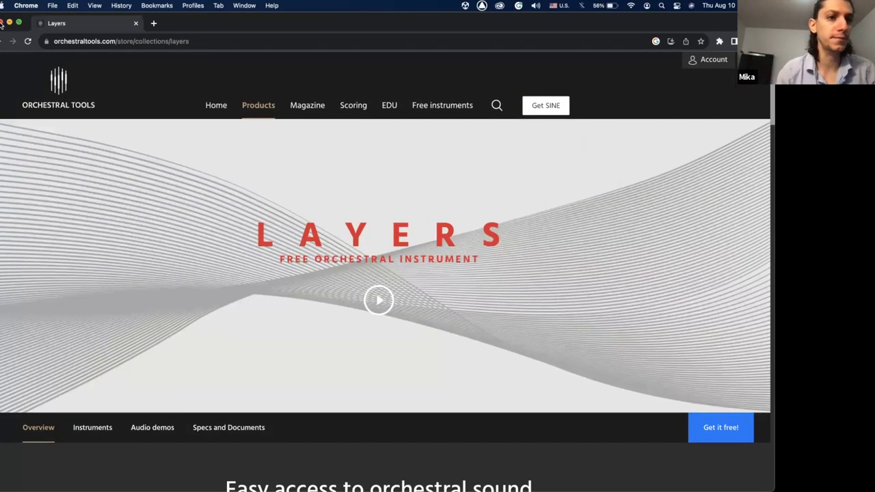
Close the browser window, review the free VST list in Video Game Music.pdf and minimize the PDF to return to Waveform.
click(2, 23)
click(262, 338)
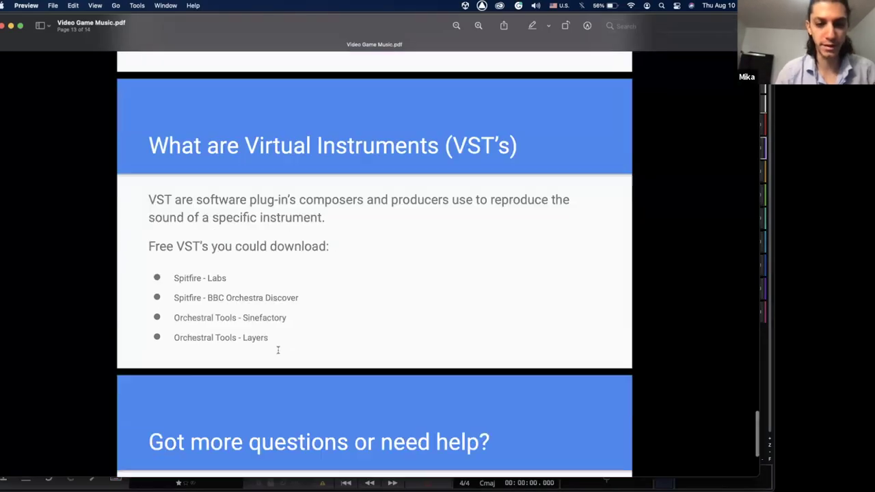
scroll(277, 350, down, 2)
scroll(278, 350, up, 5)
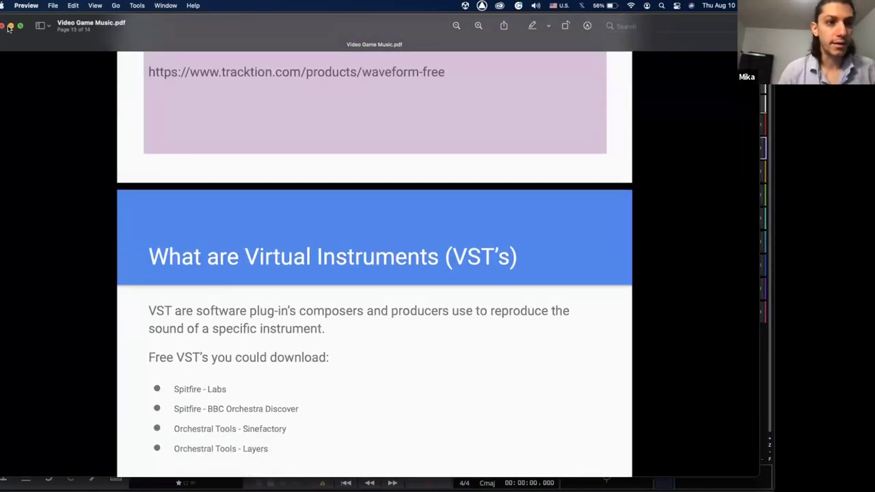
click(9, 26)
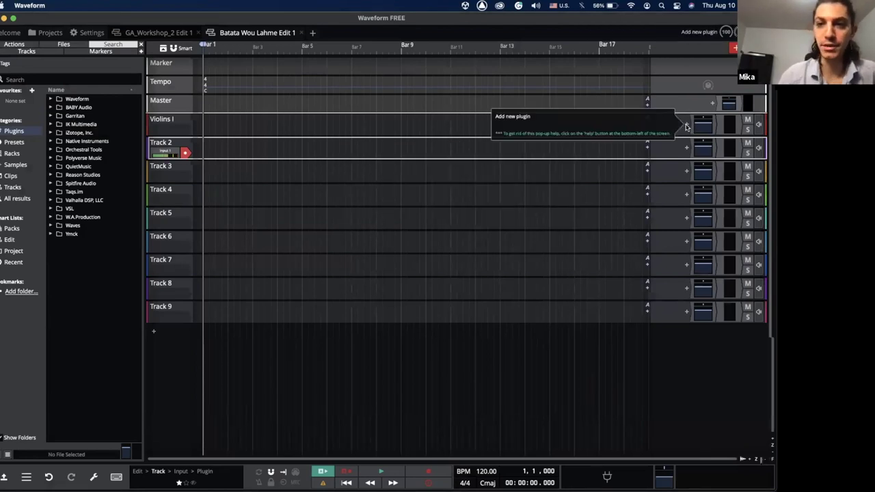
Find the Spitfire Audio app among the installed applications and launch it.
key(F4)
scroll(433, 170, left, 2)
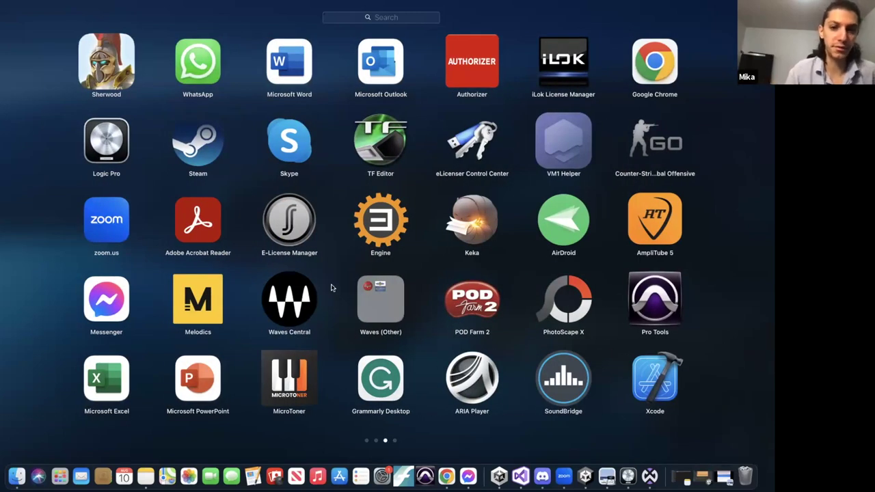
scroll(331, 288, right, 2)
scroll(331, 288, left, 2)
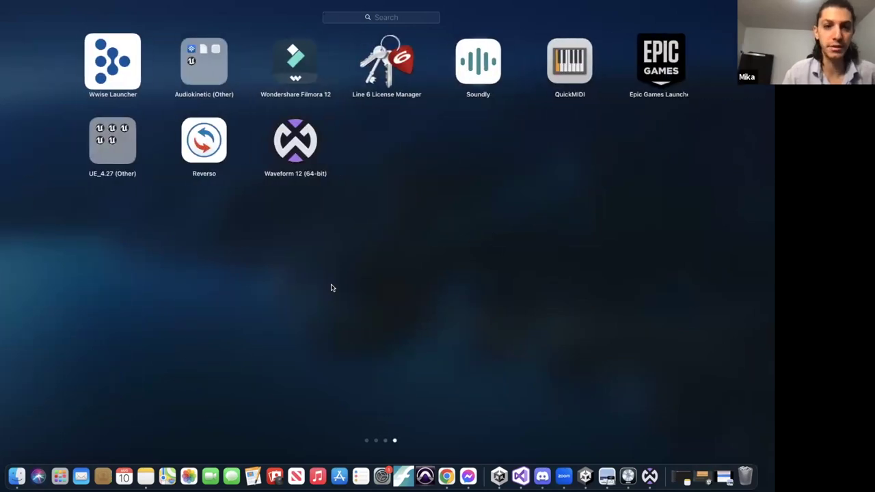
scroll(407, 289, left, 2)
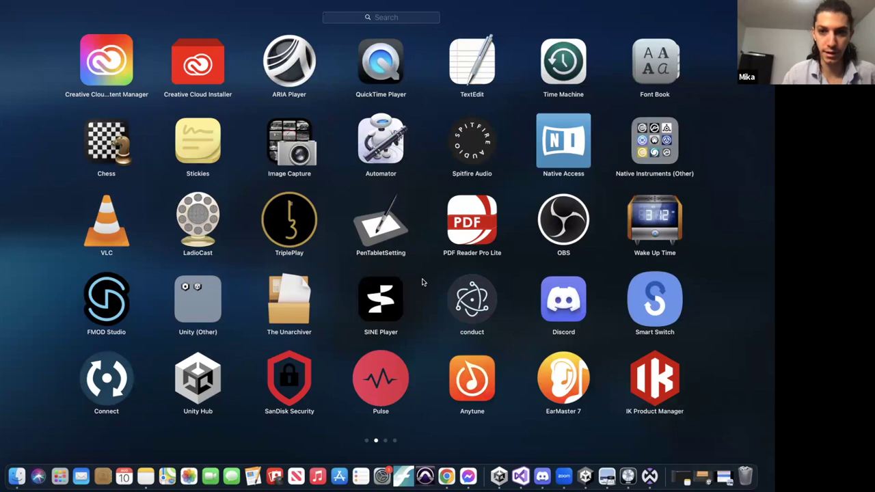
click(472, 127)
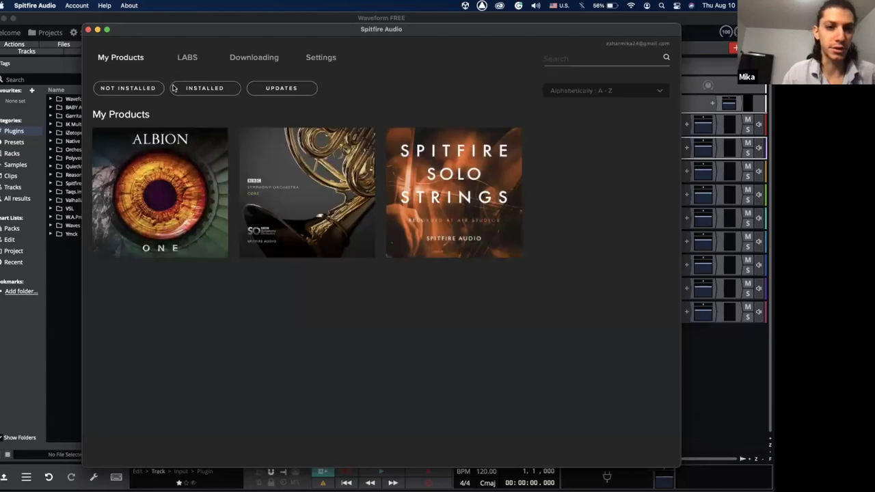
Filter My Products by installed and updates, browse the LABS catalogue, and close the Spitfire Audio app.
click(210, 89)
click(258, 93)
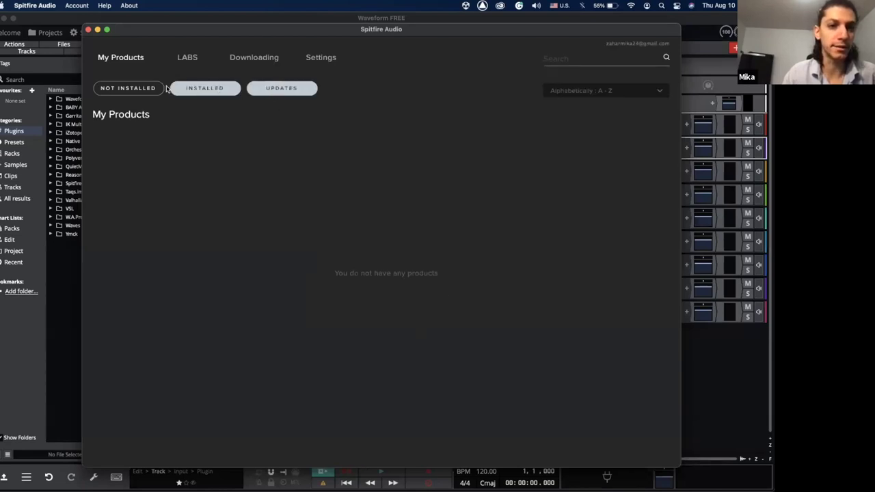
click(194, 62)
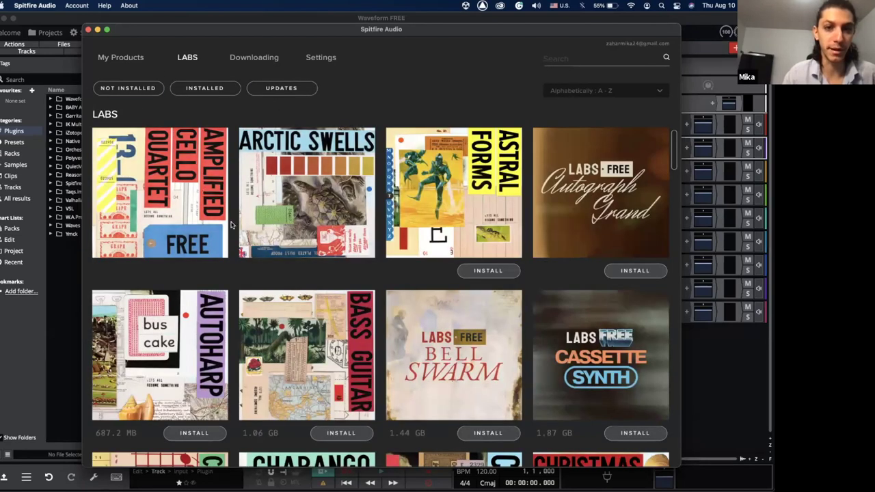
scroll(260, 238, down, 5)
scroll(259, 237, down, 15)
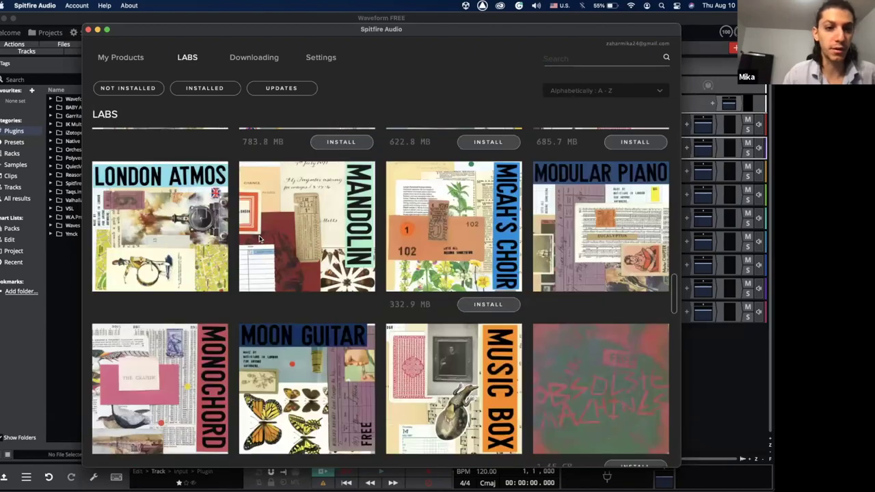
scroll(206, 206, up, 20)
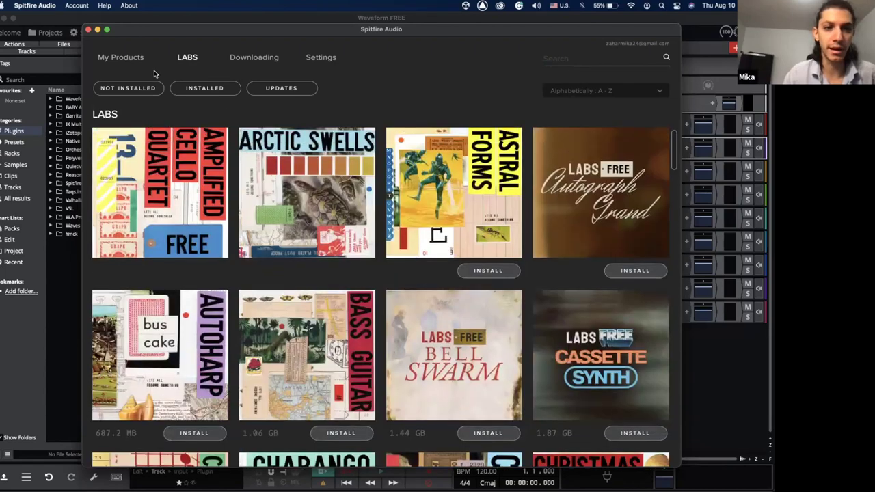
click(89, 31)
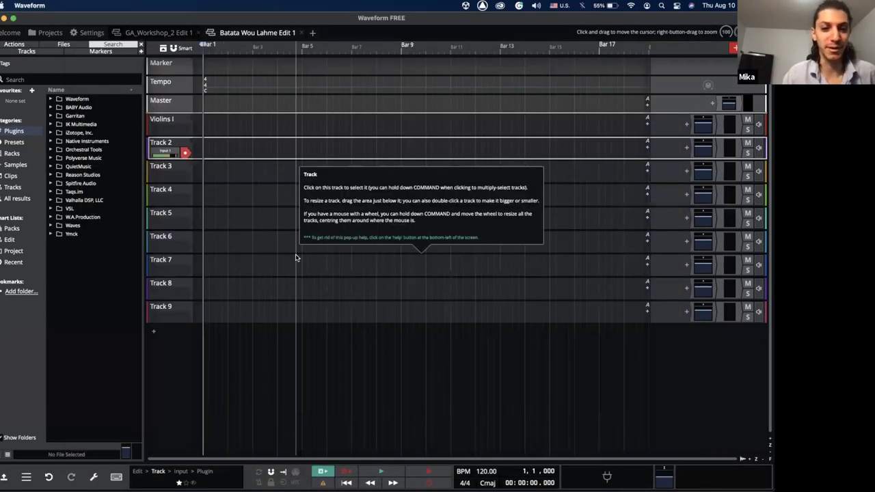
Launch SINE Player, look over its Performance, Mixer and Library views including the Layers collection, and close it.
key(F4)
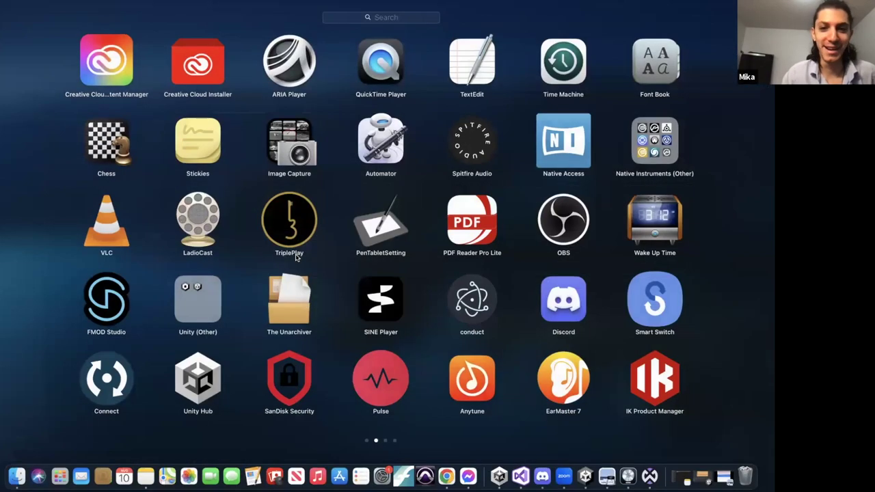
click(381, 306)
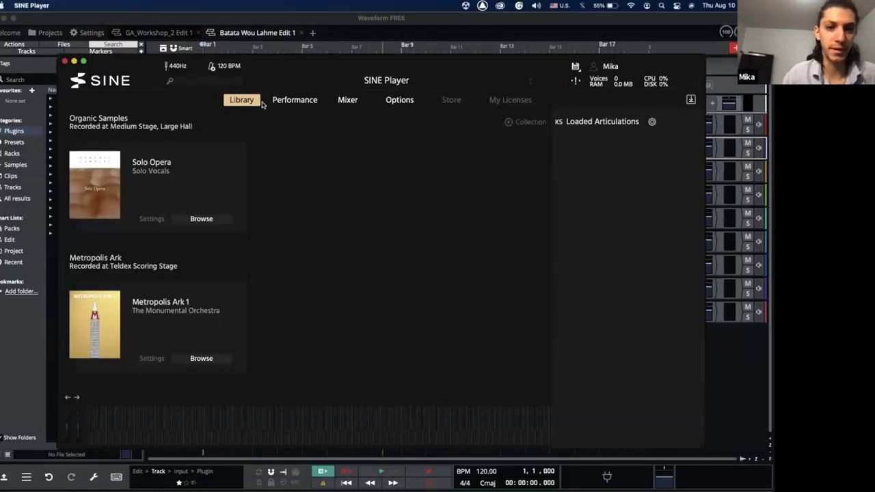
click(295, 100)
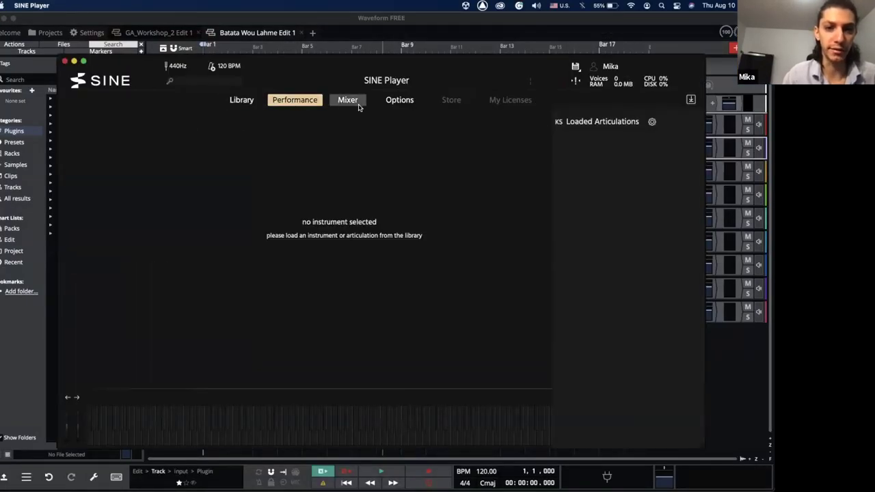
click(347, 100)
click(242, 100)
scroll(249, 220, down, 10)
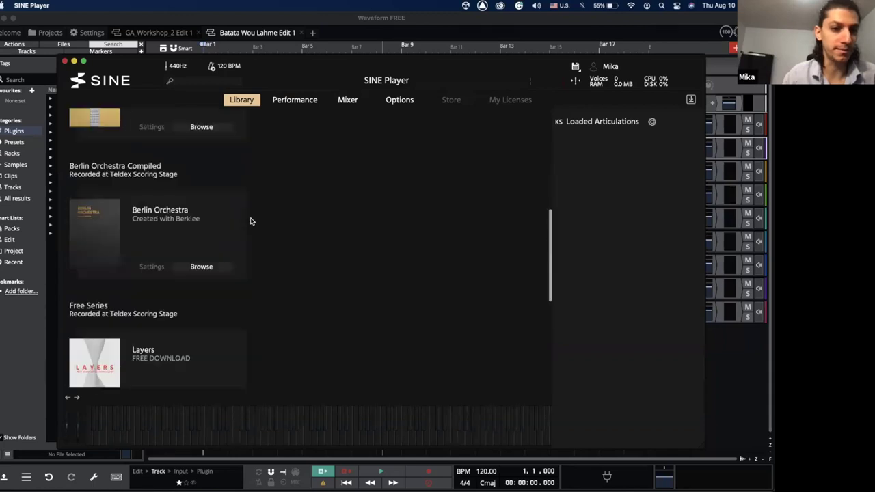
scroll(168, 204, up, 8)
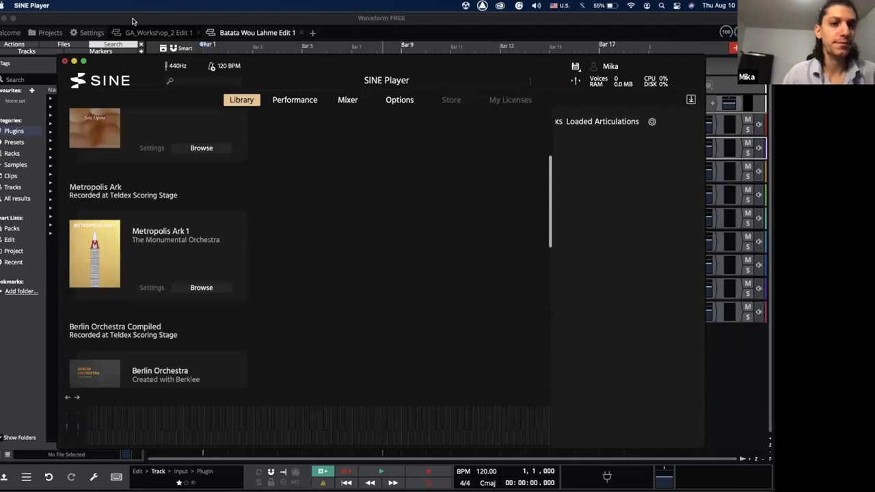
key(super+w)
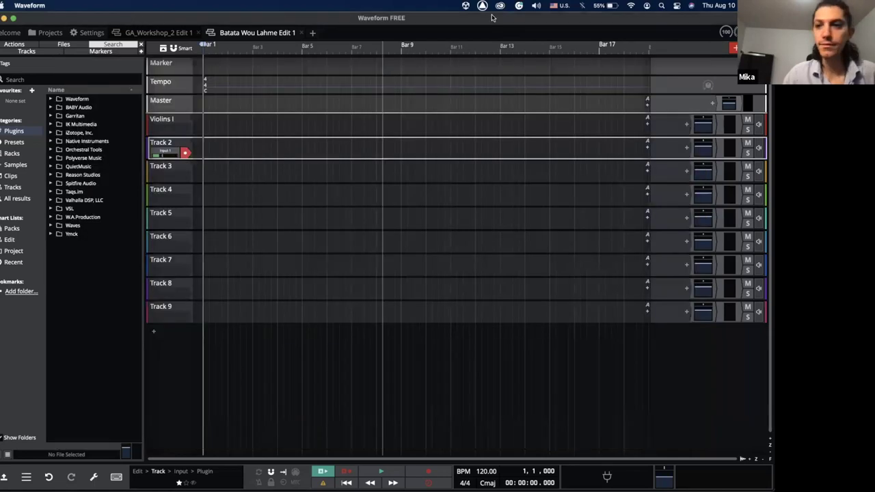
Add Spitfire Audio's BBC Symphony Orchestra to Track 2 as a single plugin and set its mode to Discover.
click(687, 148)
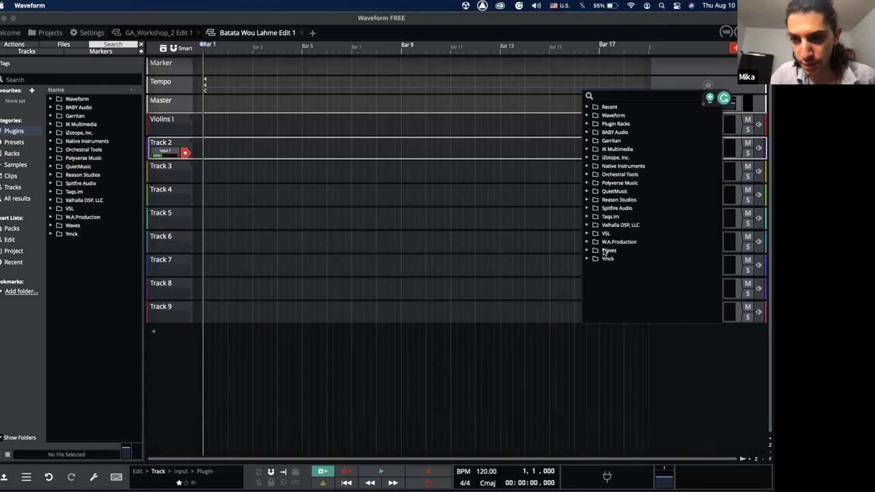
click(586, 209)
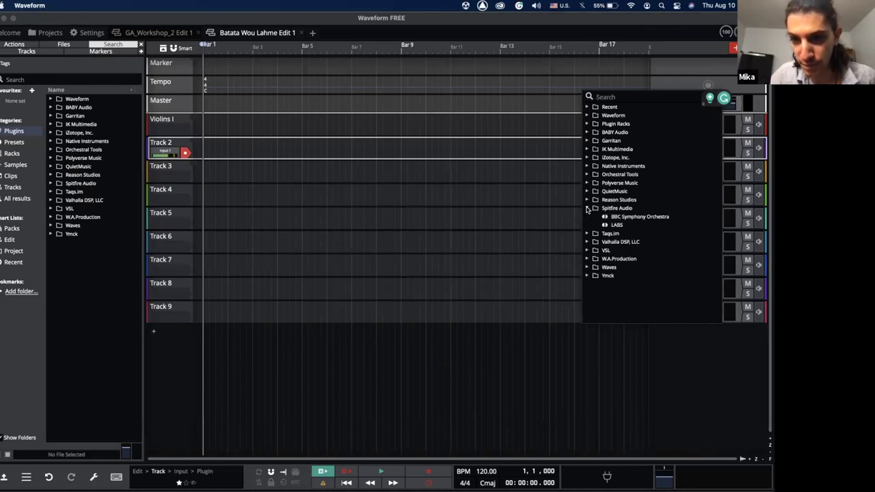
click(633, 218)
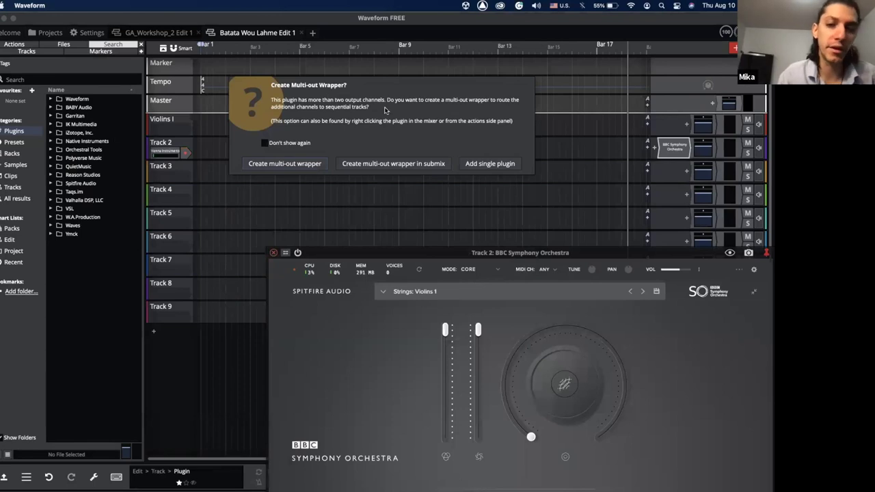
click(503, 164)
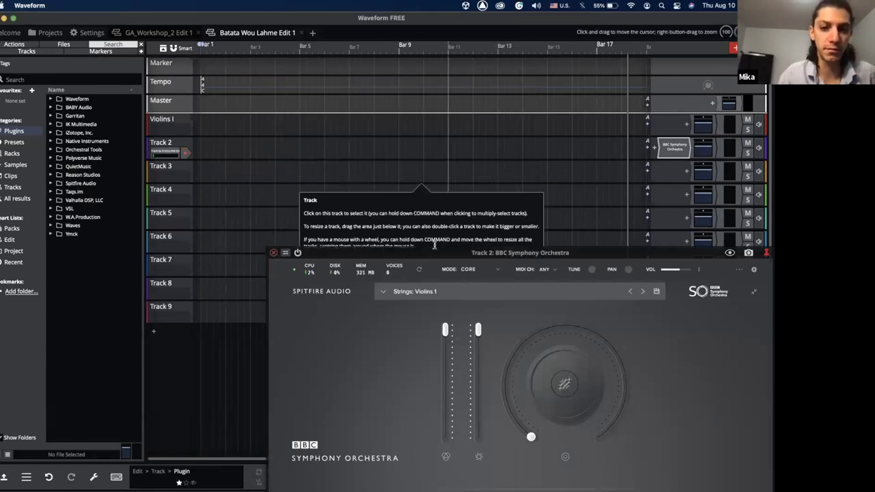
drag(427, 256, 250, 97)
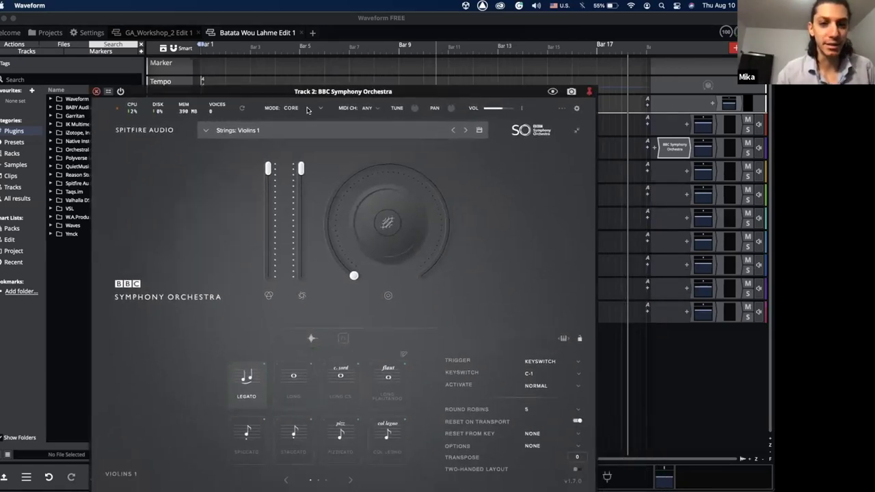
click(308, 111)
click(299, 149)
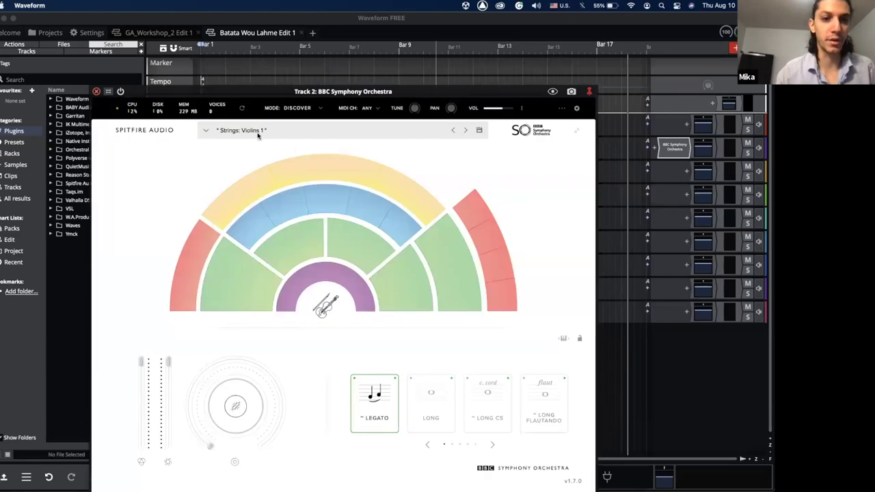
Look through the piano, strings, brass, woodwinds and percussion presets and load Violins 1.
click(258, 132)
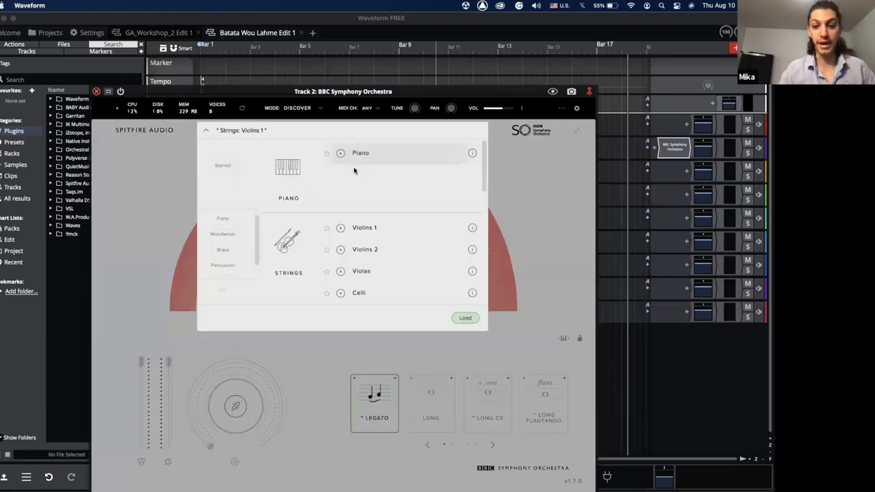
scroll(348, 199, down, 2)
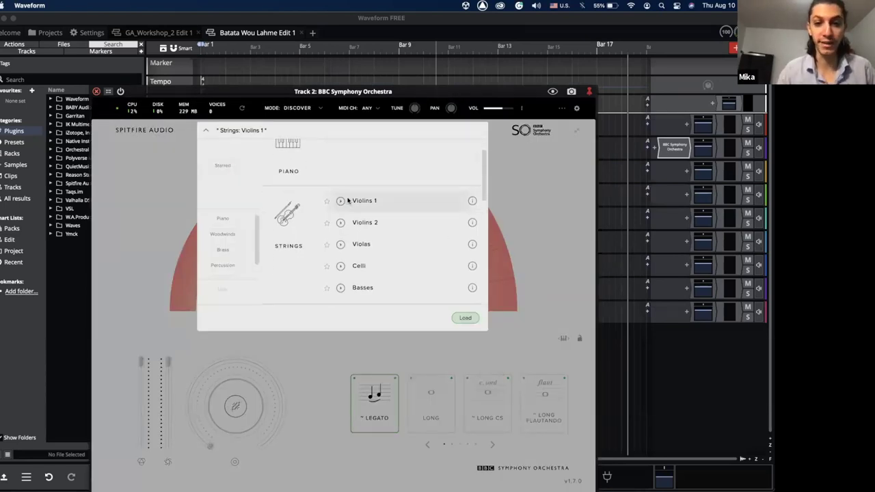
scroll(371, 250, down, 8)
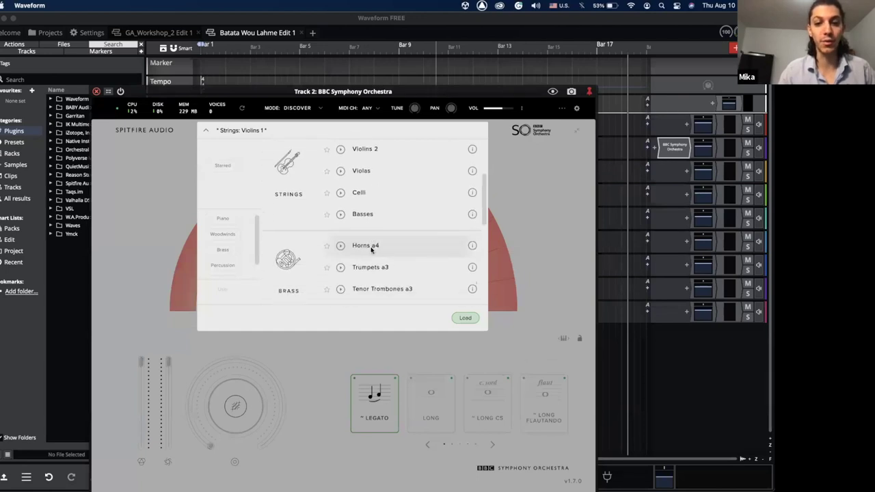
scroll(372, 250, down, 1)
scroll(372, 250, down, 2)
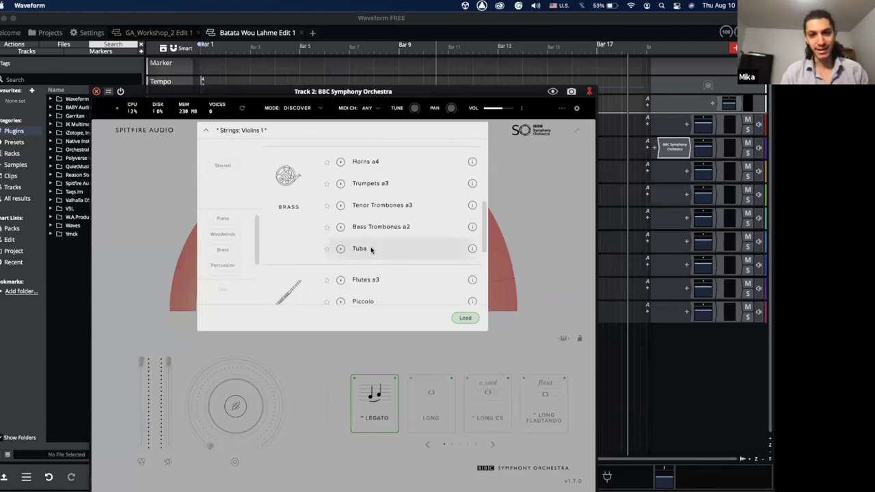
scroll(372, 250, down, 6)
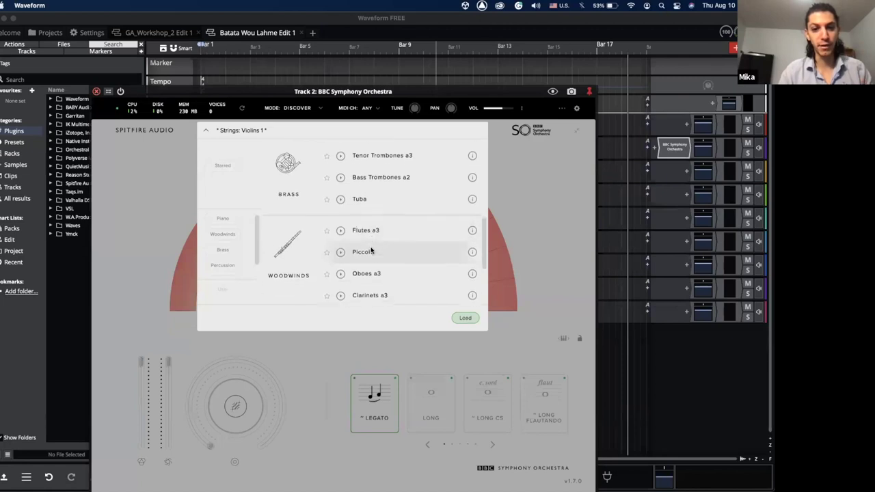
scroll(352, 240, down, 3)
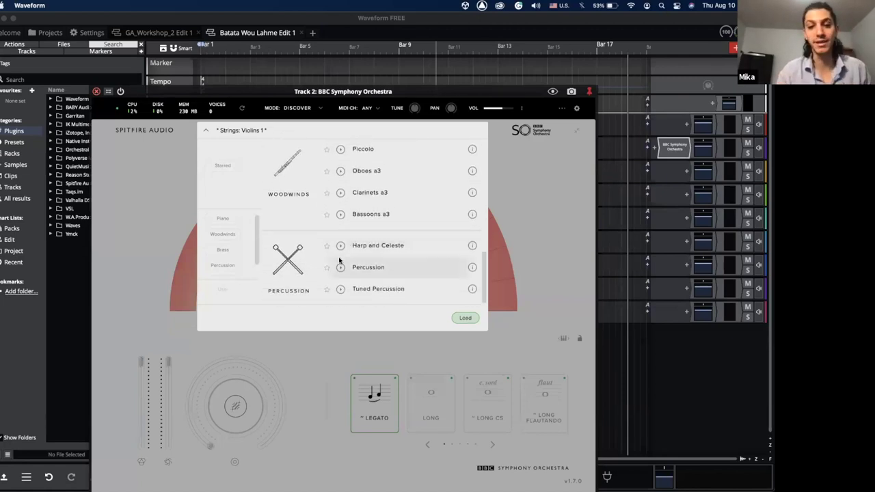
scroll(363, 212, up, 20)
double_click(368, 229)
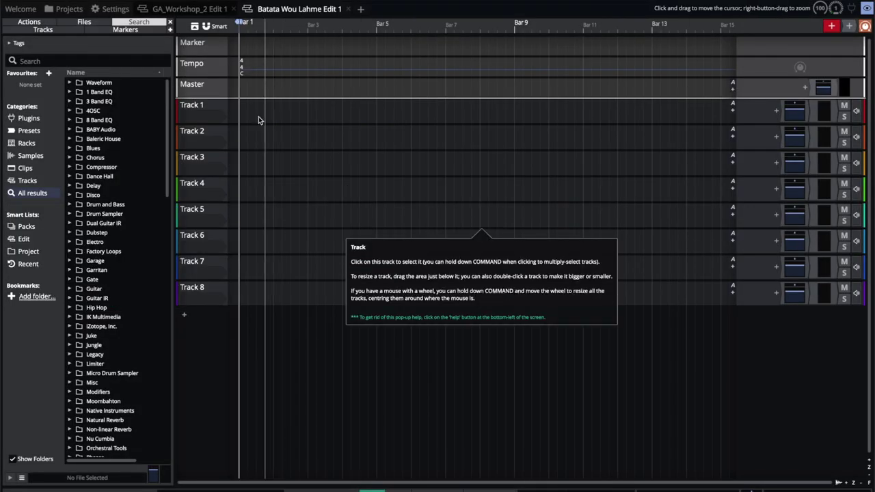
Add Spitfire Audio's BBC Symphony Orchestra plugin to Track 1 and set its mode to Discover.
click(646, 137)
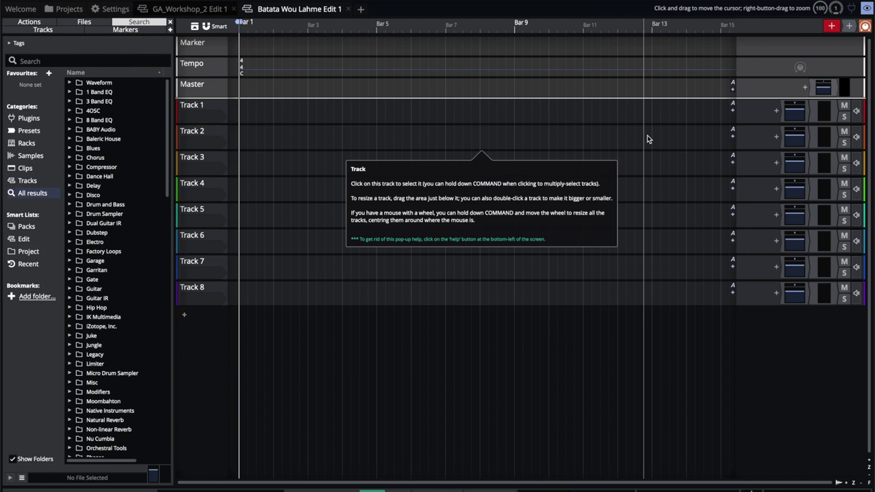
click(777, 113)
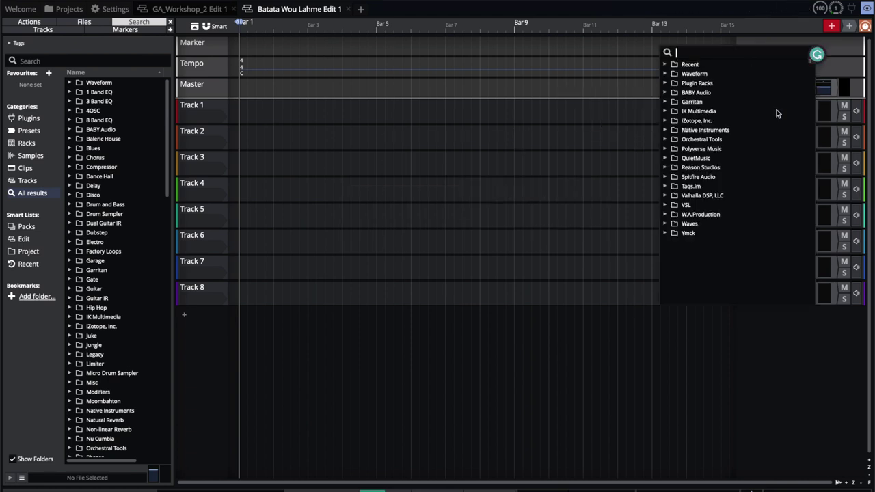
click(666, 177)
click(704, 186)
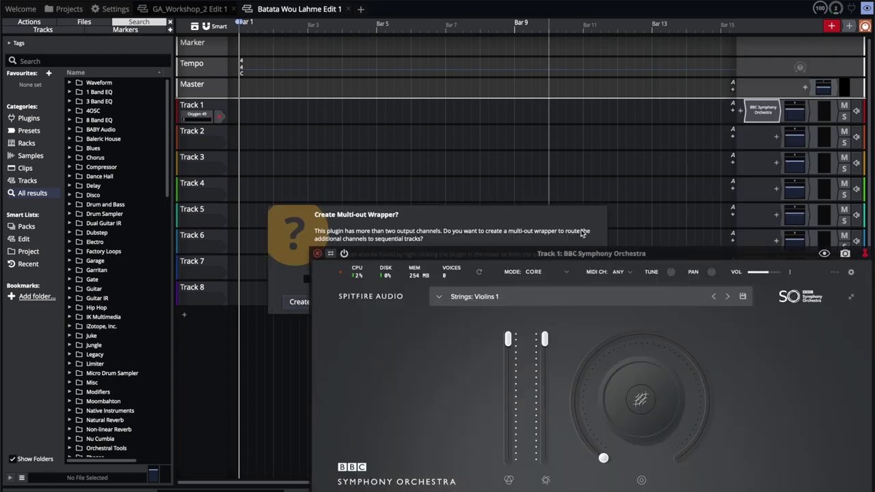
click(558, 184)
drag(547, 253, 422, 2)
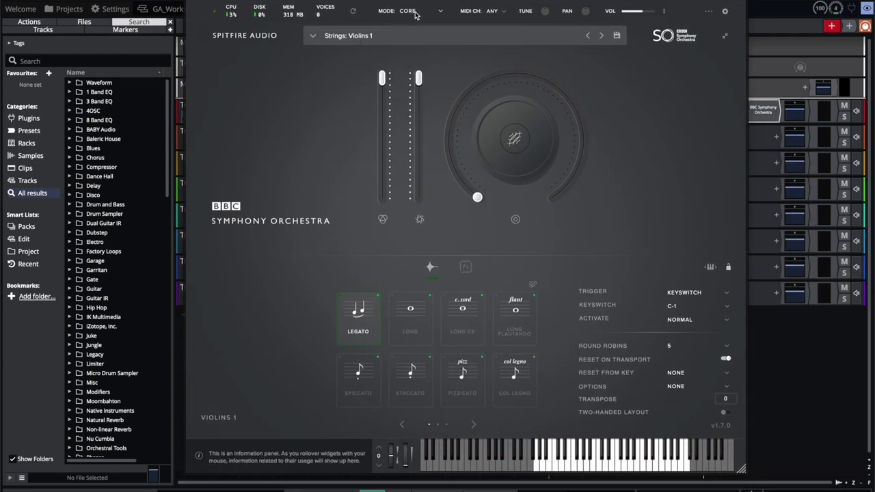
click(416, 13)
click(419, 56)
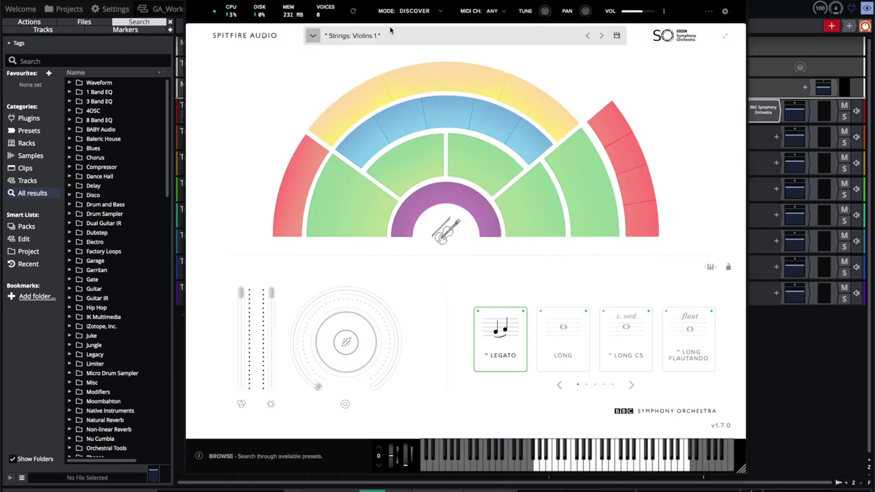
Audition strings by loading the Violins 1 preset followed by the Celli preset.
click(378, 37)
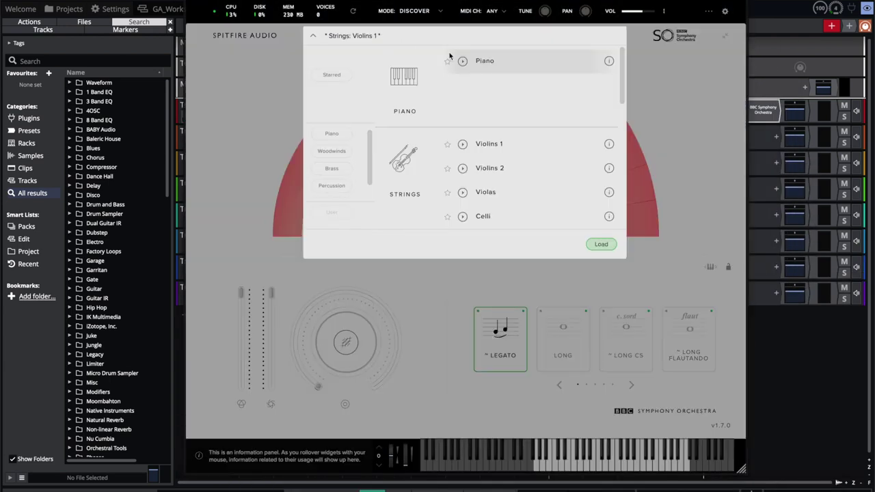
click(475, 143)
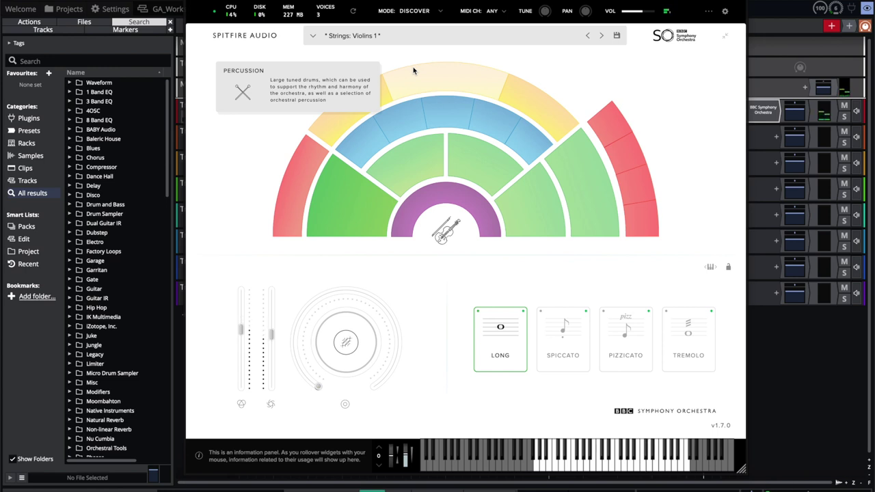
click(364, 37)
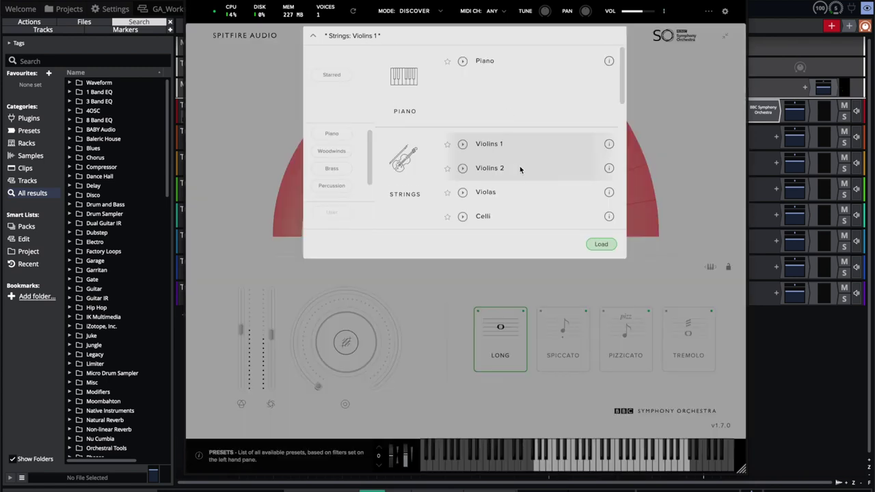
scroll(520, 170, down, 2)
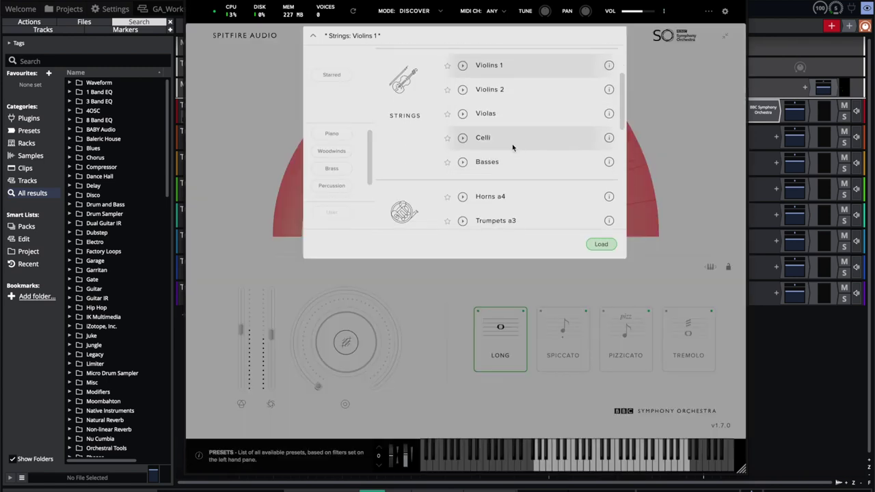
double_click(512, 143)
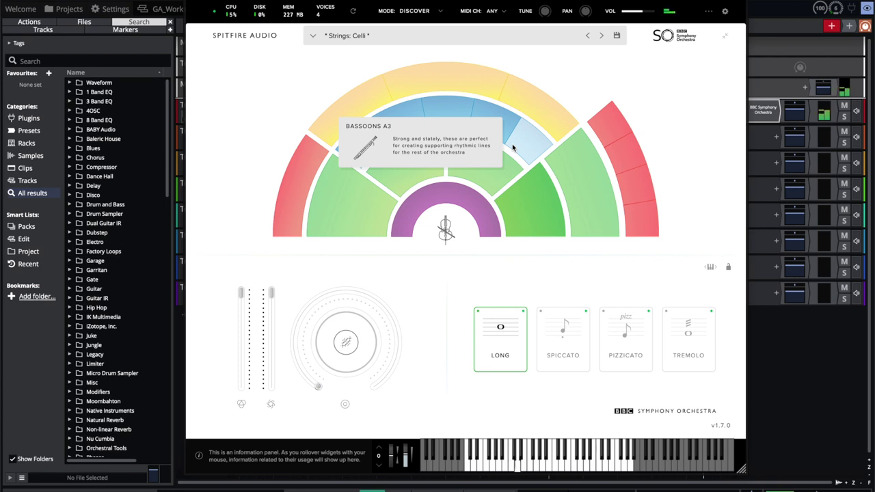
Replace the strings sound with the Horns a4 brass preset.
click(379, 39)
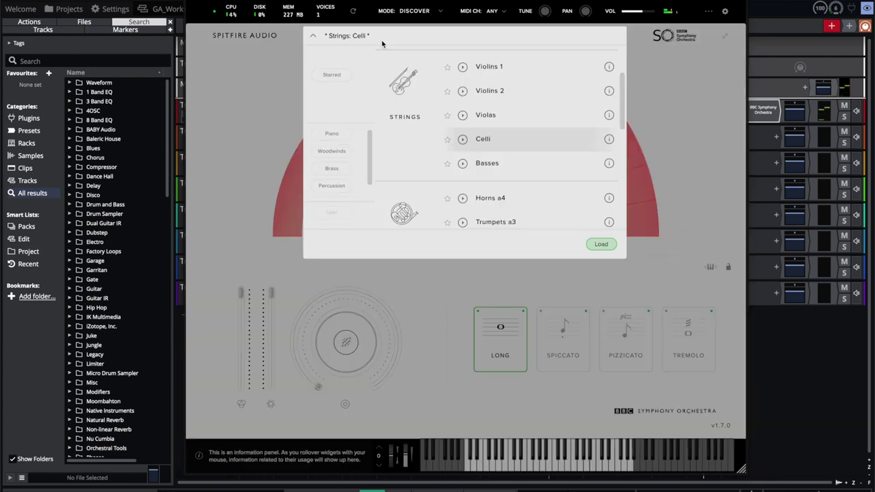
scroll(469, 168, down, 1)
double_click(482, 175)
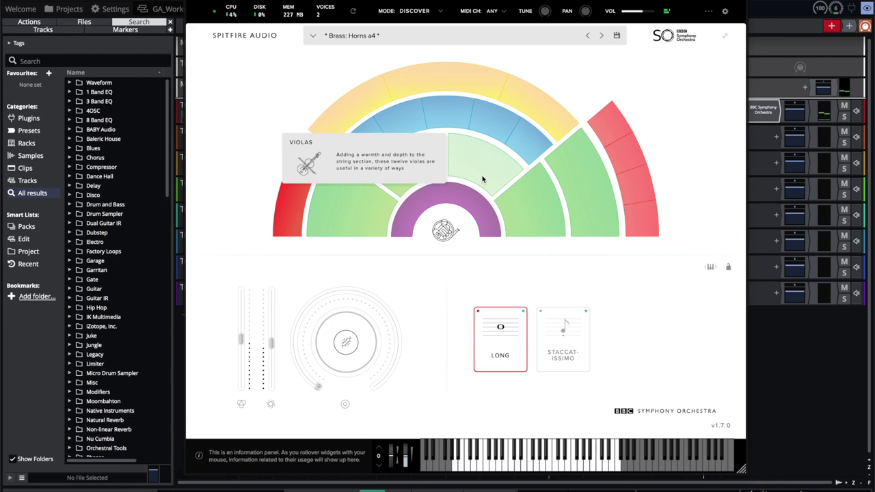
Look through the remaining brass and woodwind presets and load Flutes a3.
click(352, 36)
scroll(504, 168, down, 10)
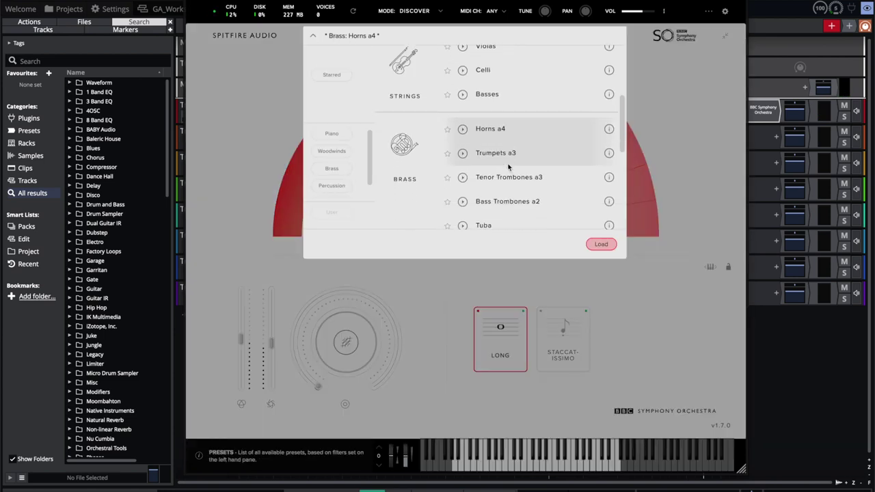
scroll(508, 168, down, 3)
scroll(508, 168, up, 4)
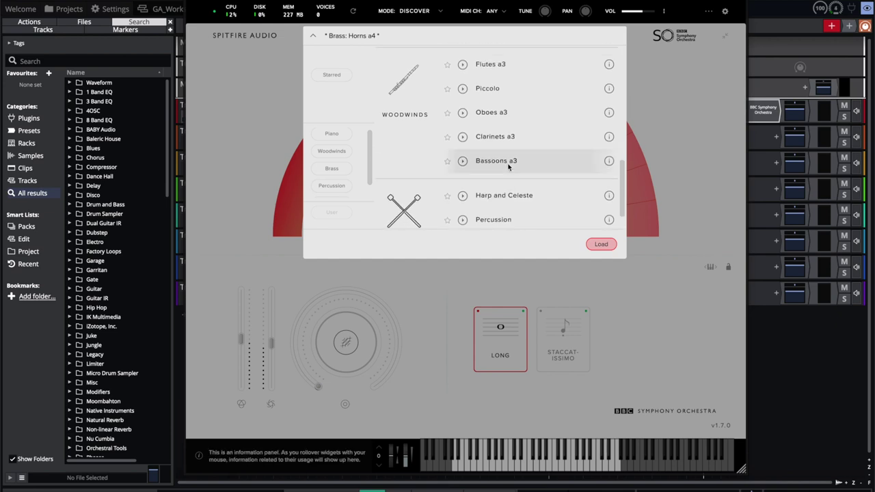
double_click(506, 80)
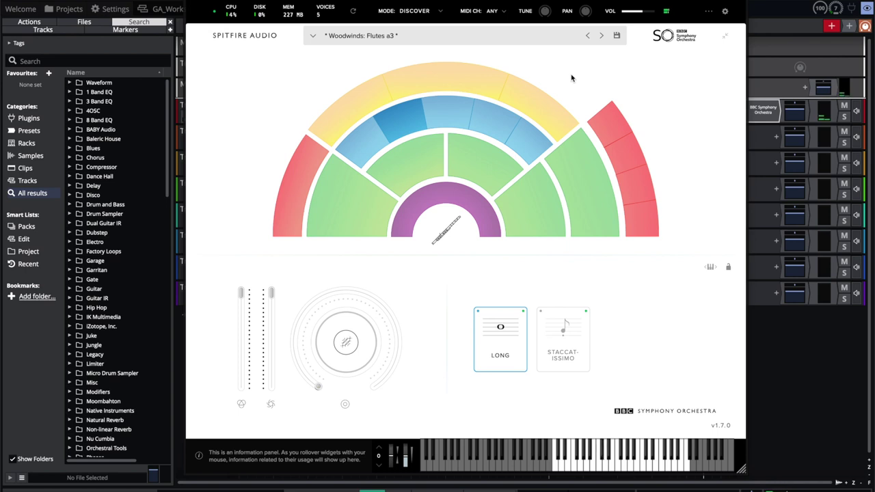
Load the Harp and Celeste preset and switch its articulation to Celeste.
click(410, 35)
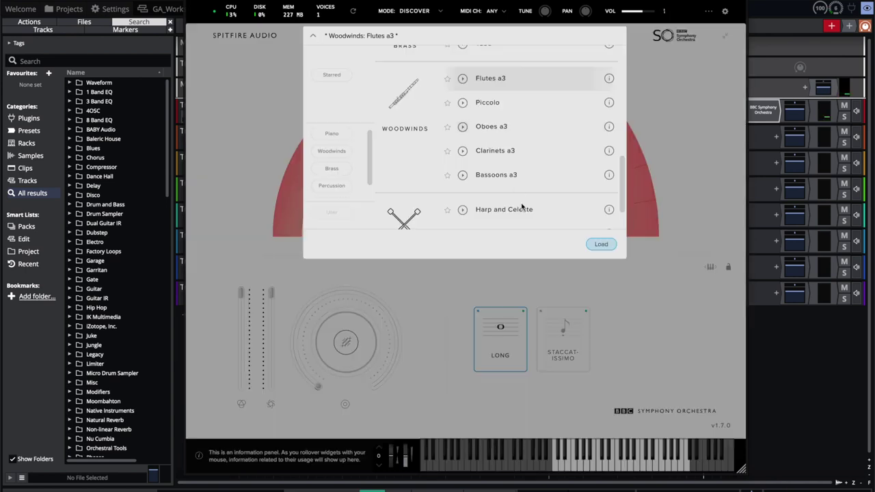
double_click(512, 211)
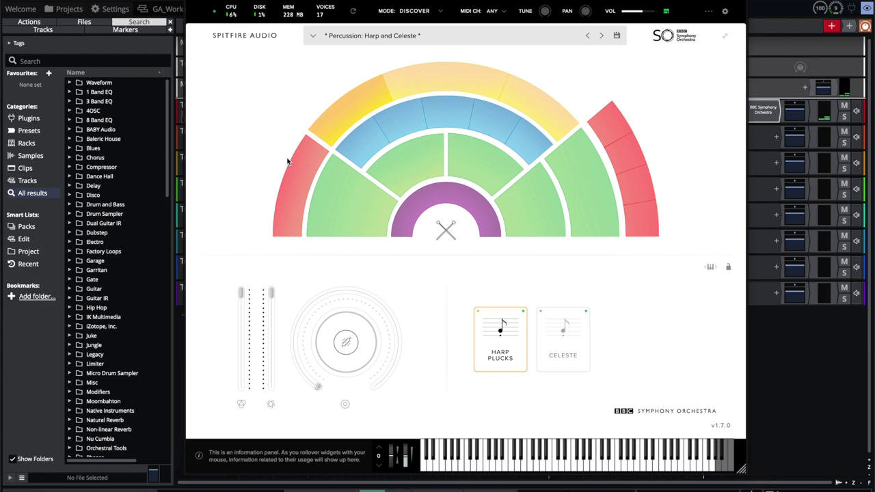
click(558, 341)
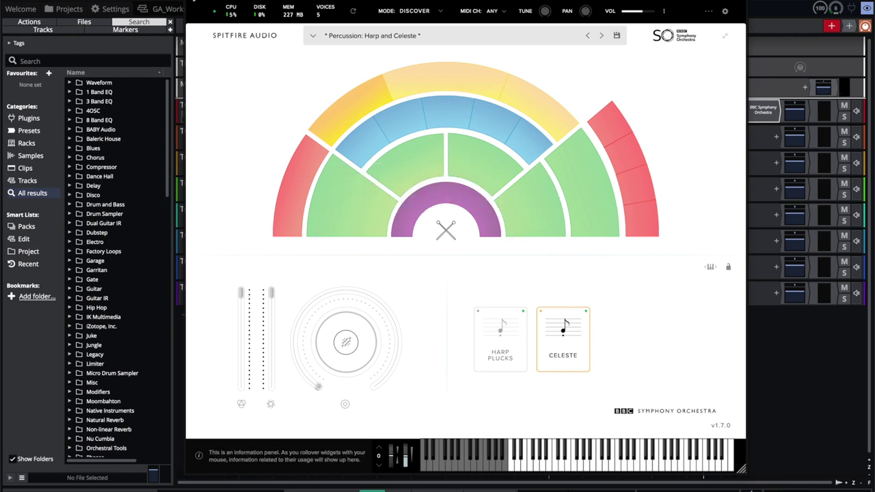
Load the Percussion preset from the percussion section.
click(385, 38)
scroll(484, 161, down, 2)
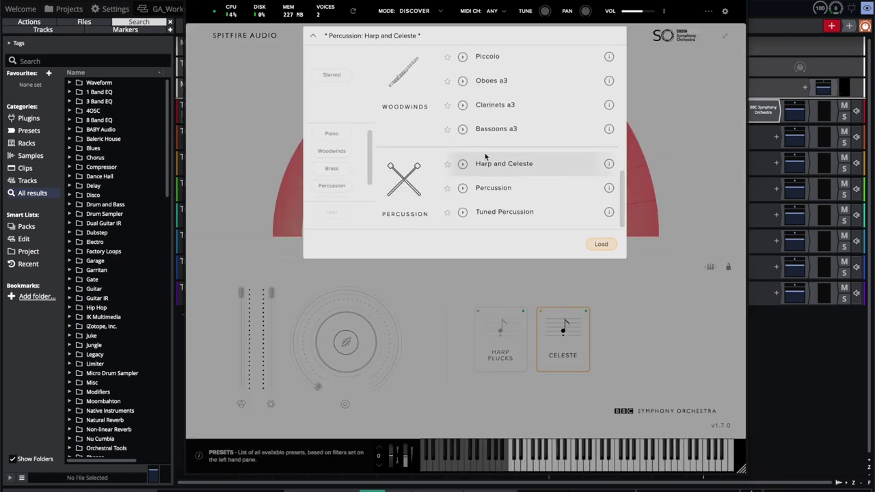
double_click(500, 193)
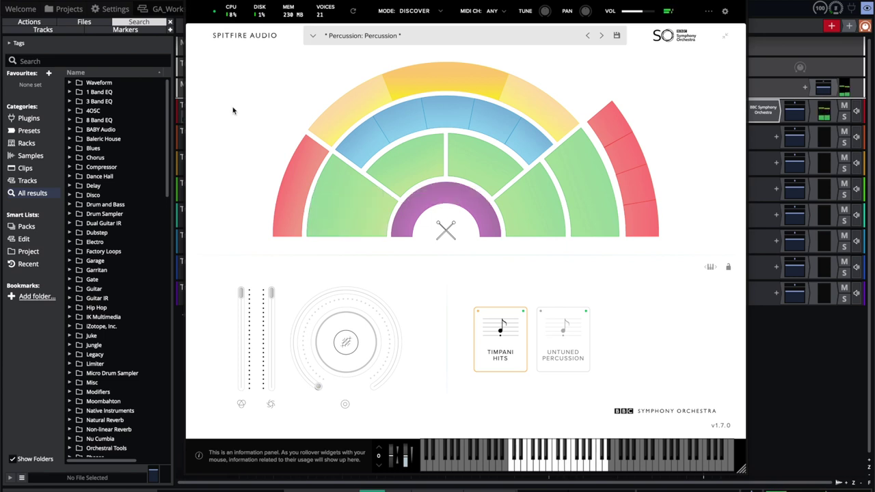
Load the Tuned Percussion preset and select the Marimba articulation.
click(344, 35)
double_click(520, 216)
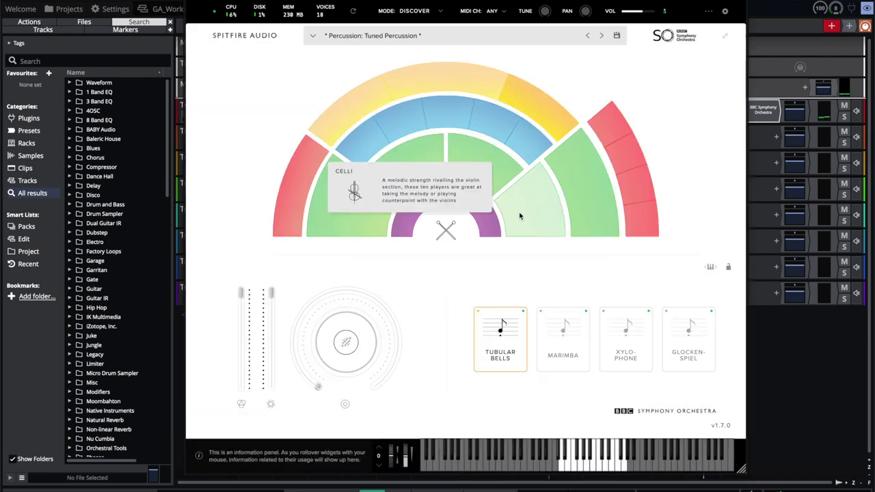
click(561, 366)
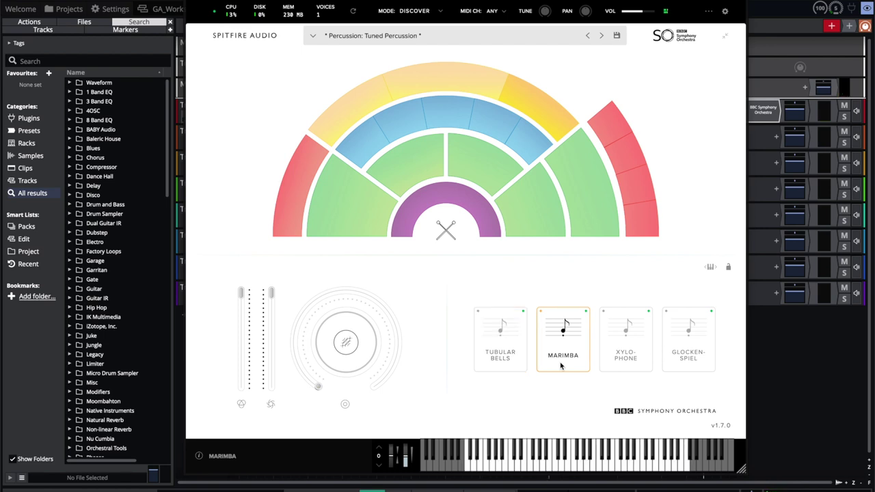
Switch the Tuned Percussion articulation to Xylophone, then Glockenspiel, and load the Piano preset.
click(612, 351)
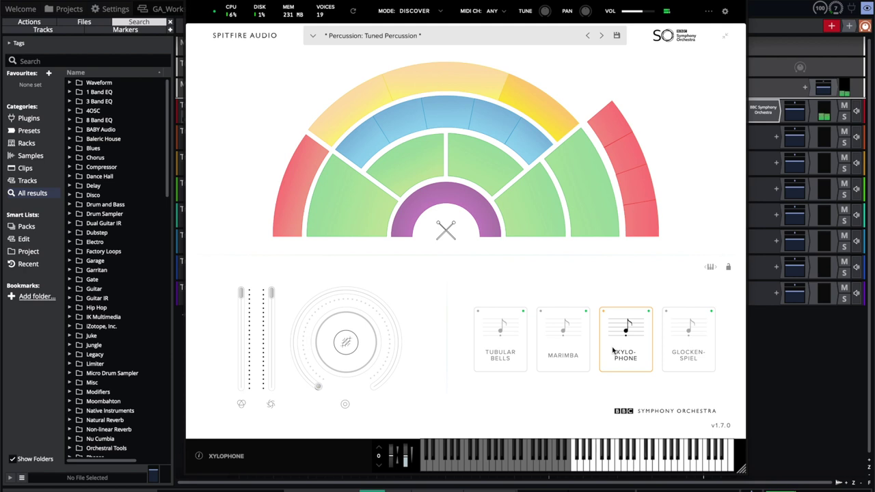
click(674, 348)
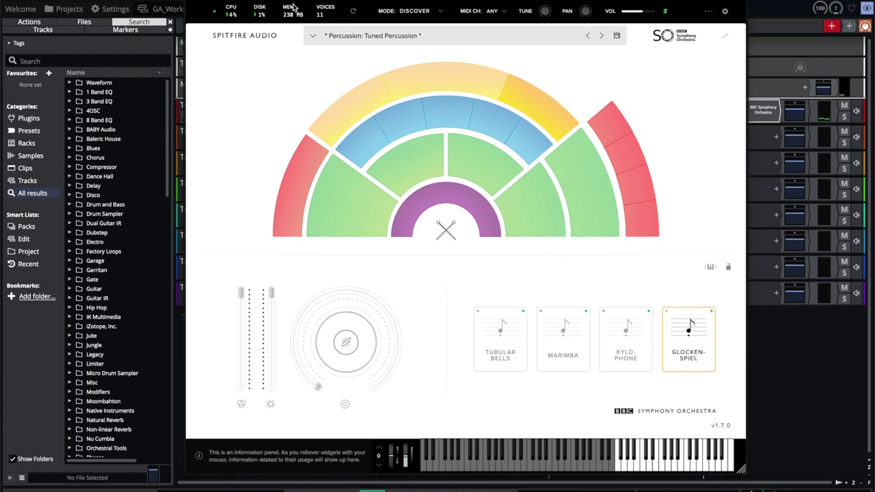
click(313, 35)
scroll(491, 62, up, 10)
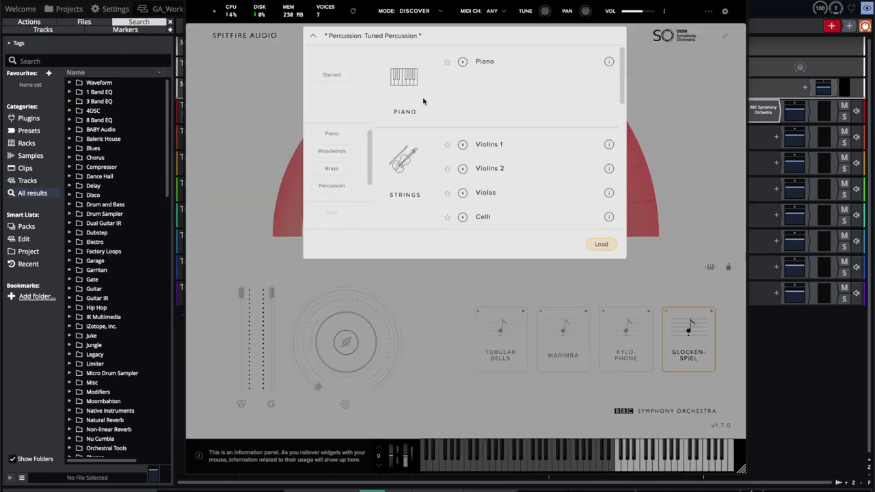
double_click(490, 63)
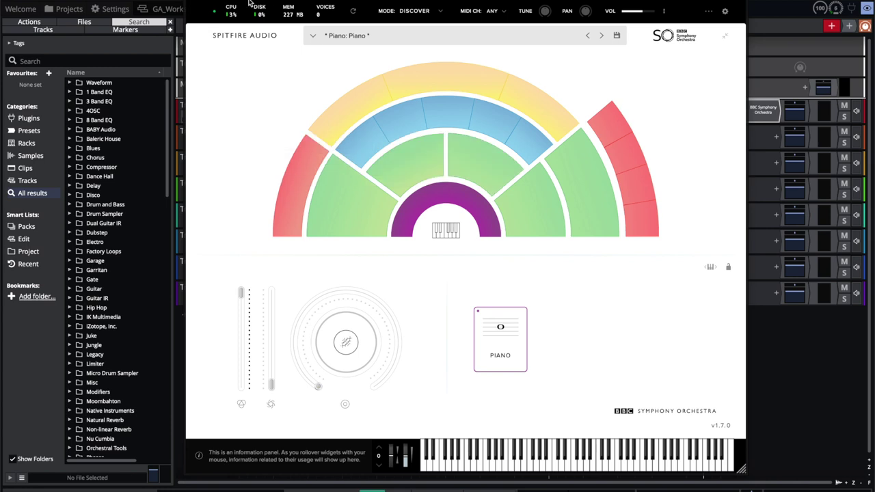
click(764, 112)
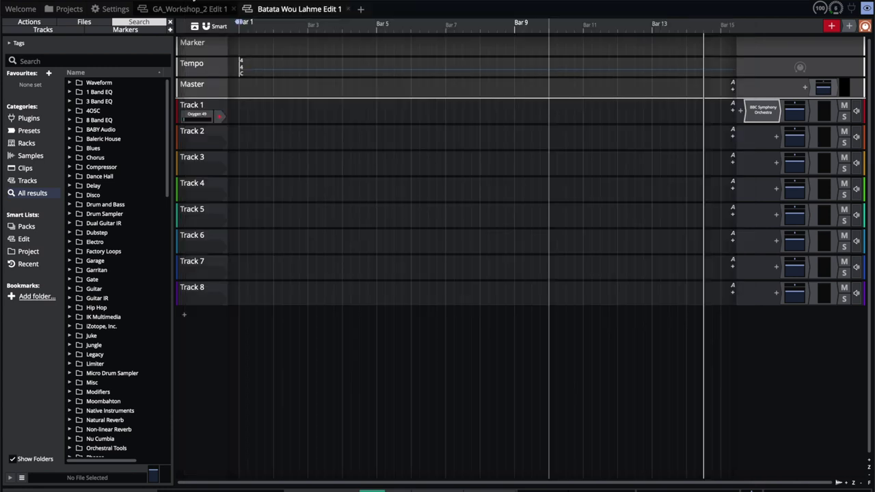
double_click(763, 111)
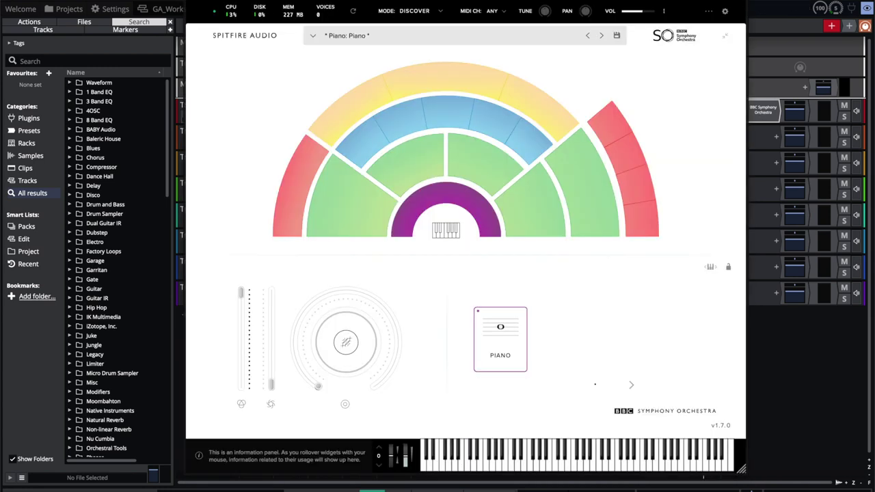
click(764, 112)
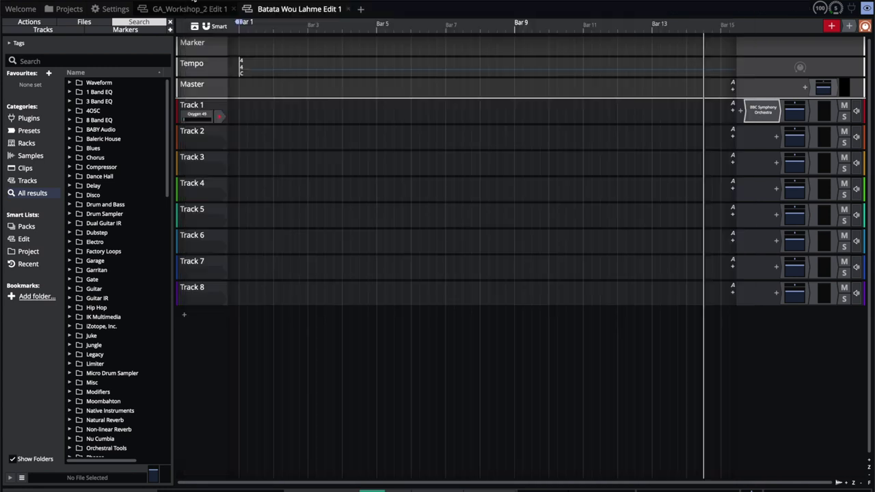
double_click(755, 111)
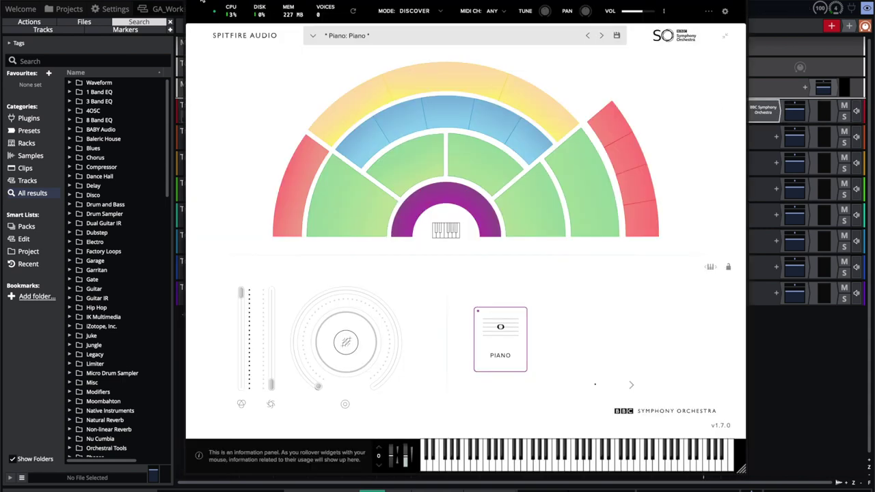
Close the BBC Symphony Orchestra window and delete the plugin from Track 1.
click(277, 6)
right_click(769, 114)
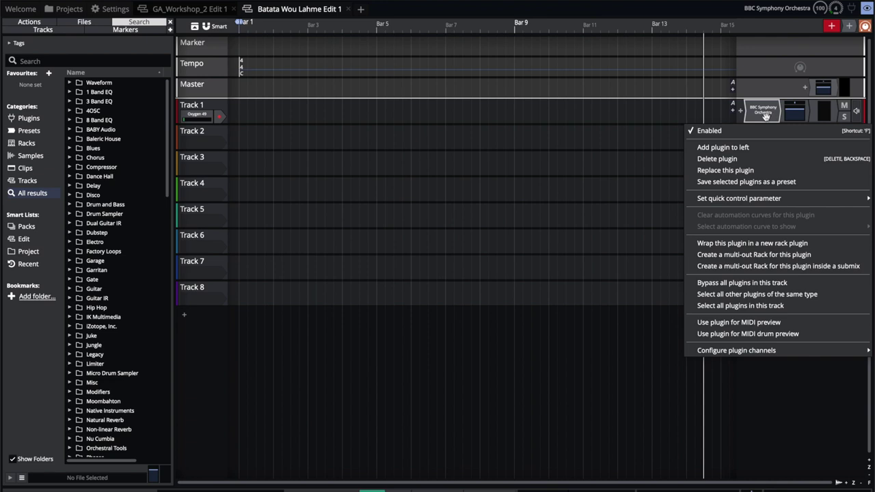
click(735, 161)
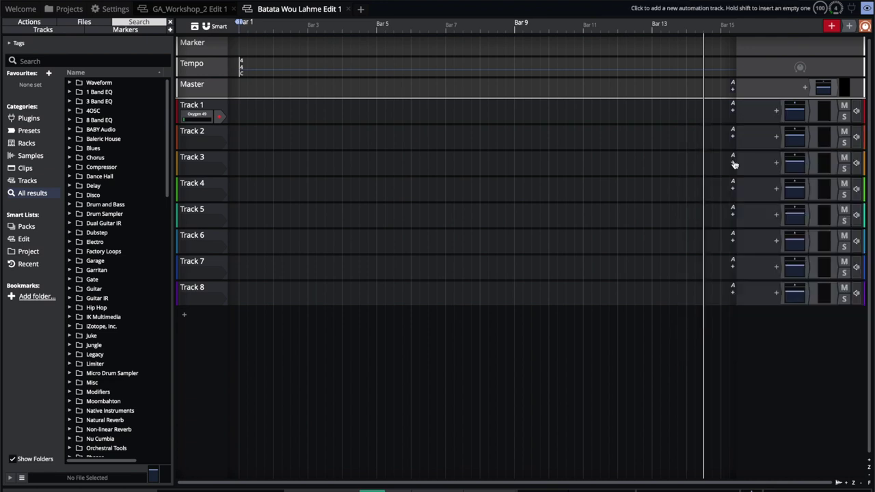
Add SINE Player from the Orchestral Tools folder to Track 1 and dismiss the multi-out wrapper offer.
click(778, 111)
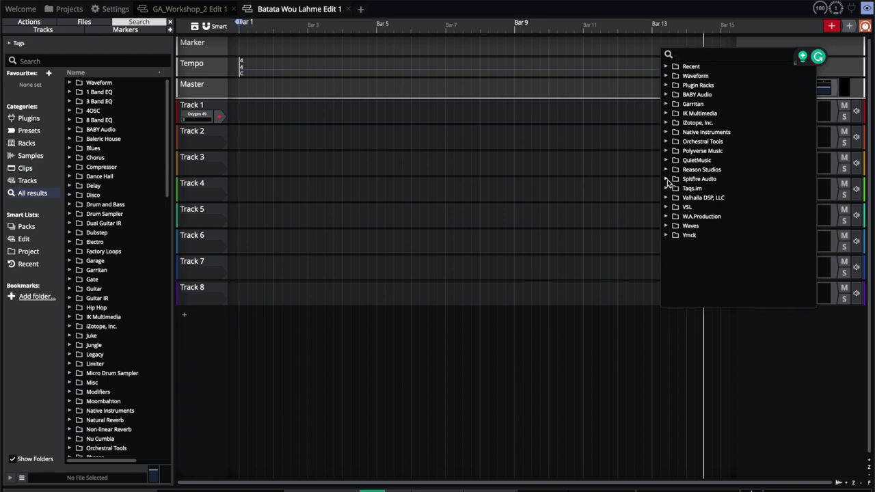
click(666, 142)
click(701, 151)
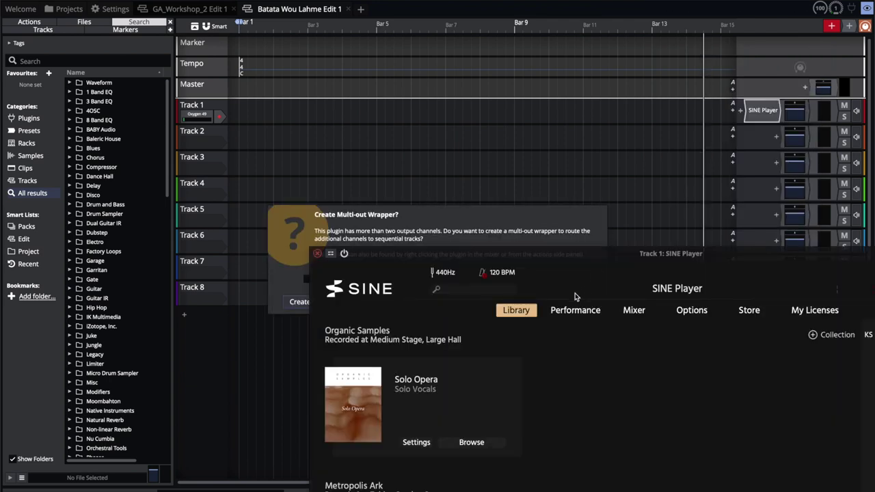
click(592, 184)
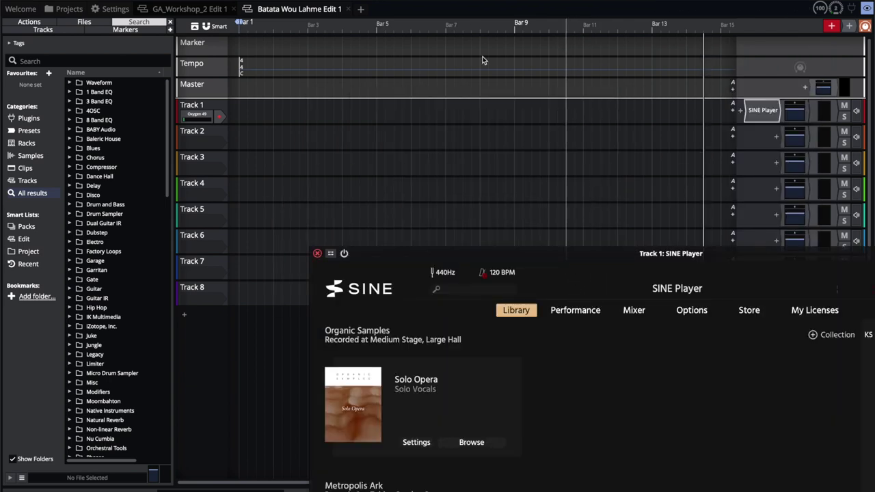
Load the 01 Strings instrument from the free Layers collection and reposition the plugin window to show its loaded articulations.
scroll(417, 213, down, 10)
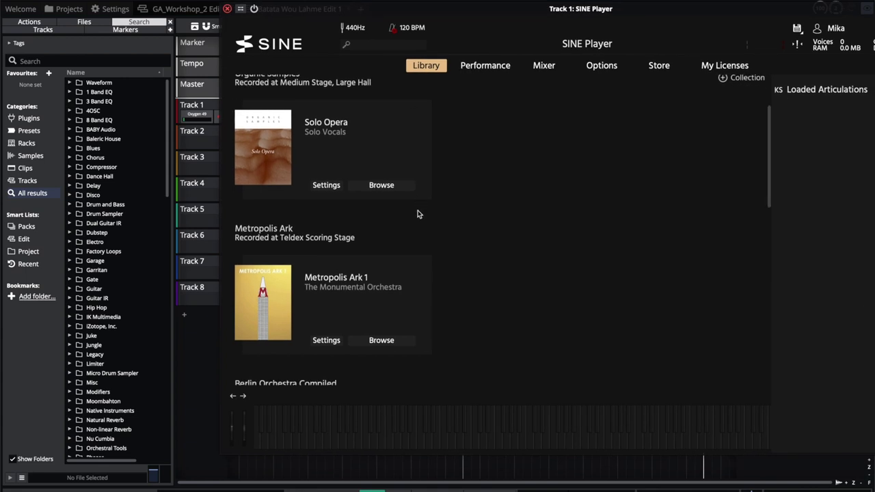
click(383, 254)
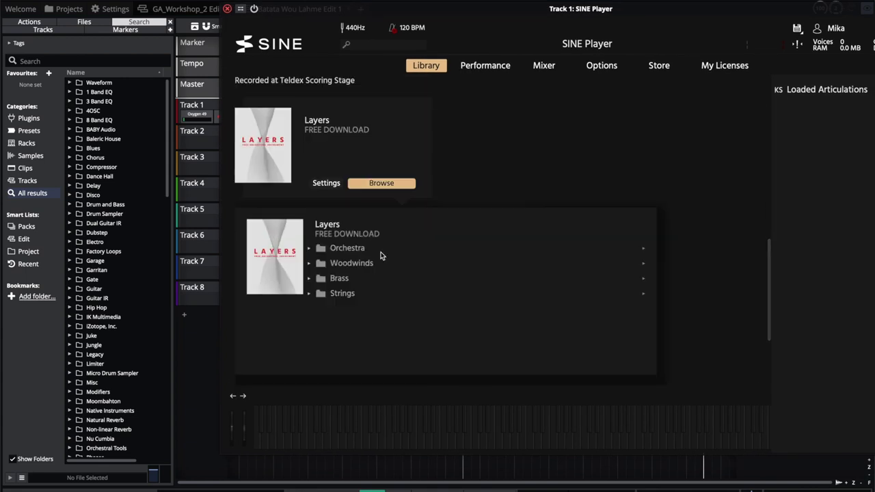
click(341, 295)
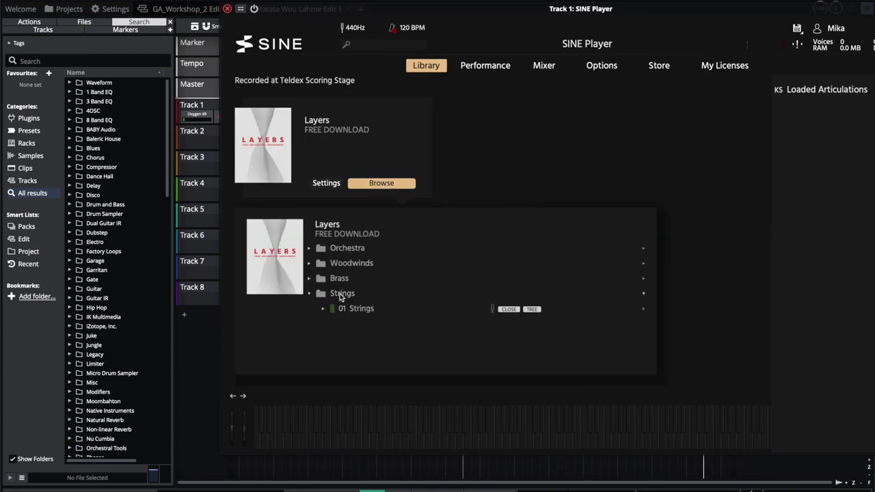
double_click(352, 314)
drag(600, 10, 429, 1)
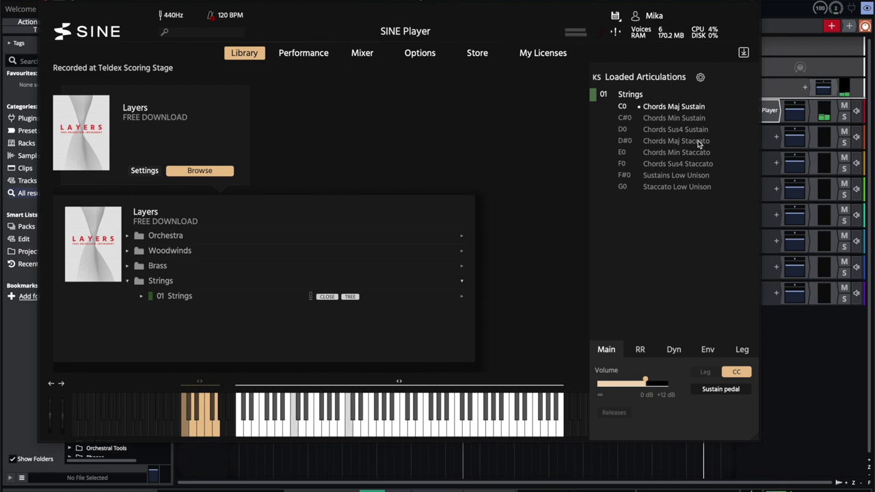
Audition the Chords Min Sustain and Chords Sus4 Sustain string articulations, finishing on Chords Maj Sustain.
click(669, 119)
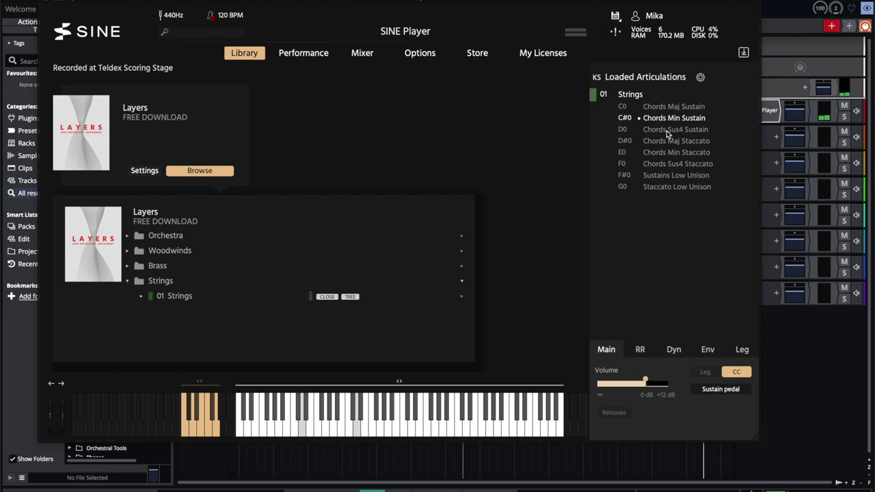
click(668, 131)
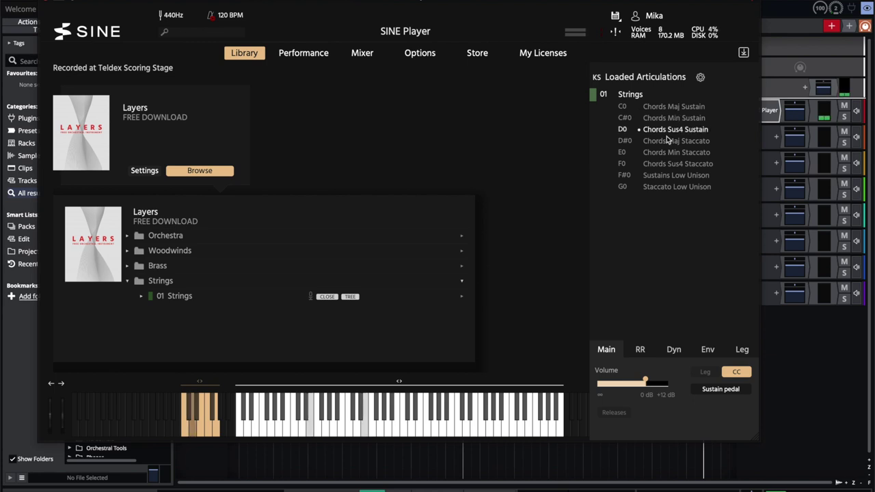
click(667, 119)
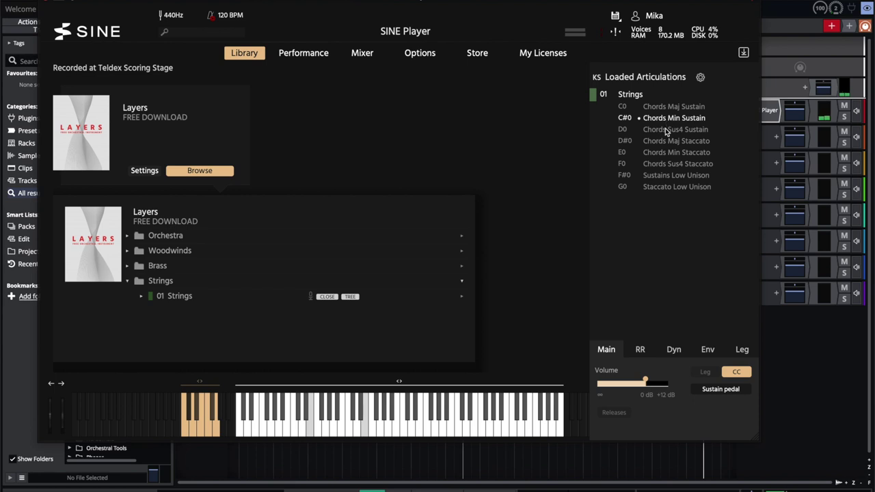
click(667, 130)
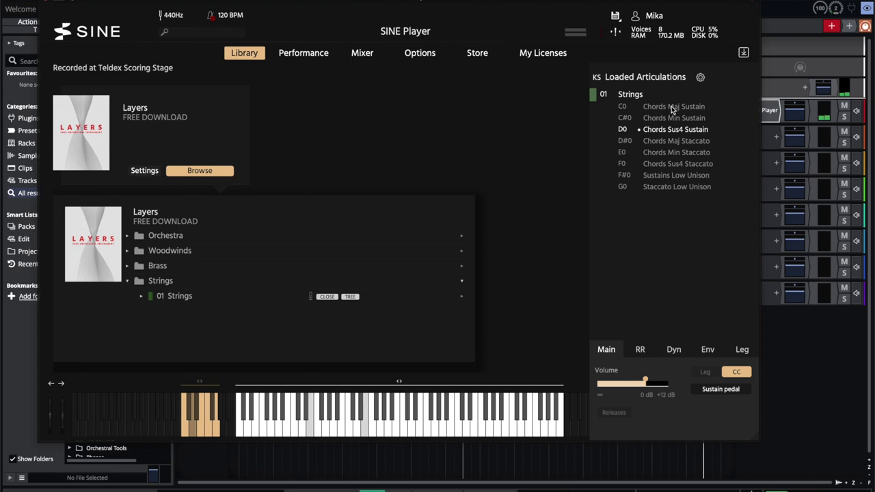
click(672, 109)
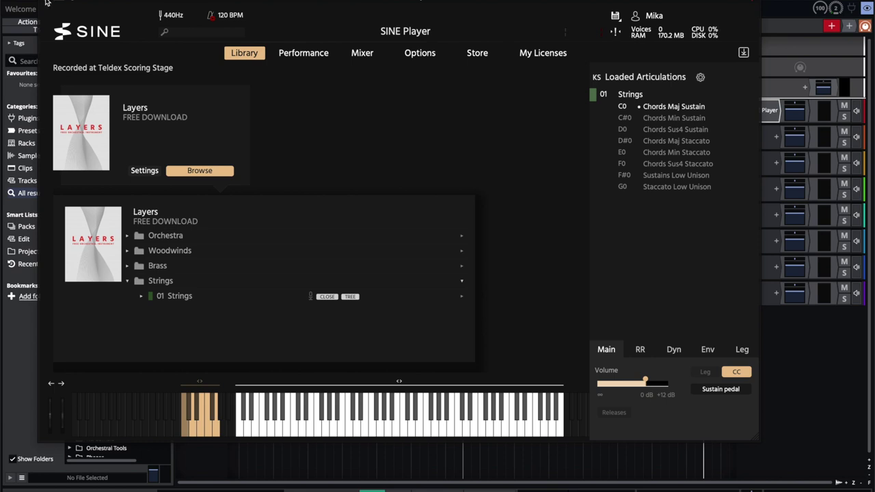
Close SINE Player and delete the plugin from Track 1.
scroll(340, 157, down, 3)
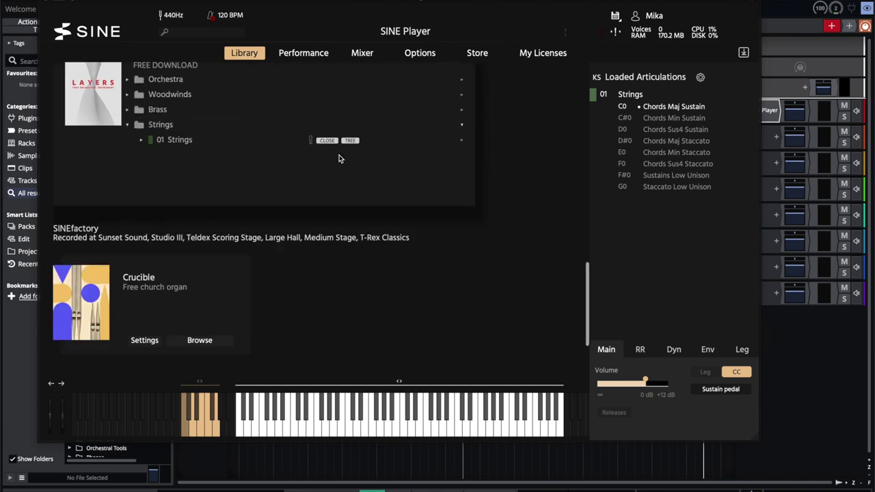
scroll(342, 156, up, 3)
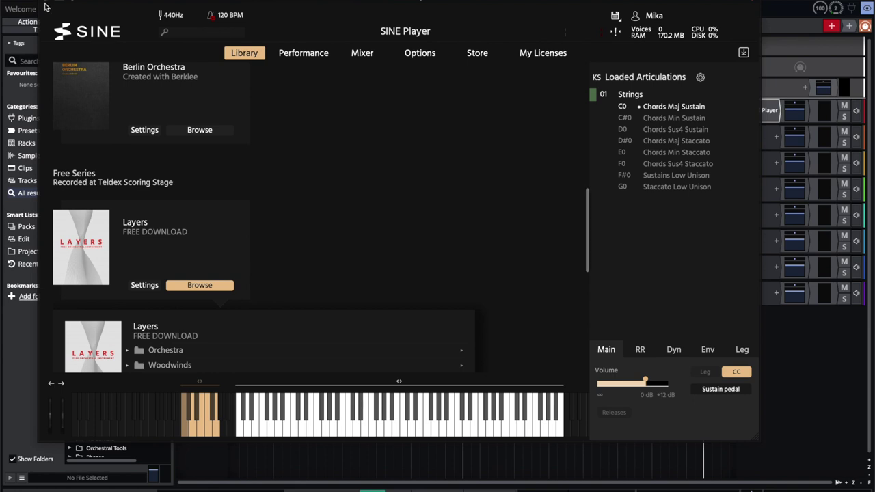
click(773, 84)
right_click(765, 114)
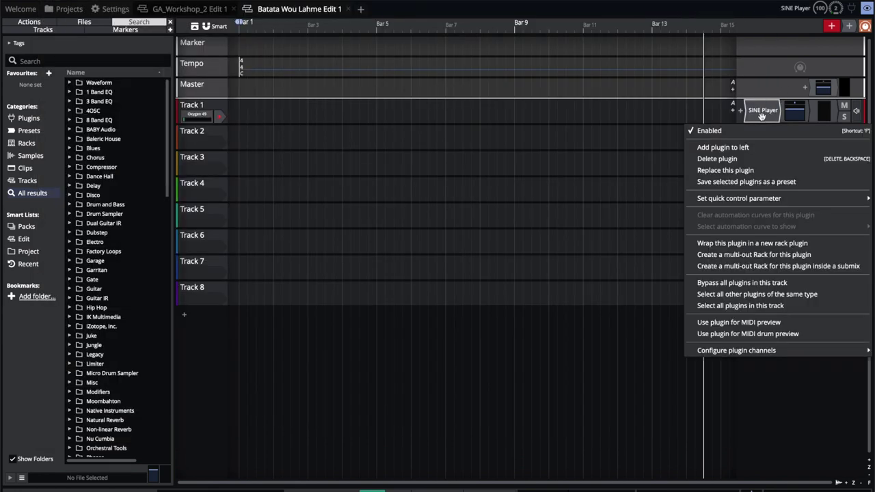
click(737, 160)
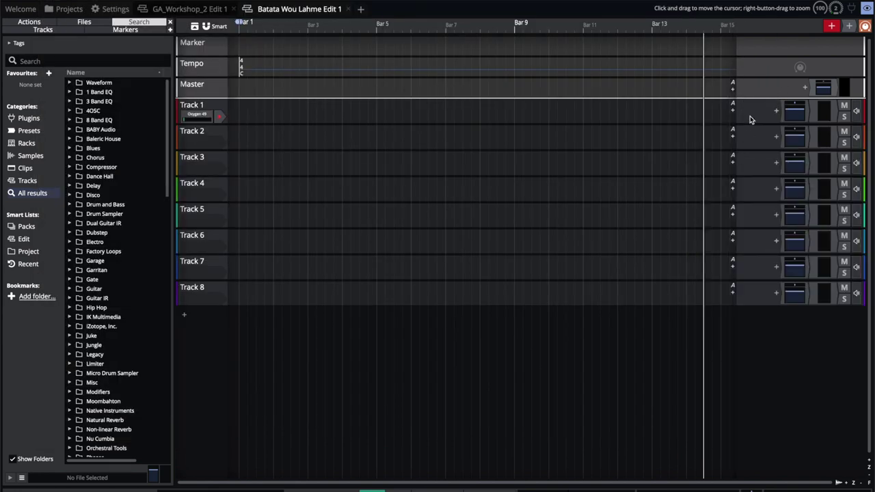
Add the LABS plugin from the Spitfire Audio folder to Track 1.
click(778, 113)
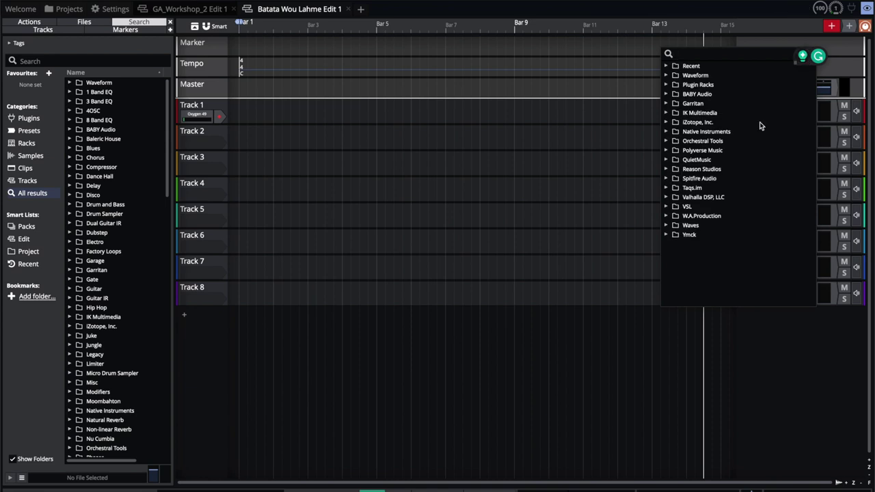
click(668, 178)
click(699, 197)
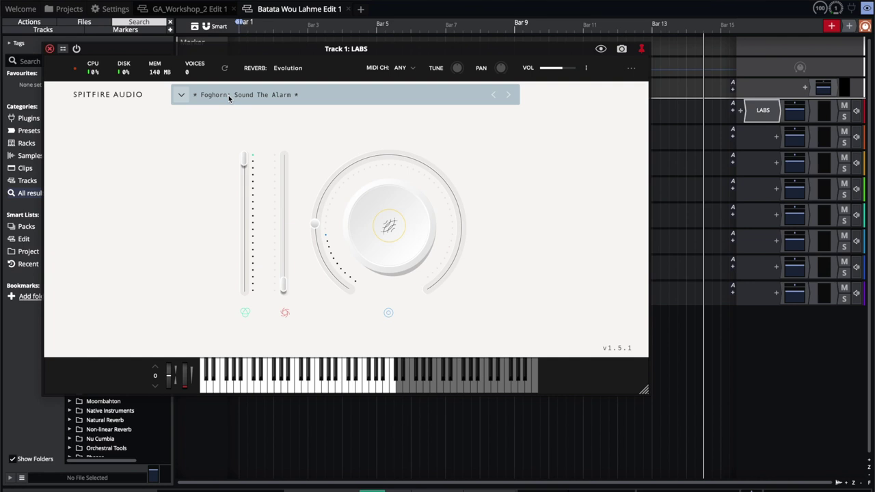
Filter the LABS presets by Violin and load Harmonic Violin from Frozen Strings.
click(230, 95)
scroll(228, 167, down, 5)
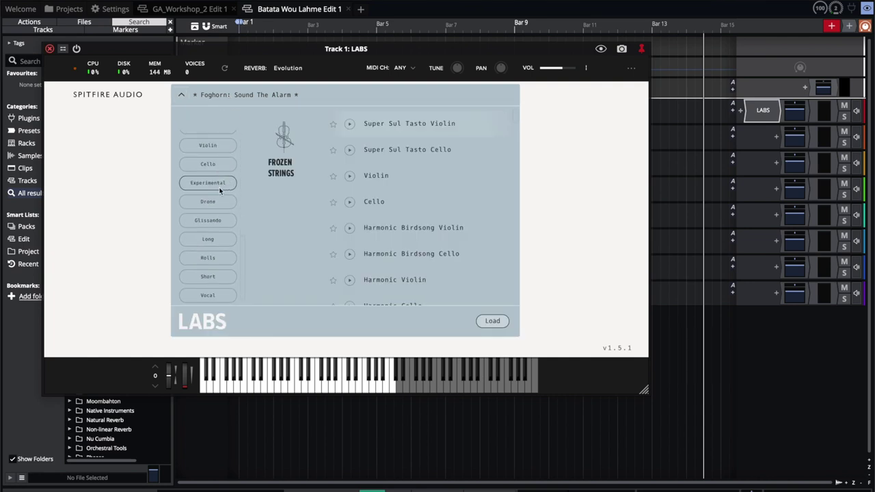
scroll(216, 279, up, 5)
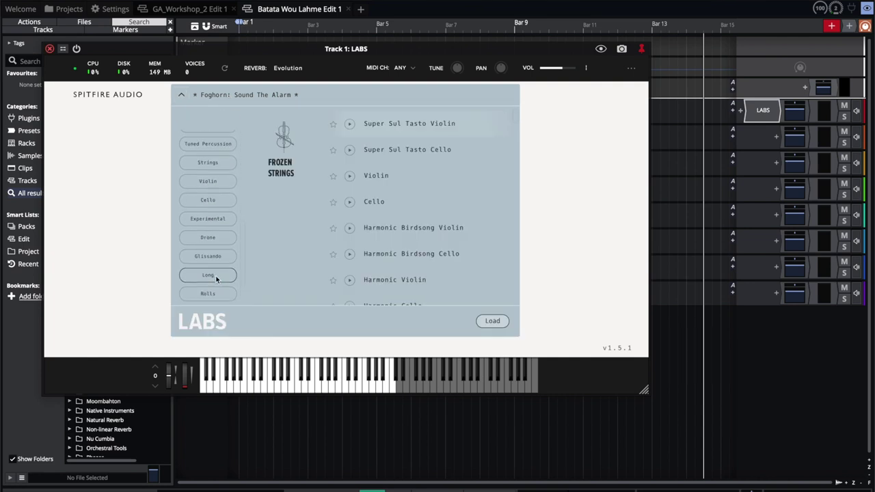
click(216, 277)
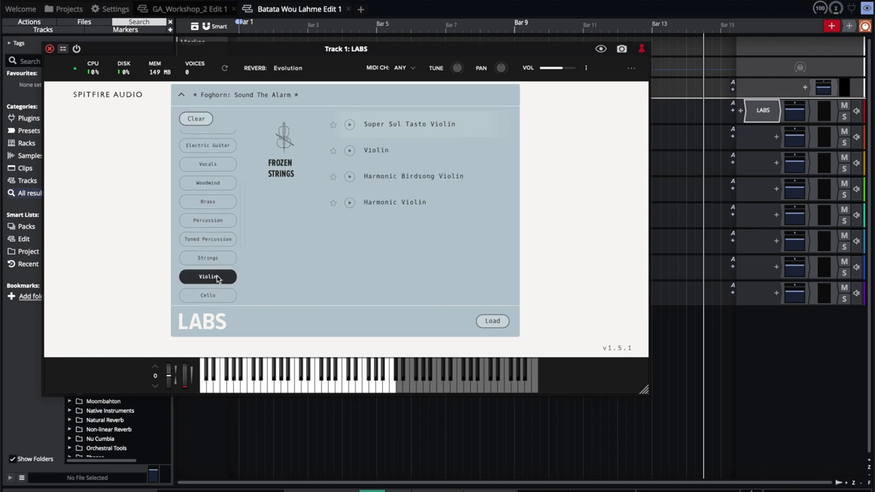
click(387, 202)
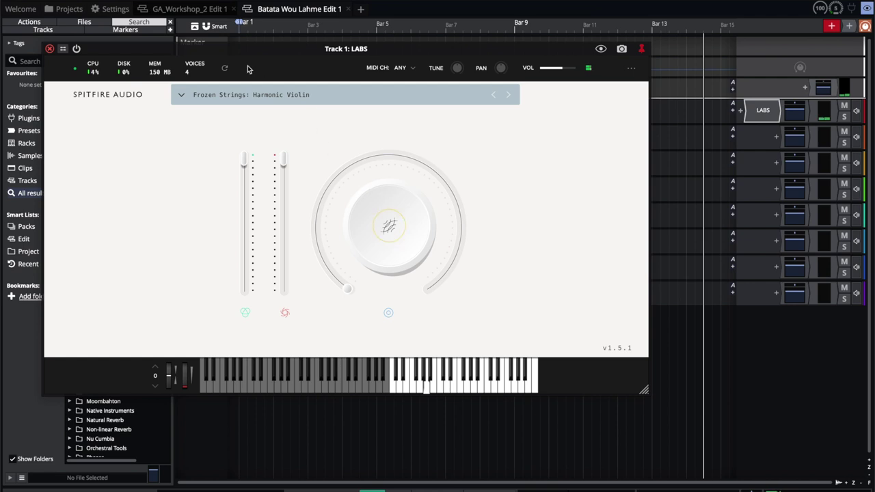
Remove the Violin filter, show the starred presets and load Hannah Peel's Music Box.
click(212, 100)
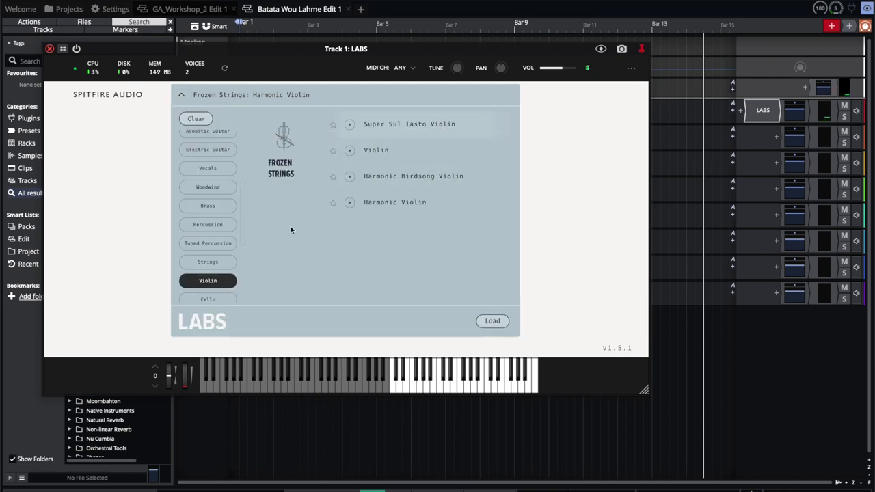
click(209, 282)
scroll(207, 199, up, 5)
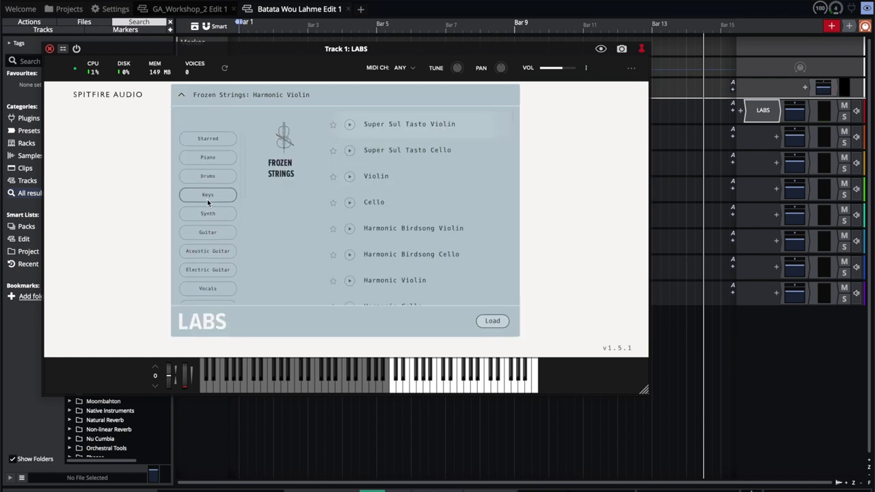
click(201, 139)
click(380, 128)
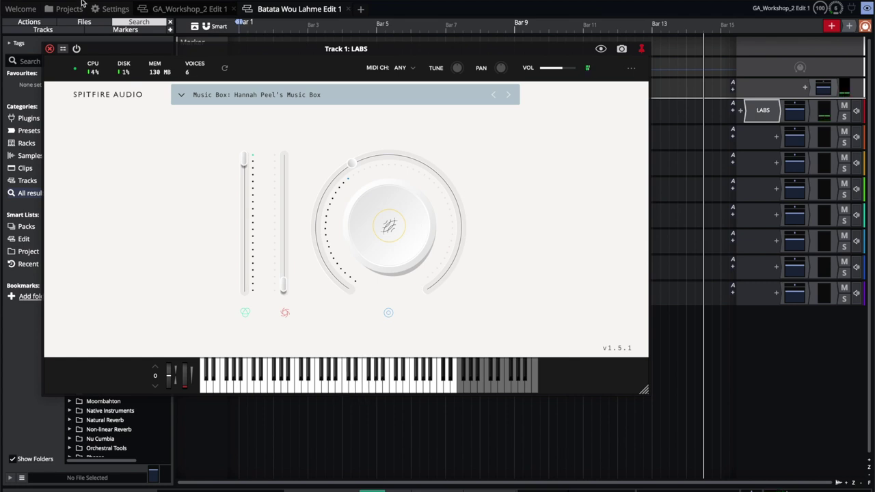
Close LABS and, in the GA_Workshop_2 Edit 1 arrangement, hide the controls panel and the MIDI editor.
click(50, 49)
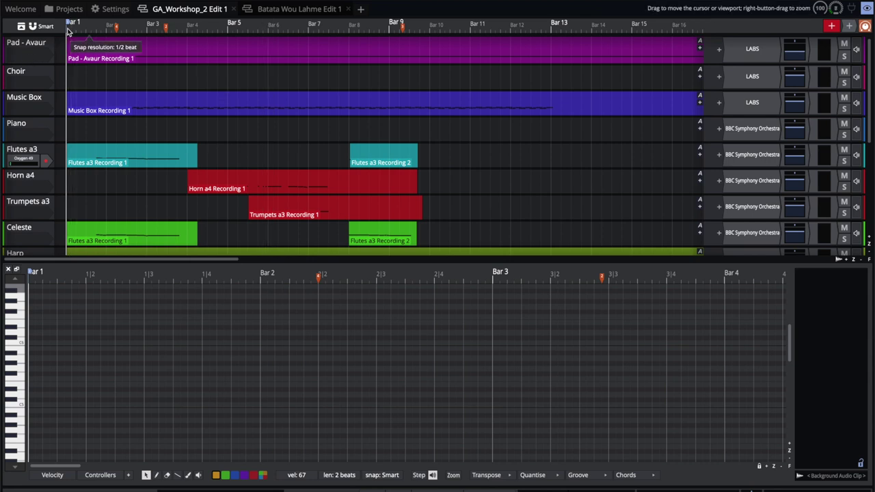
mouse_move(868, 8)
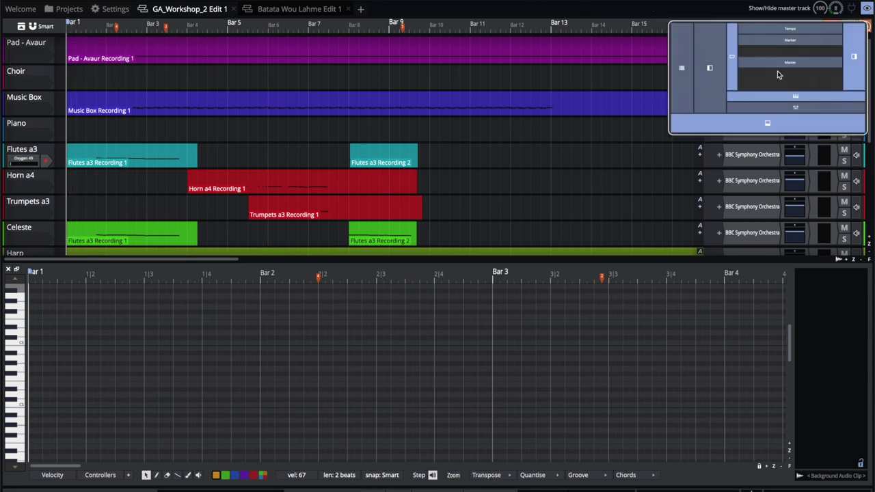
click(746, 128)
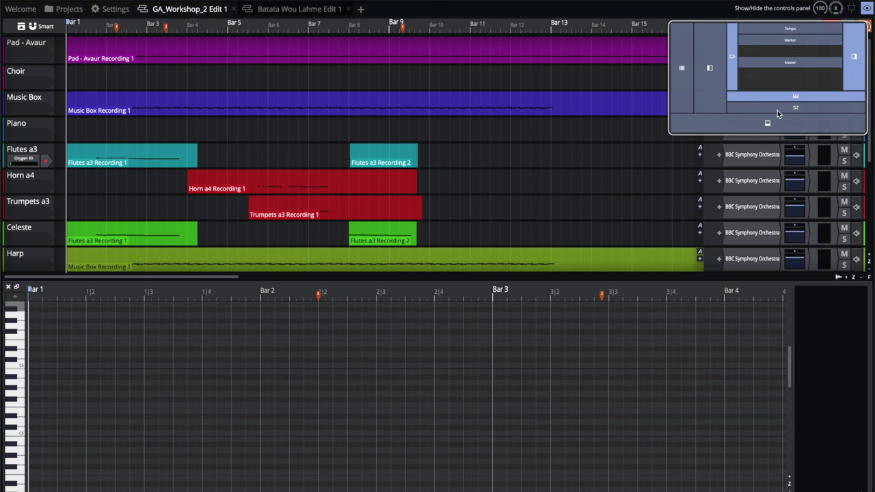
click(804, 99)
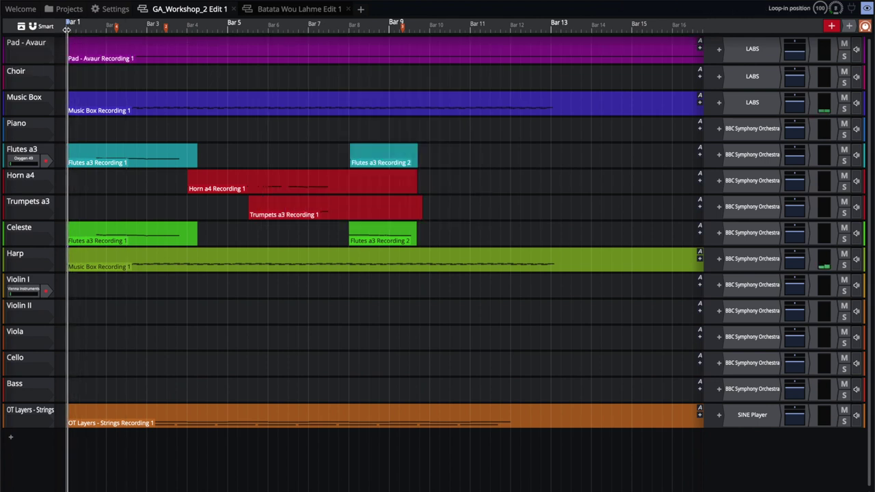
Play the GA_Workshop_2 arrangement from bar 1 and select the Flutes a3 and Choir tracks in turn.
drag(67, 30, 104, 116)
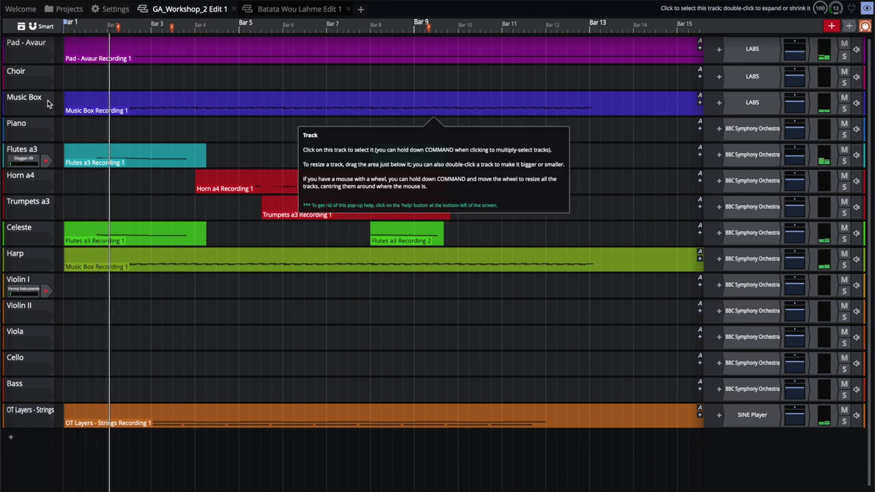
click(35, 149)
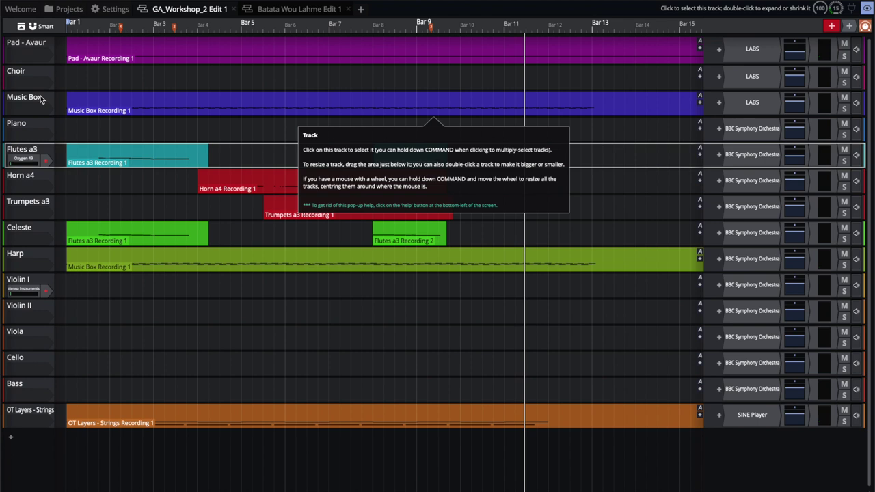
click(43, 72)
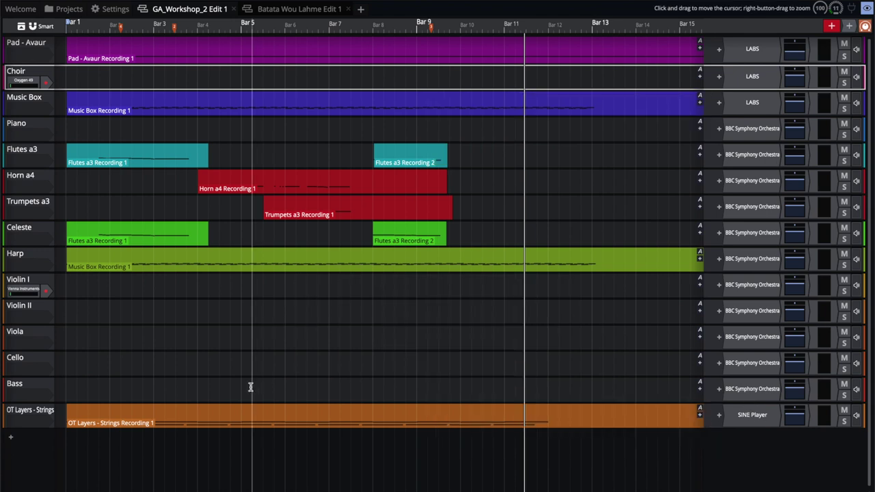
mouse_move(38, 178)
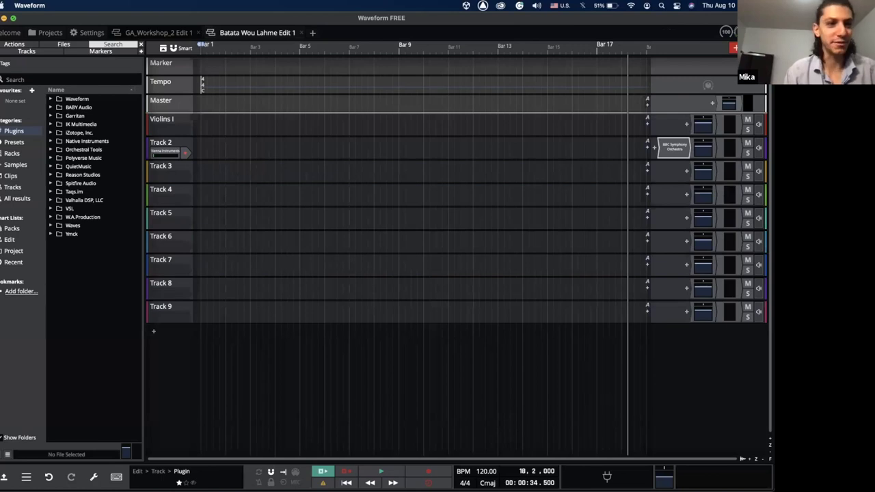
Quit Waveform, discarding the changes to both Batata Wou Lahme Edit 1 and GA_Workshop_2 Edit 1.
key(super+w)
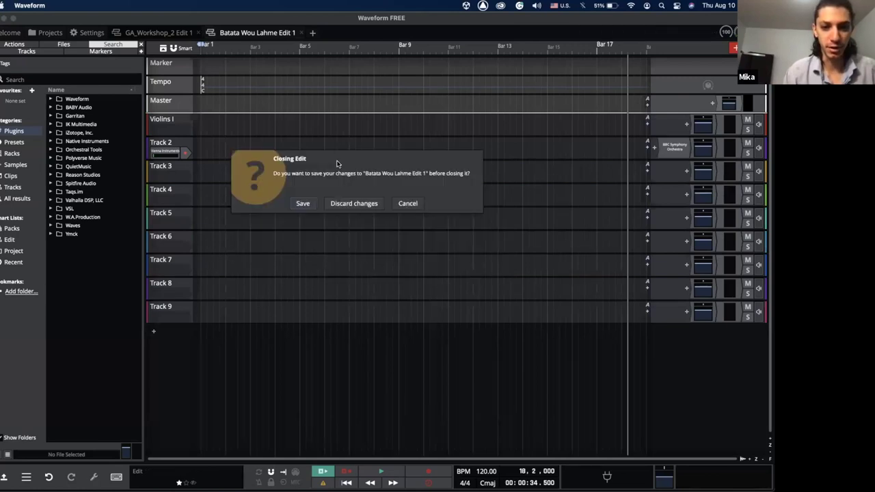
click(340, 194)
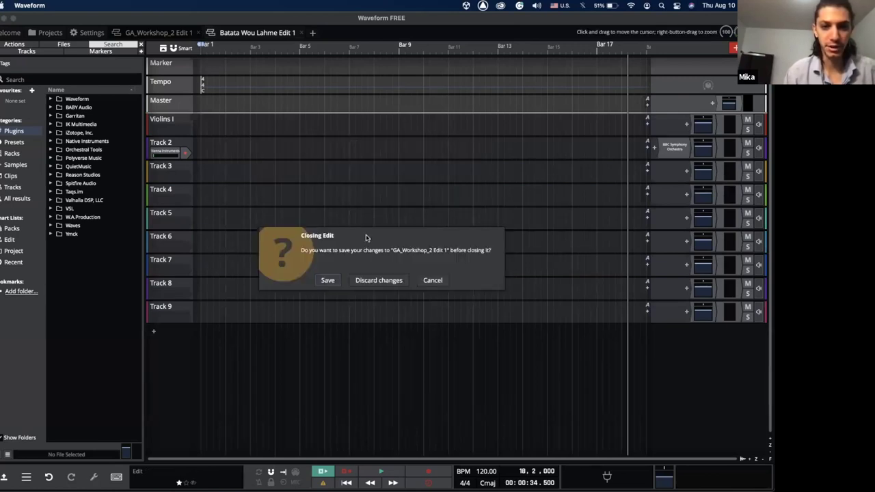
click(379, 280)
Launch Logic Pro and open the recent project GA 2023 - Game SFX.
key(F4)
scroll(438, 246, right, 3)
click(113, 140)
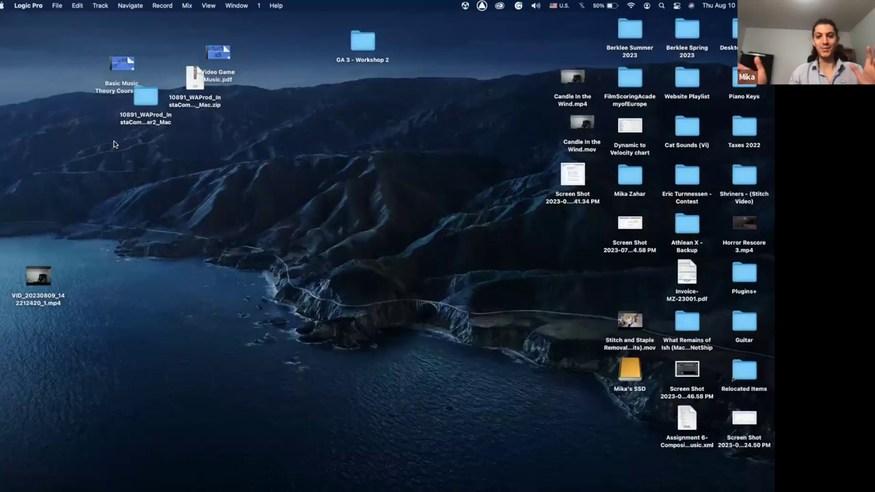
click(56, 4)
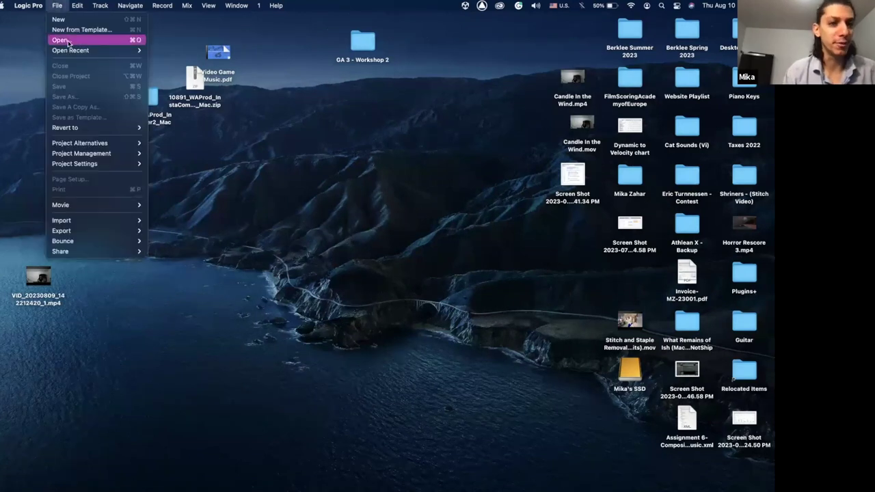
mouse_move(71, 50)
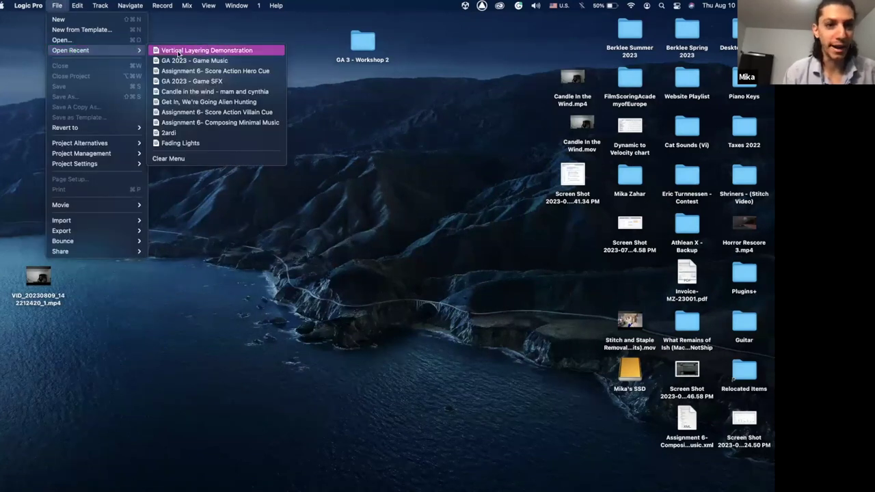
click(191, 80)
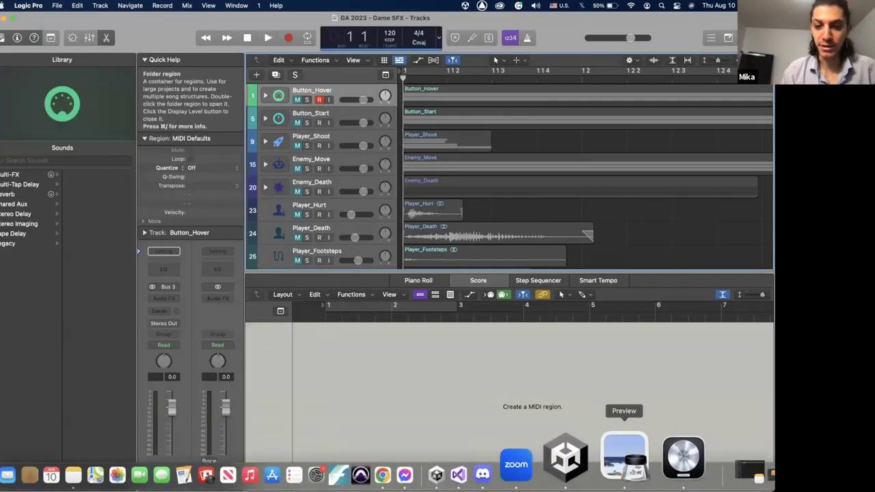
Switch to Unity and run the GA2023-Platformer-main project in Play mode.
click(619, 458)
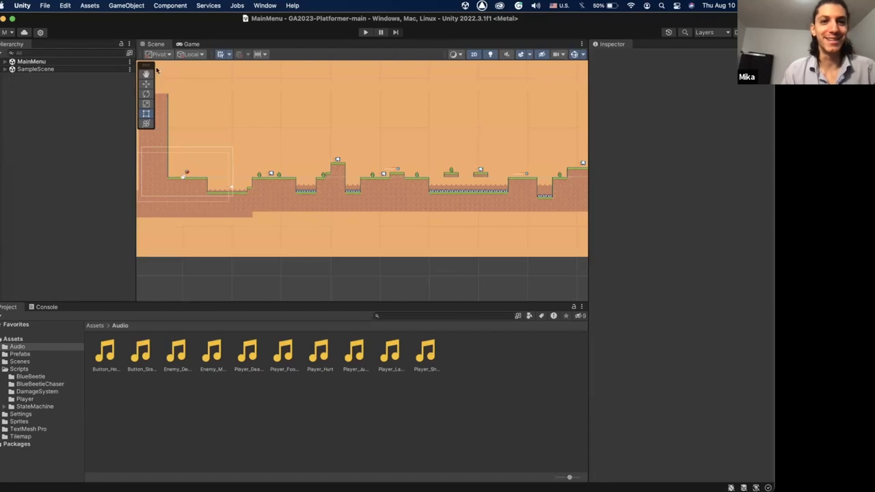
drag(369, 41, 358, 88)
click(353, 79)
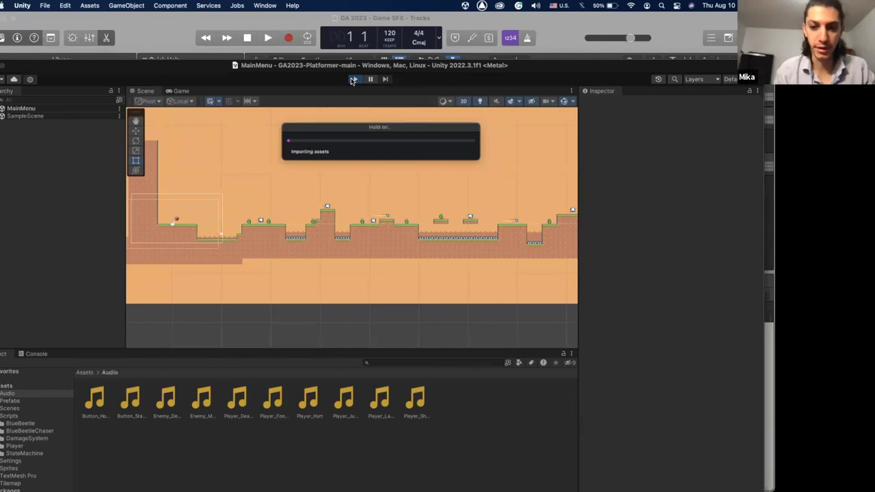
drag(323, 71, 312, 41)
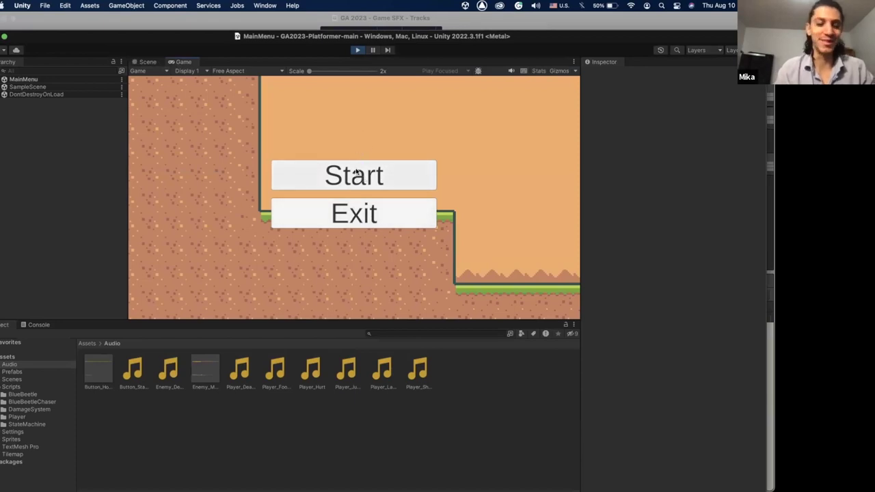
Start the game from its main menu and play through the level, jumping over spikes and enemies to demonstrate the sound effects.
click(351, 182)
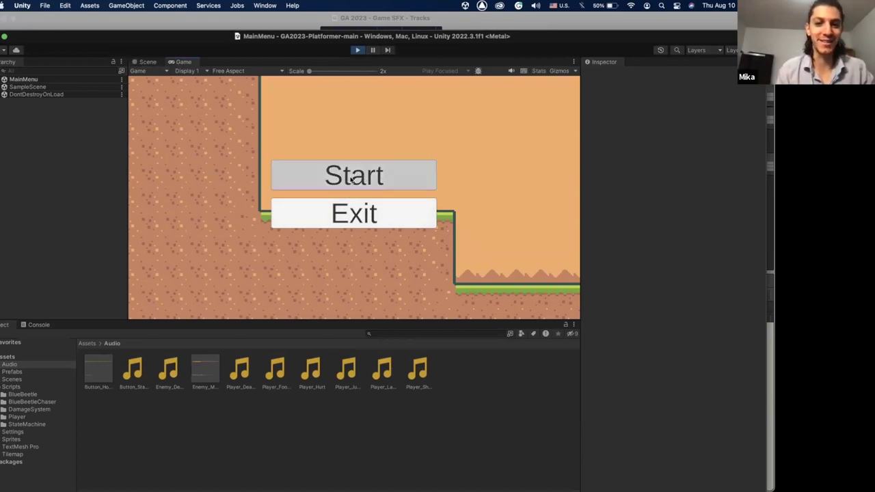
key(Right)
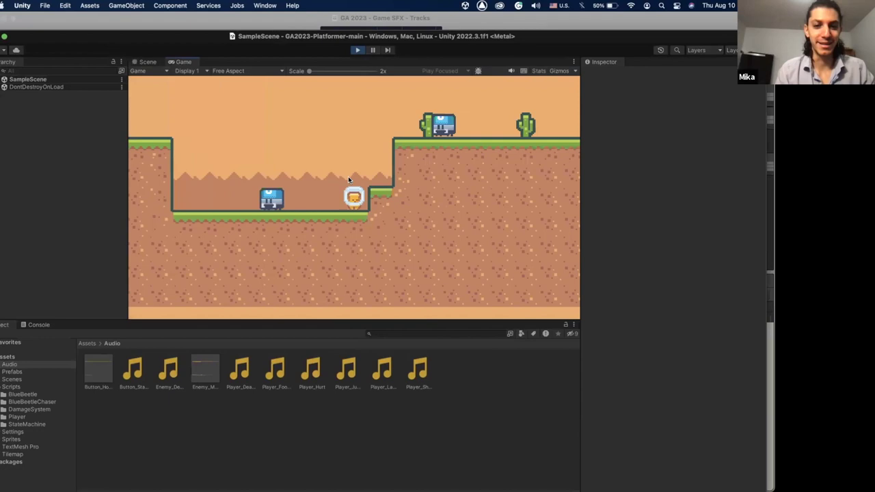
key(Left)
key(space)
key(Right)
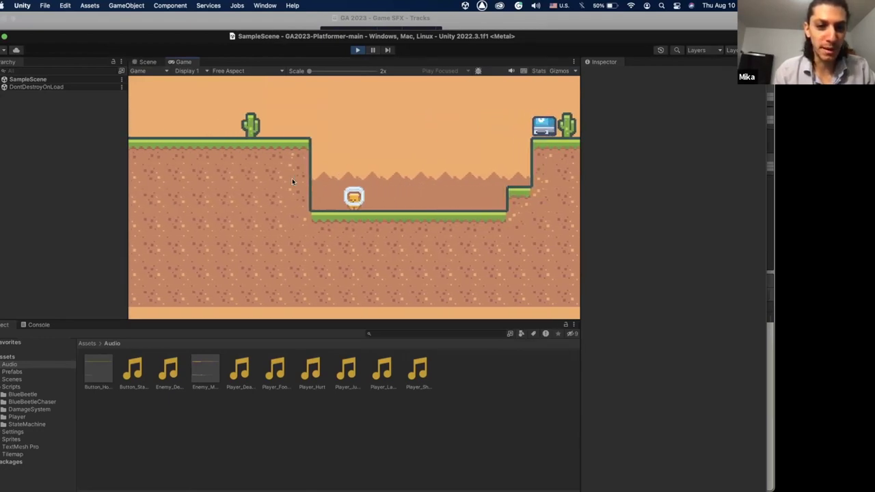
key(space)
key(Right)
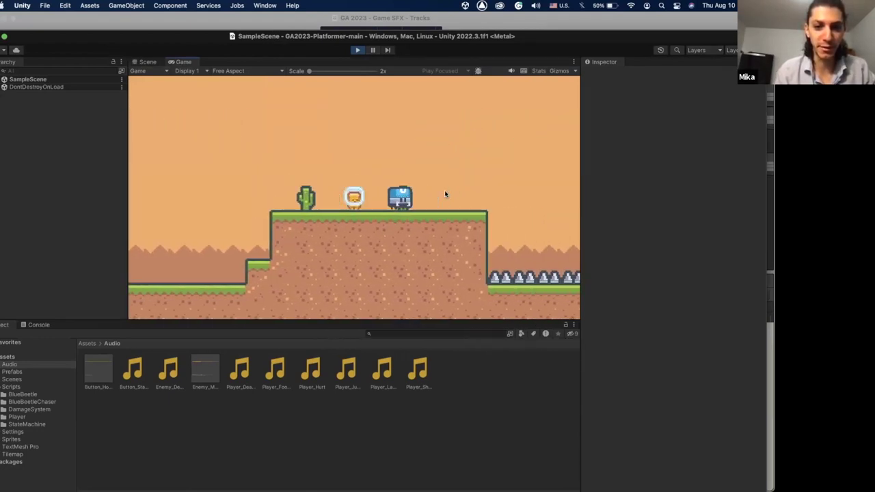
key(space)
key(Right)
key(space)
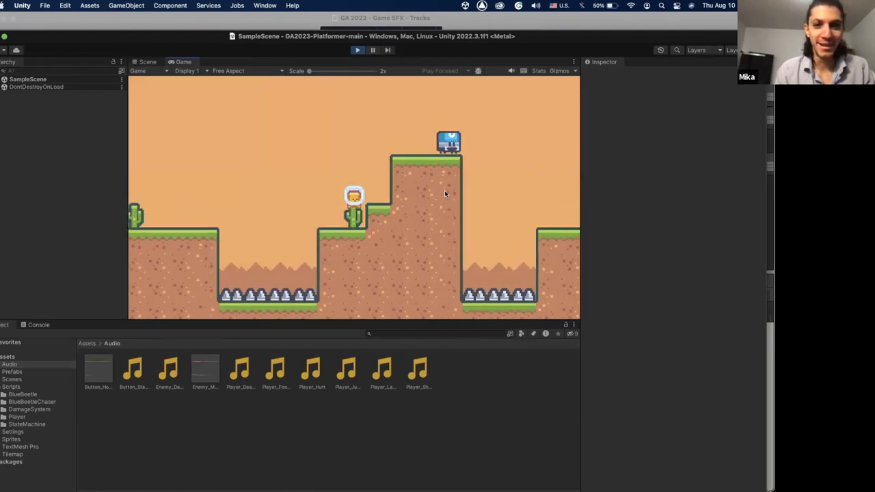
key(Right)
key(space)
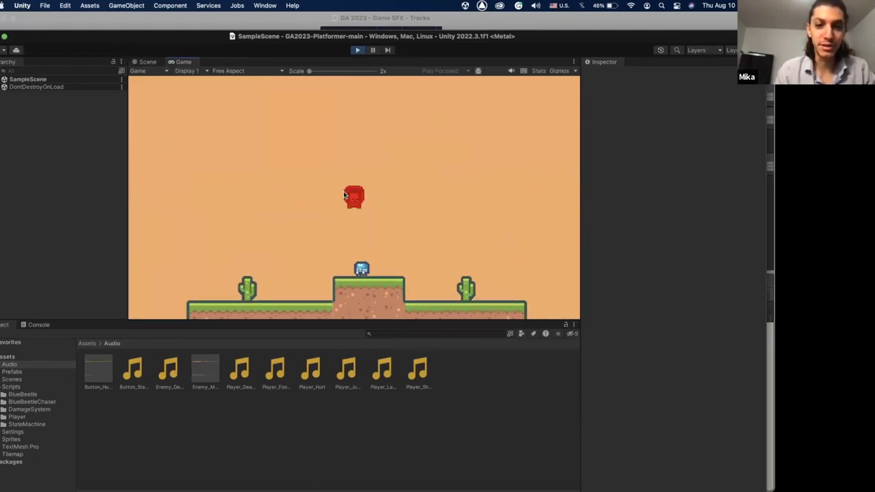
key(space)
key(Right)
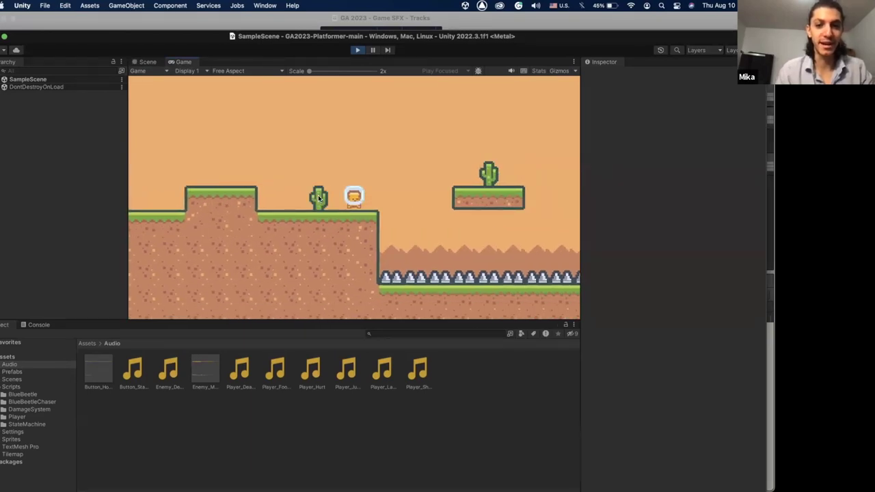
key(Right)
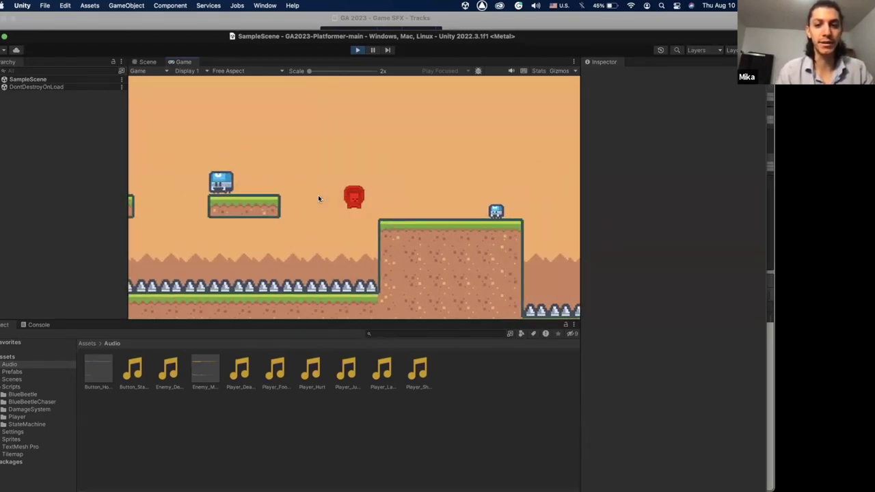
key(space)
key(Right)
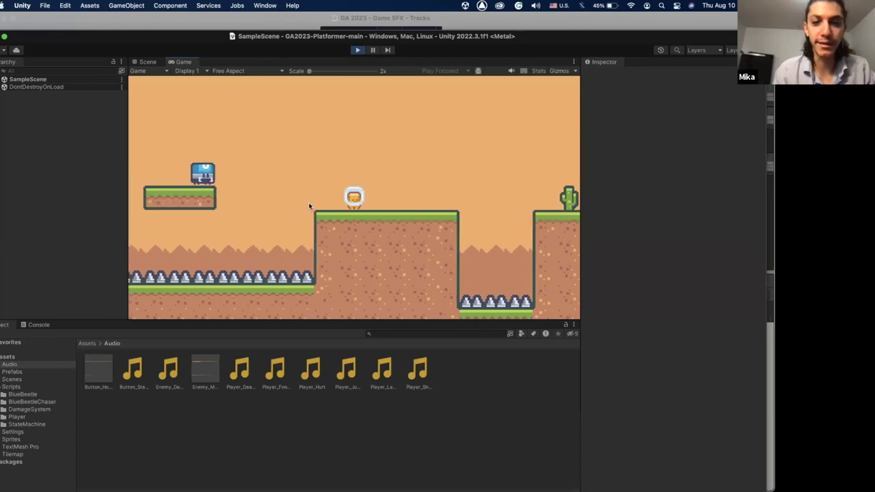
key(Right)
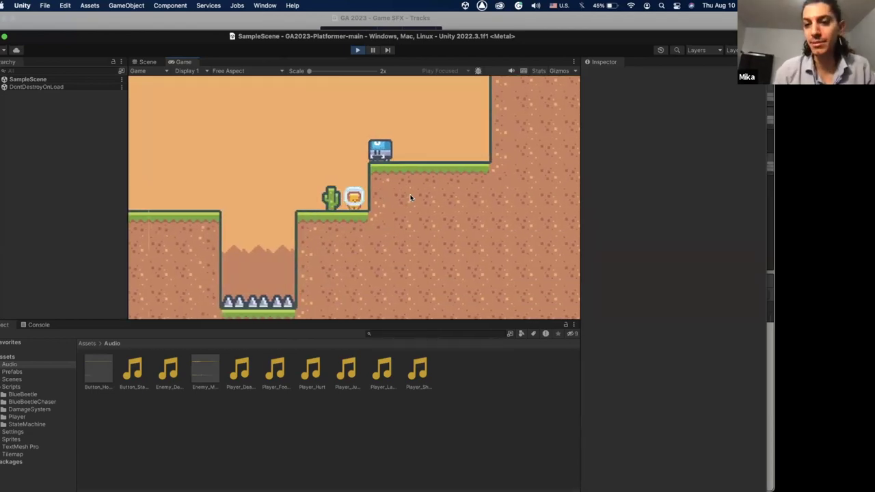
key(space)
key(Right)
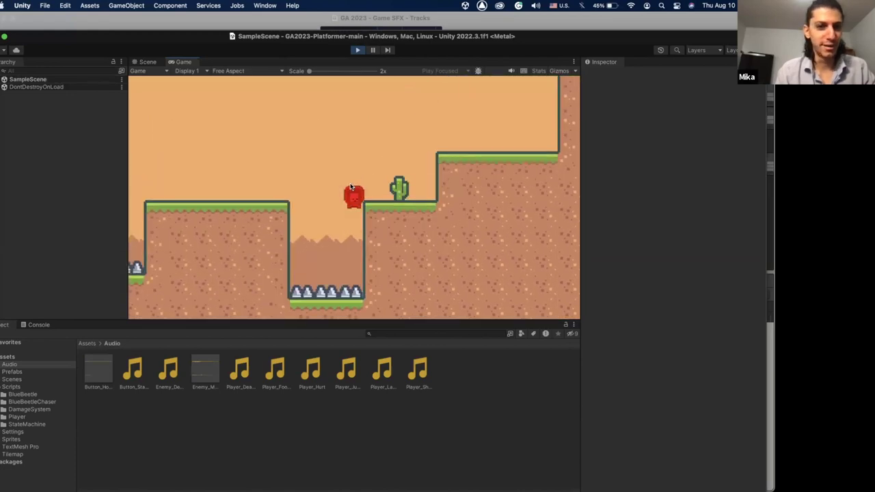
Stop Play mode in Unity and switch back to the GA 2023 - Game SFX project in Logic Pro.
click(356, 50)
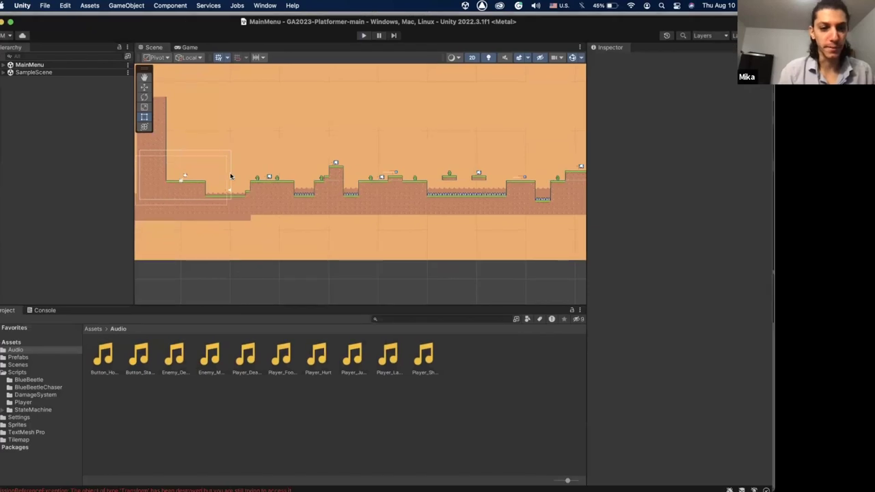
mouse_move(615, 487)
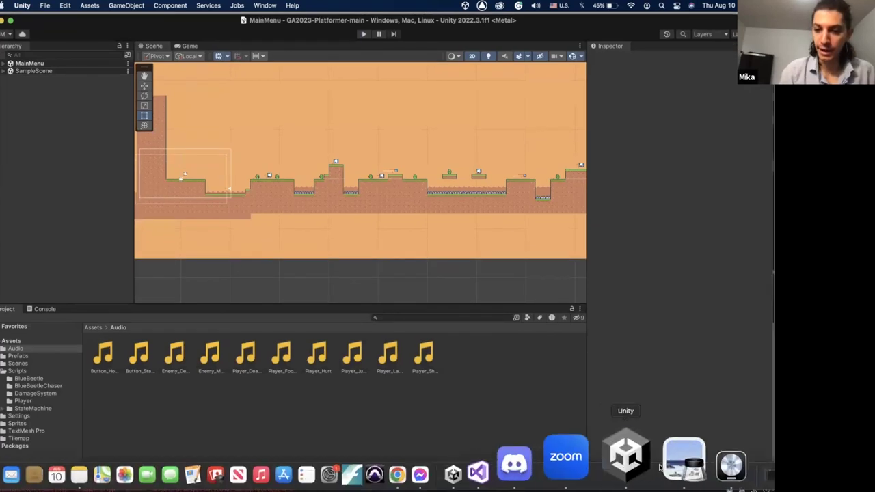
click(660, 467)
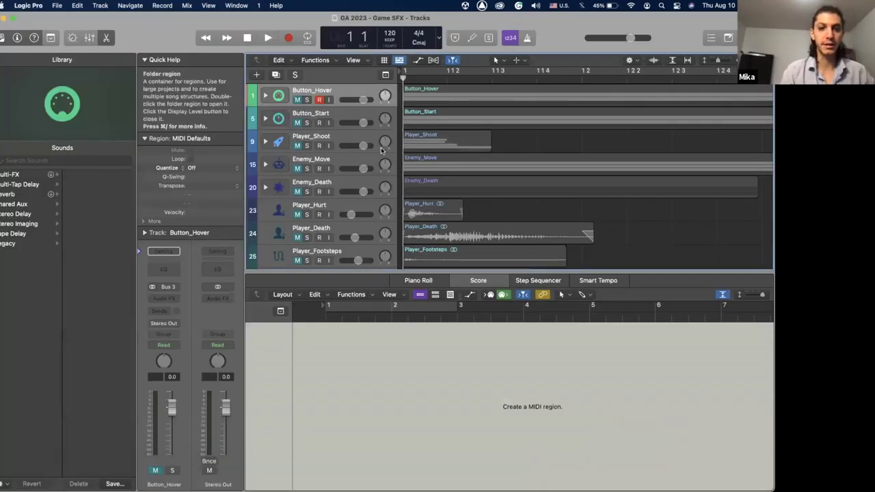
Look over the sound effect tracks, selecting Button_Hover, Button_Start and Player_Shoot in turn.
scroll(381, 151, down, 5)
scroll(382, 150, up, 8)
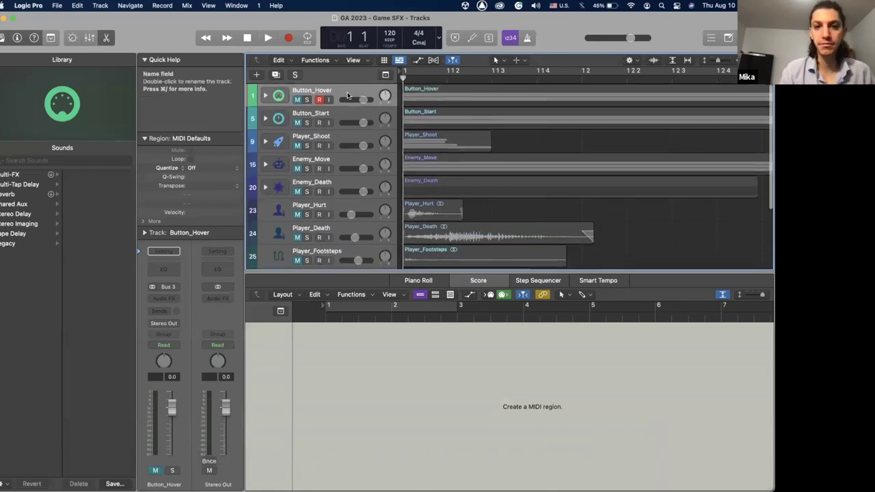
click(340, 93)
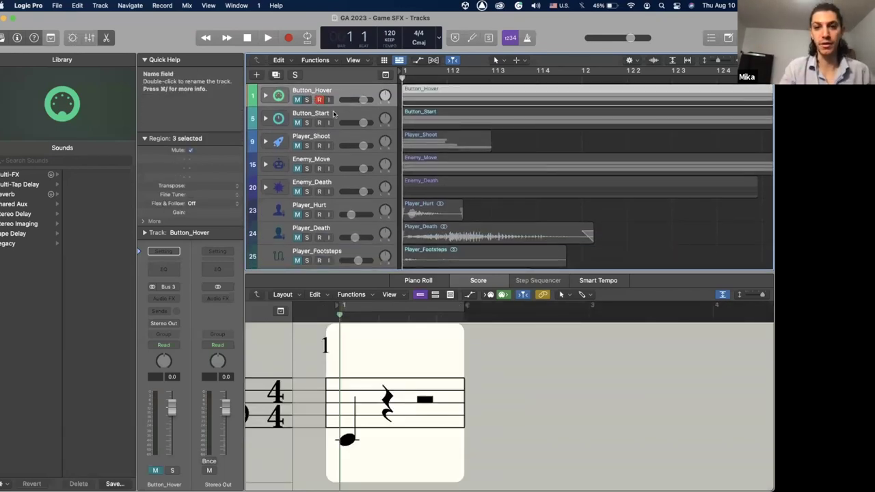
click(335, 114)
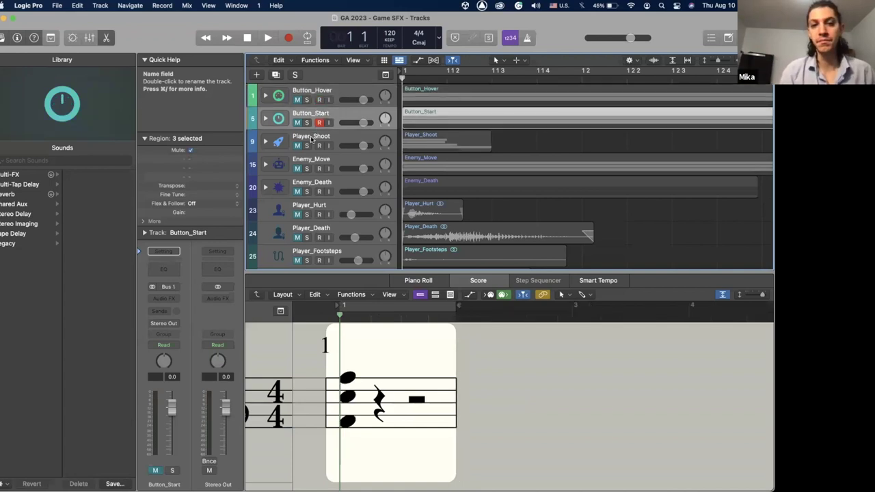
click(312, 138)
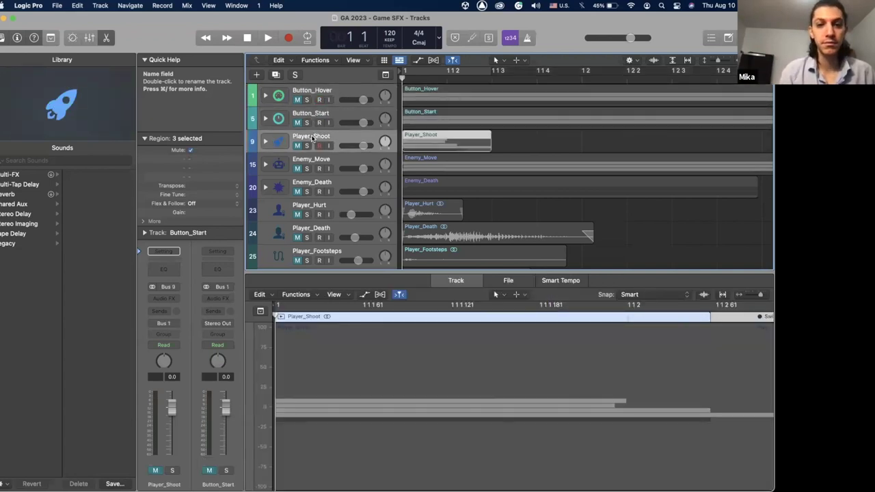
Look over the remaining sound effect tracks from Enemy_Move and Enemy_Death down to Player_Land.
click(332, 159)
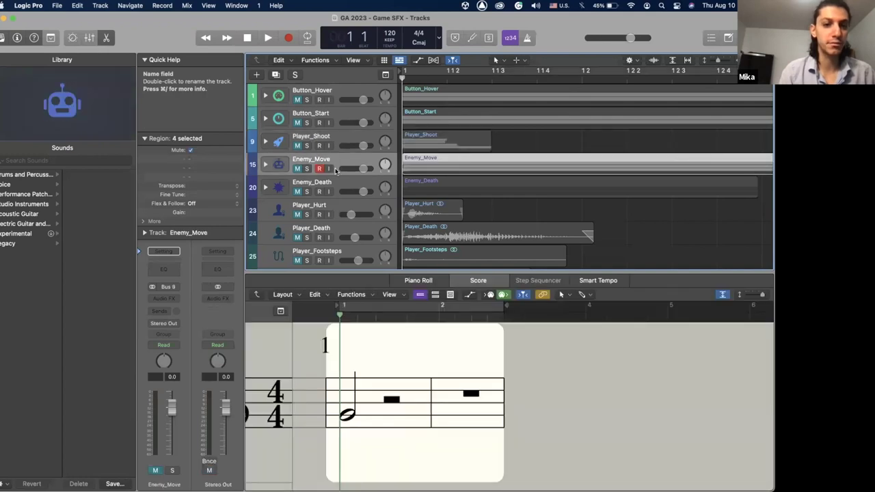
click(335, 182)
scroll(335, 182, down, 3)
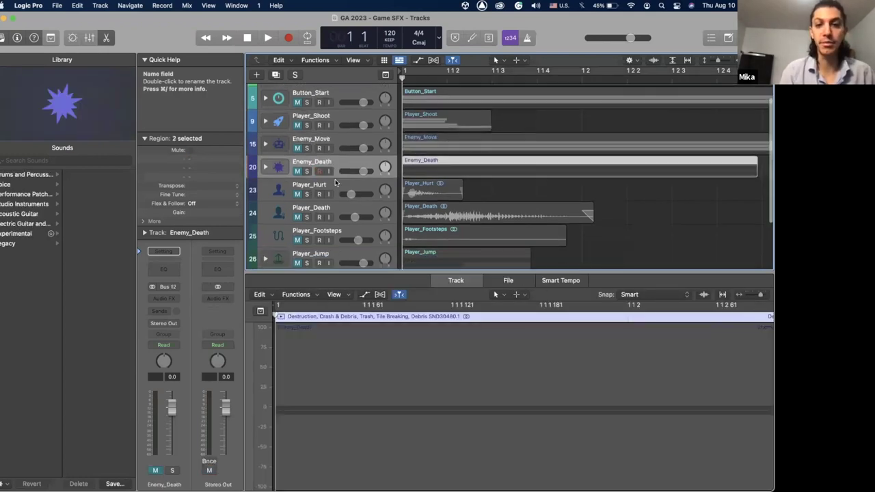
scroll(335, 182, down, 2)
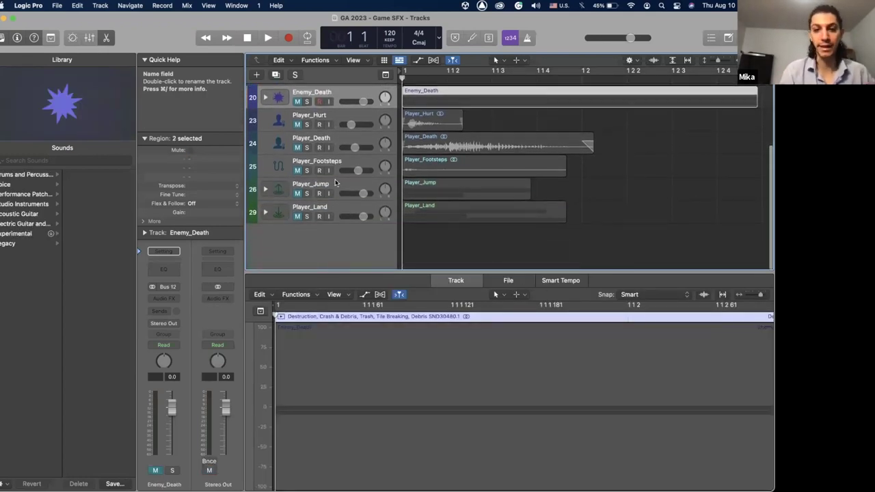
scroll(335, 183, up, 4)
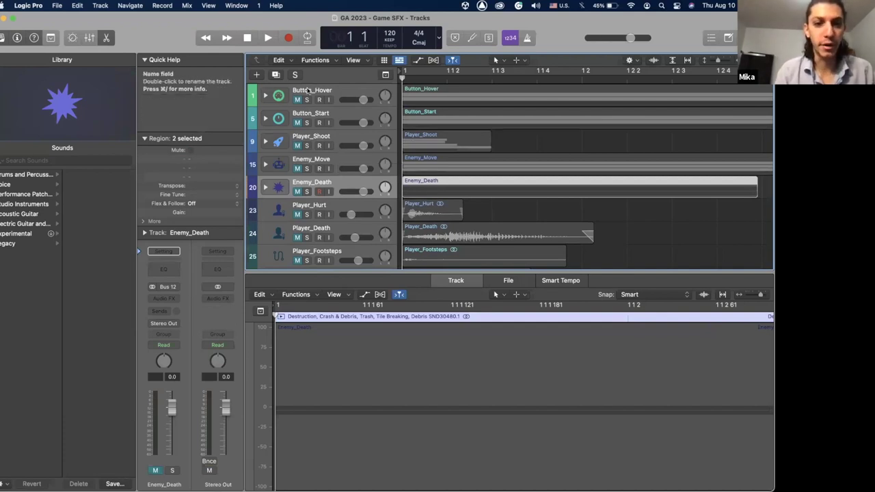
Select the Button_Hover track stack and expand it to show its component tracks.
click(288, 94)
scroll(327, 201, down, 3)
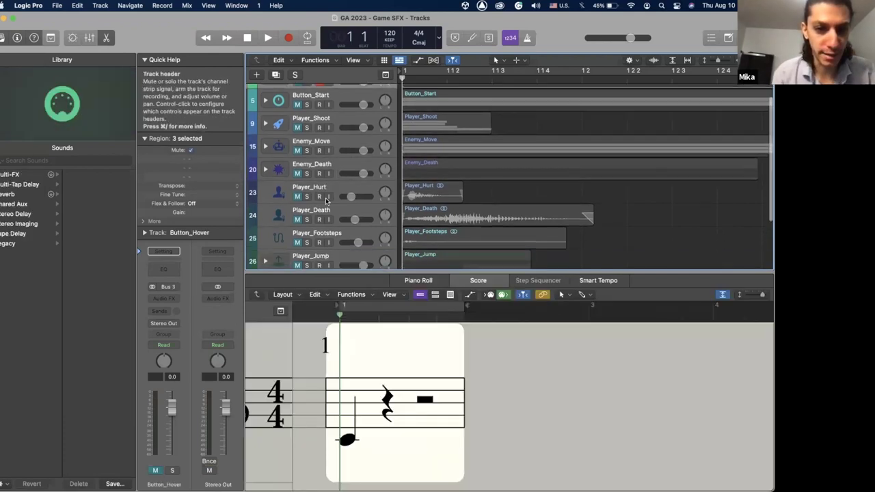
scroll(307, 150, up, 3)
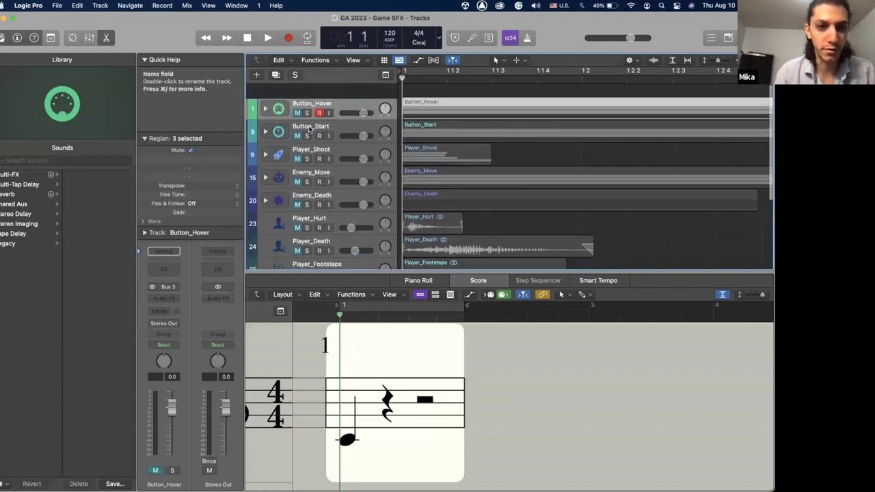
click(265, 95)
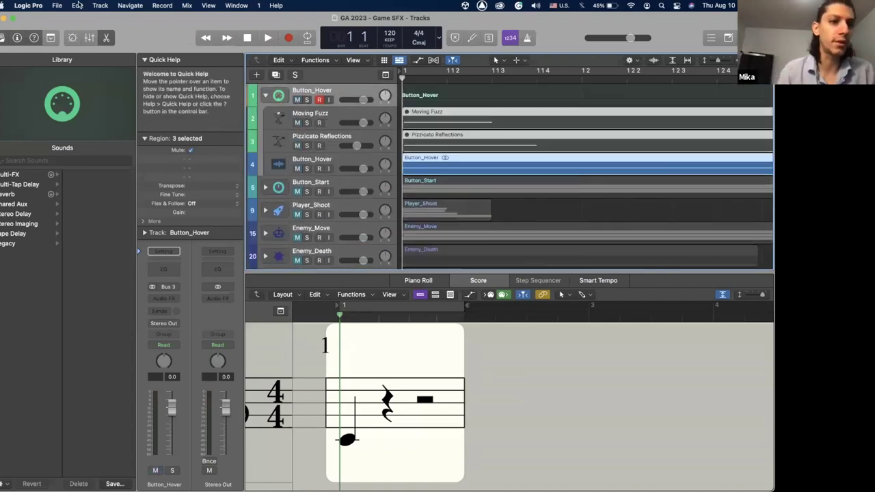
Try Screen Record W/ Audio as the output device in the audio preferences, return to MacBook Pro Speakers, and close the preferences.
click(28, 5)
mouse_move(82, 35)
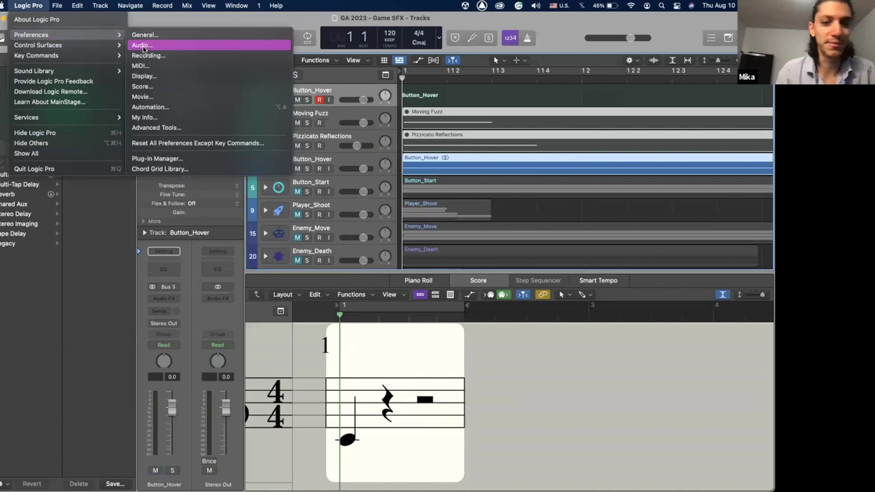
click(143, 46)
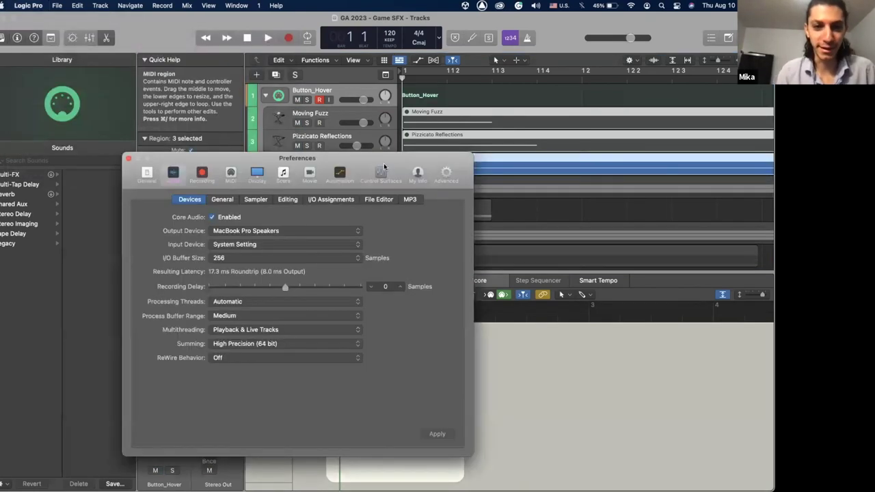
click(250, 204)
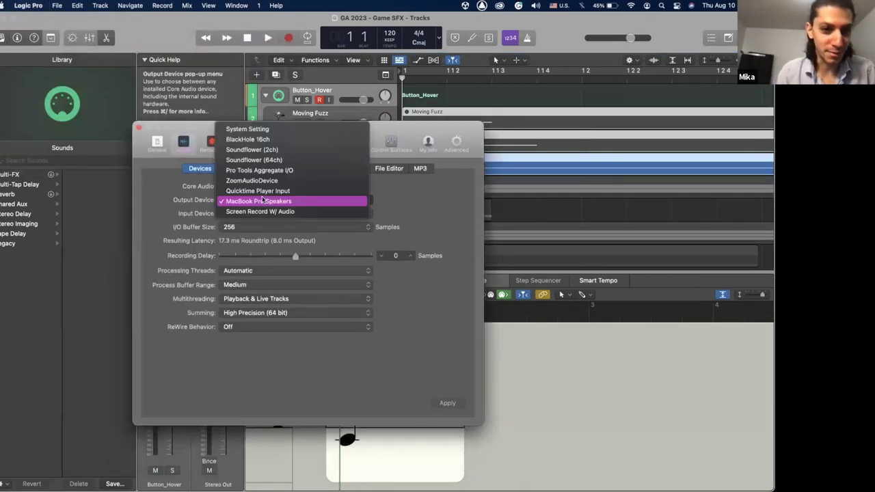
click(268, 213)
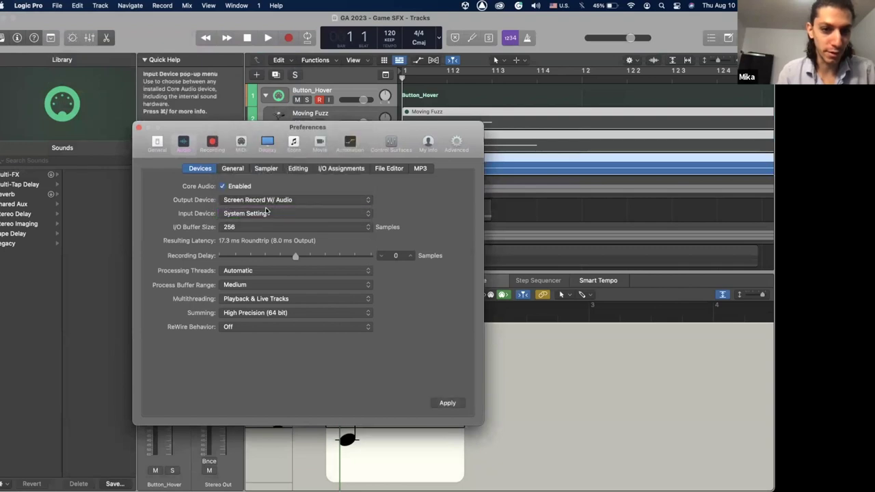
click(267, 200)
click(273, 189)
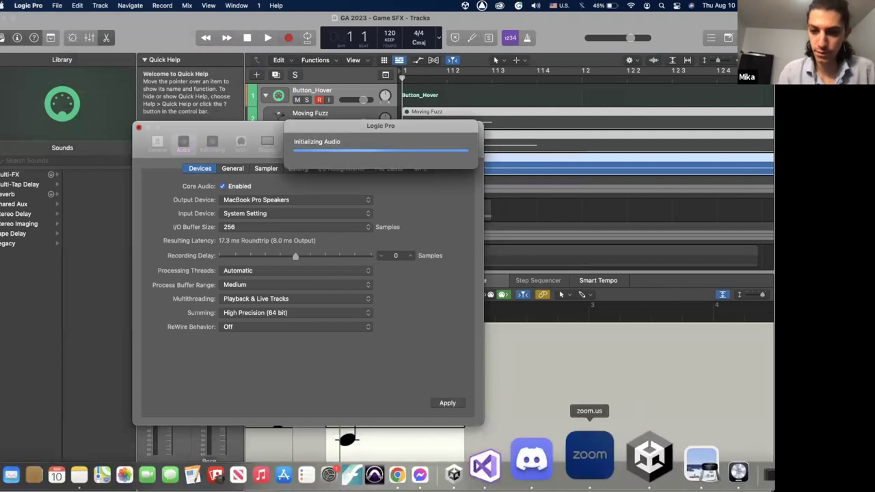
click(578, 455)
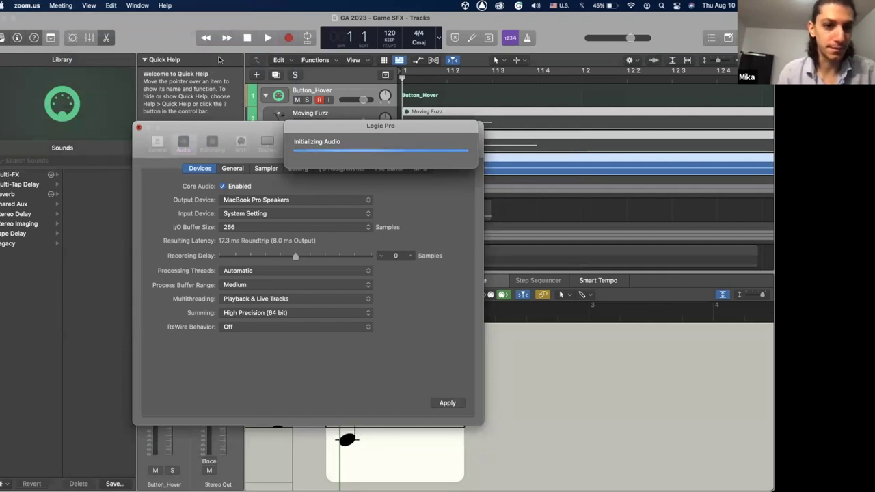
click(54, 24)
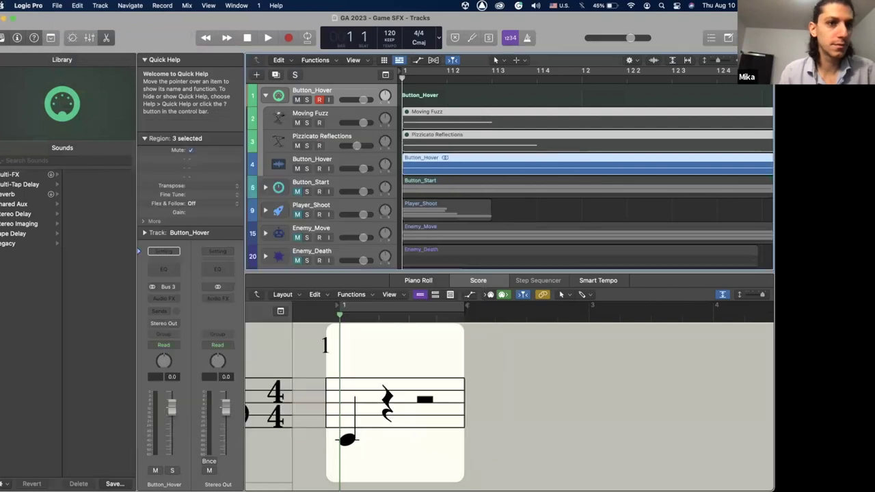
Check the sound output devices in macOS System Preferences and return to the Logic Pro project.
click(5, 5)
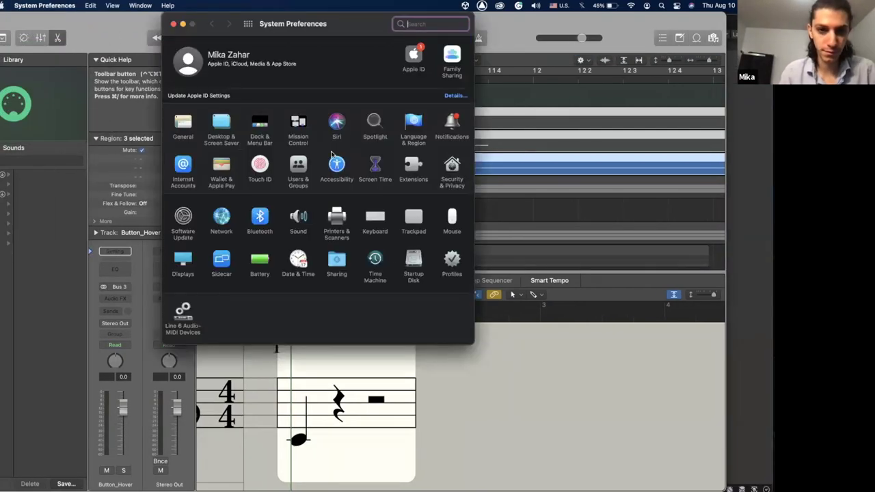
scroll(273, 113, up, 2)
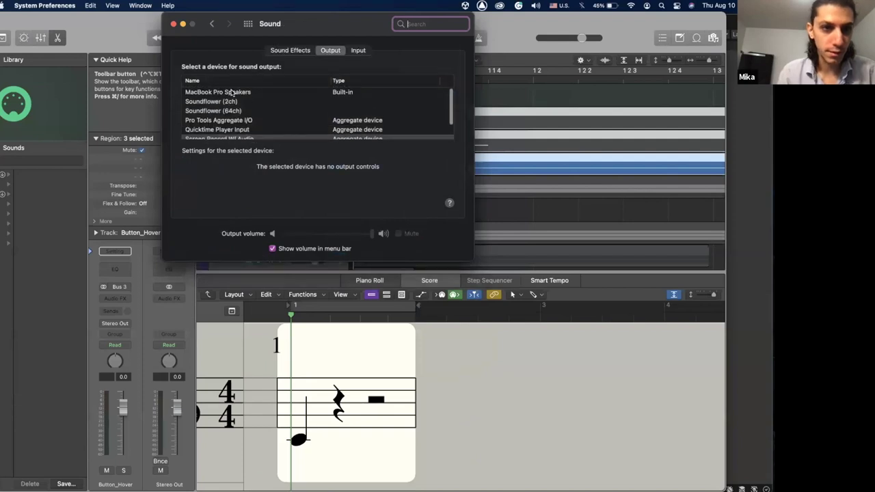
click(174, 24)
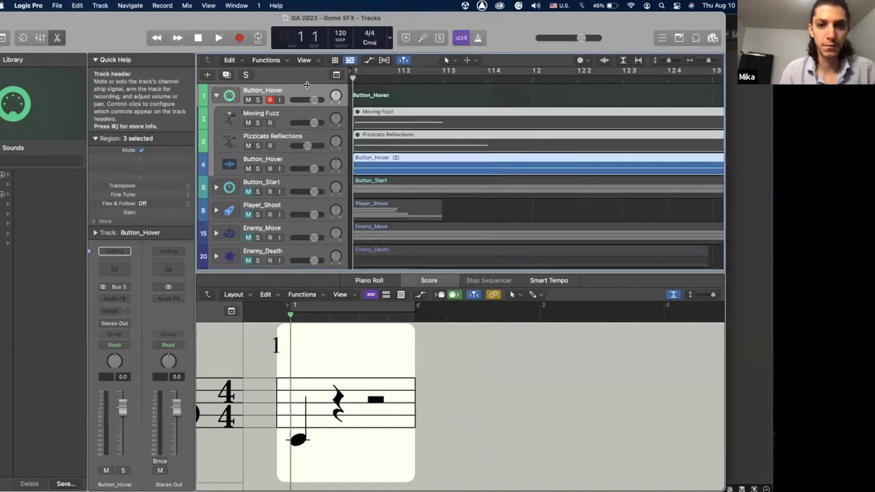
Audition the Button_Hover audio track in solo, turn on cycle playback, and clear the solo.
key(space)
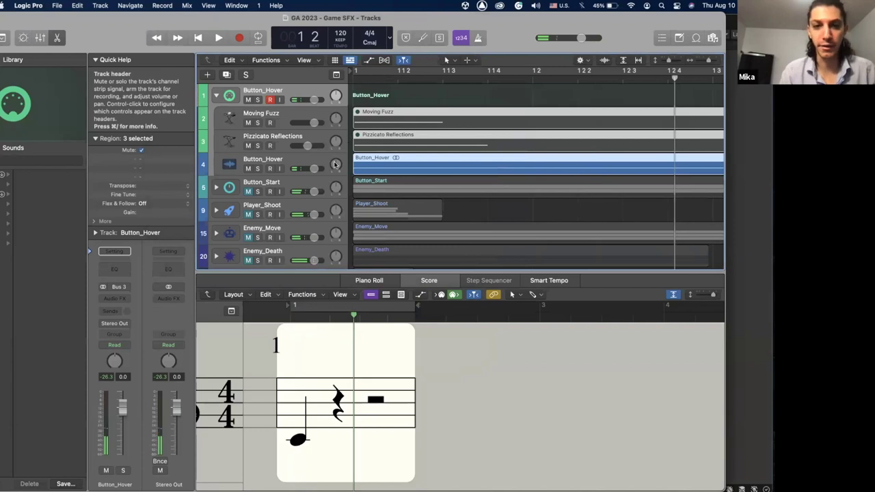
click(257, 169)
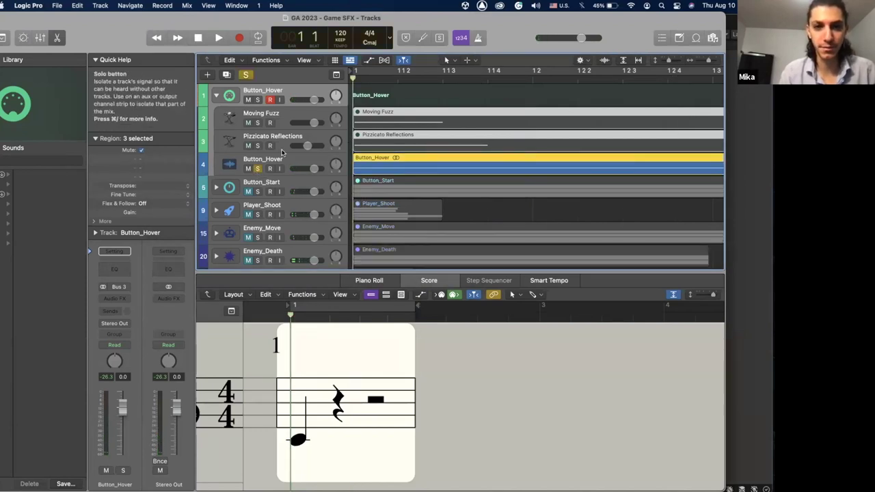
key(space)
click(425, 71)
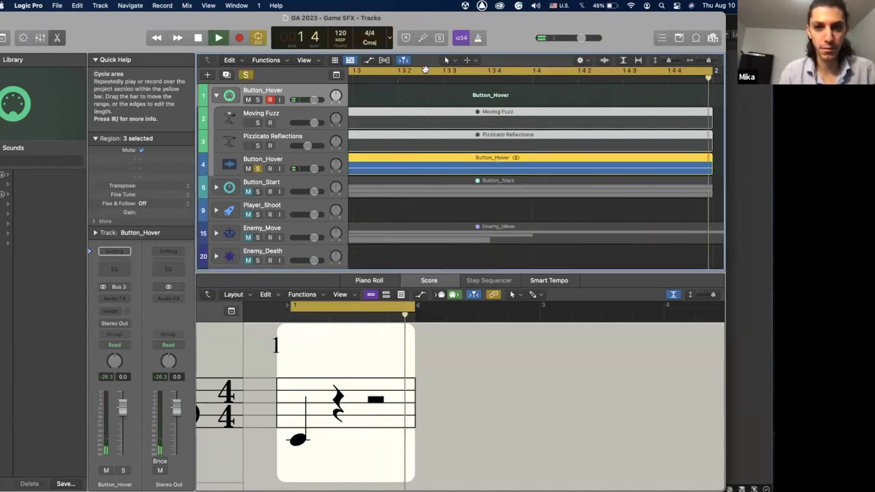
key(space)
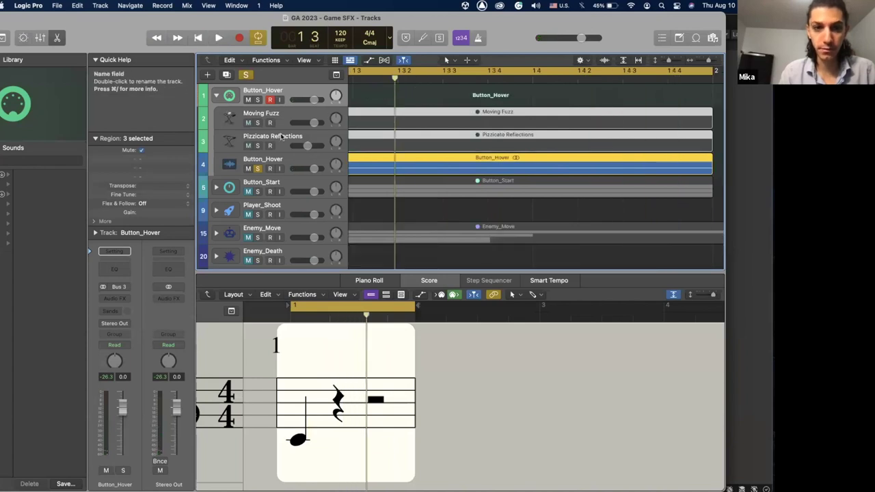
key(s)
key(space)
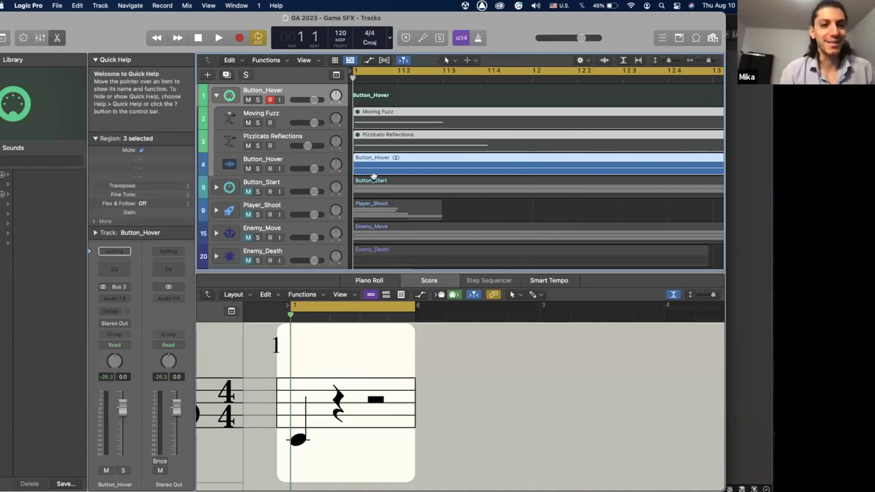
Raise the Button_Hover audio track's volume to +6.0 dB and play it back.
drag(313, 168, 321, 168)
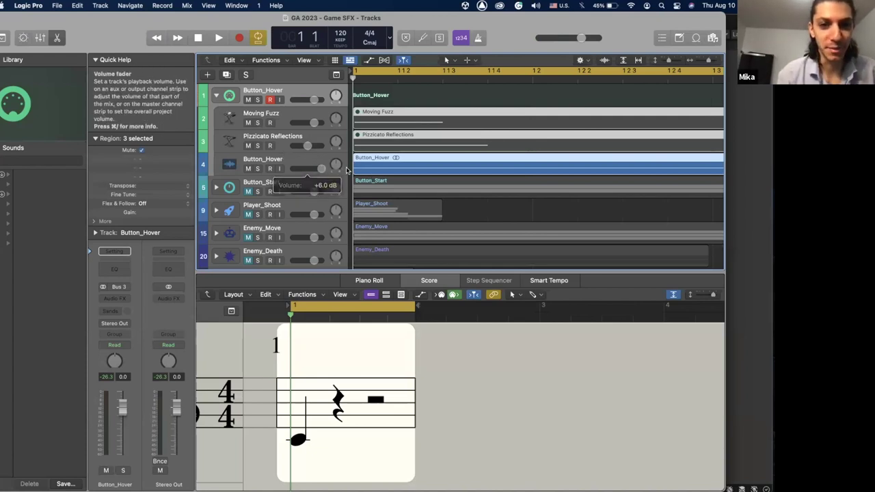
click(286, 160)
key(space)
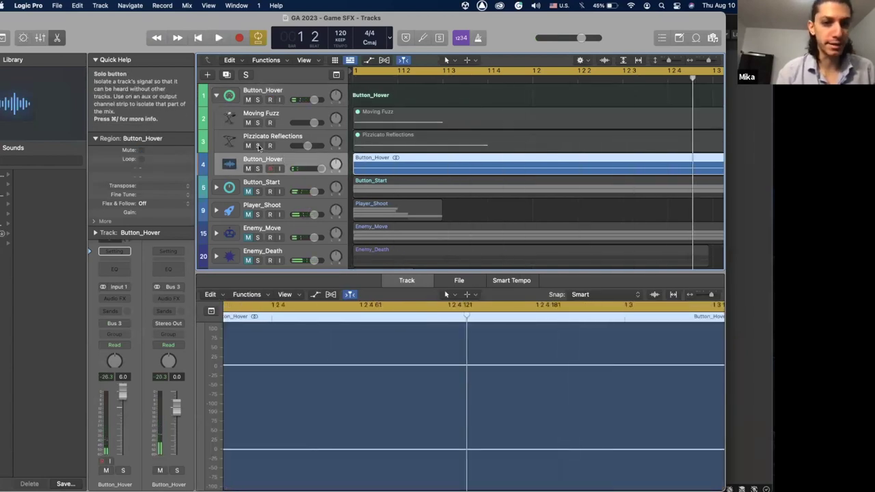
Solo the Pizzicato Reflections and Moving Fuzz tracks inside the Button_Hover stack.
click(258, 146)
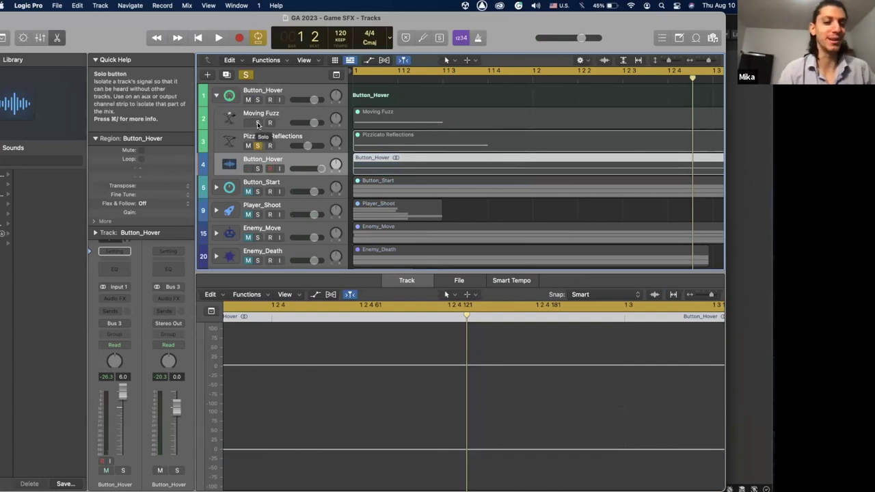
click(258, 124)
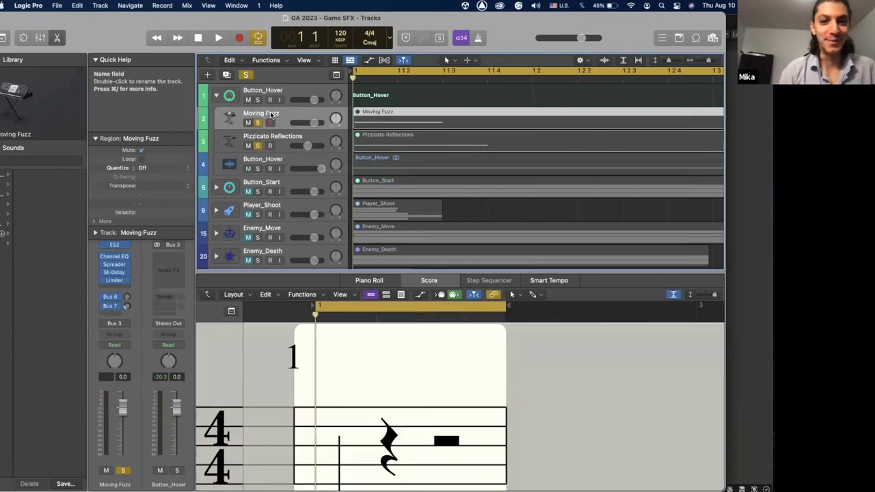
Unmute the Moving Fuzz and Pizzicato Reflections regions and mute the Button_Hover audio region with the Mute tool.
key(t)
click(383, 117)
click(374, 121)
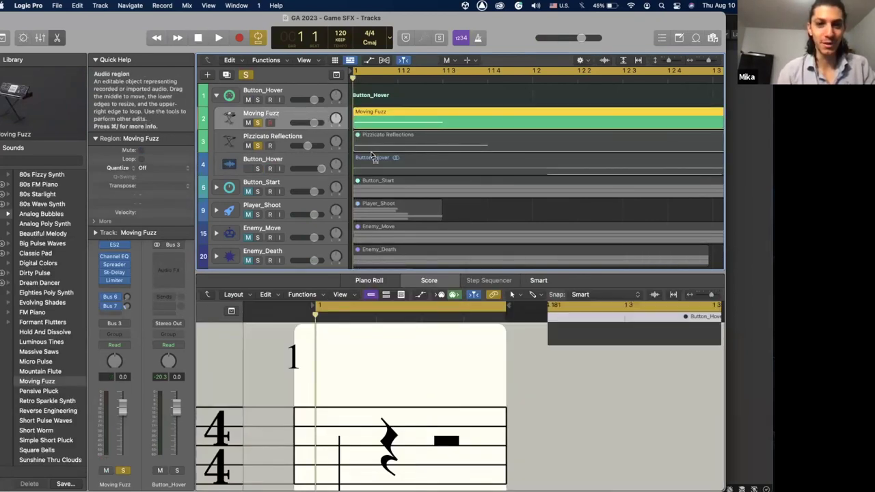
click(371, 154)
click(373, 142)
key(t)
click(346, 134)
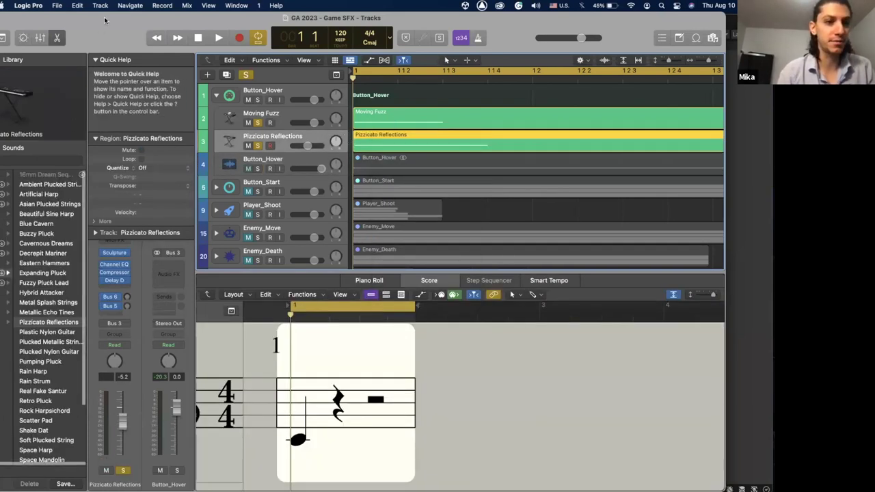
Play the Moving Fuzz and Pizzicato Reflections tracks one after the other in solo, clearing each solo when done.
drag(120, 23, 168, 23)
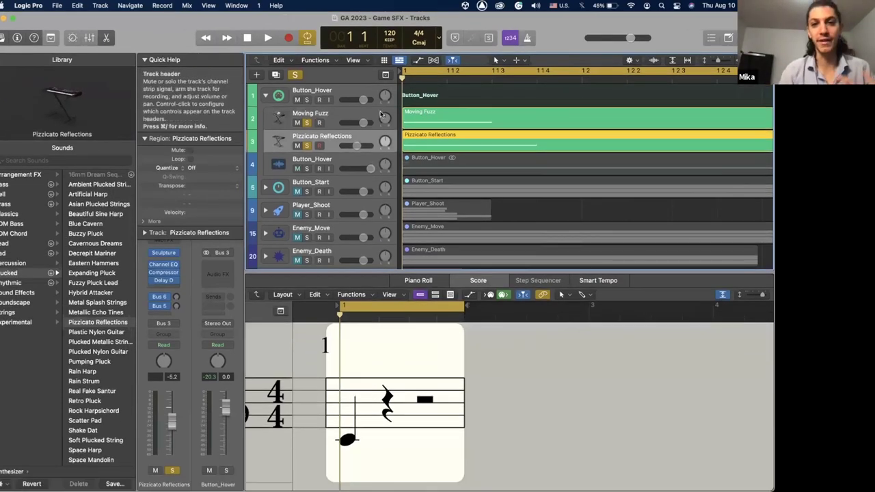
click(354, 120)
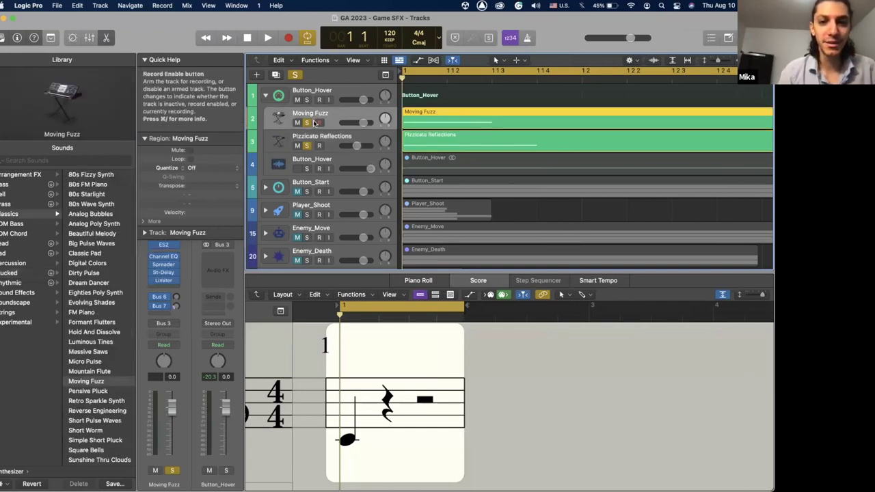
key(space)
click(306, 123)
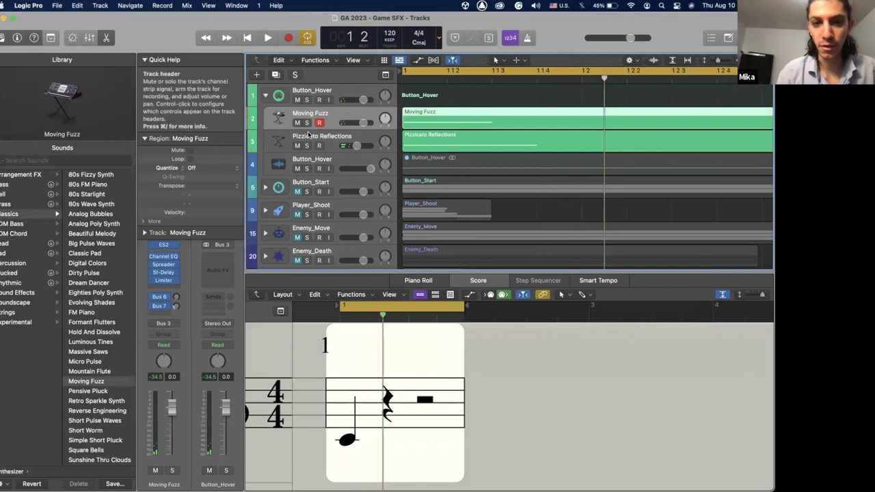
click(308, 136)
click(307, 146)
key(space)
key(space)
click(307, 146)
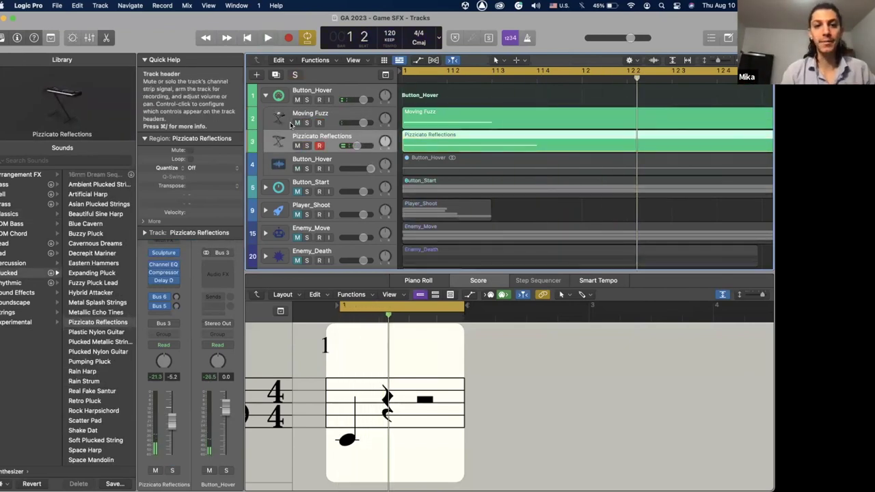
Solo the Button_Hover audio track, unmute its region, and play back the bounced sound.
click(307, 168)
key(space)
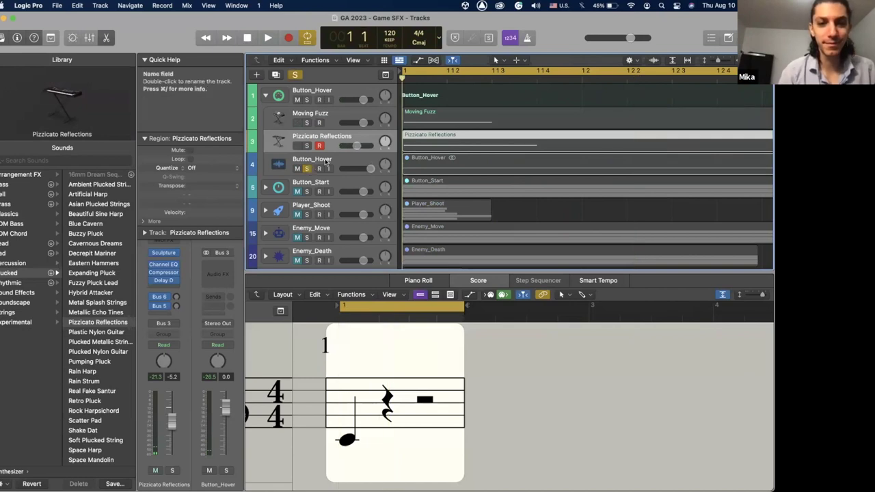
click(345, 162)
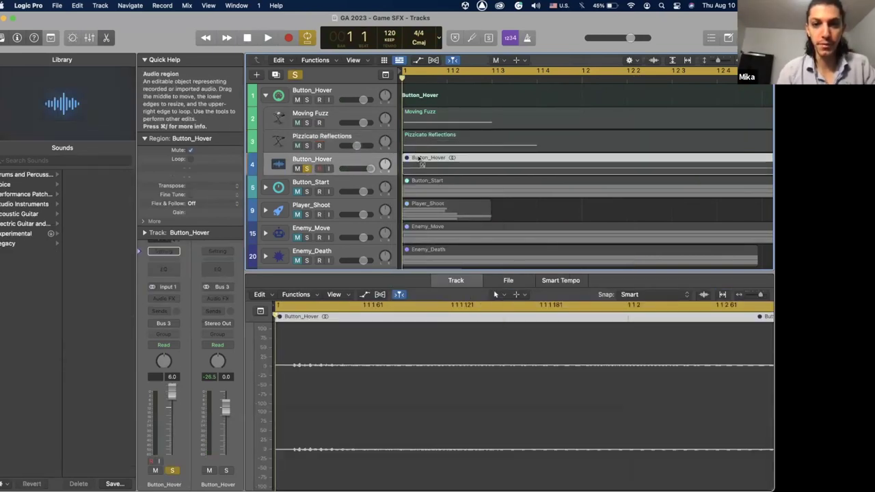
click(420, 160)
key(space)
key(space)
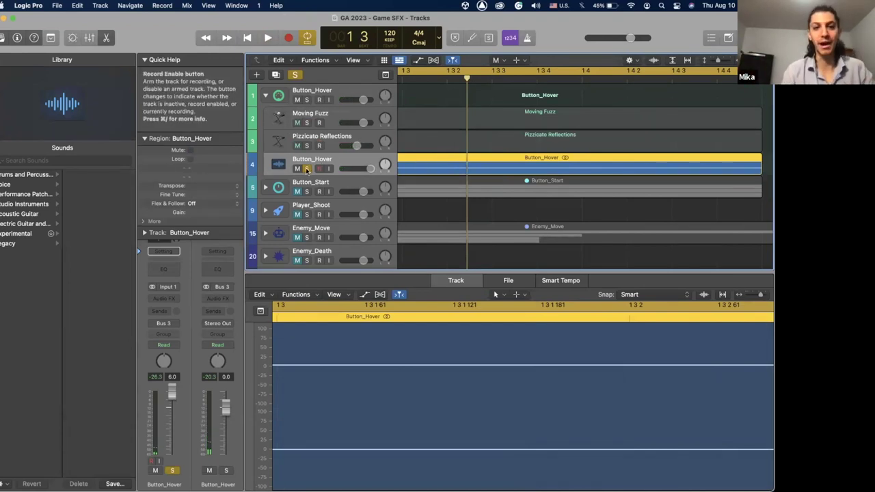
Collapse and mute the Button_Hover stack, and unmute and expand the Button_Start stack.
click(279, 103)
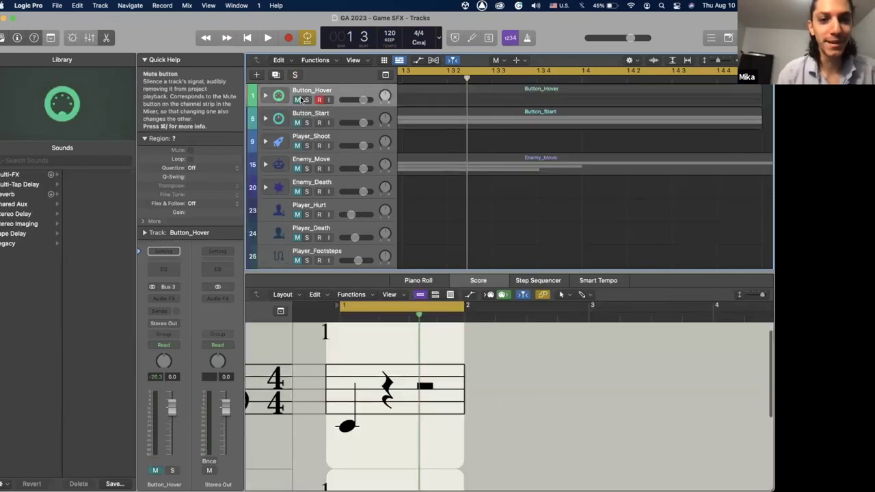
click(273, 122)
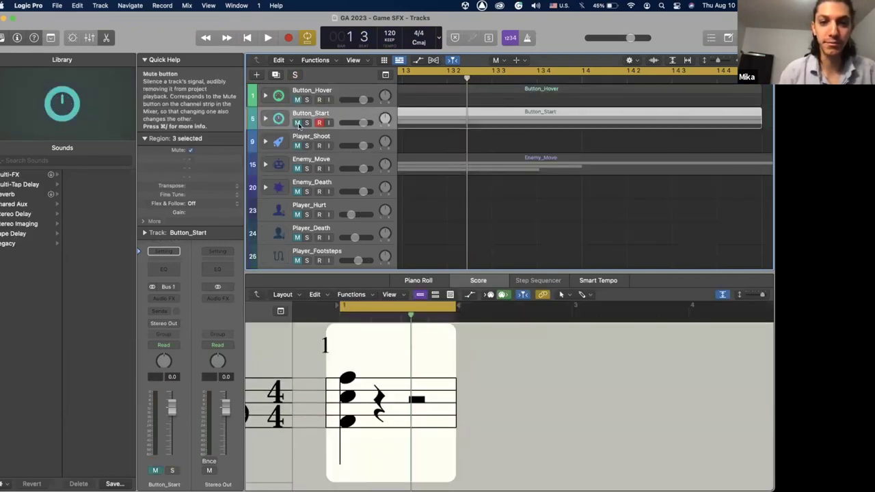
click(265, 118)
Play the bounced Button_Start sound from the beginning and look through the Moving Fuzz, Pizzicato Reflections and Button_Start tracks in its stack.
key(Return)
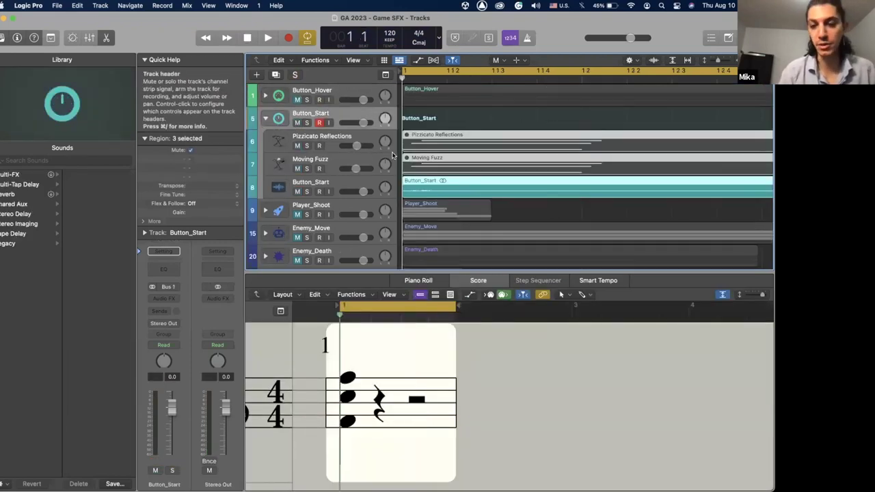
key(space)
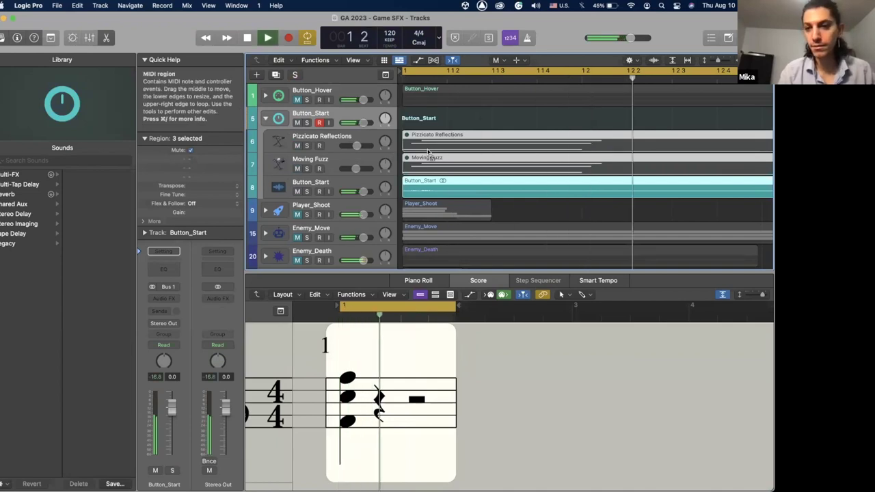
key(space)
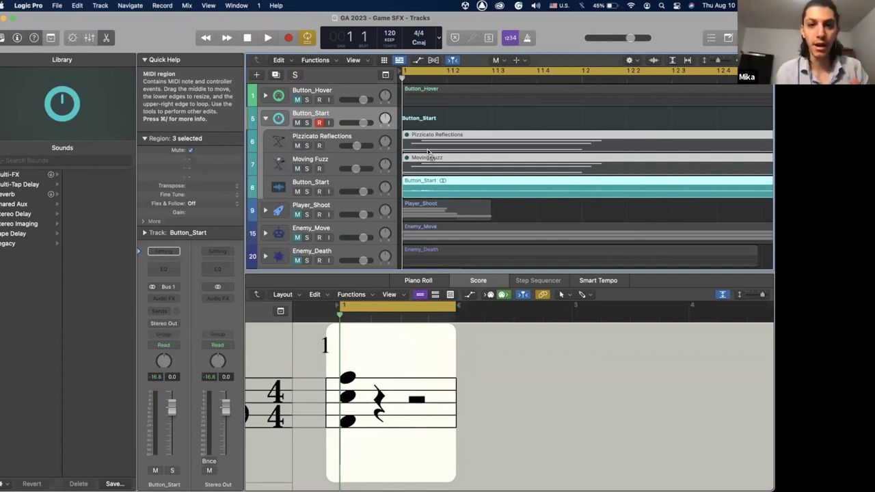
click(325, 157)
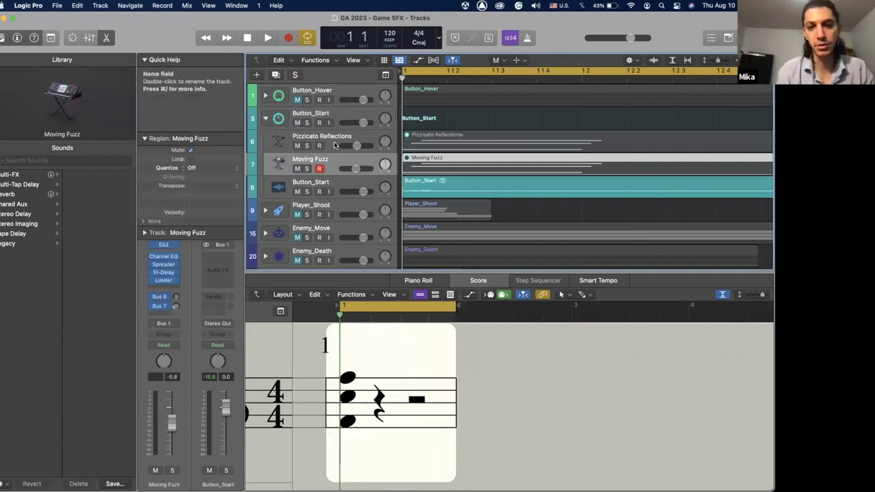
click(333, 136)
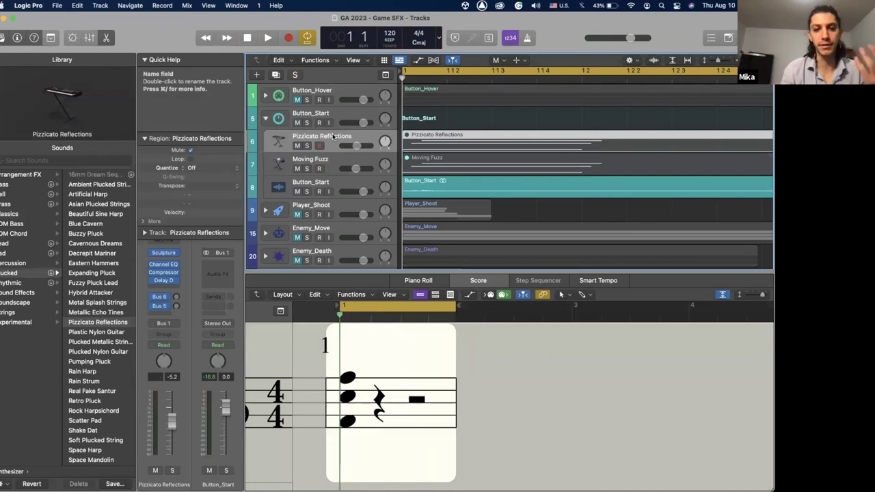
click(345, 185)
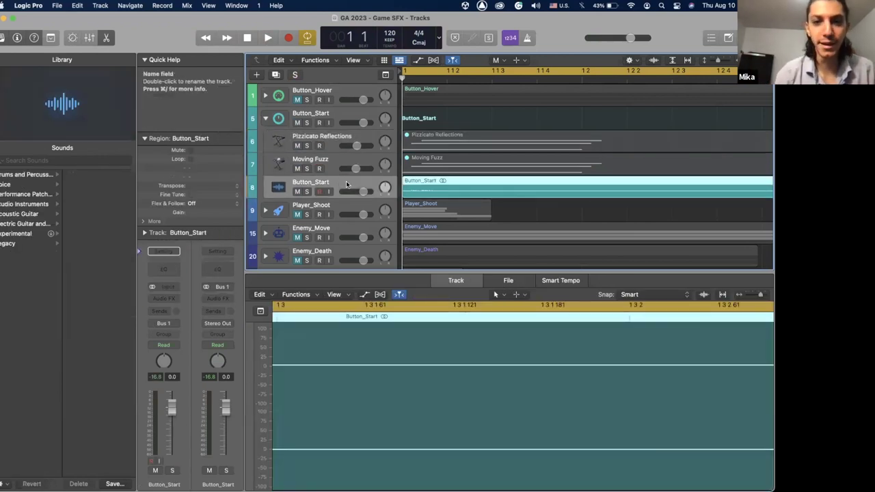
key(super+Left)
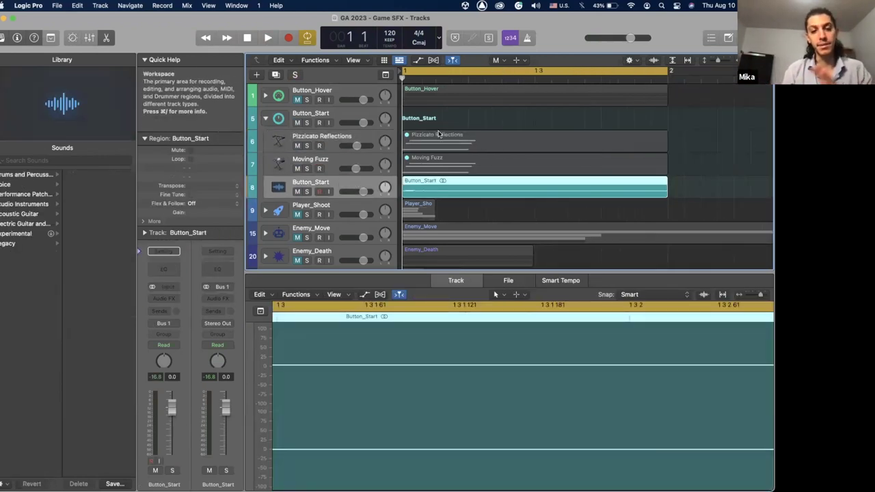
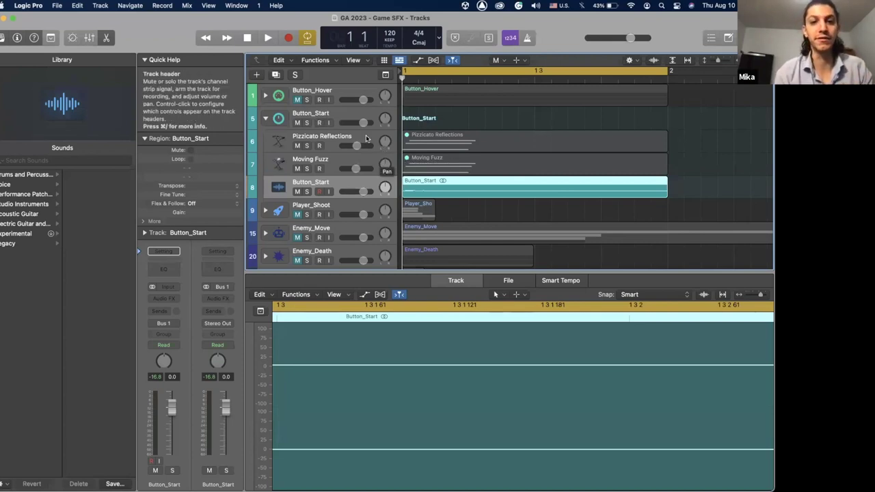
Solo the Pizzicato Reflections and Moving Fuzz tracks in the Button_Start stack, unmute the Pizzicato Reflections region and play it.
click(306, 145)
click(307, 168)
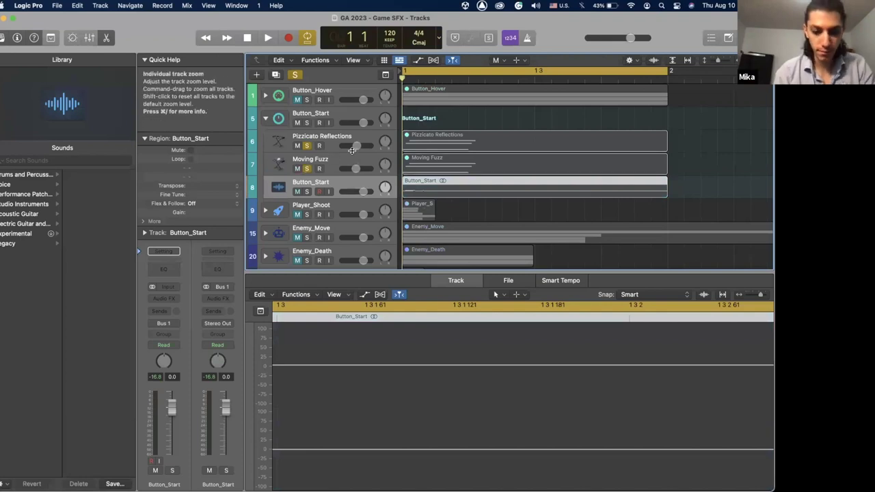
click(419, 142)
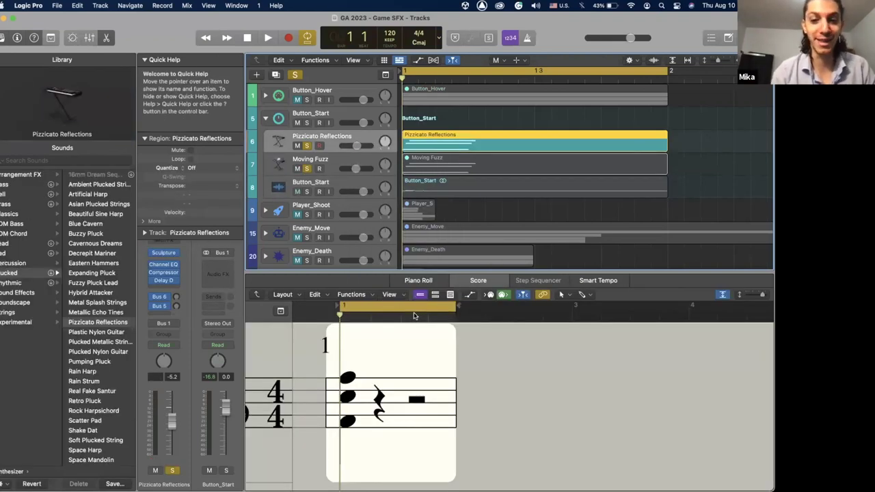
key(space)
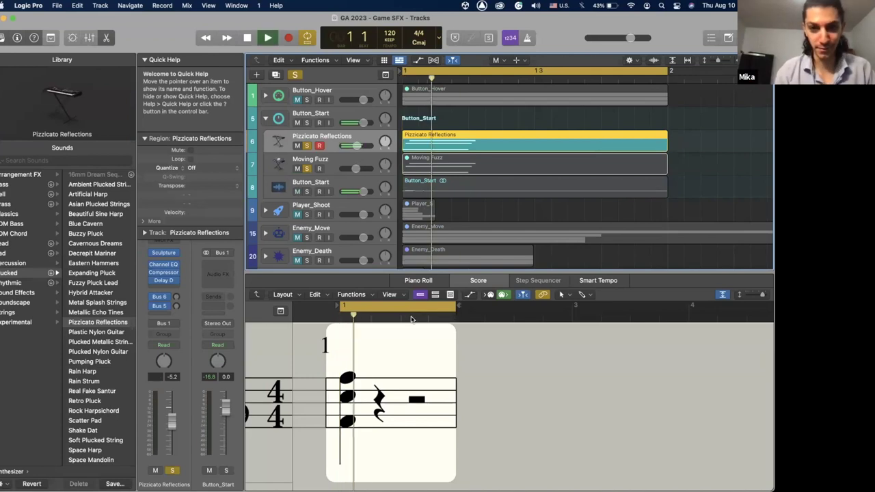
key(space)
Unmute the Moving Fuzz region in the Button_Start stack, play the layers from the start and clear the solos.
right_click(345, 142)
key(Escape)
click(405, 167)
key(Return)
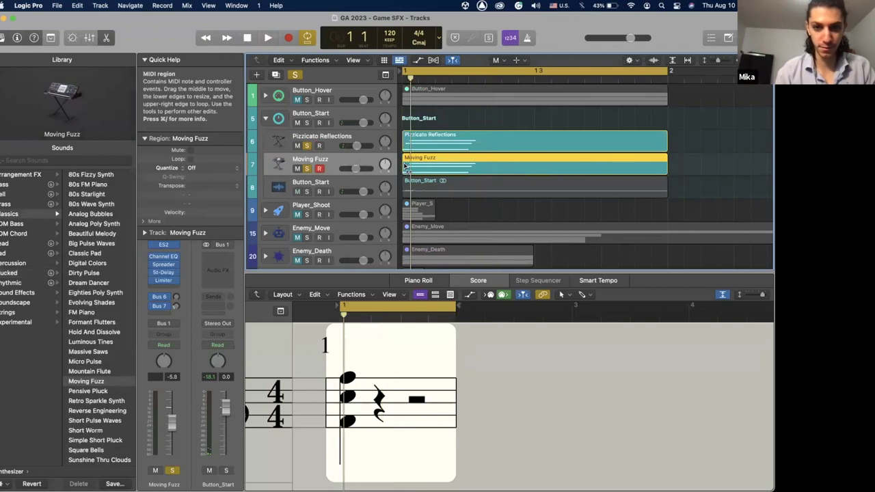
key(space)
key(space)
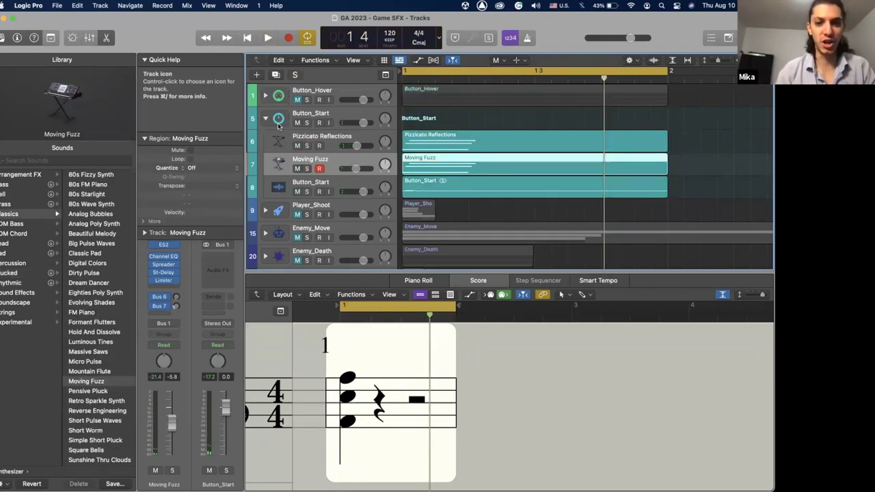
Collapse and mute the Button_Start stack, and unmute and expand the Player_Shoot stack.
key(Down)
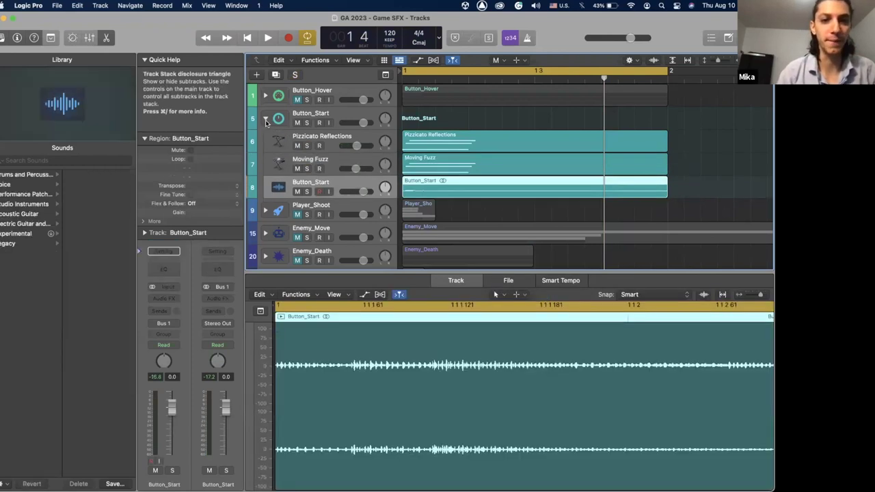
click(265, 119)
click(297, 122)
scroll(299, 147, down, 1)
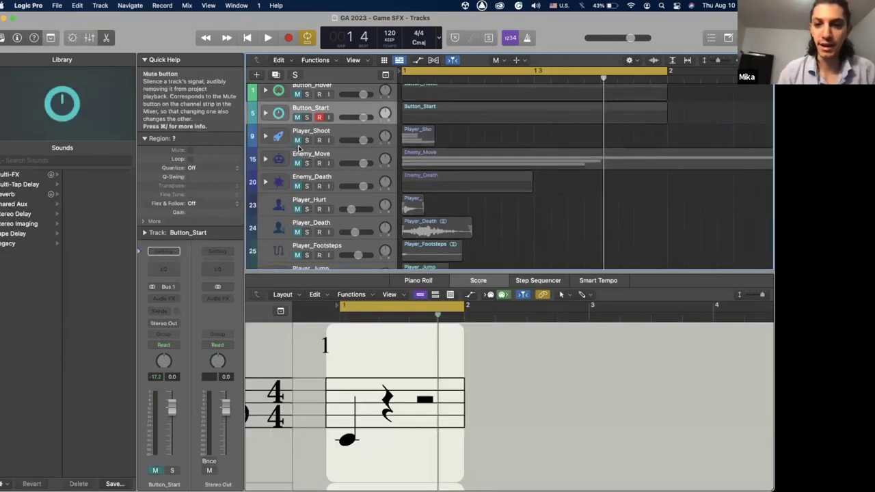
click(265, 135)
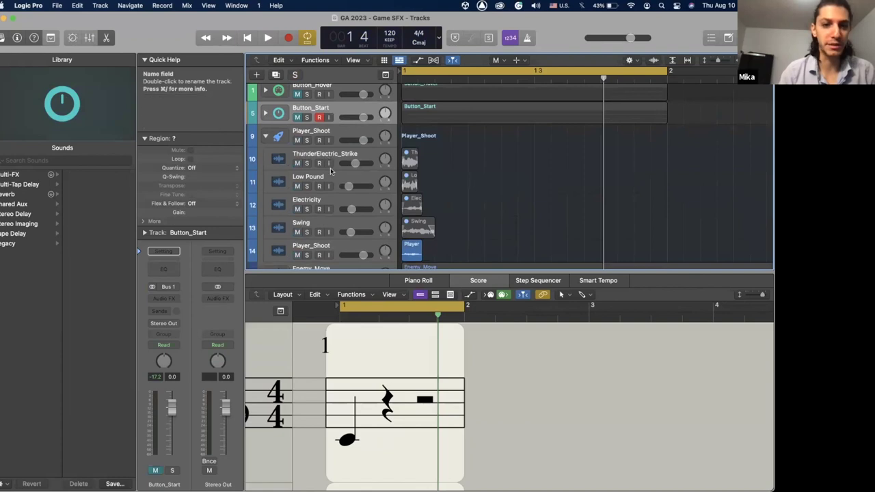
Play the bounced Player_Shoot audio track with cycling off, raising its volume to 3.2 dB between playbacks.
scroll(333, 198, down, 3)
click(339, 202)
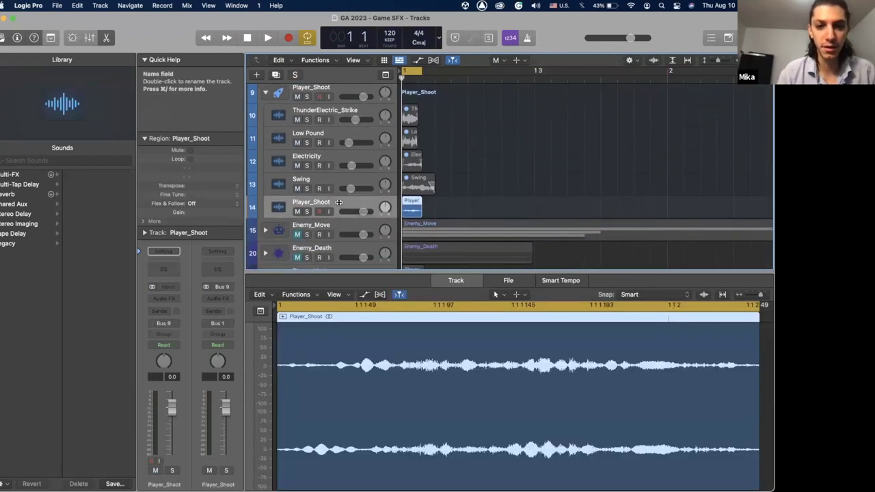
key(space)
key(space)
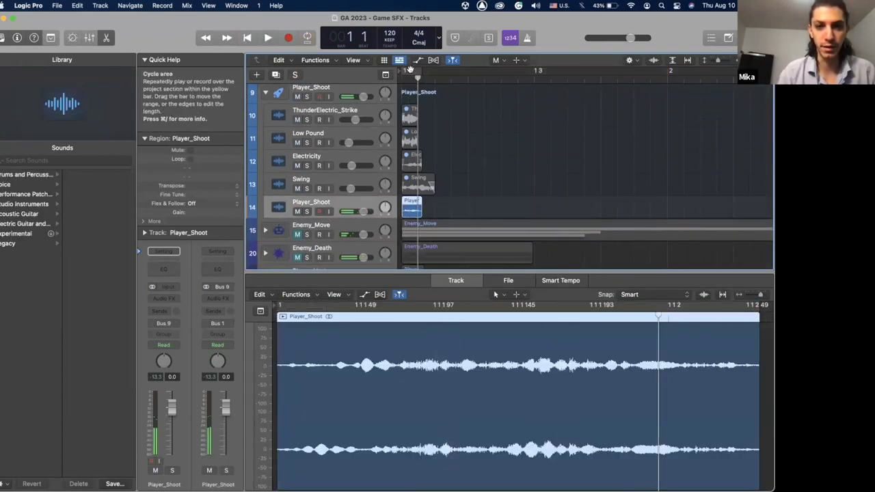
key(space)
key(space)
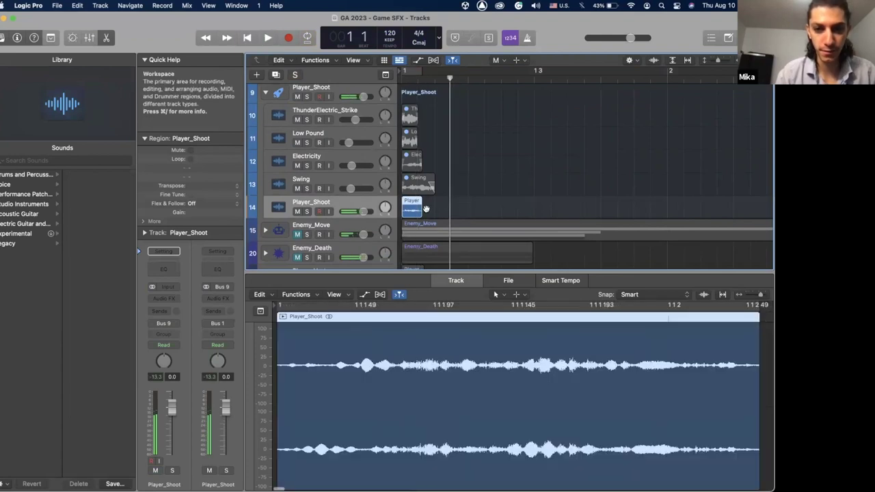
drag(363, 211, 381, 217)
key(space)
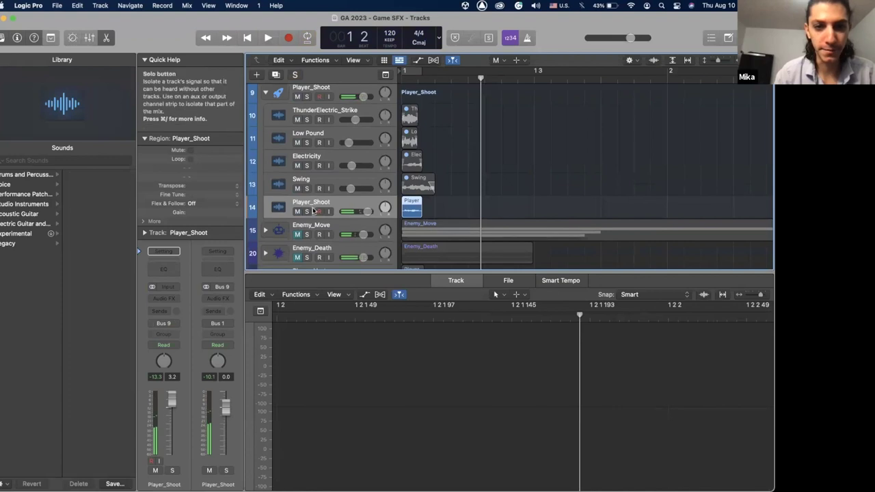
Audition the Swing layer of the Player_Shoot stack by unmuting its region, and mute the region again.
scroll(315, 210, up, 1)
scroll(315, 210, up, 1)
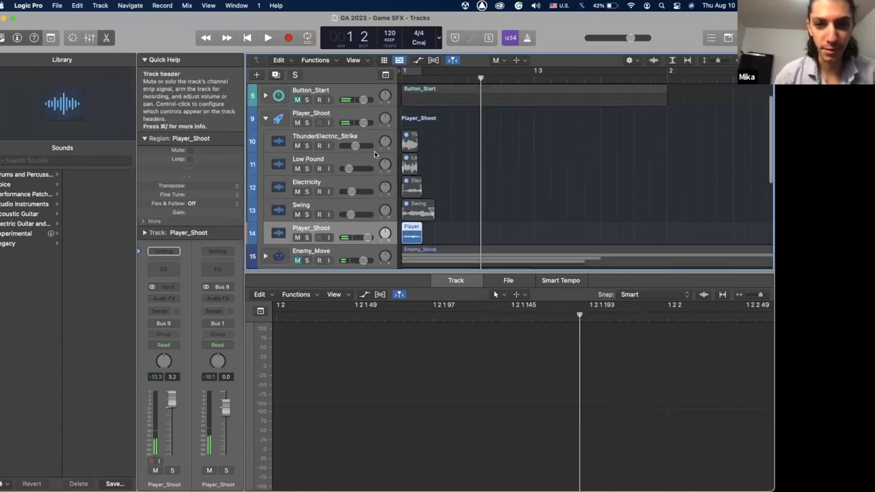
click(411, 206)
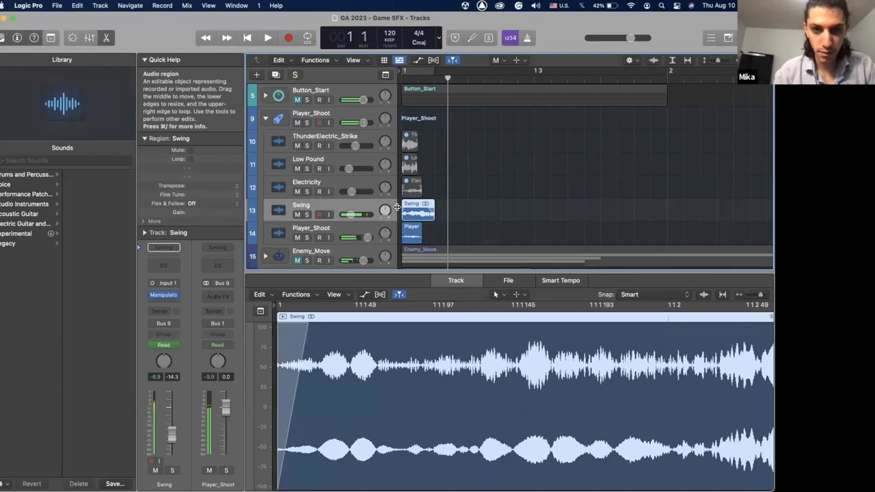
click(362, 222)
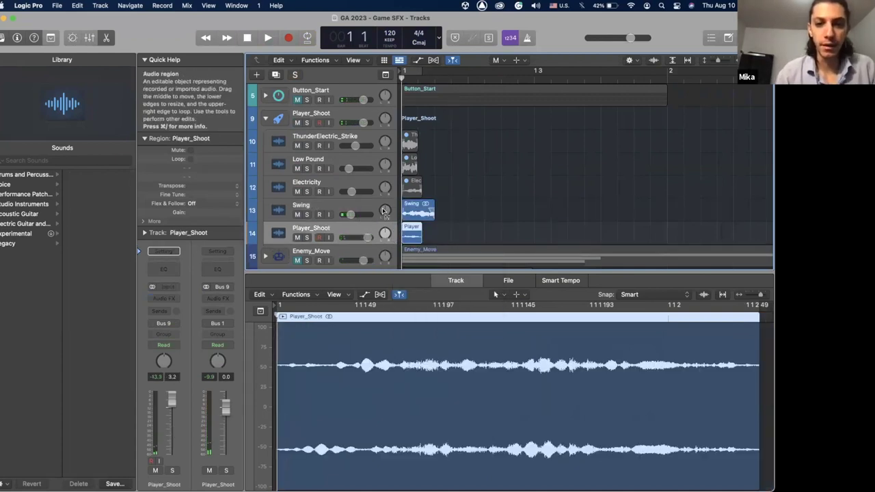
click(361, 205)
key(ctrl+m)
scroll(362, 205, up, 2)
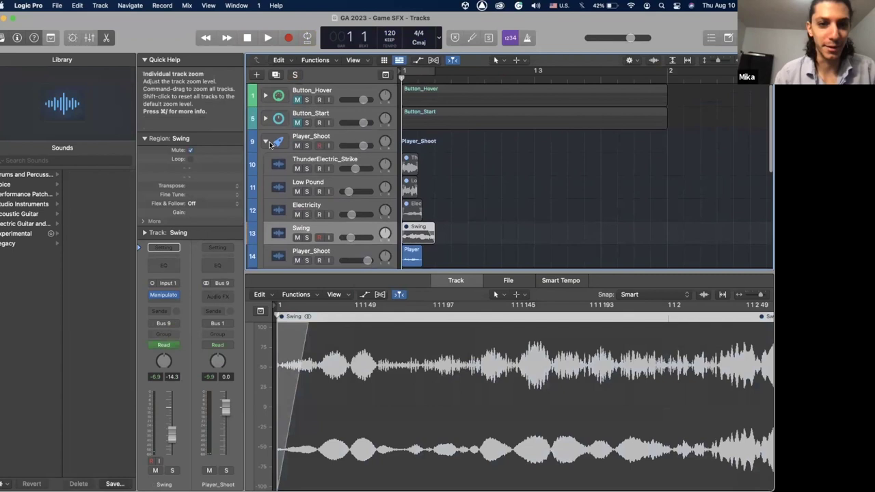
Collapse and mute the Player_Shoot stack, and unmute and select the Player_Hurt track.
click(265, 141)
click(302, 160)
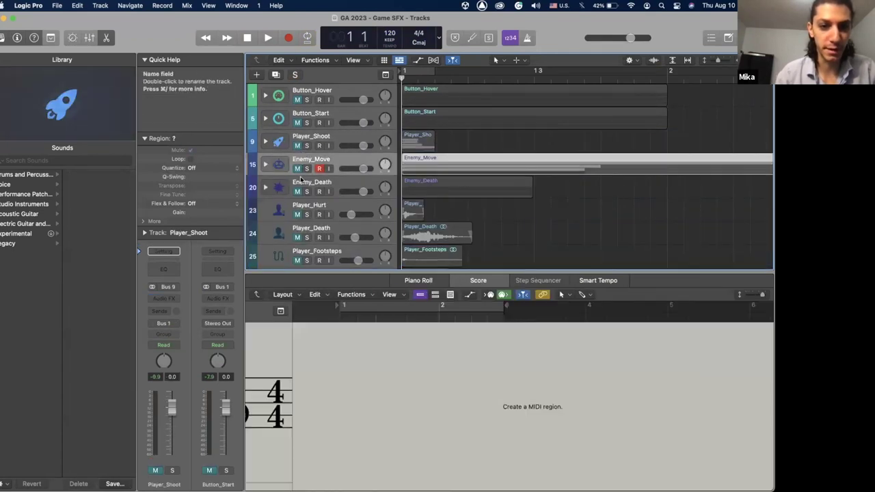
click(299, 207)
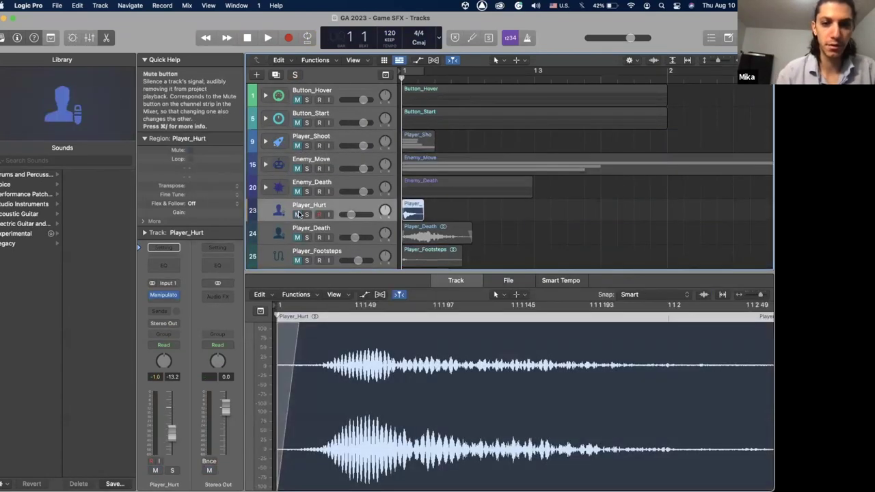
Play the Player_Hurt sound twice from the beginning.
key(space)
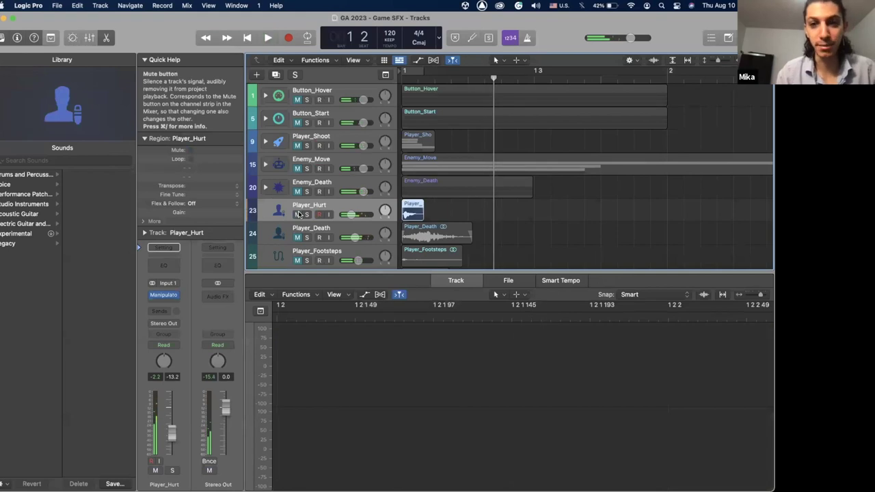
key(space)
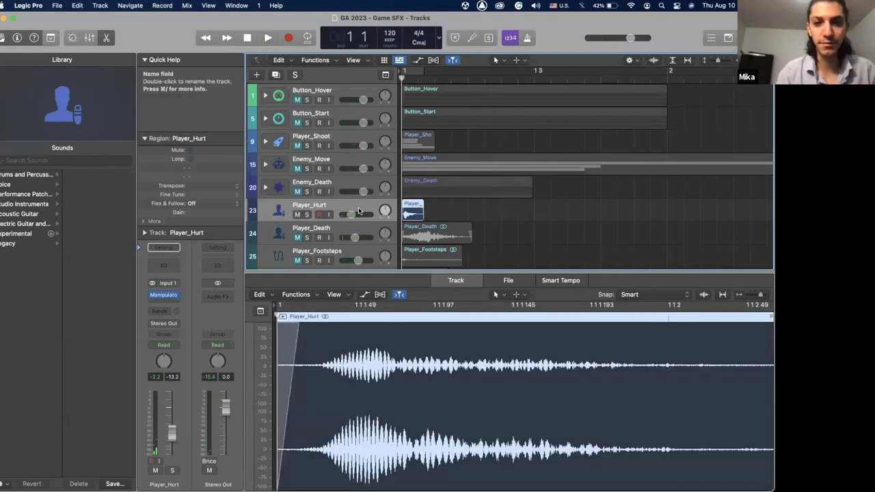
key(space)
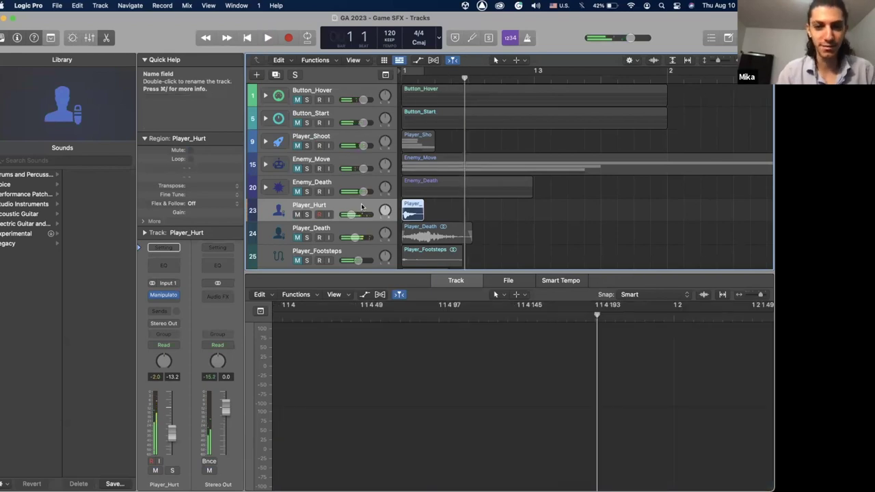
key(space)
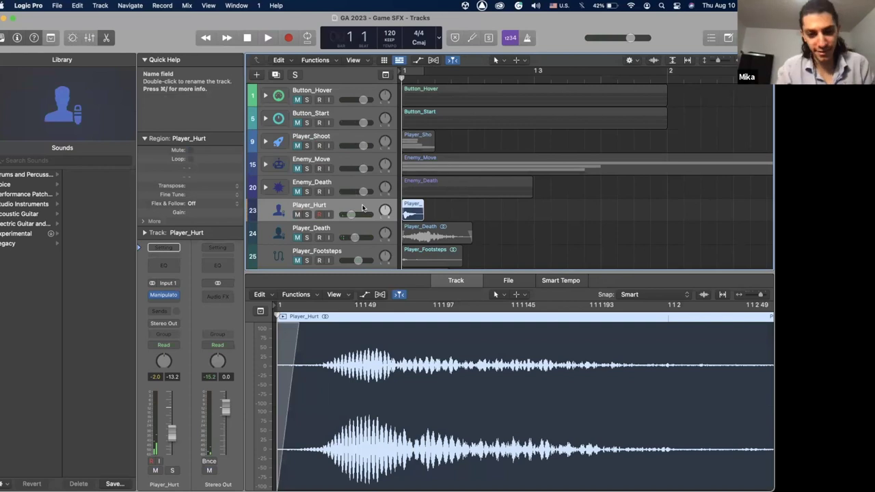
Mute the Player_Hurt track with its solo cleared, and unmute and select the Player_Death track.
click(307, 215)
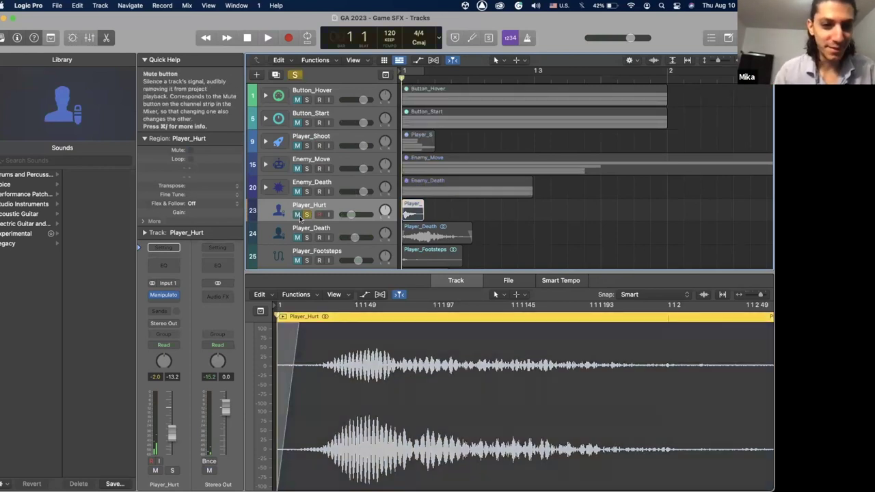
click(307, 215)
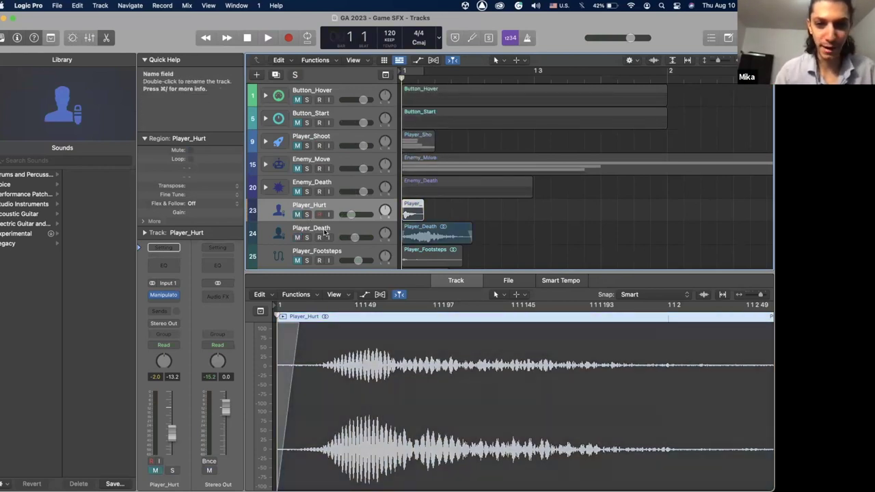
click(327, 231)
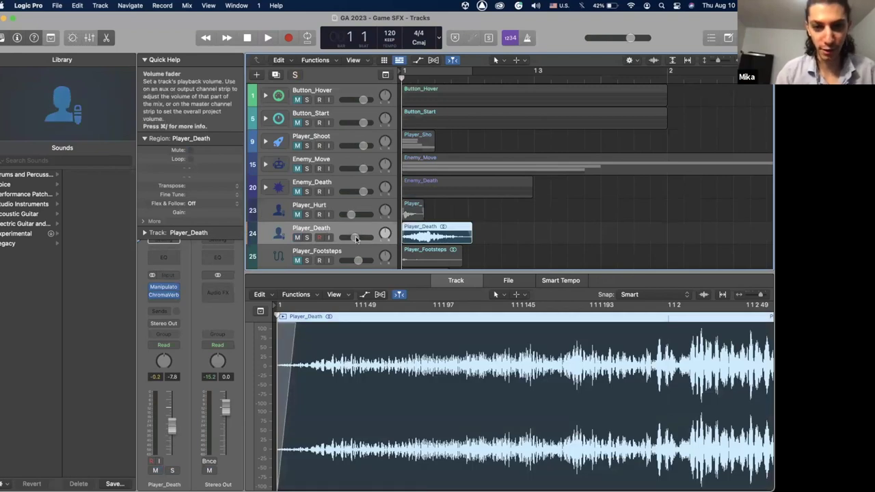
Lower the Player_Death track's volume to -21.5 dB and play its sound from the beginning.
drag(354, 237, 349, 238)
key(space)
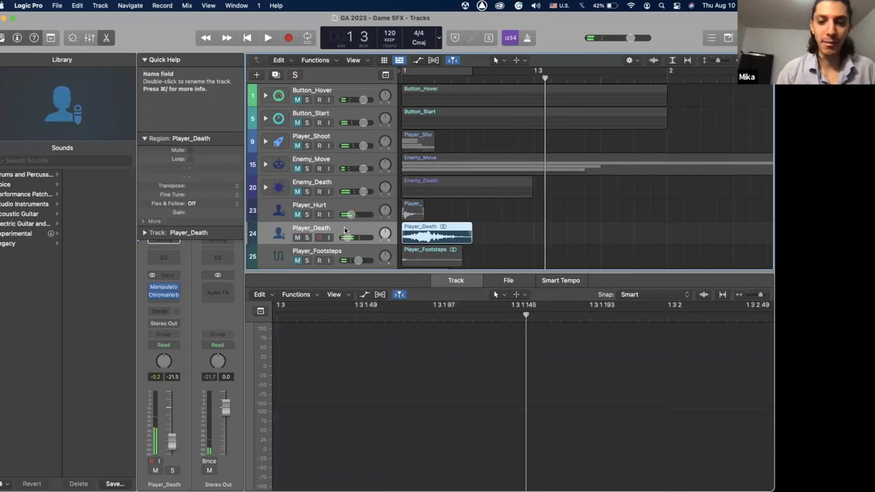
key(Return)
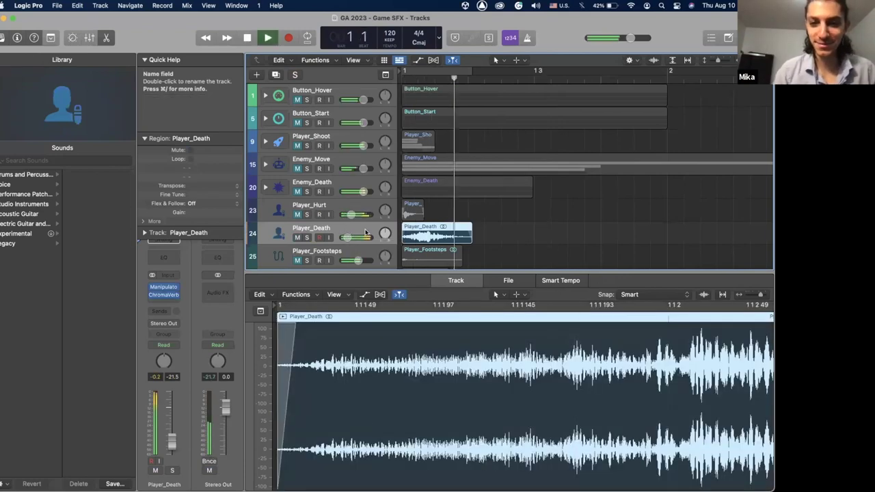
key(Return)
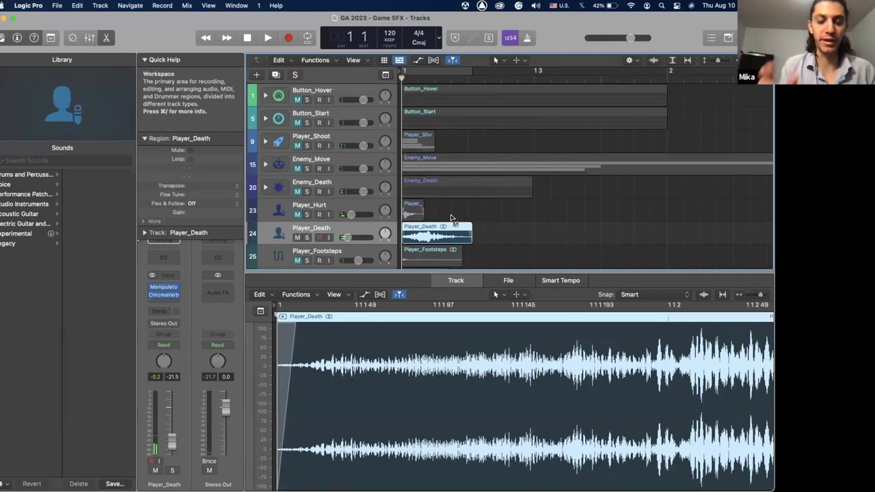
key(F4)
scroll(410, 205, right, 5)
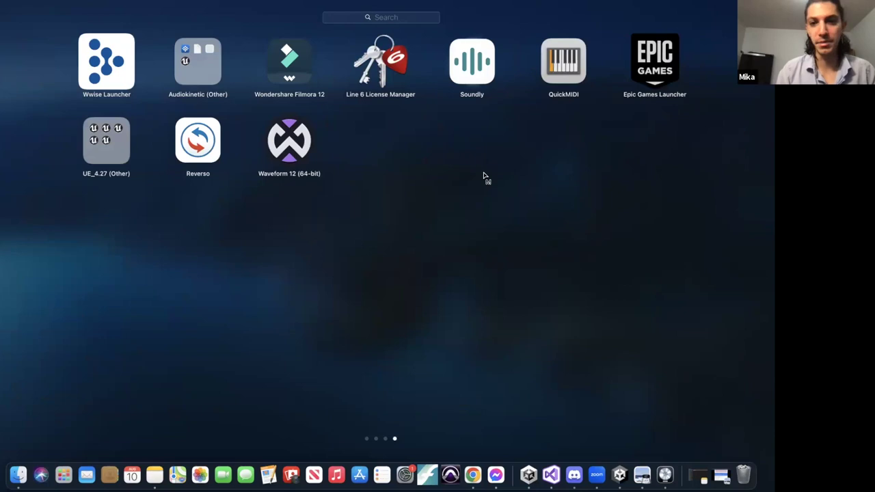
click(483, 176)
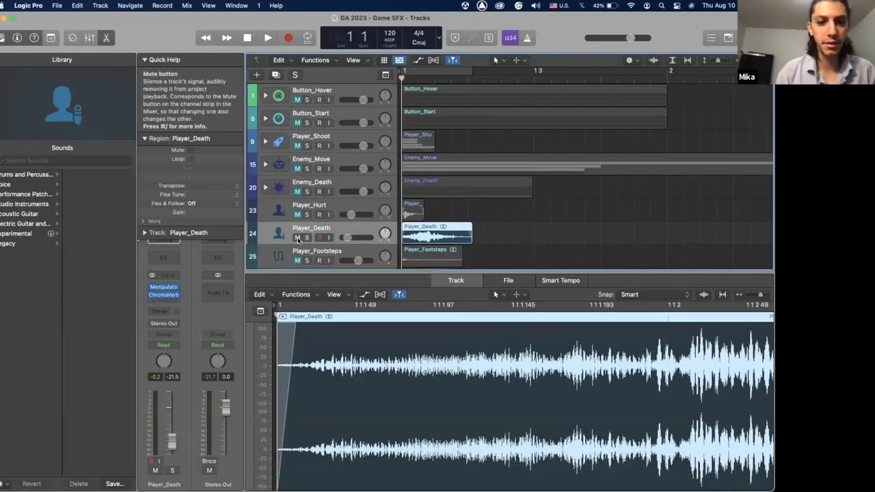
Mute the Player_Death track, and audition the Player_Footsteps track by unmuting it, playing it and muting it again.
click(298, 238)
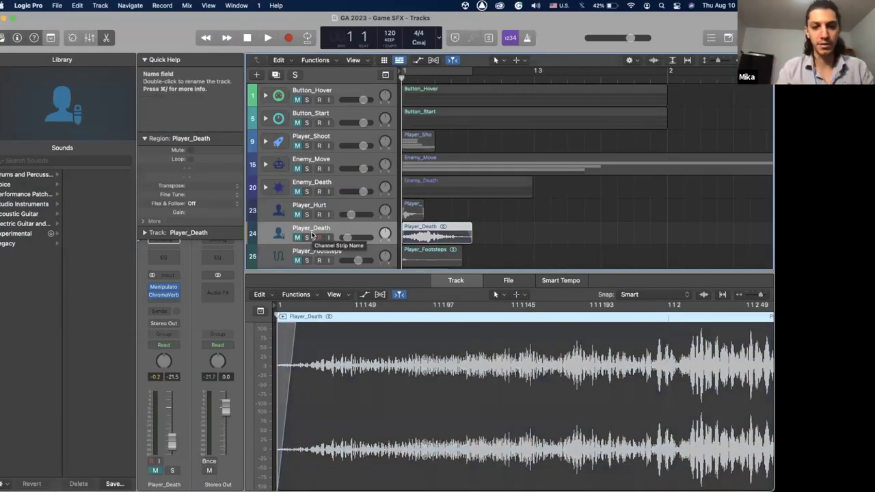
scroll(337, 210, down, 3)
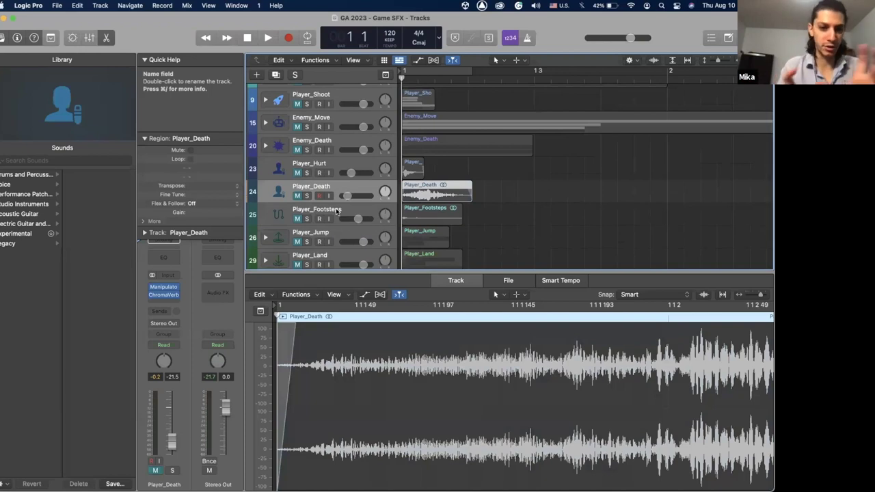
click(297, 218)
key(space)
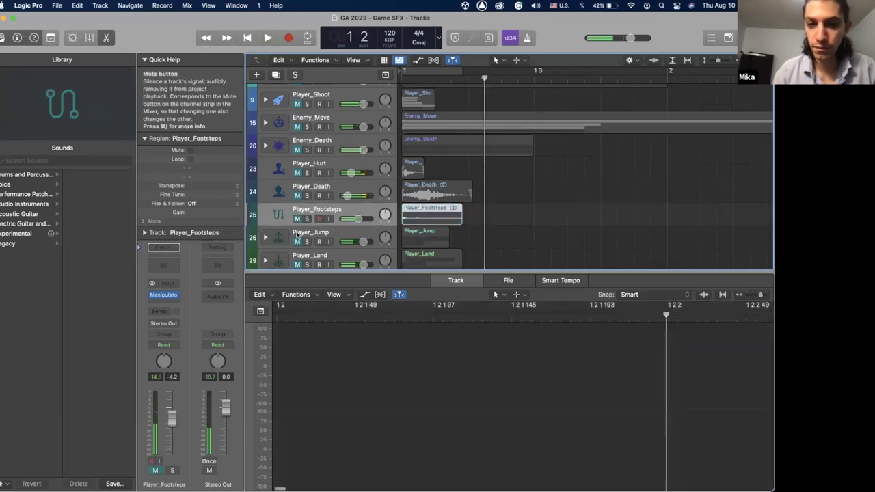
Audition the Player_Jump stack by unmuting it, and mute it again.
click(296, 242)
key(space)
key(space)
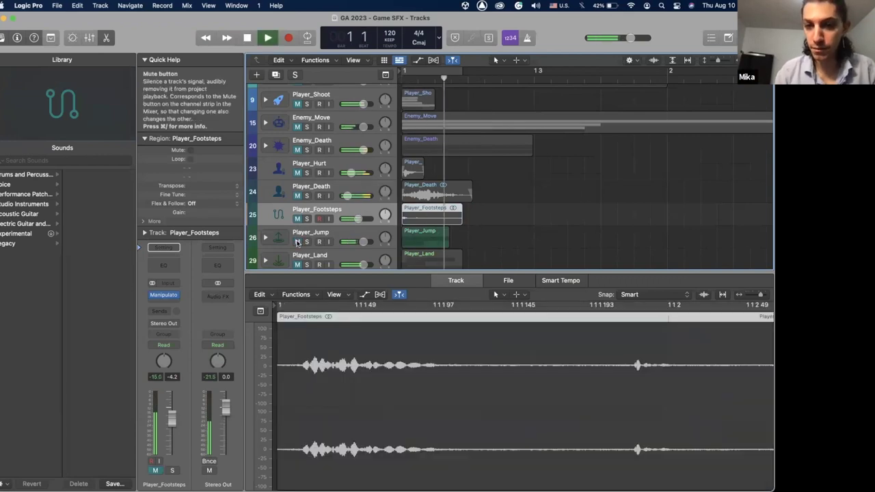
key(space)
Audition the Player_Land stack by unmuting it, and mute it again.
scroll(297, 246, down, 1)
click(298, 244)
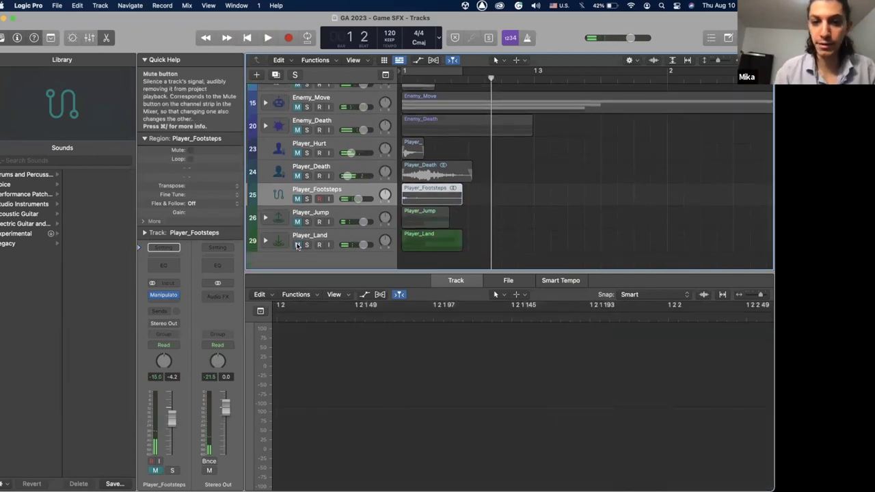
key(space)
key(space)
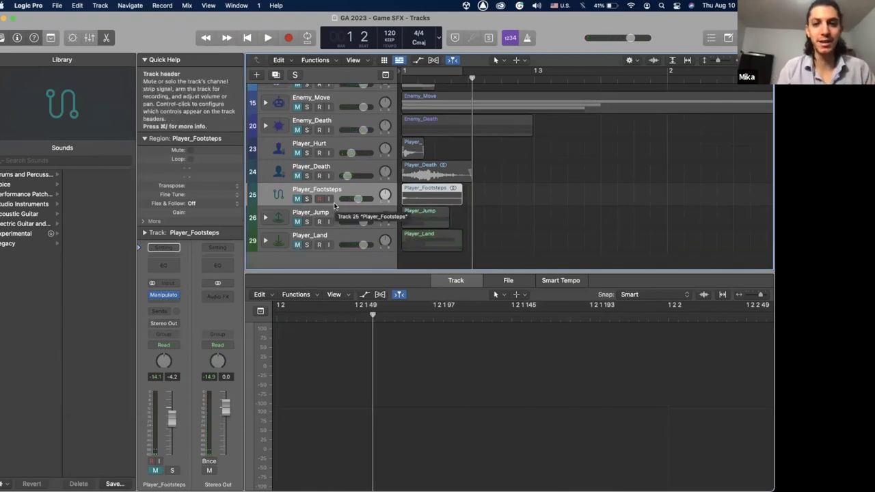
Switch to Microsoft Excel and open the recent workbook GA 2023 - Platformer Game Sound Design.
scroll(345, 199, up, 5)
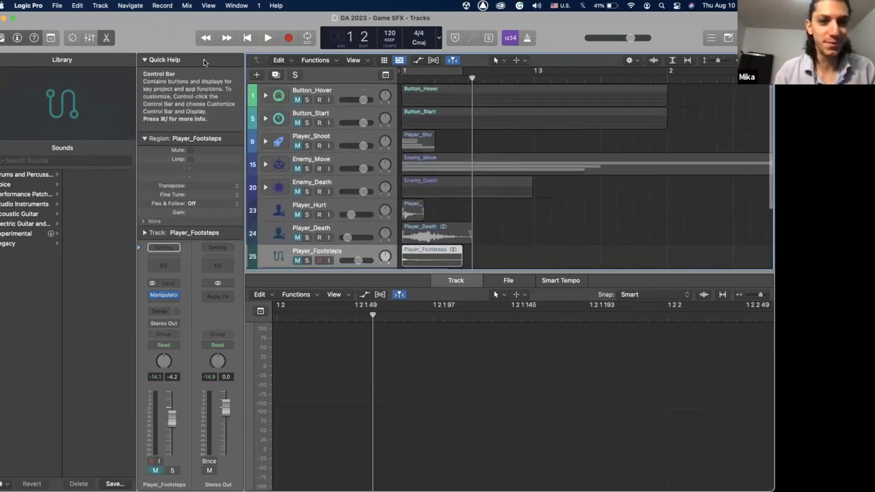
key(super+Left)
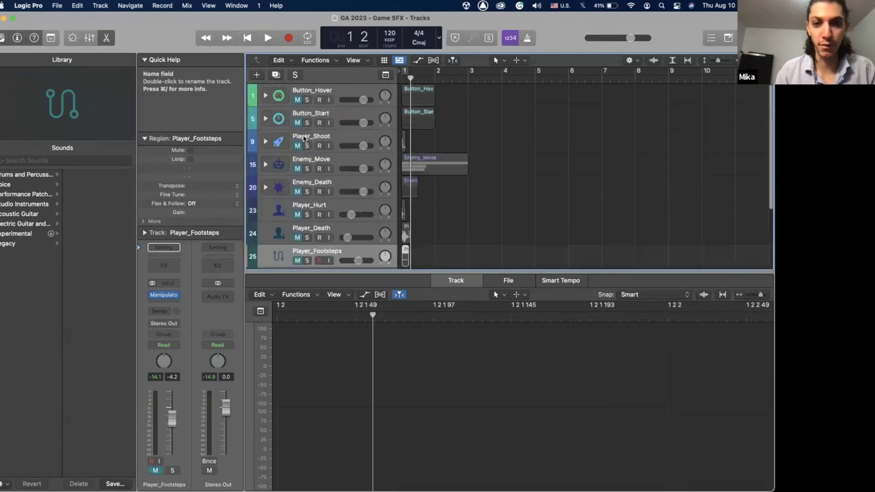
key(F4)
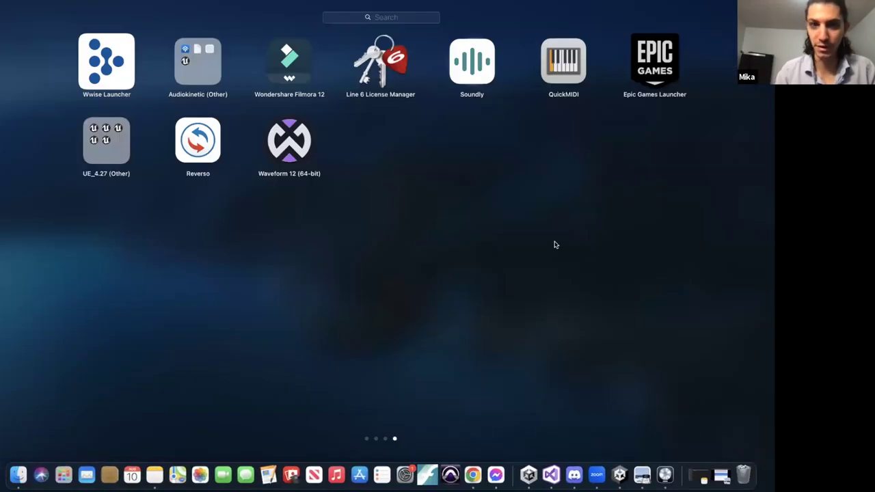
scroll(555, 245, left, 3)
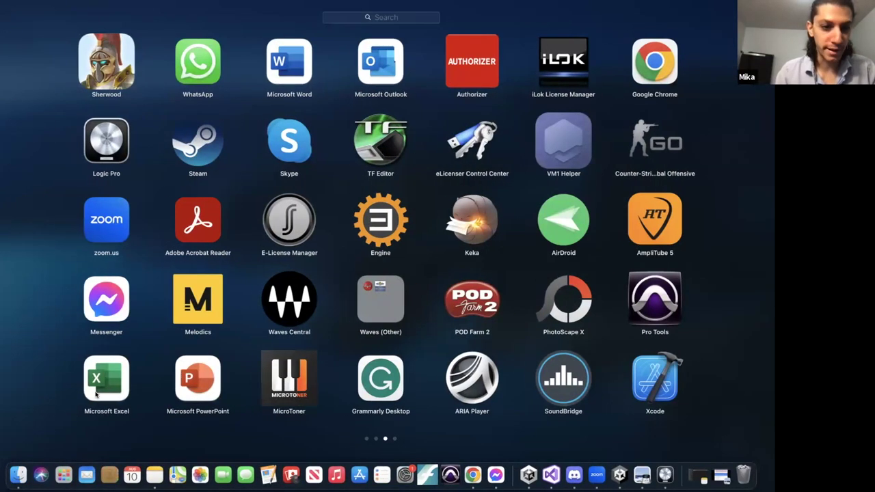
click(101, 393)
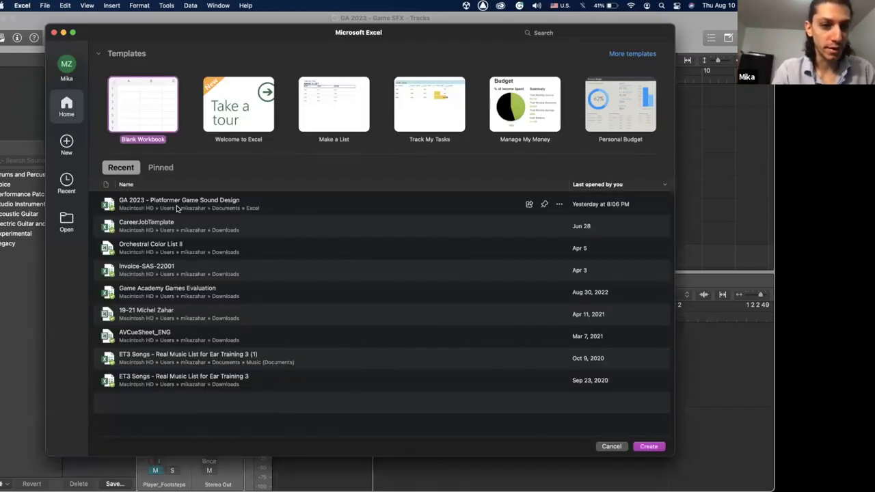
click(182, 208)
double_click(182, 209)
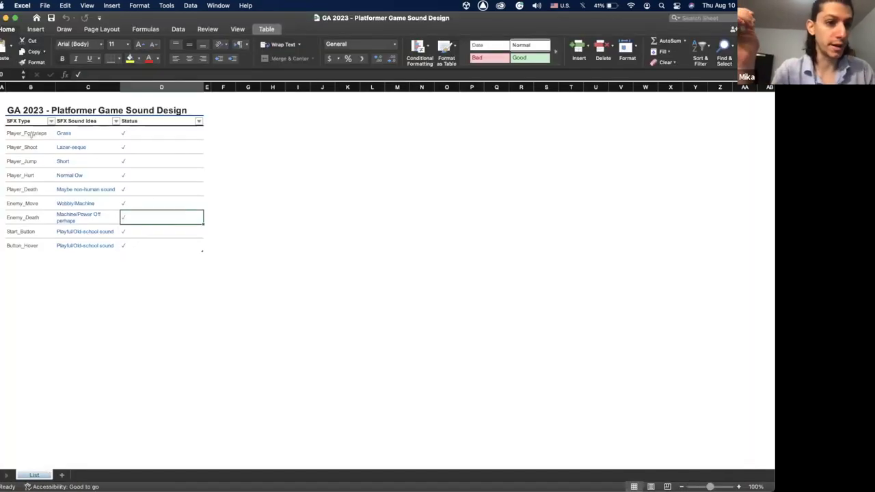
Examine the sound effect list's SFX Type, SFX Sound Idea and Status columns.
click(94, 268)
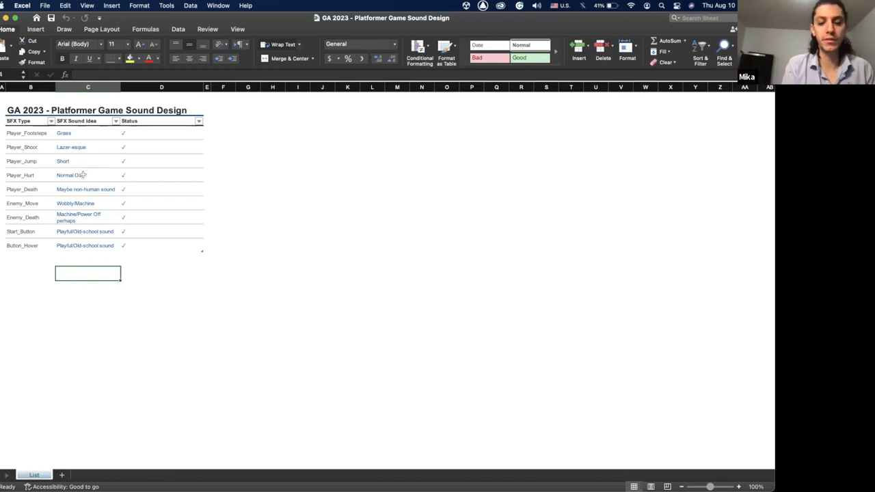
click(141, 131)
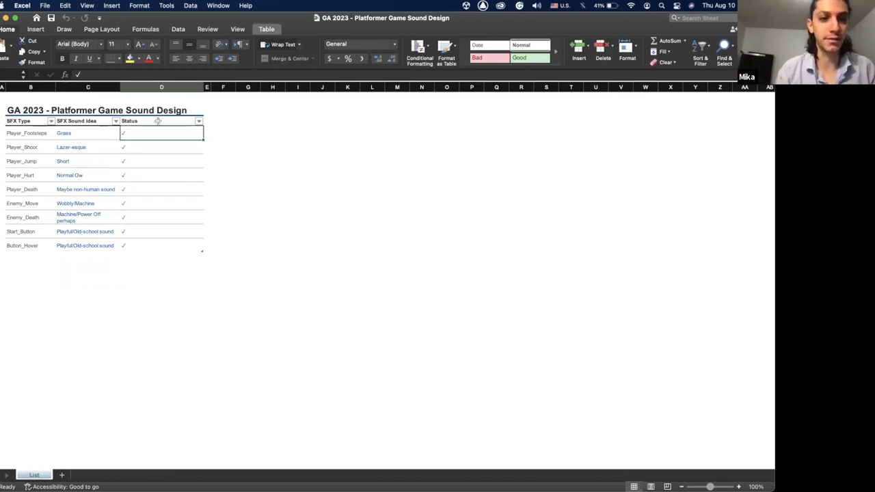
click(293, 172)
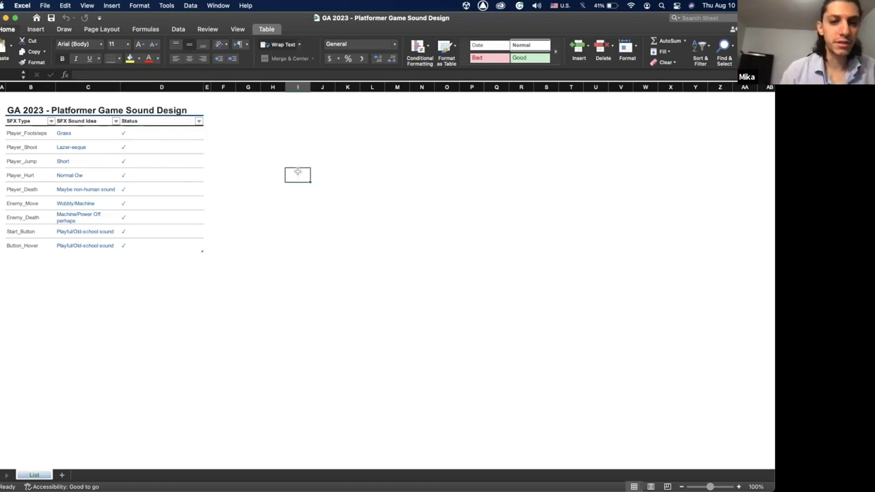
scroll(294, 173, right, 3)
scroll(294, 172, down, 1)
scroll(298, 173, left, 3)
scroll(297, 172, up, 1)
scroll(296, 171, down, 1)
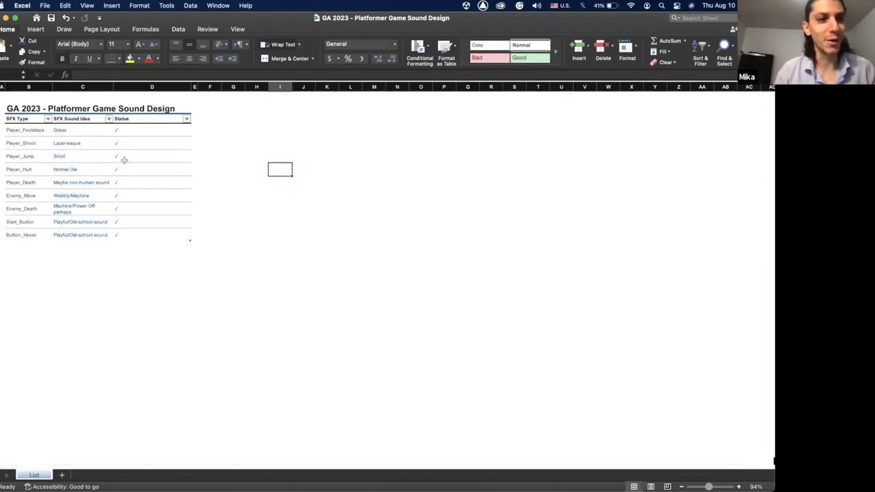
Switch to Logic Pro, close the Game SFX project without saving, and open the recent GA 2023 - Game Music project.
key(super+Tab)
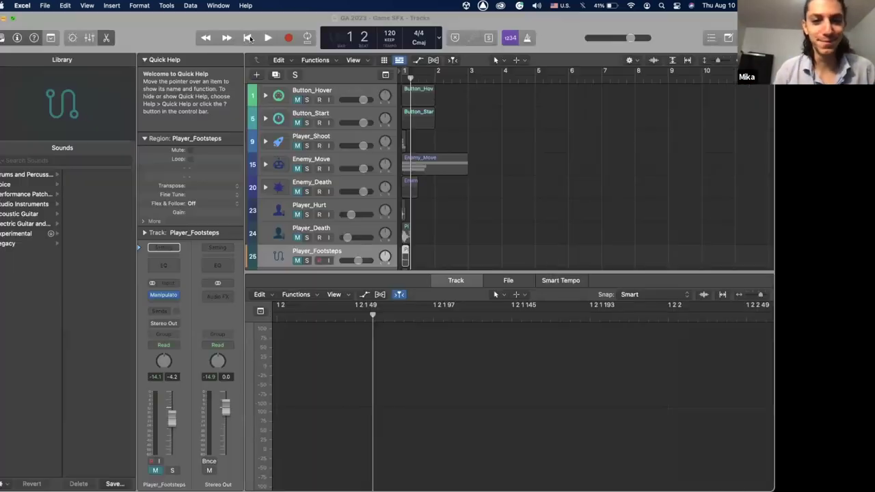
key(super+w)
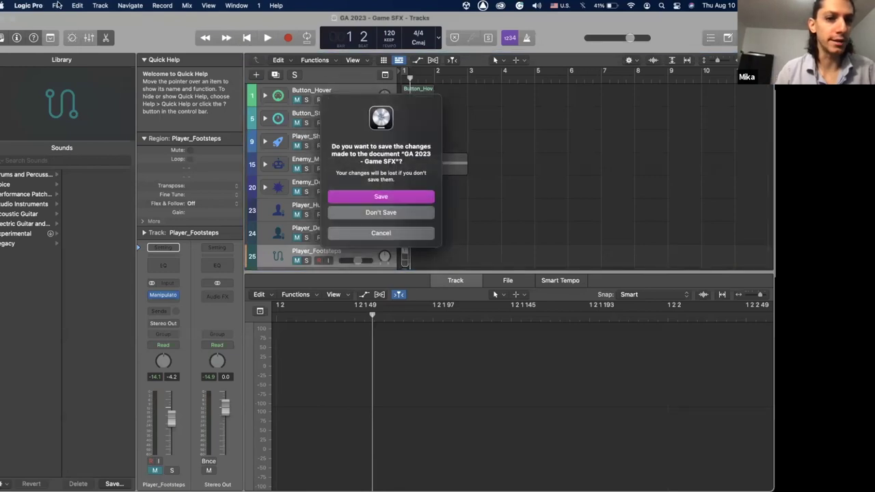
click(351, 212)
click(58, 6)
mouse_move(124, 55)
click(181, 70)
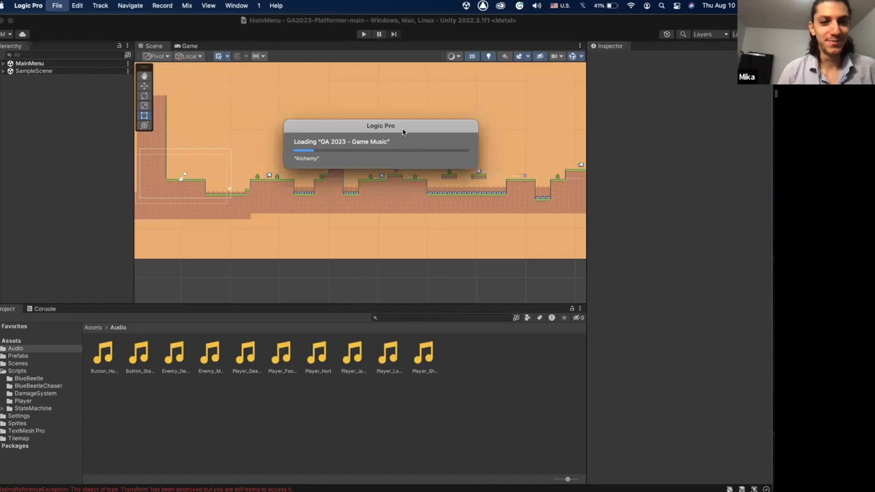
Bring the Logic Pro window of the GA 2023 - Game Music project to the front.
click(192, 302)
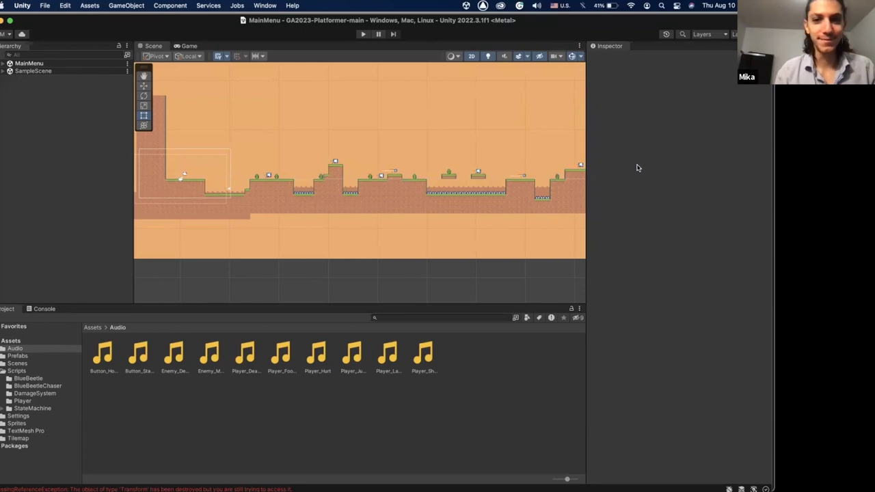
key(ctrl+Up)
click(291, 276)
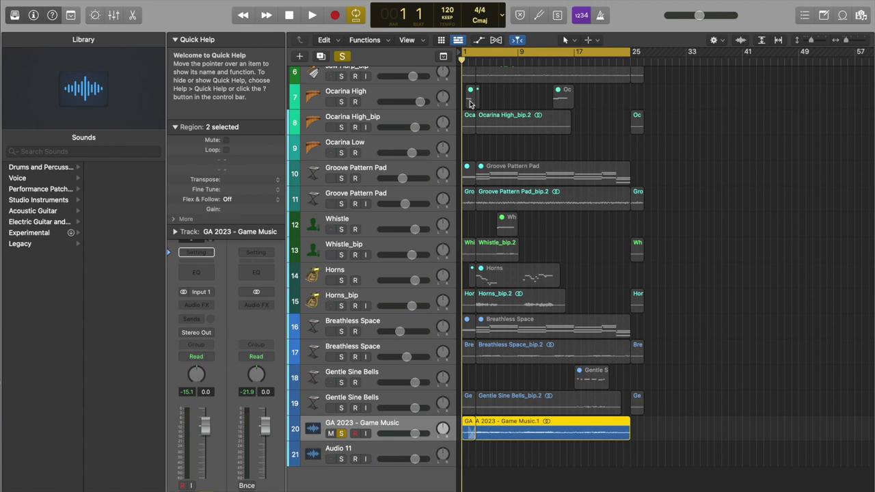
Play the soloed GA 2023 - Game Music track while reviewing the instrument tracks, and turn its solo off.
scroll(403, 160, up, 2)
scroll(402, 160, up, 6)
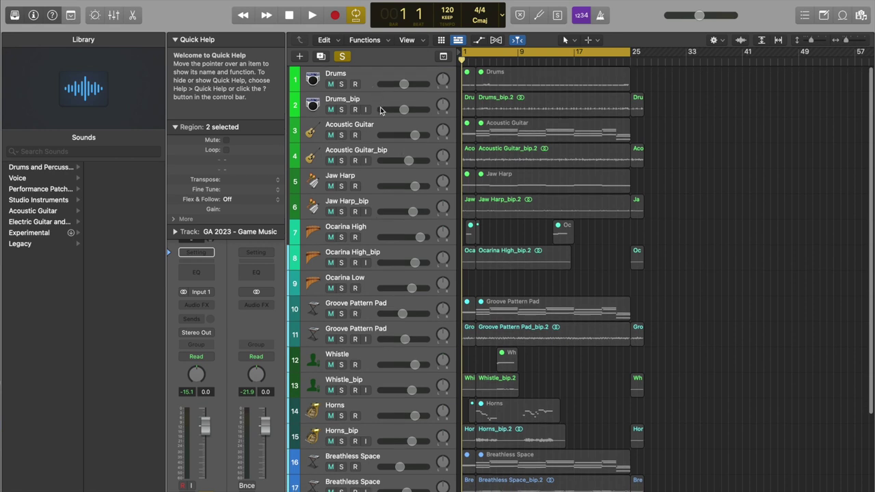
scroll(376, 223, down, 1)
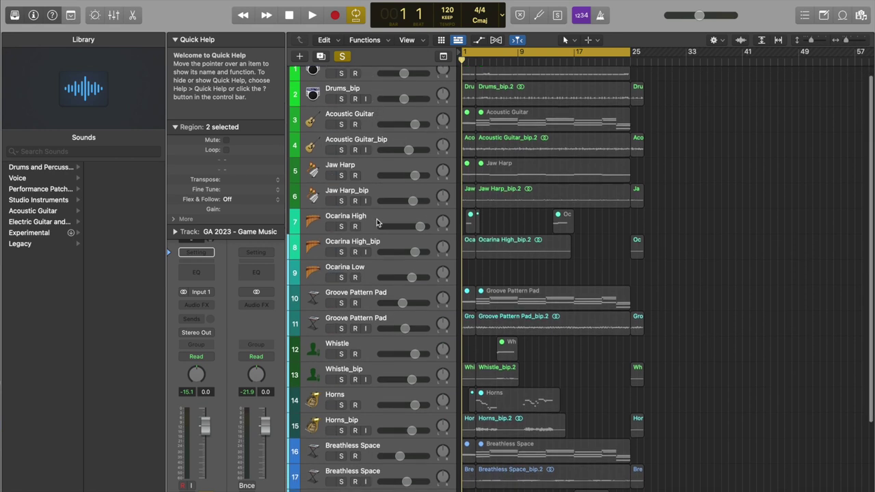
scroll(377, 219, down, 7)
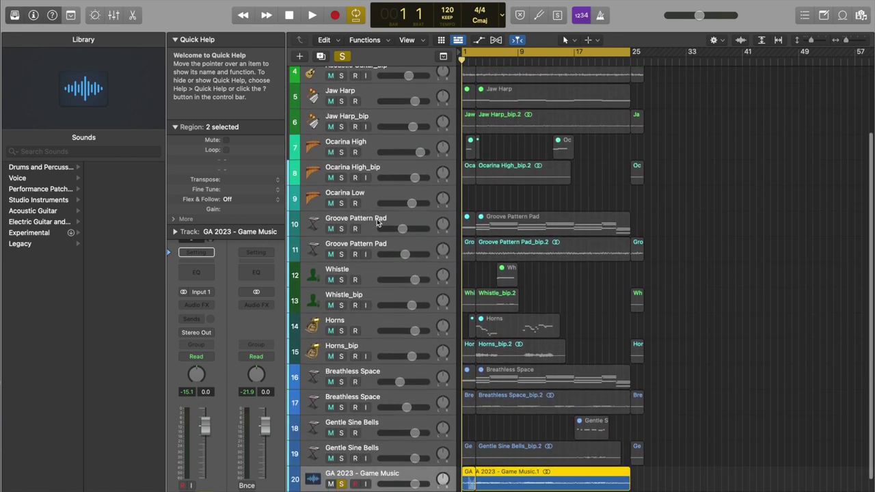
scroll(377, 219, down, 3)
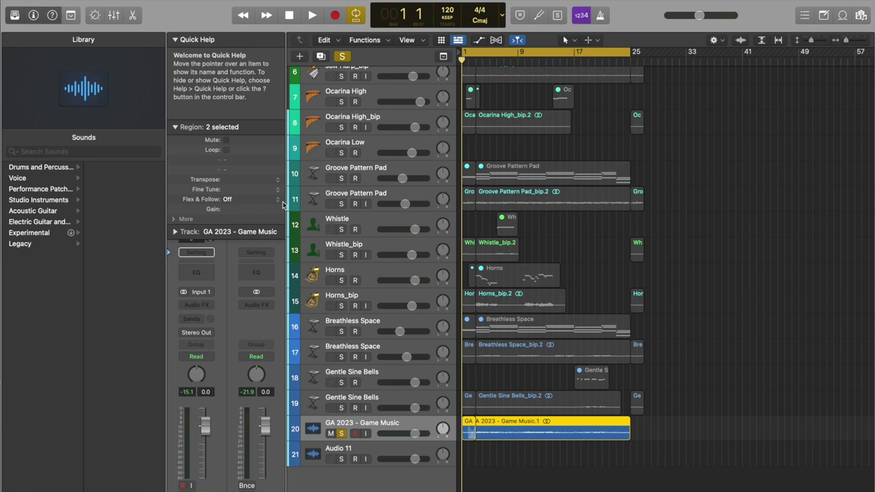
key(space)
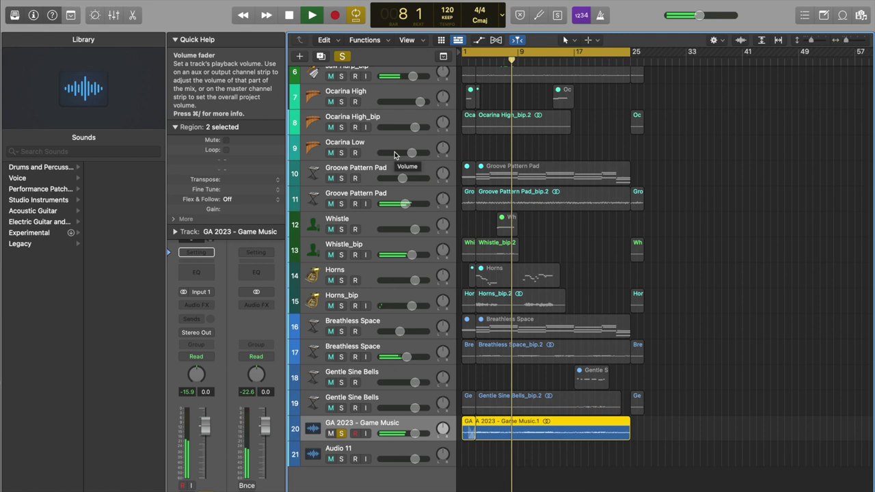
scroll(394, 155, up, 5)
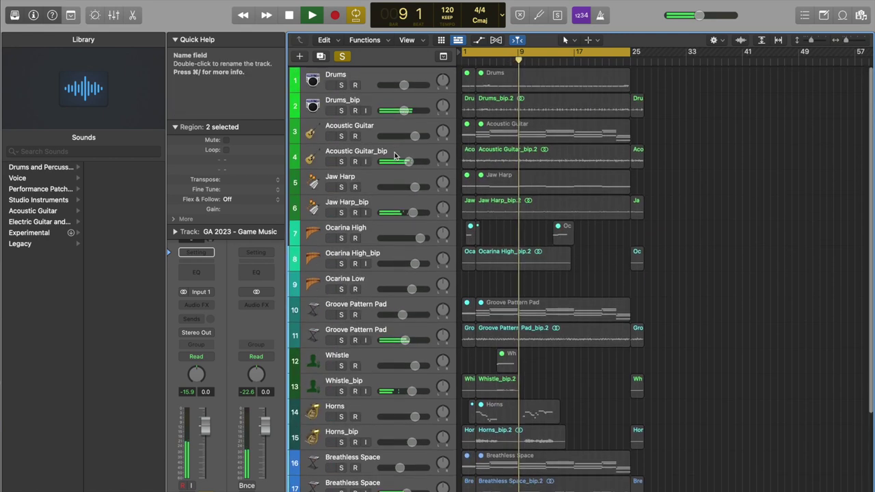
scroll(395, 154, down, 5)
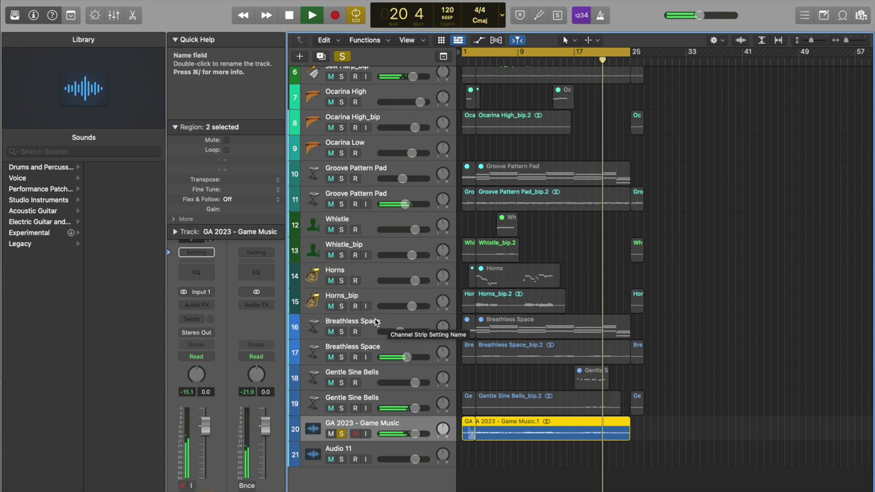
click(344, 435)
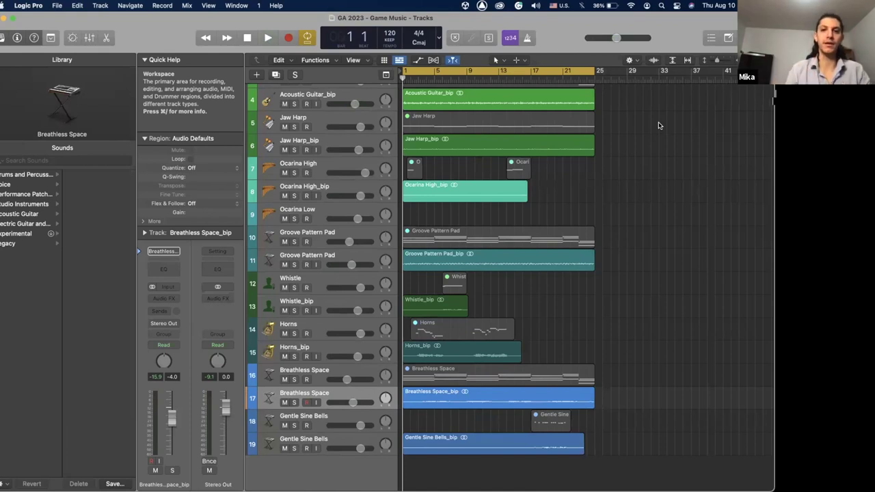
Examine the music arrangement's instrument regions from the start to the end of the cycle range.
scroll(659, 125, up, 3)
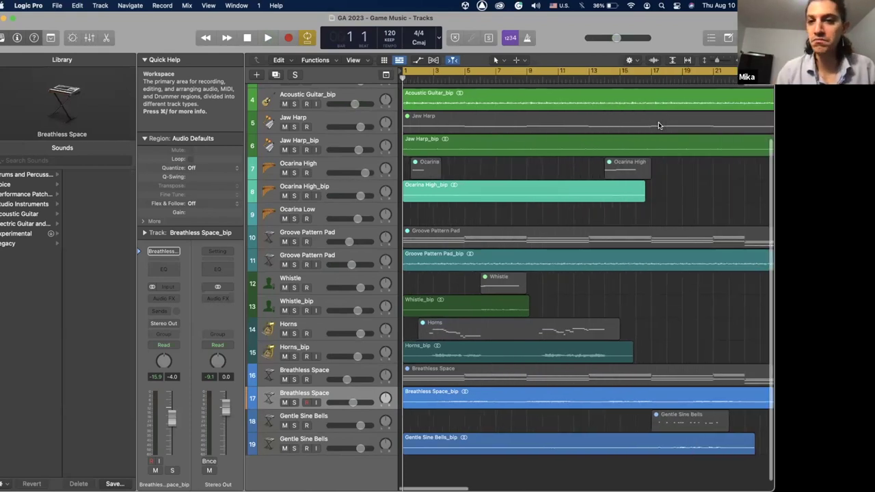
scroll(659, 126, right, 10)
scroll(652, 121, left, 3)
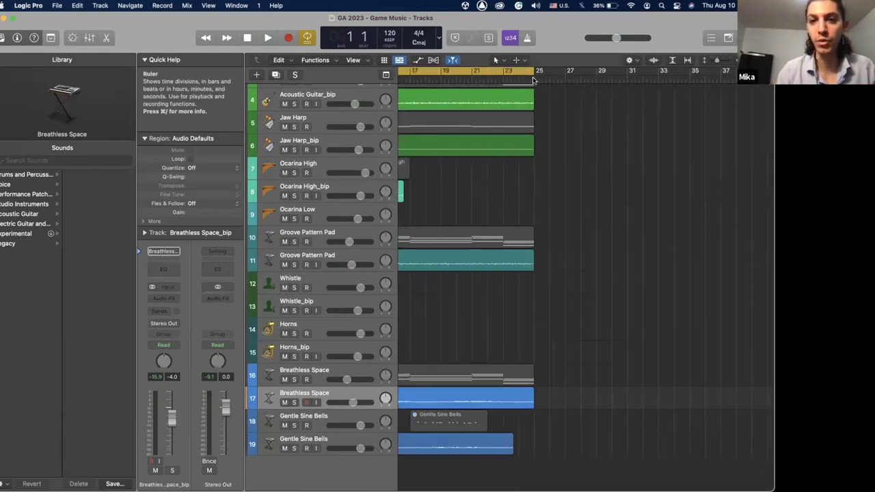
scroll(528, 85, left, 10)
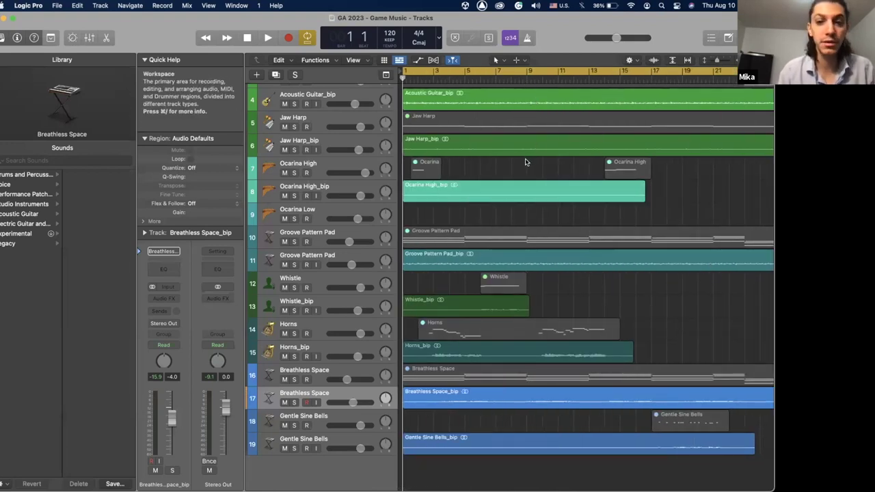
scroll(526, 162, down, 3)
scroll(526, 162, up, 5)
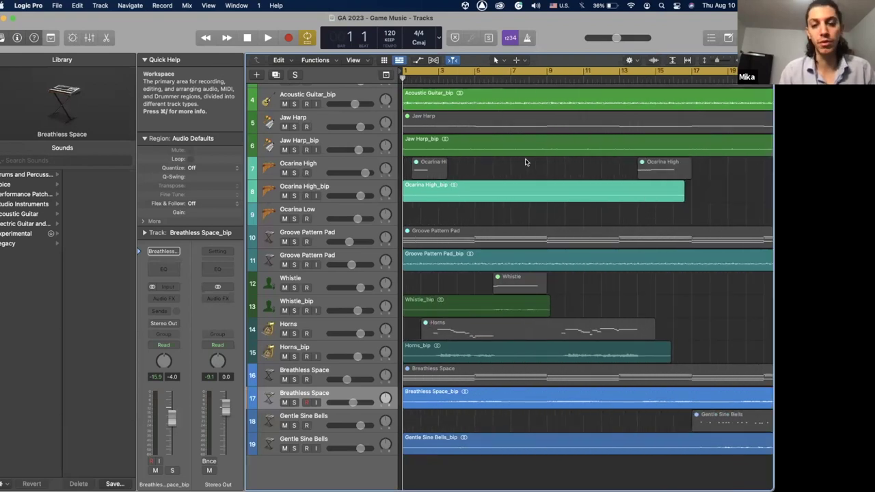
scroll(526, 162, down, 5)
scroll(526, 162, up, 3)
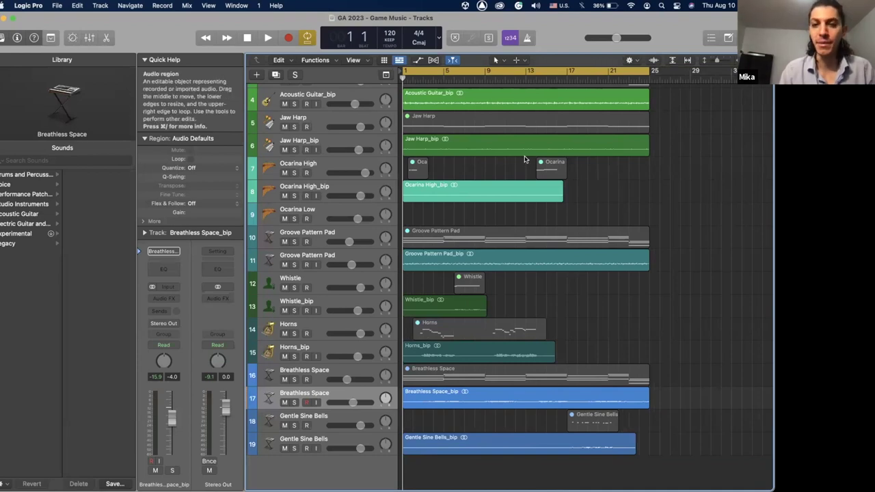
Split all regions on every track at bar 3, also splitting the notes that cross the split point.
click(413, 77)
scroll(413, 79, up, 5)
scroll(413, 79, up, 3)
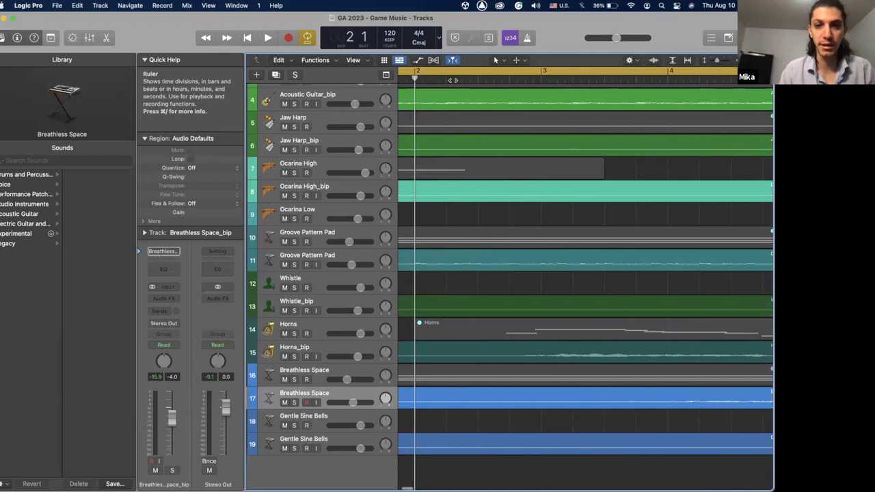
click(542, 79)
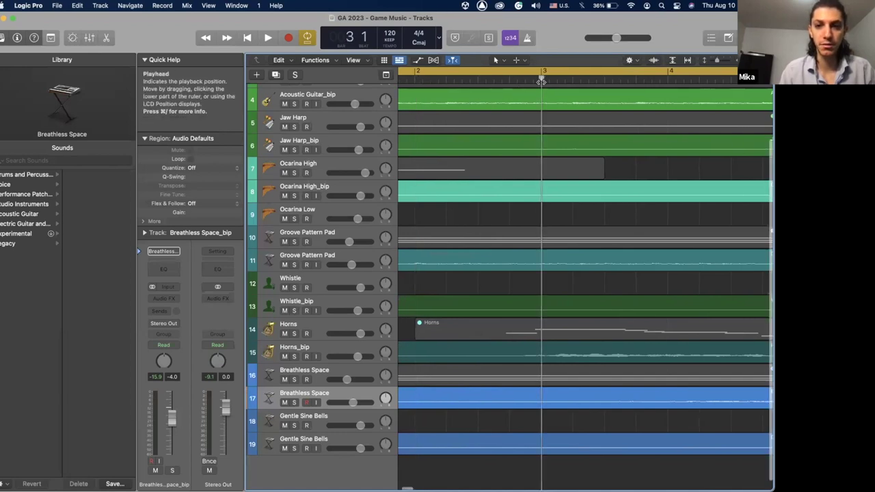
scroll(541, 80, down, 5)
scroll(477, 91, down, 6)
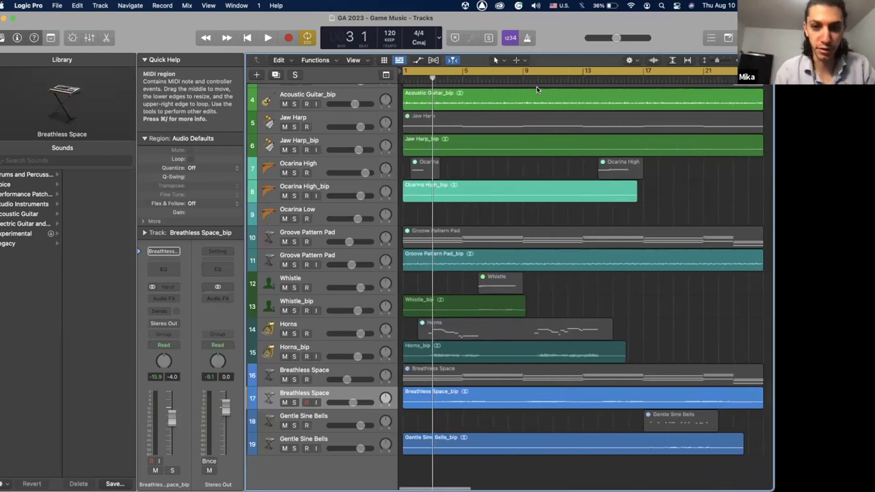
key(super+a)
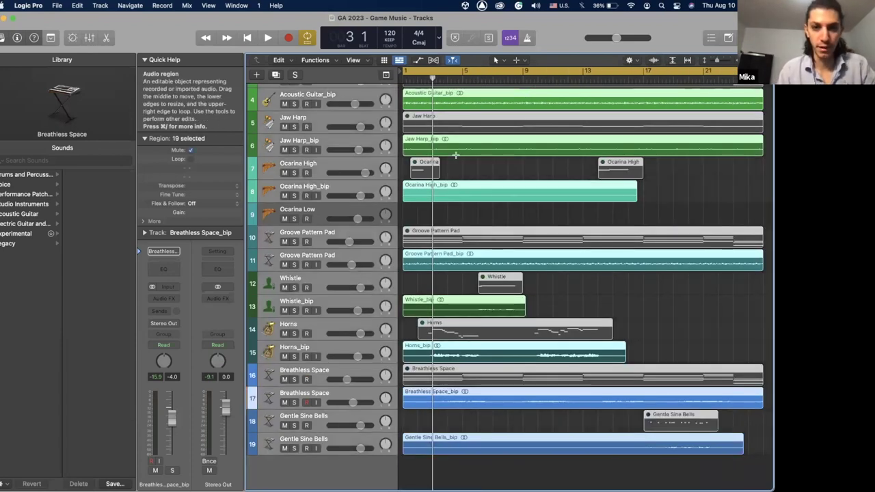
key(super+t)
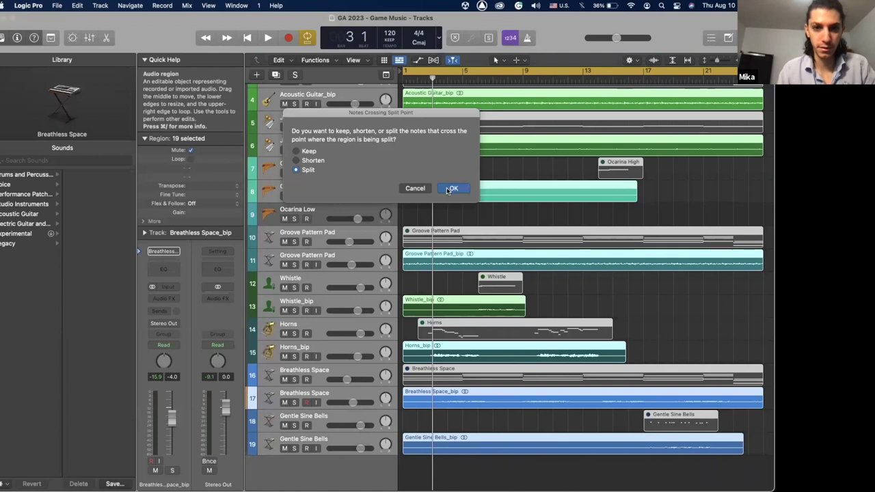
click(451, 188)
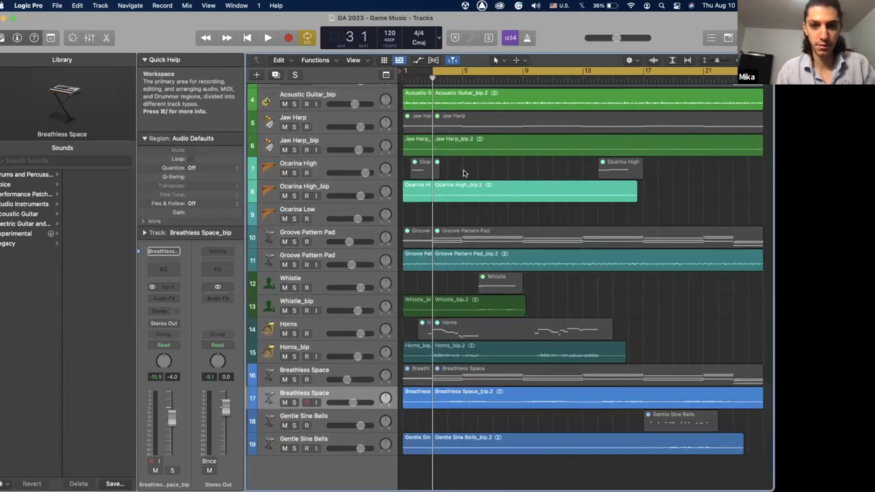
Copy the opening two-bar audio regions of all nine bounced (_bip) tracks to bar 25, at the end of the song.
click(418, 443)
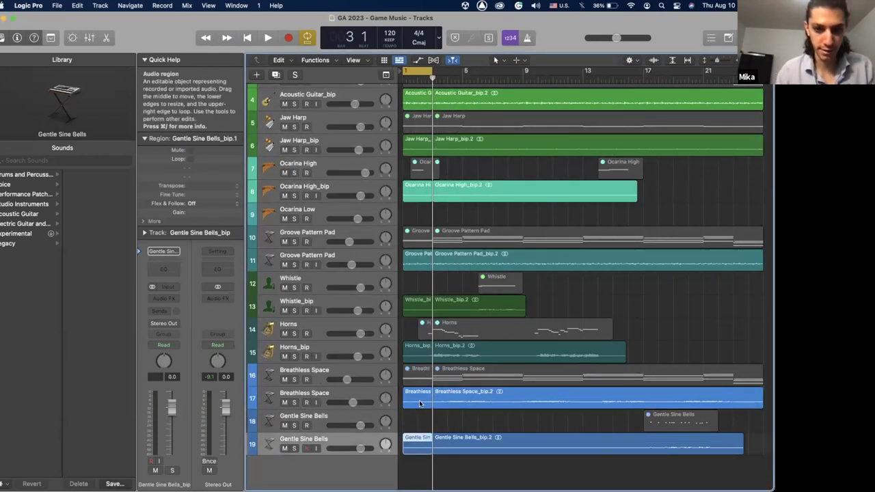
shift+click(418, 397)
shift+click(417, 360)
shift+click(414, 264)
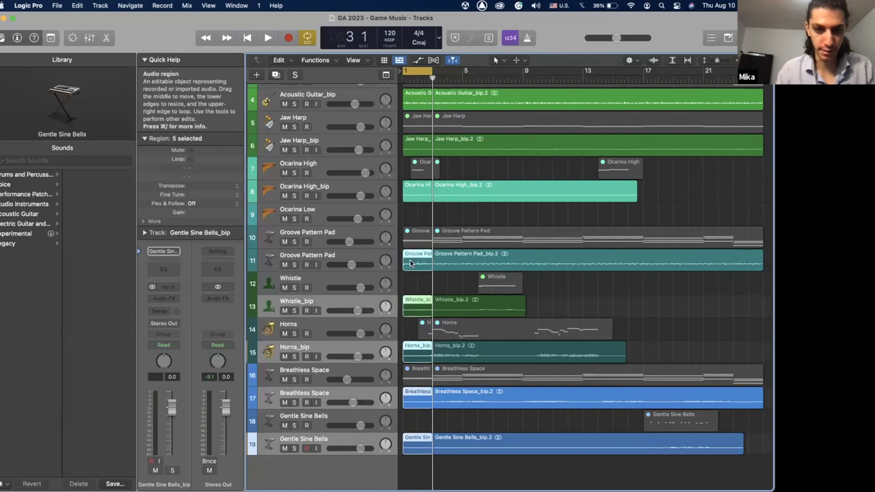
shift+click(417, 193)
shift+click(415, 151)
scroll(415, 147, up, 1)
shift+click(417, 102)
scroll(417, 110, up, 3)
shift+click(414, 120)
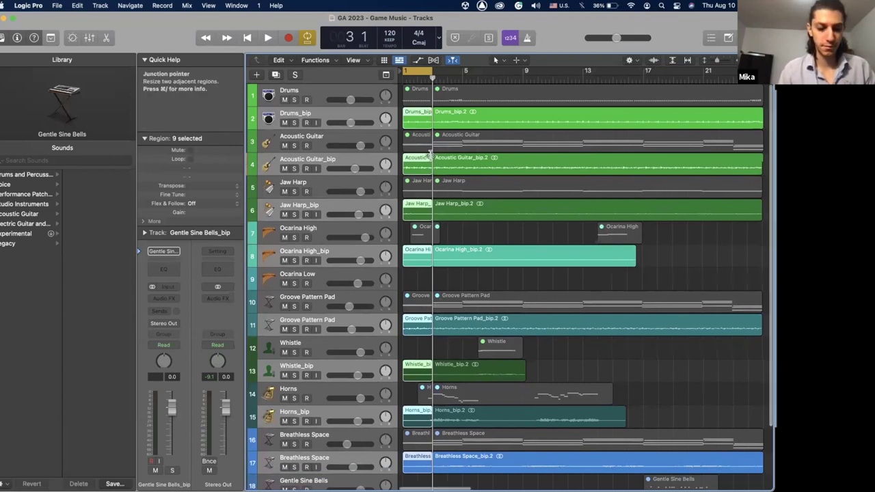
scroll(430, 157, down, 6)
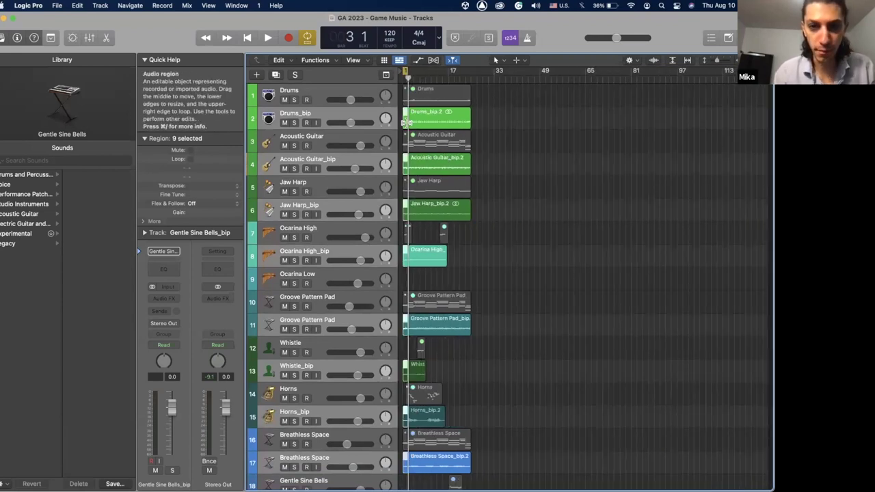
drag(406, 123, 474, 130)
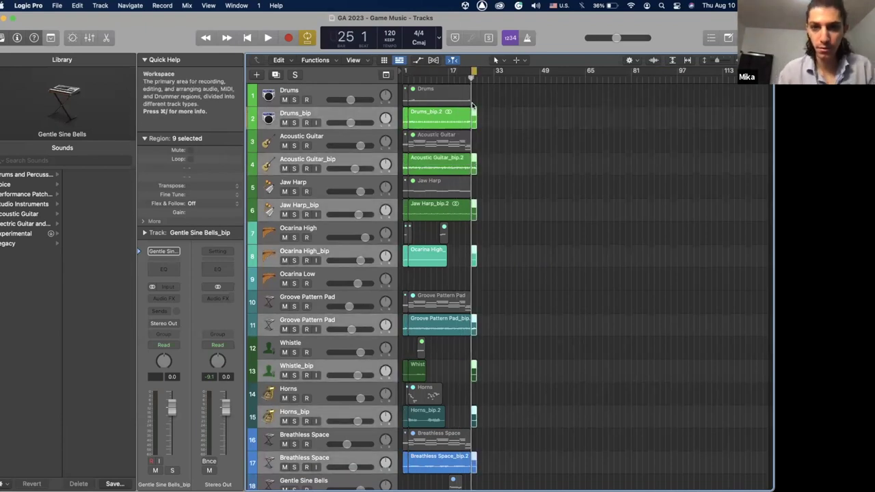
scroll(472, 106, up, 5)
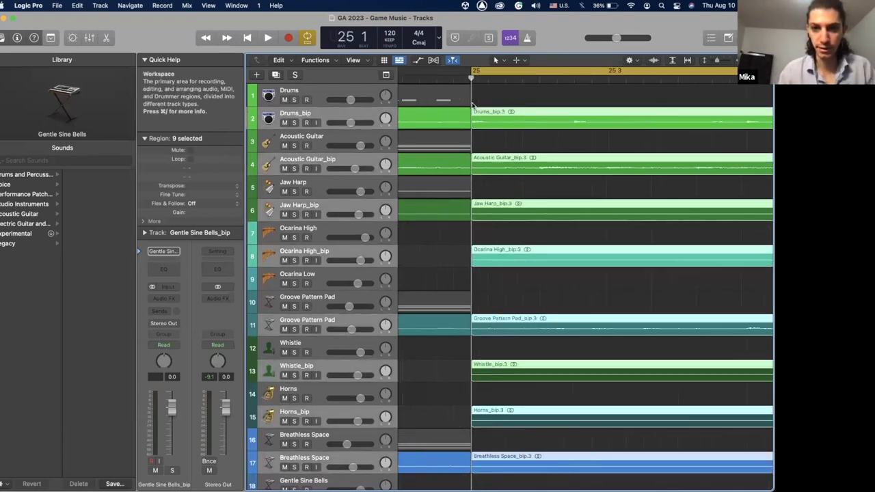
scroll(472, 104, down, 3)
scroll(472, 104, left, 5)
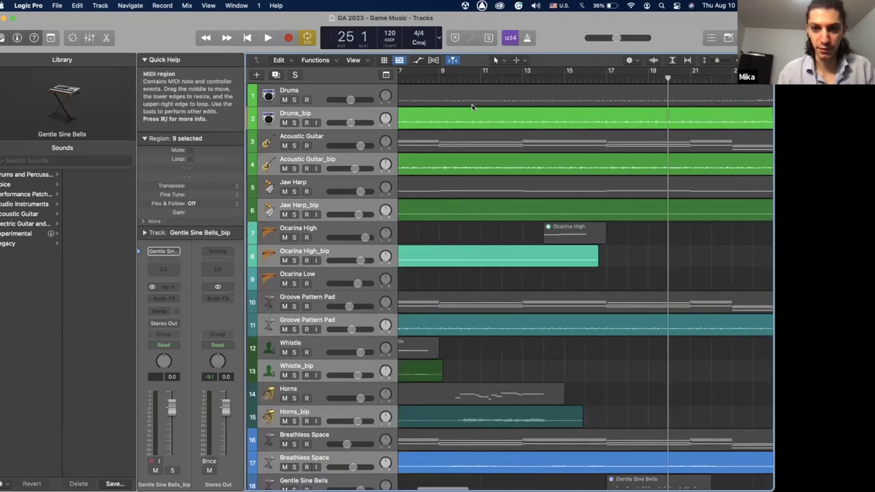
scroll(472, 104, down, 3)
click(482, 233)
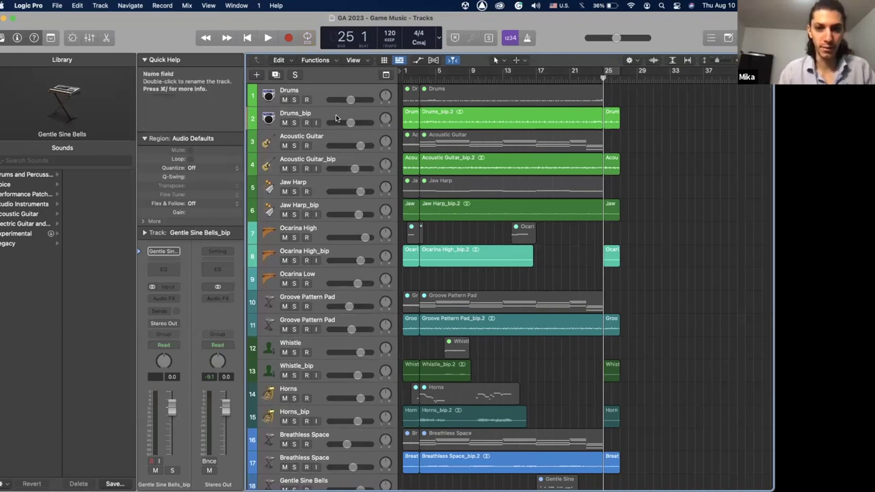
Bounce the project from bar 1 to bar 27 offline as a 24-bit, 44100 Hz Wave named "GA 2023 - Game Music" on the Desktop.
key(super+a)
key(super+b)
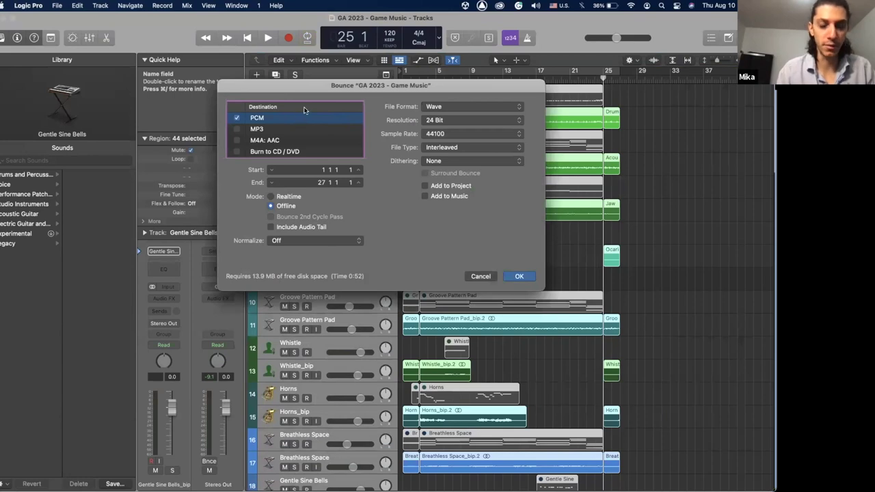
key(Return)
click(237, 106)
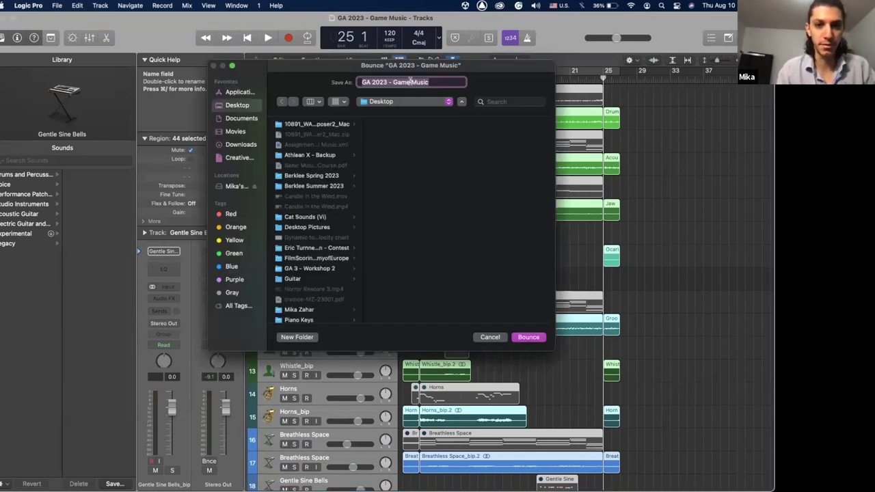
key(Return)
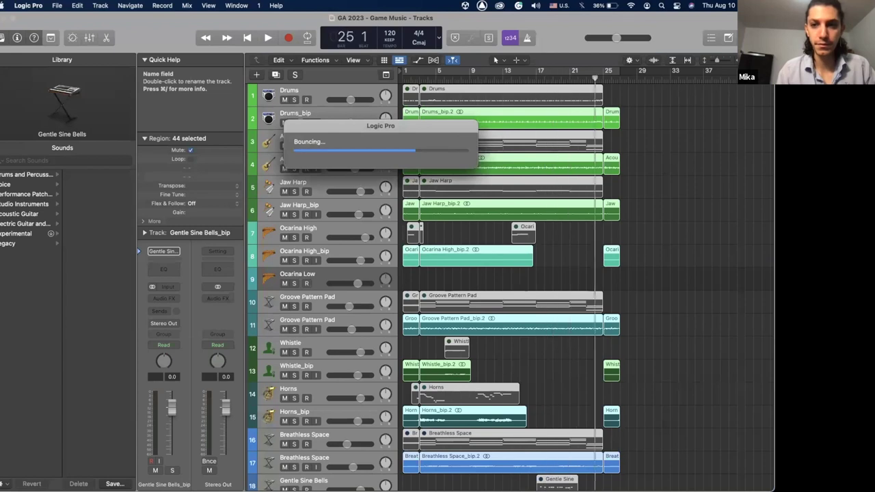
Add two new audio tracks below the last Gentle Sine Bells track.
scroll(329, 431, down, 3)
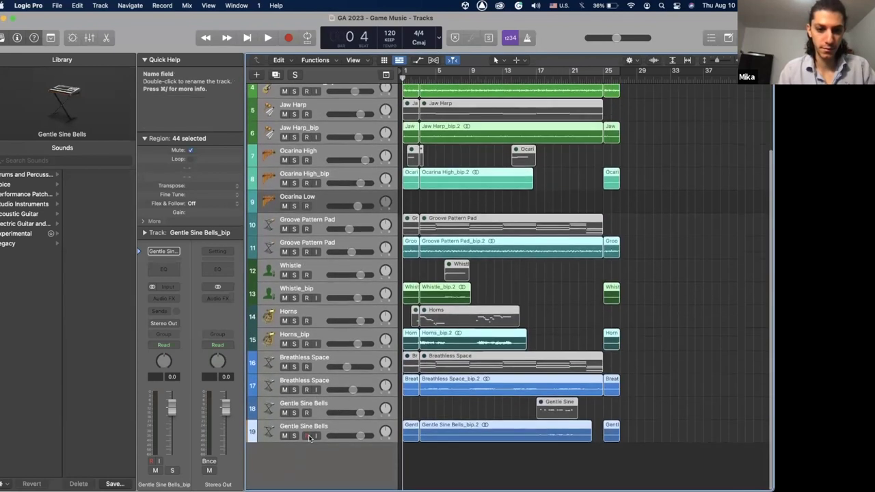
click(329, 431)
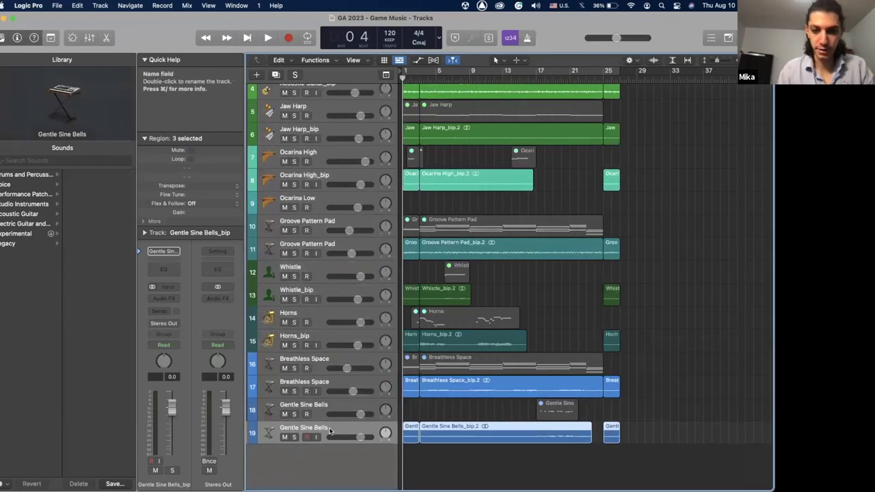
key(alt+super+a)
key(alt+super+a)
scroll(321, 411, down, 2)
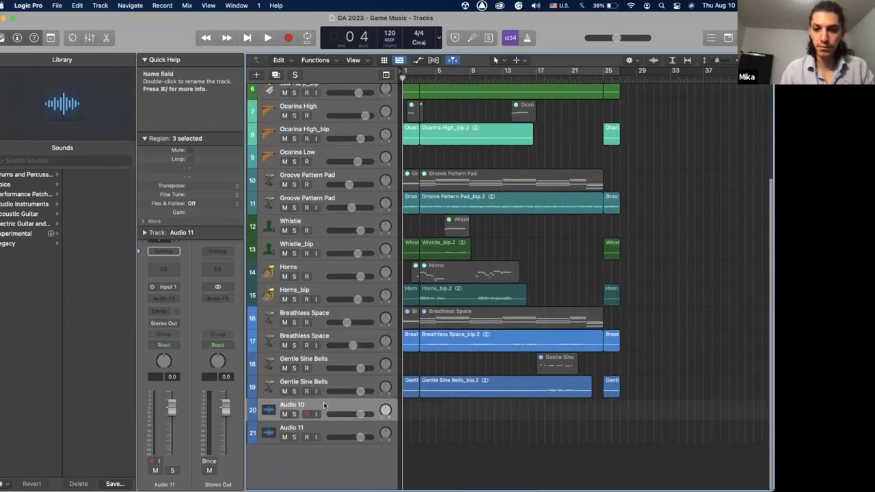
Import "GA 2023 - Game Music.wav" from the desktop onto the first new audio track at bar 1 and solo that track.
key(ctrl+Right)
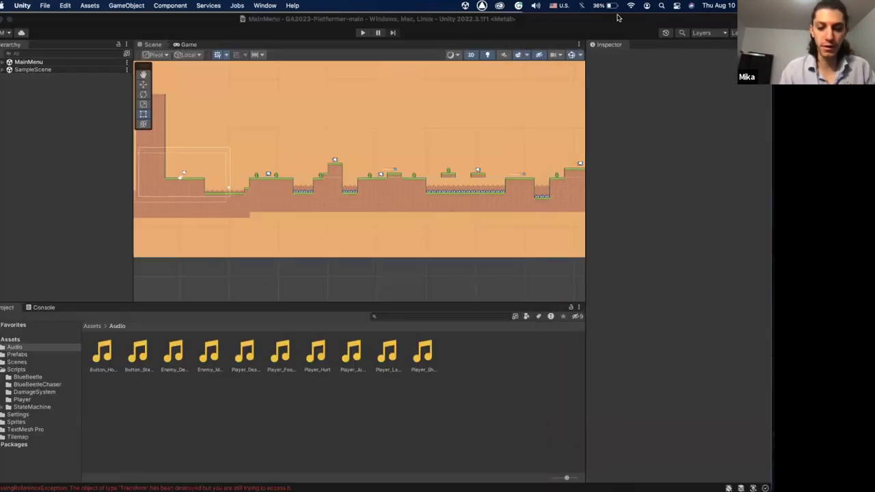
key(super+m)
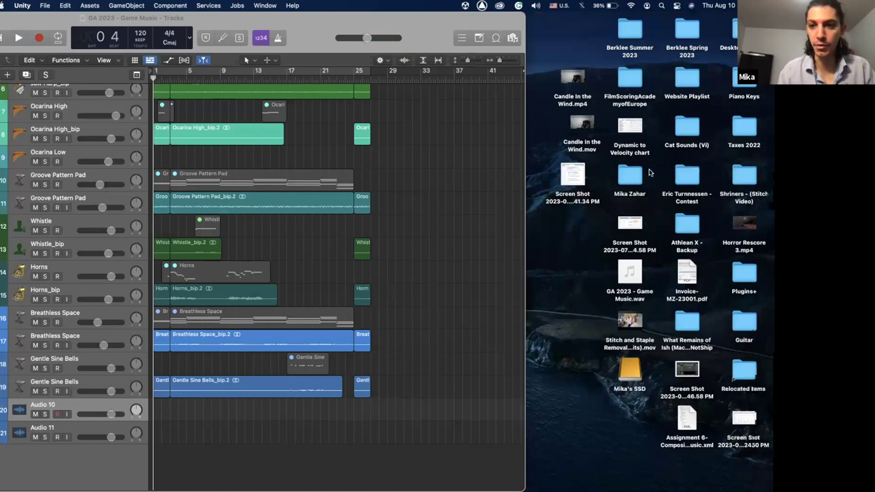
drag(632, 266, 199, 410)
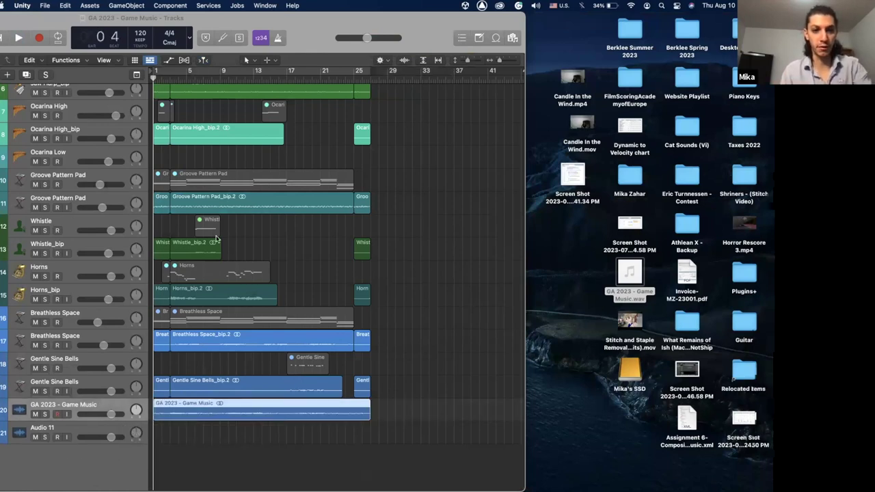
scroll(349, 137, up, 1)
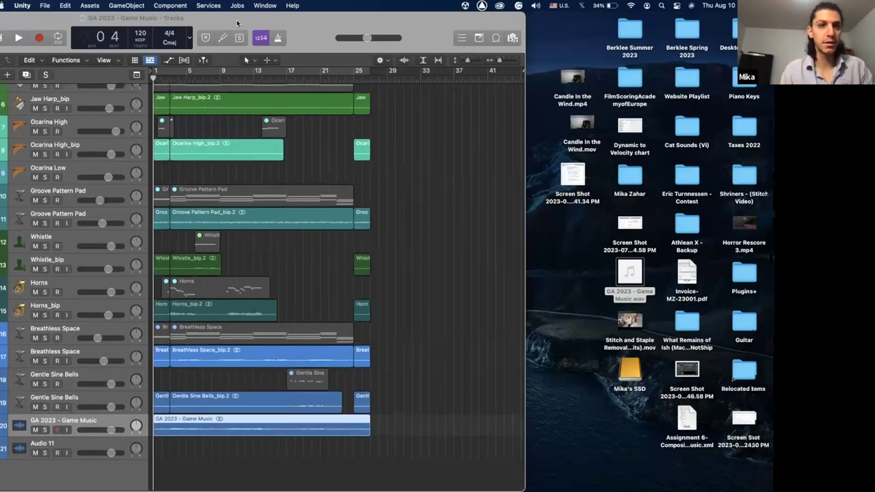
double_click(238, 24)
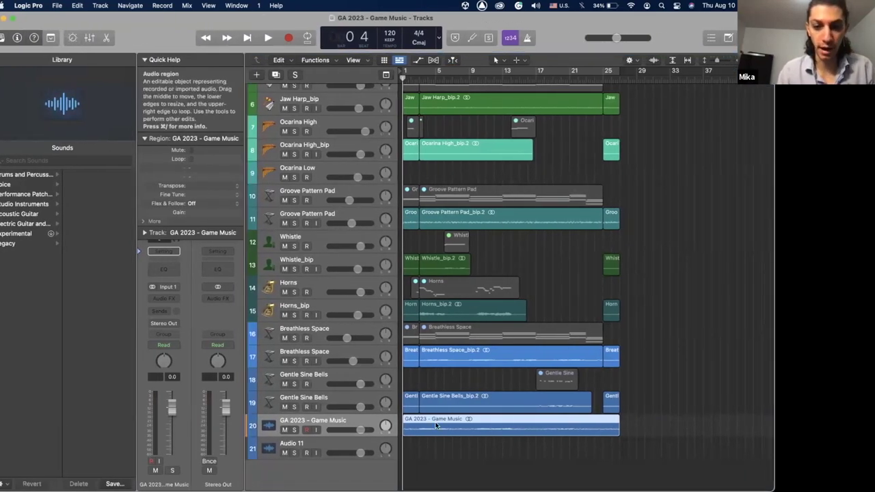
click(294, 429)
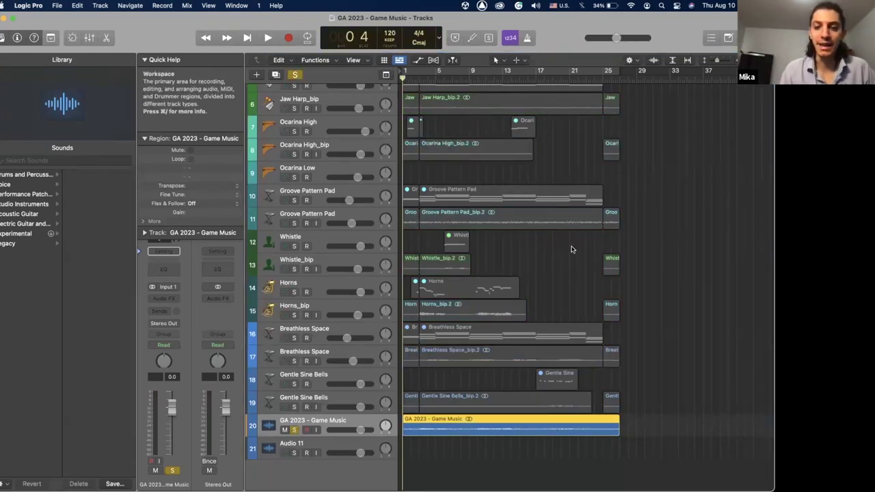
Examine the opening two-bar section and its copies at bar 25 in relation to the bounced mix region.
key(super+Right)
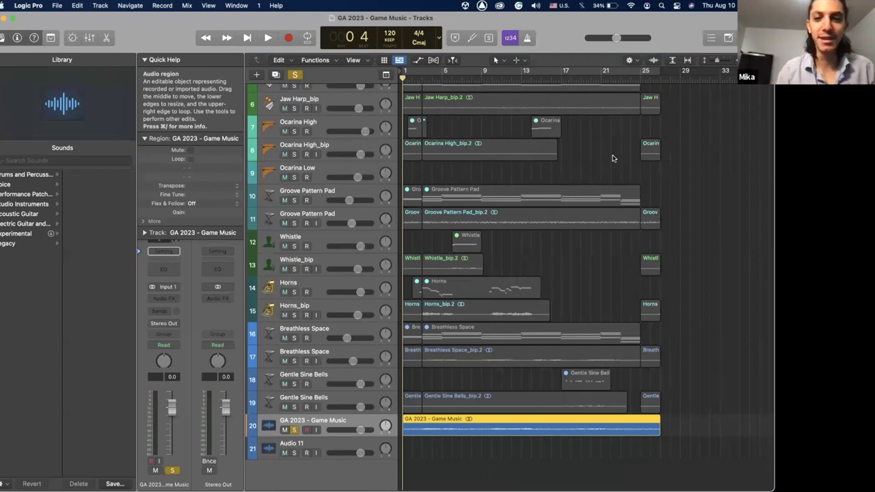
key(super+Right)
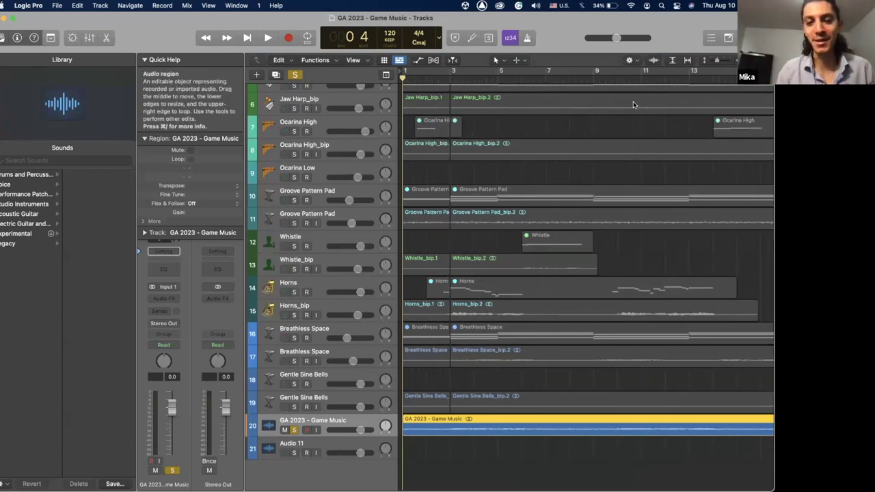
key(super+Left)
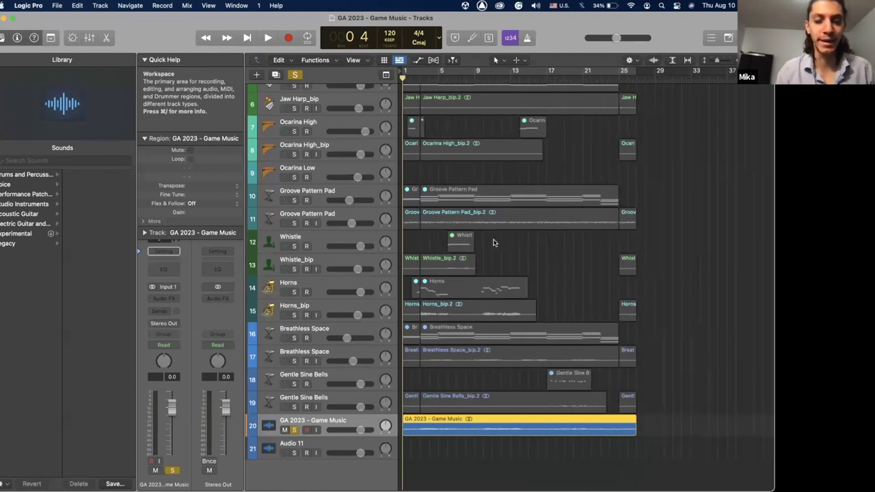
scroll(495, 243, right, 5)
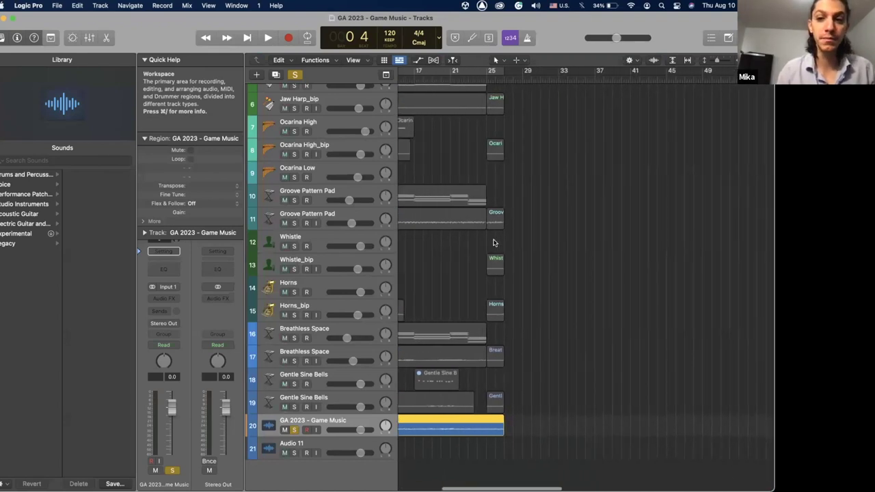
scroll(503, 182, left, 1)
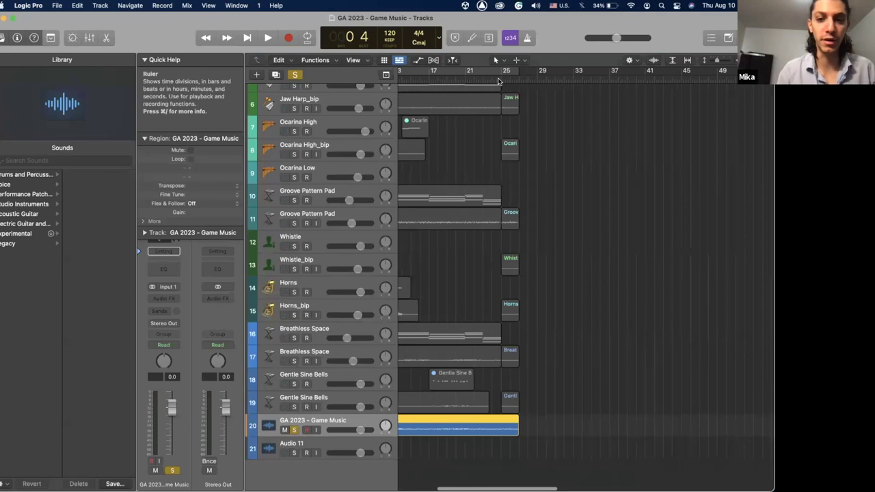
scroll(451, 95, left, 4)
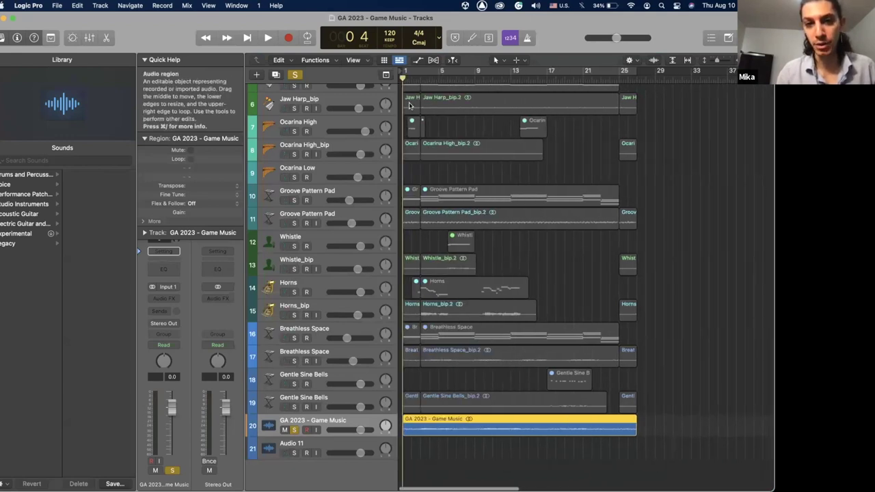
scroll(409, 105, up, 2)
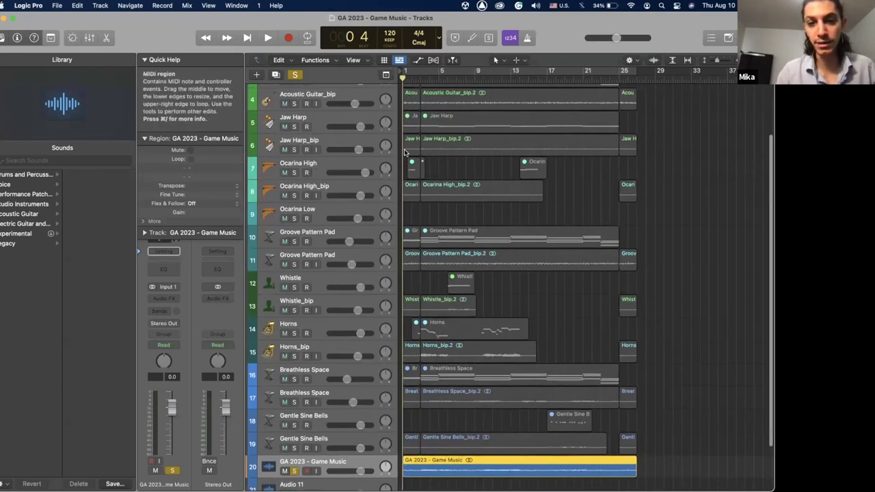
scroll(414, 137, right, 5)
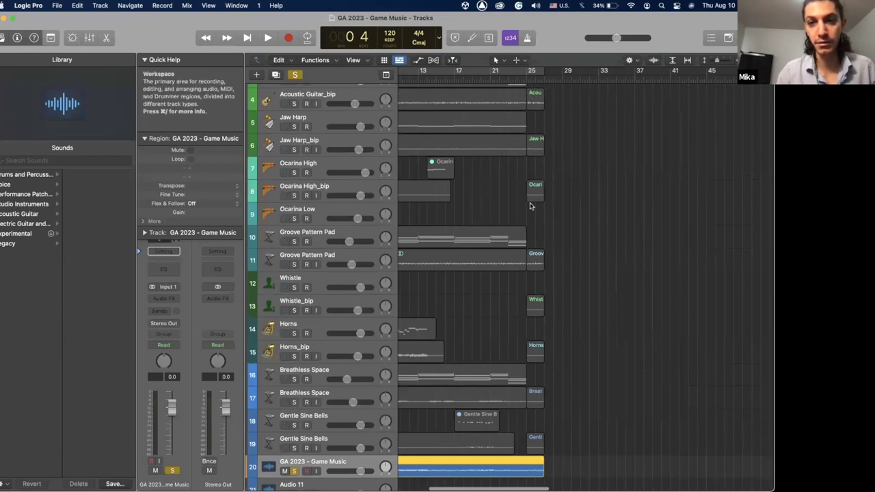
scroll(531, 205, down, 3)
scroll(405, 403, left, 5)
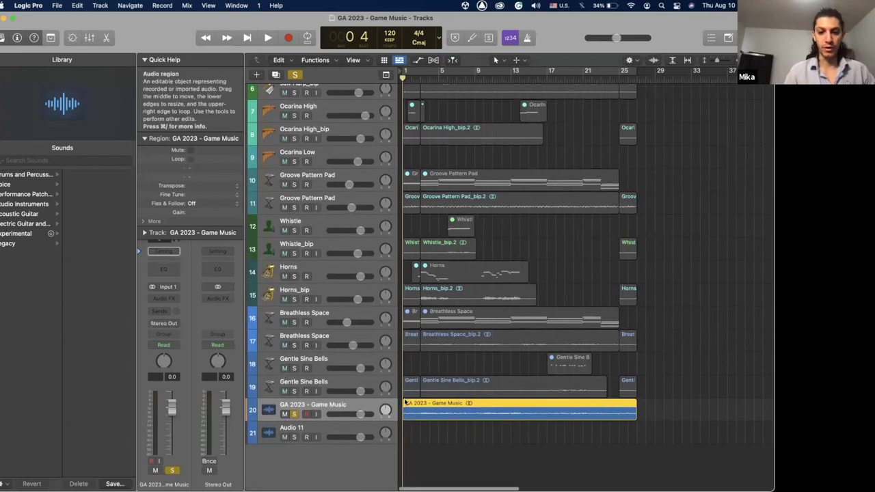
Listen to the bounced mix at its opening bar and again around the copied section at bar 25.
key(space)
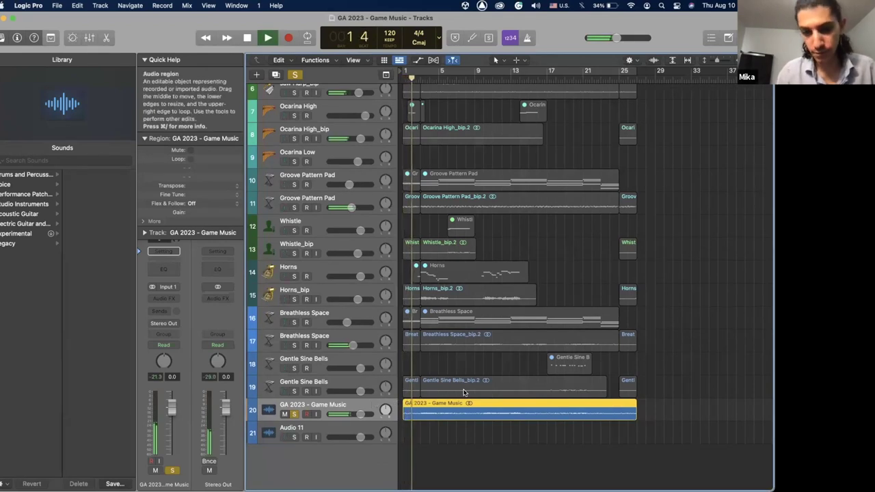
scroll(463, 393, right, 5)
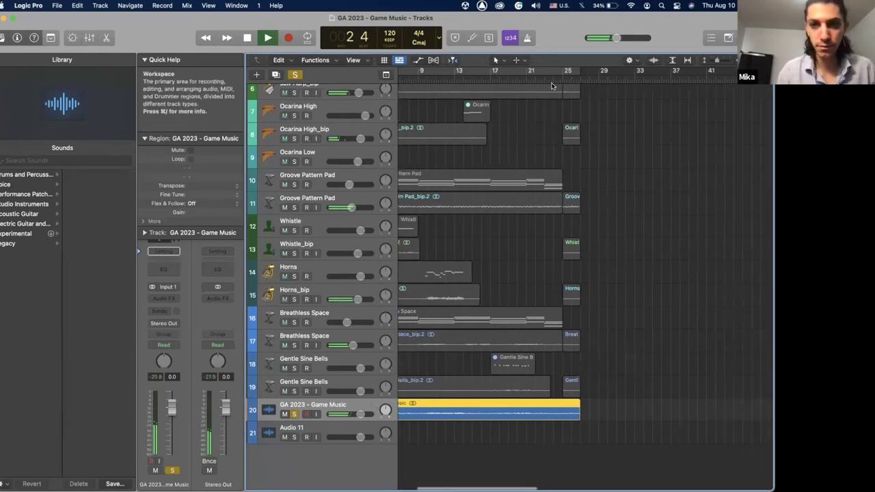
click(547, 80)
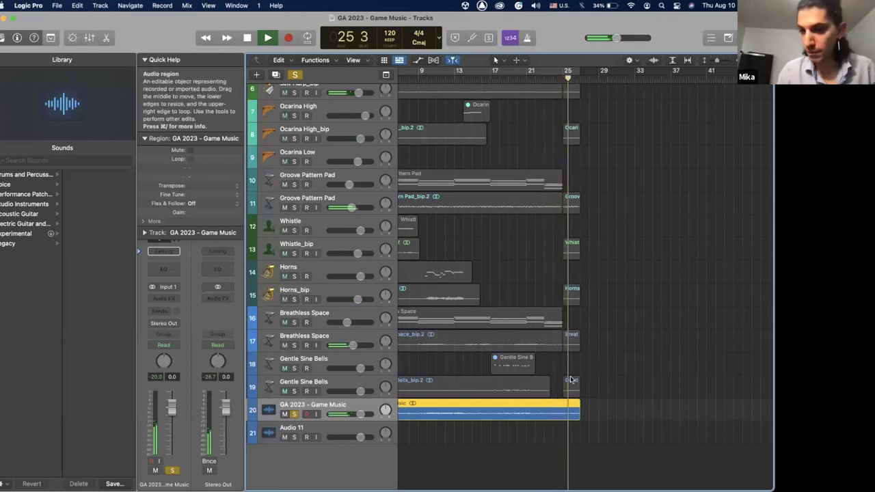
scroll(595, 328, left, 5)
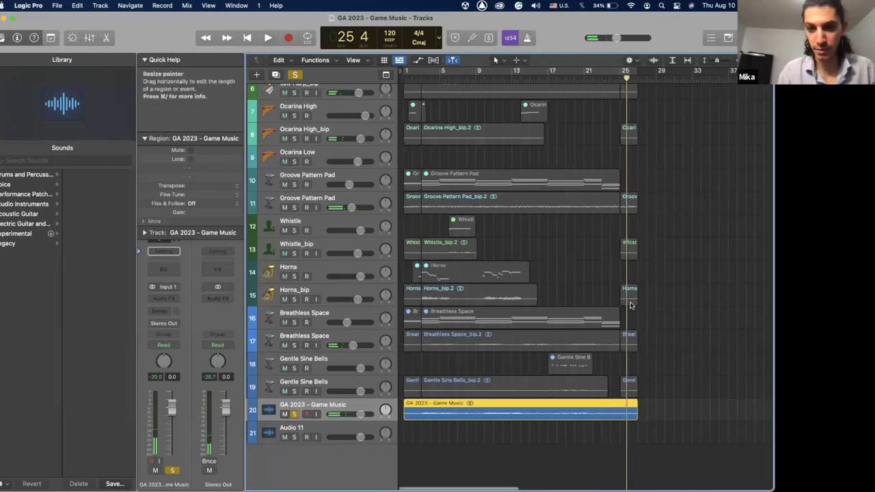
Split the bounced game music region at bar 25.
scroll(619, 312, right, 8)
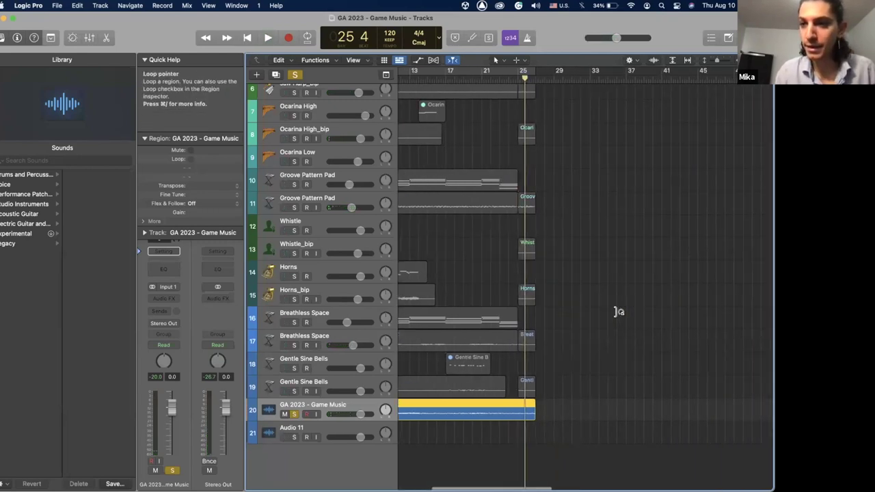
scroll(618, 313, left, 1)
click(528, 77)
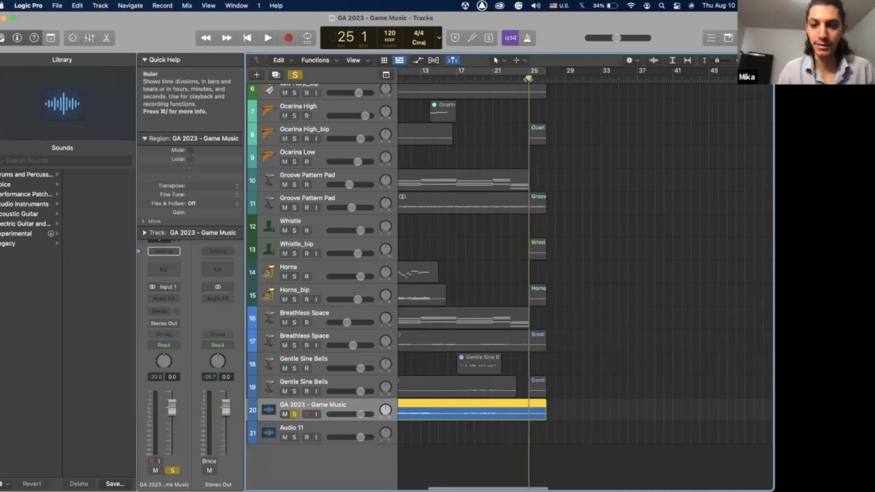
click(531, 408)
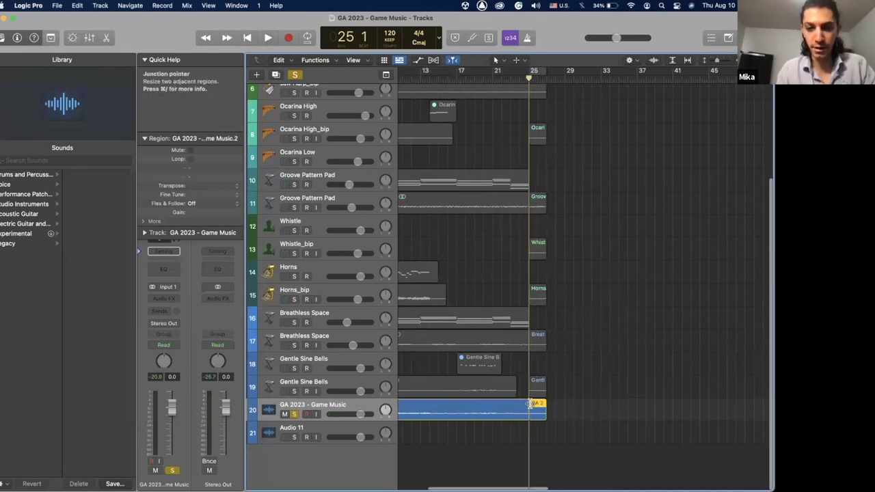
Move the split-off two-bar tail to bar 1 of the Audio 11 track and solo that track.
scroll(626, 402, left, 8)
drag(626, 402, 408, 443)
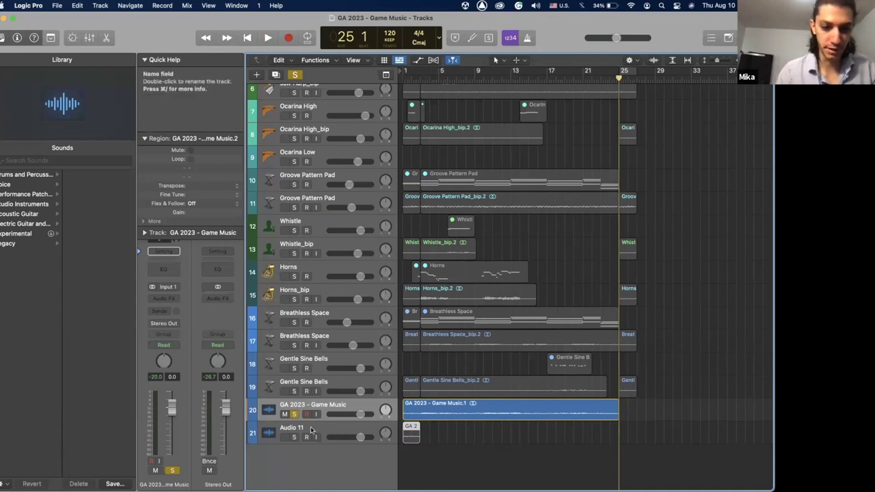
click(414, 427)
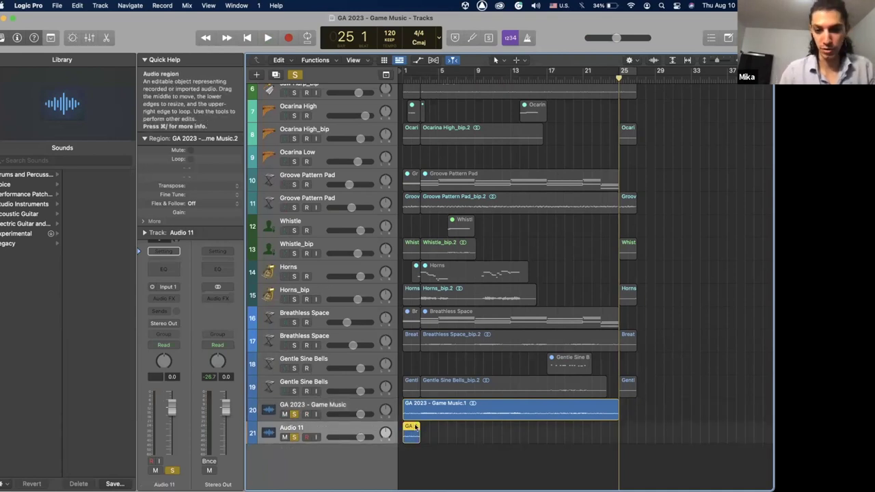
Trim the start of the main game music region to bar 2.
click(600, 414)
click(409, 78)
key(super+Left)
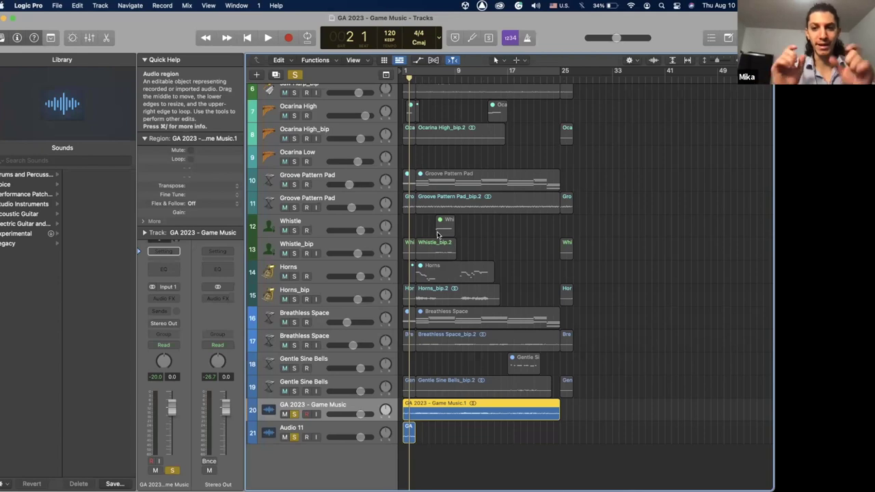
key(super+Right)
key(super+Right)
key(super+Right)
key(super+Right)
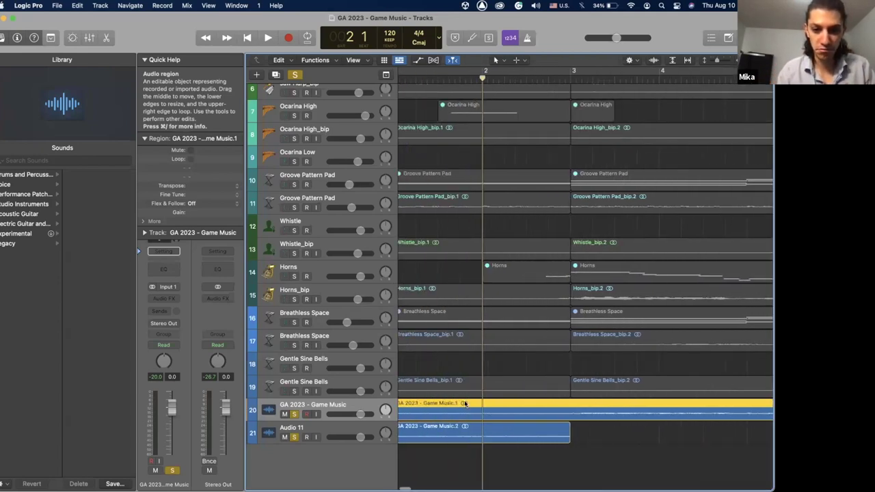
scroll(464, 404, left, 1)
scroll(451, 407, down, 1)
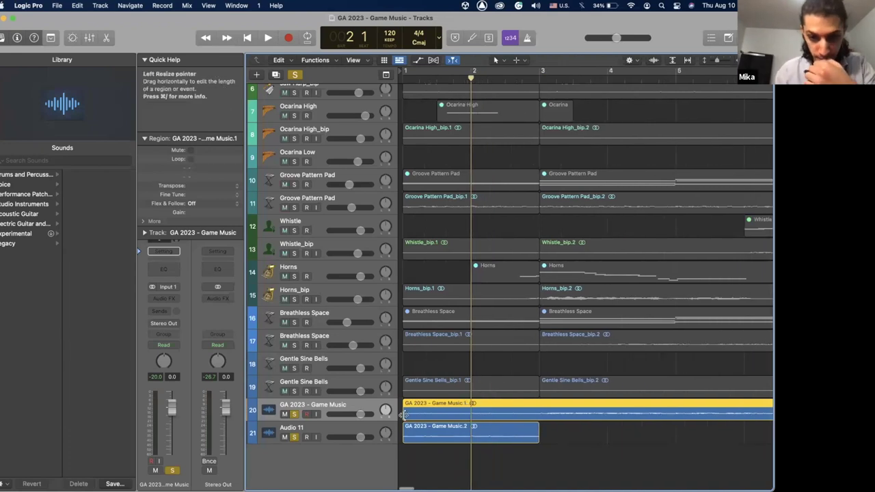
drag(405, 415, 471, 409)
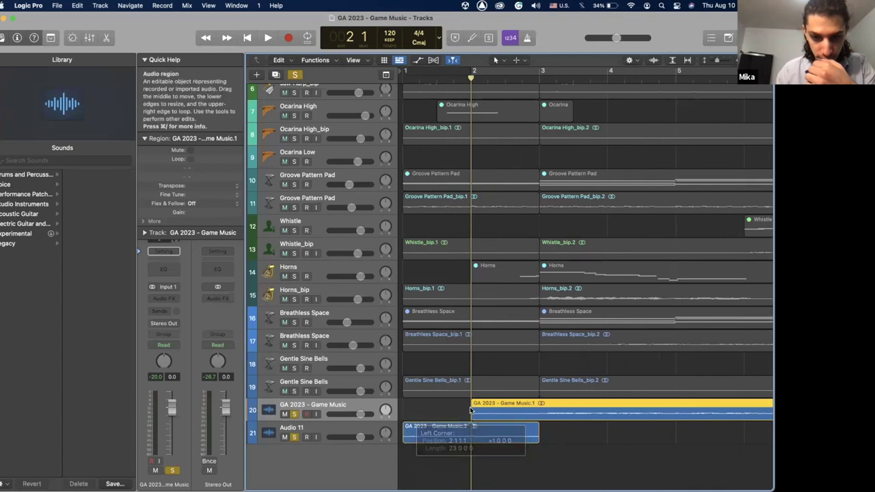
Check that the drag mode is X-Fade and move the tail region up onto the main music track at bar 1, crossfading bars 2 to 3.
click(655, 61)
click(656, 62)
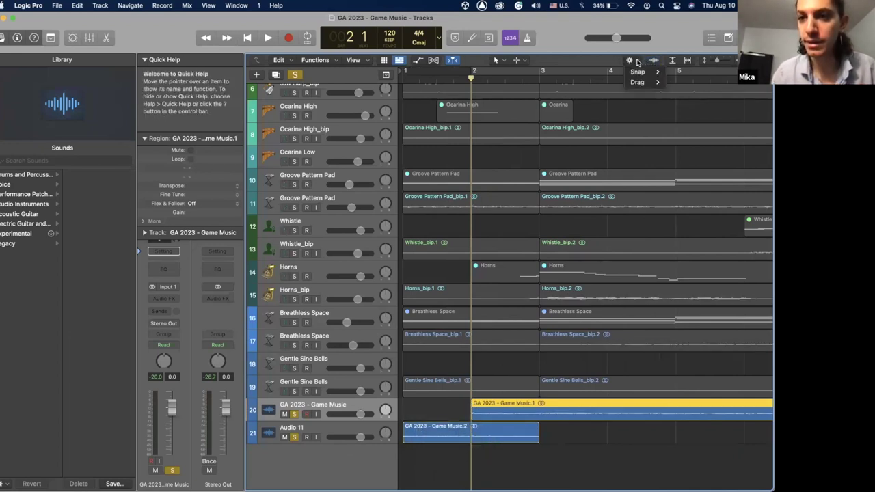
mouse_move(637, 82)
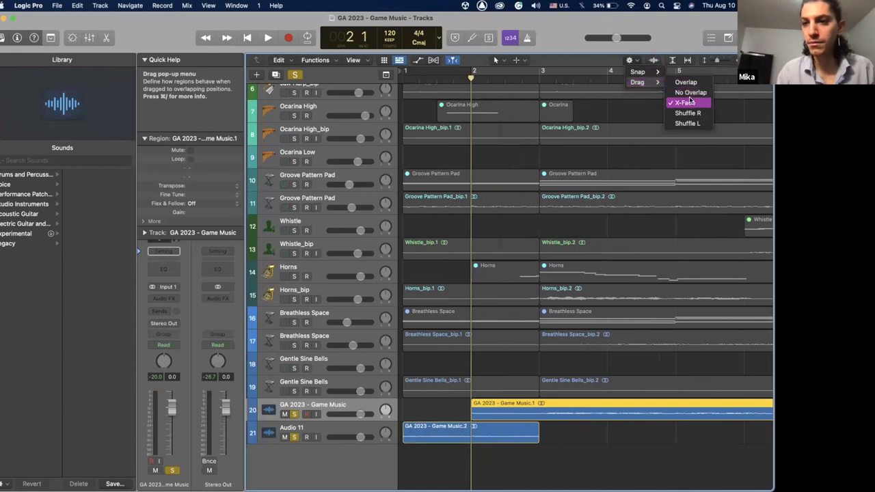
click(547, 450)
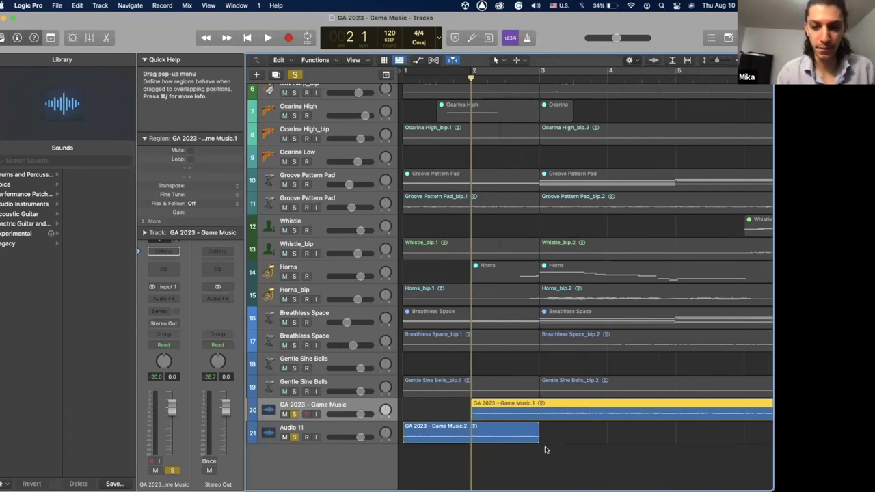
click(448, 436)
drag(445, 426, 443, 418)
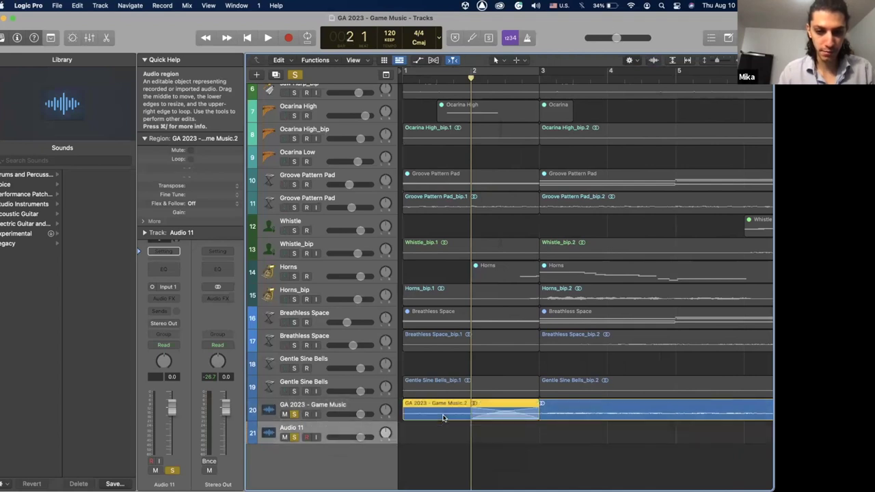
Select both joined regions, cycle them from bar 1 to bar 25 and start playback.
click(336, 406)
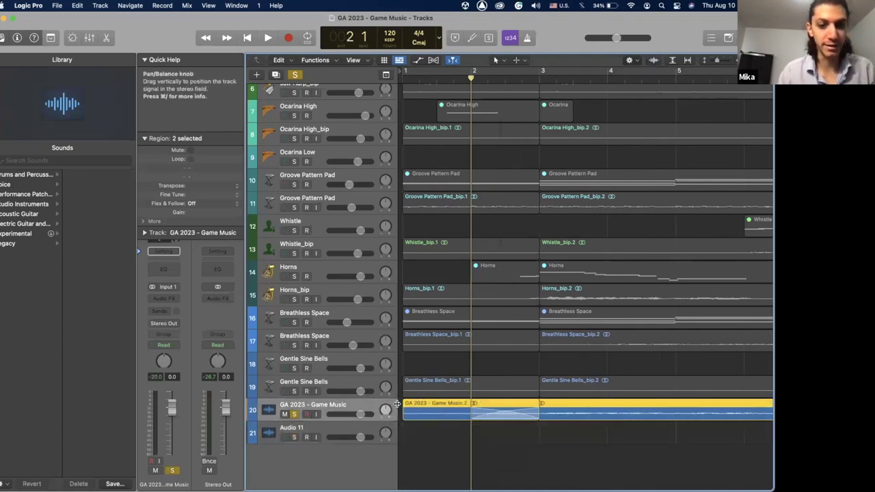
scroll(532, 144, down, 5)
click(502, 77)
key(space)
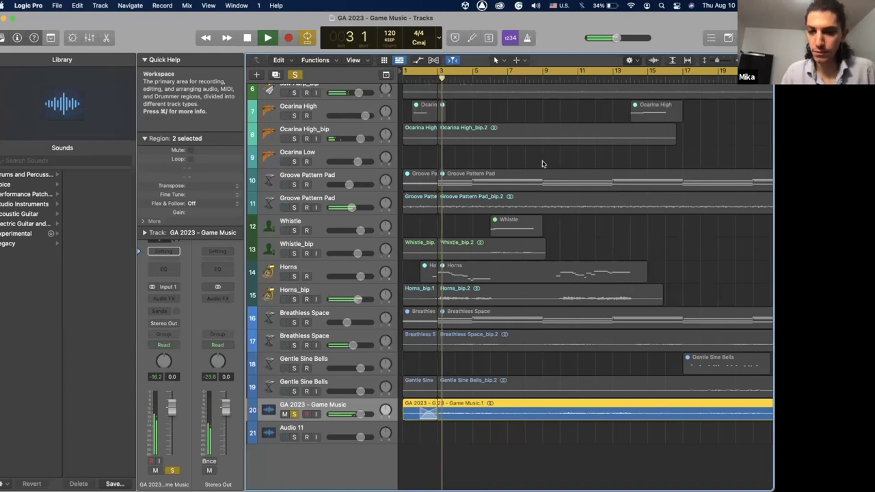
Listen to the transition from the end of the cycle at bar 25 back to bar 1.
key(super+Left)
key(super+Left)
key(super+Left)
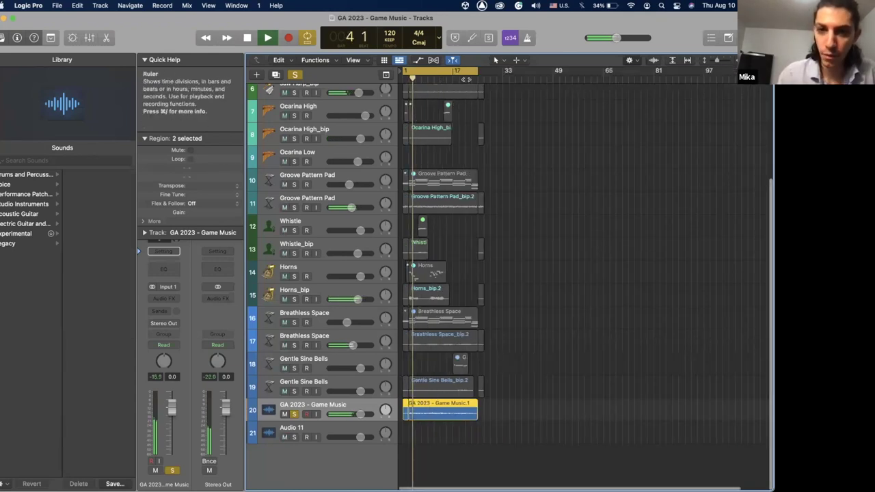
key(super+Right)
key(super+Right)
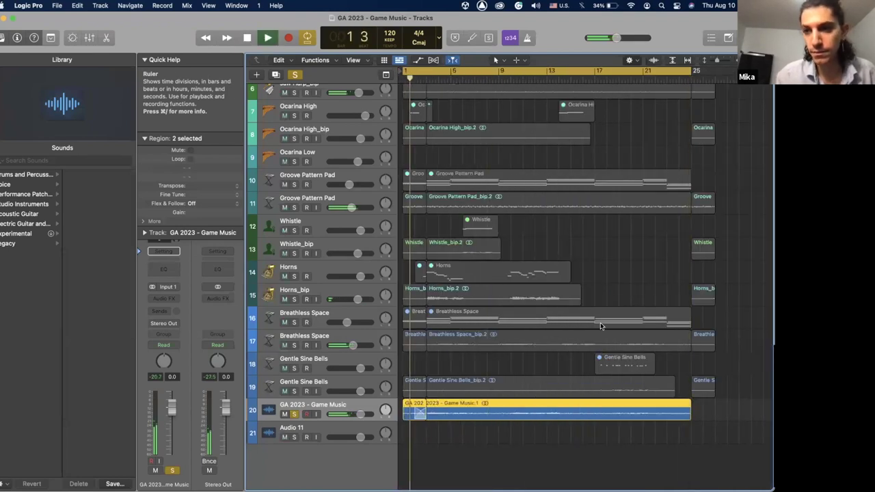
key(super+Left)
key(space)
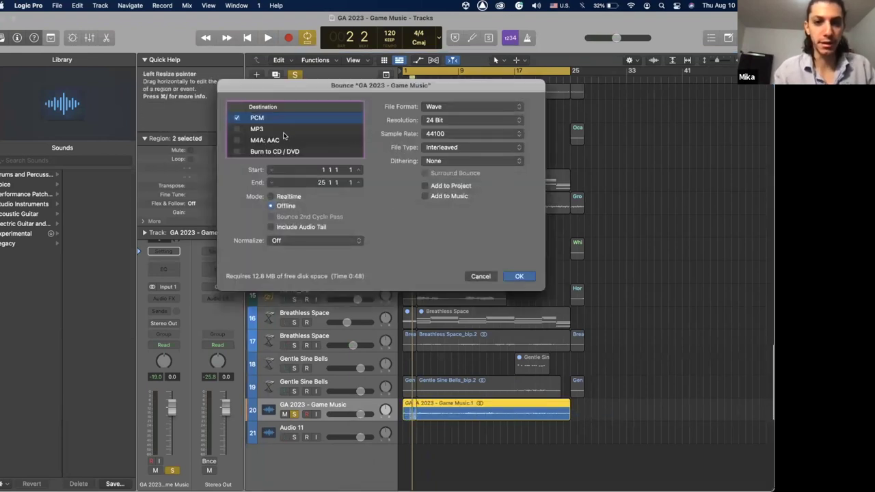
Bounce bars 1 to 25 offline as a 24-bit, 44100 Hz Wave into the GA 3 - Workshop 2 folder, replacing "GA 2023 - Game Music".
key(Escape)
scroll(301, 176, down, 5)
scroll(308, 179, down, 1)
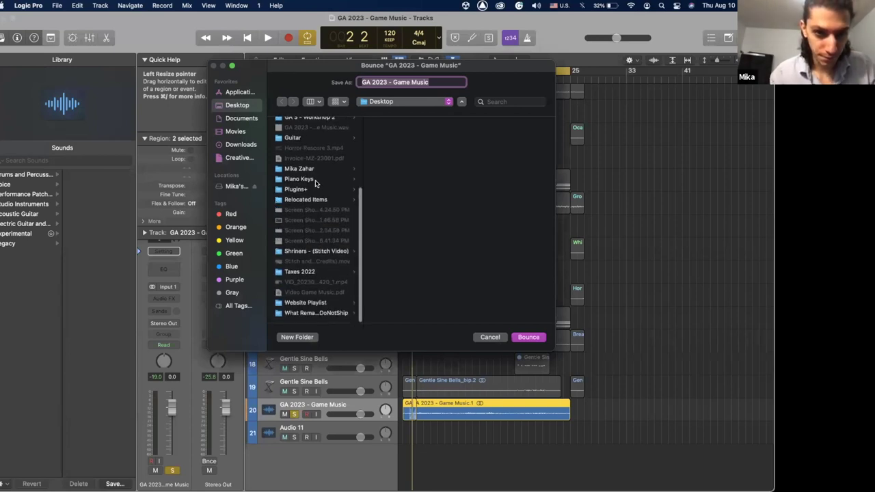
scroll(315, 232, up, 4)
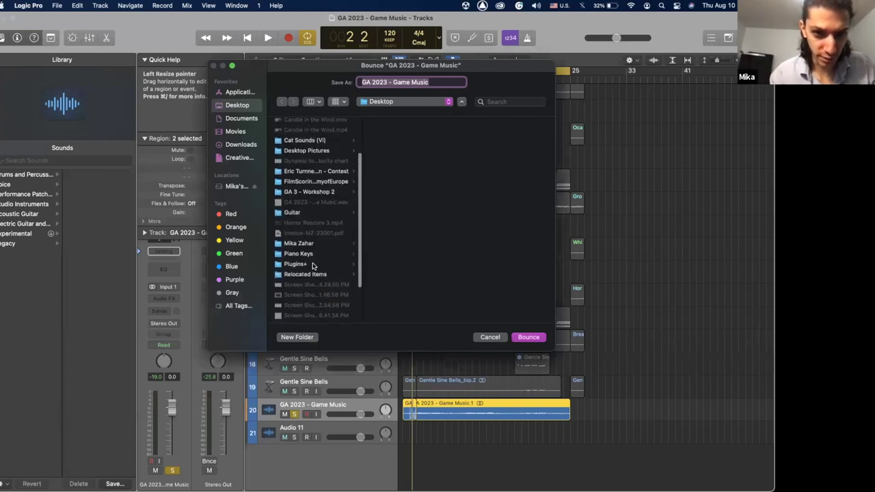
click(314, 195)
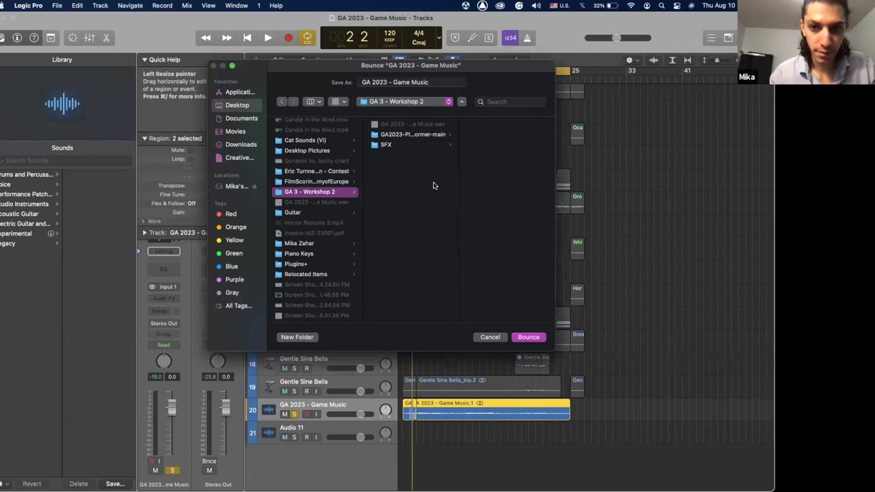
key(Return)
click(401, 208)
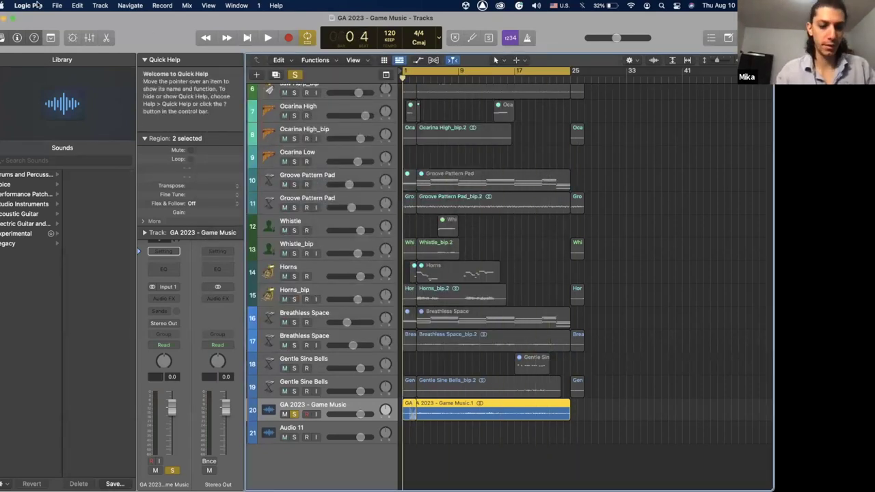
Switch to Finder and examine the GA 3 - Workshop 2 folder on the desktop, including the sound files in its SFX subfolder.
key(super+h)
click(360, 45)
double_click(361, 47)
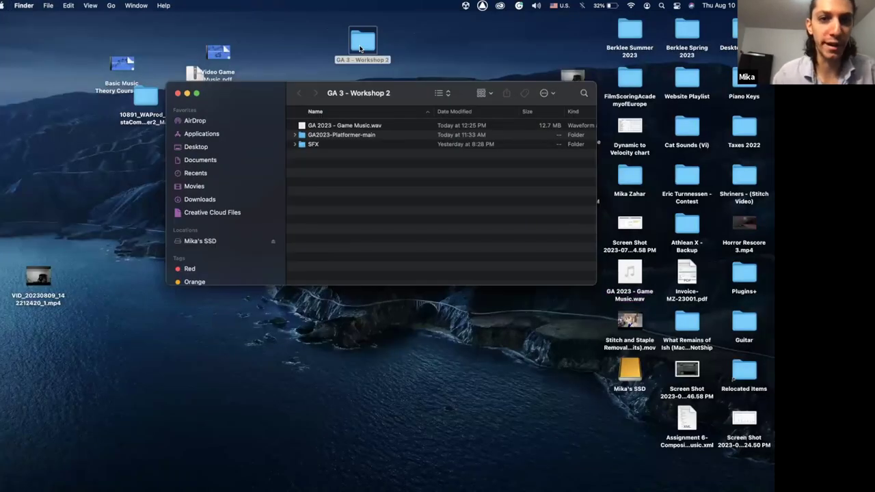
click(340, 136)
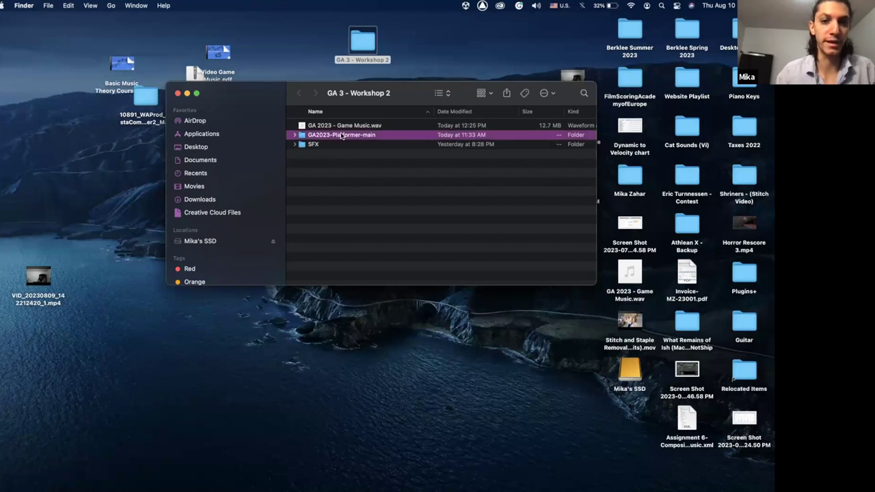
click(353, 126)
double_click(328, 146)
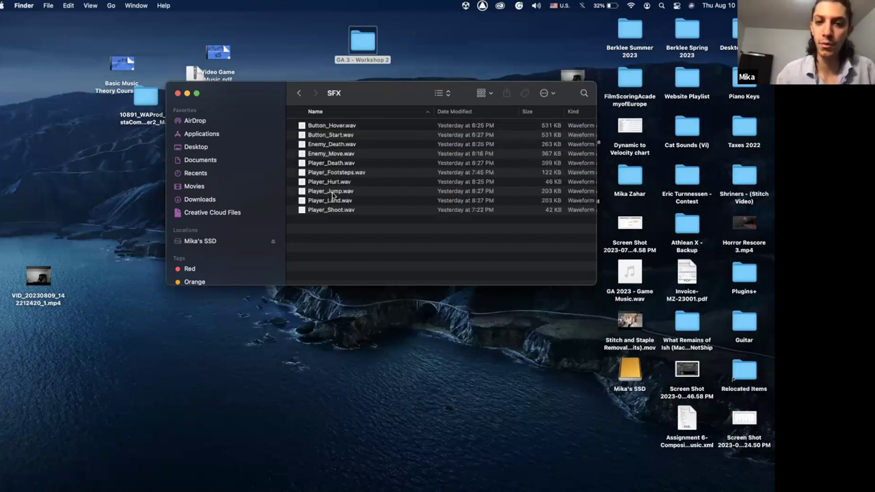
click(177, 94)
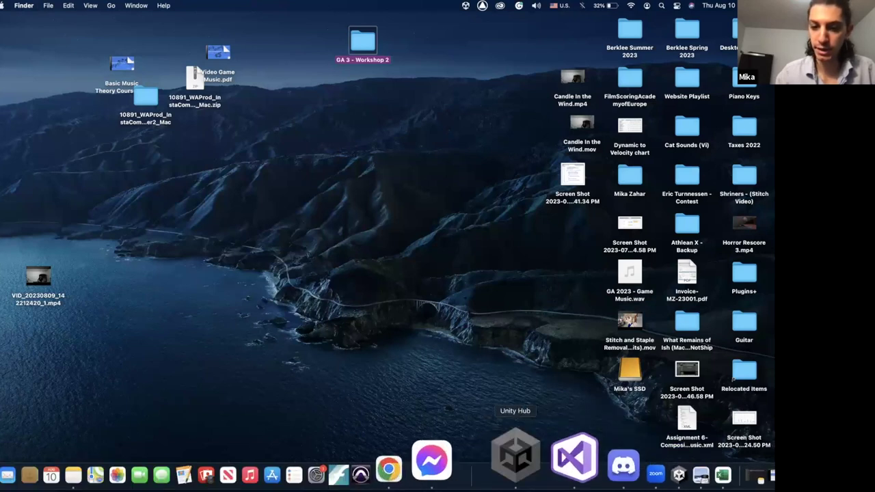
Switch to the GA2023-Platformer-main project in Unity and look through its Prefabs, Scenes and Scripts asset folders.
click(515, 455)
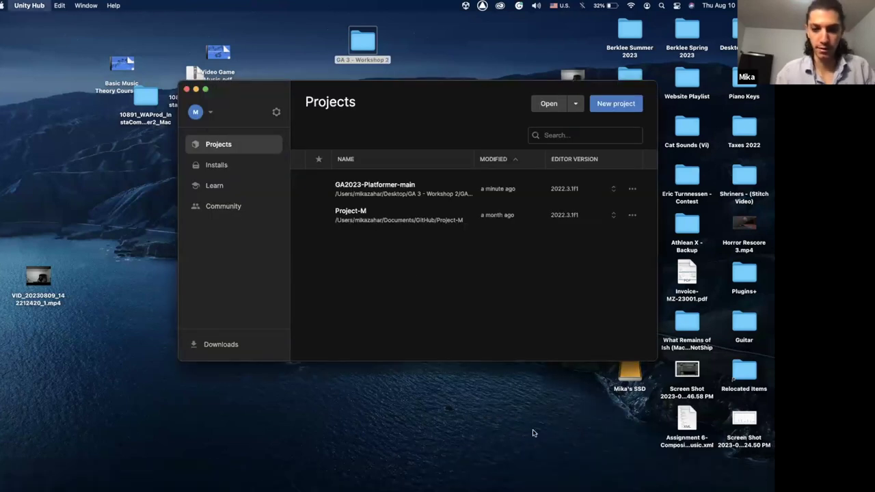
key(super+h)
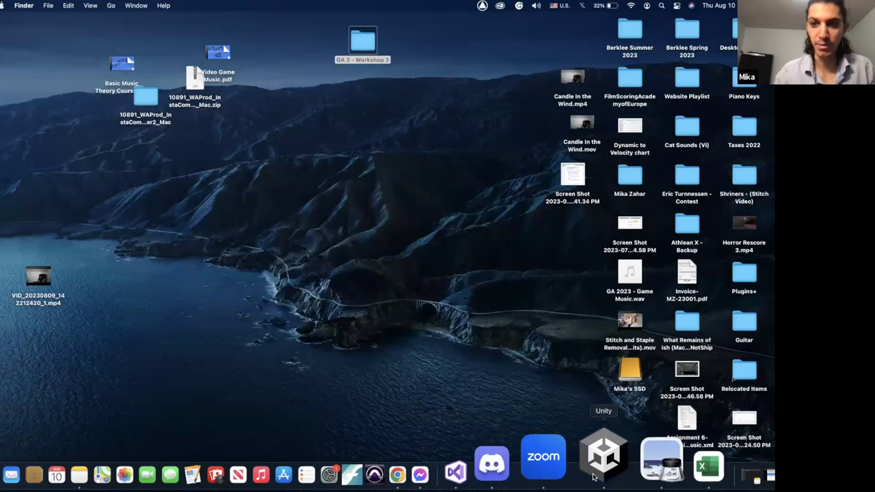
click(593, 477)
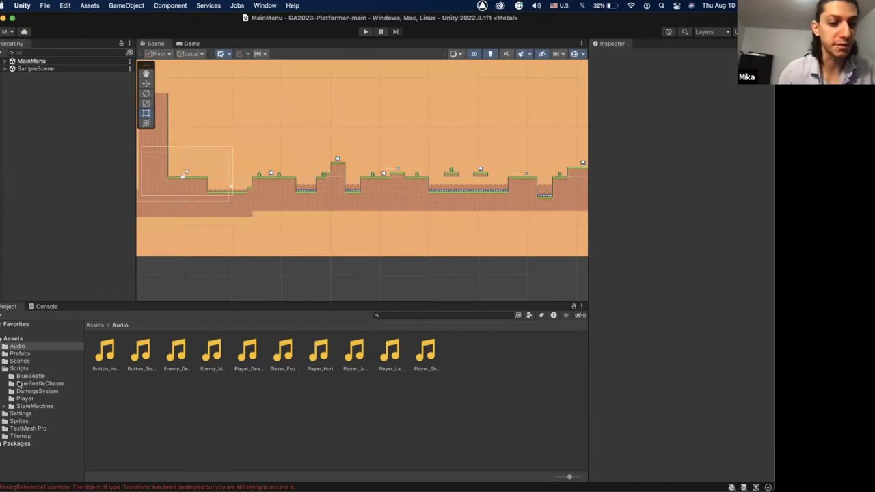
click(20, 354)
click(21, 361)
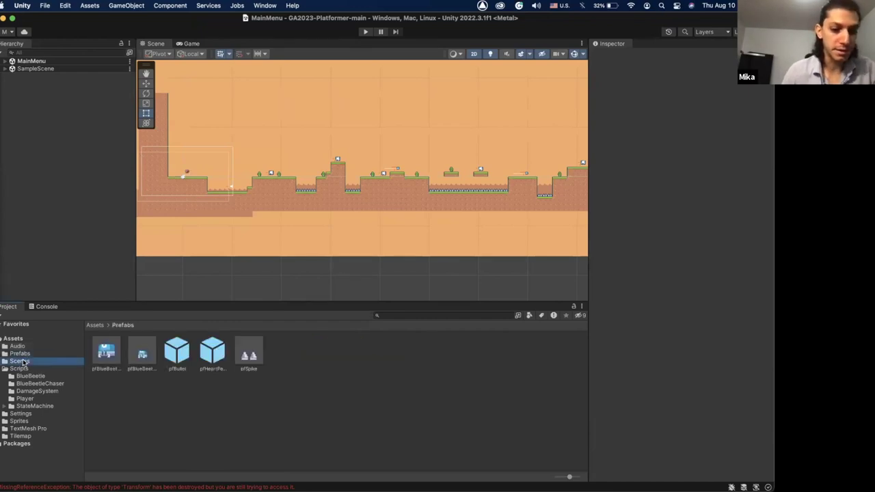
click(19, 369)
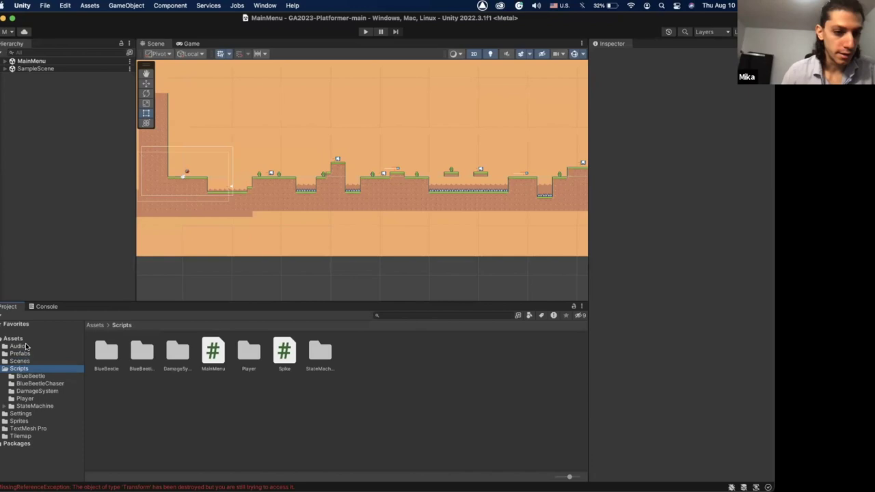
click(18, 347)
right_click(16, 339)
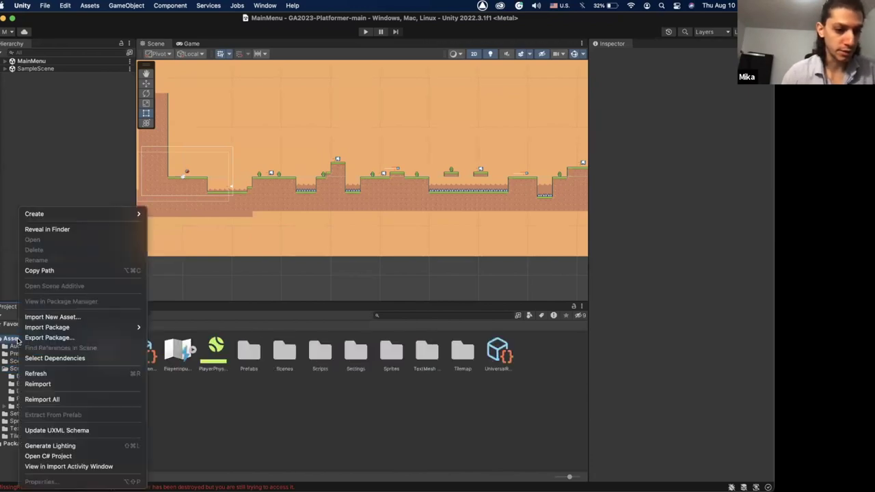
mouse_move(87, 217)
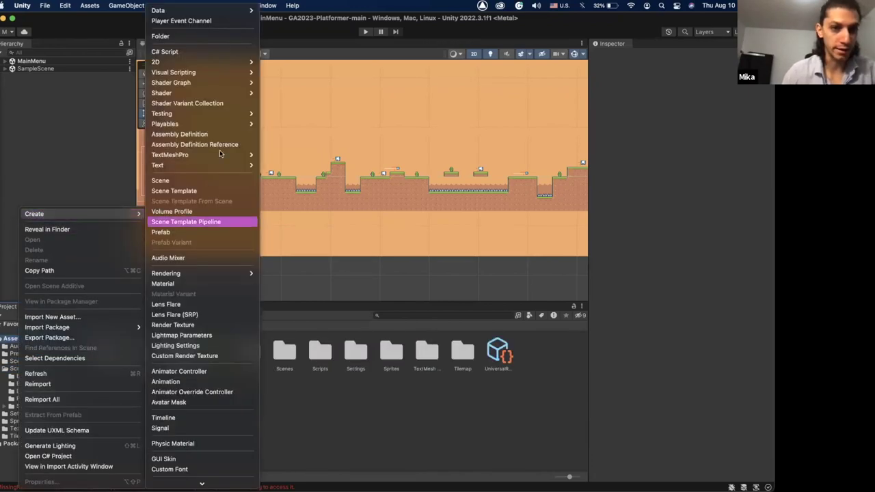
click(319, 431)
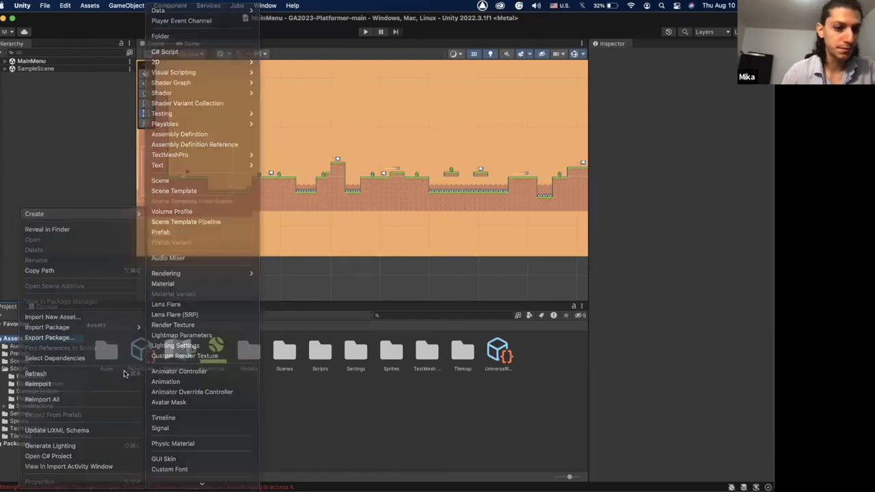
Import GA 2023 - Game Music.wav from the GA 3 - Workshop 2 desktop folder into the project's Audio assets folder and restore the maximized Unity window.
click(48, 349)
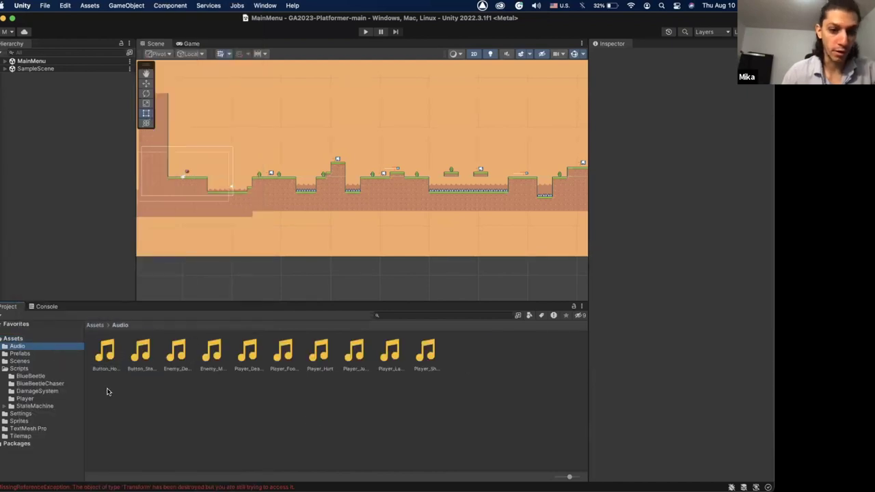
drag(310, 21, 331, 208)
double_click(364, 42)
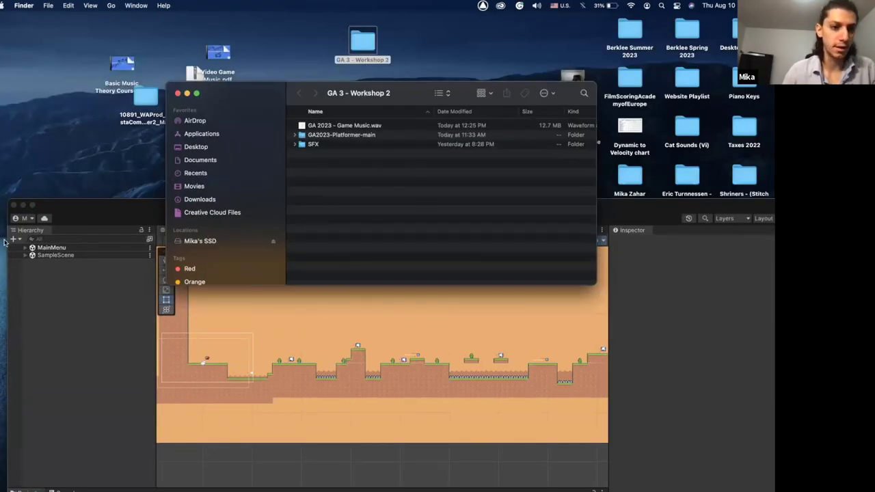
click(11, 288)
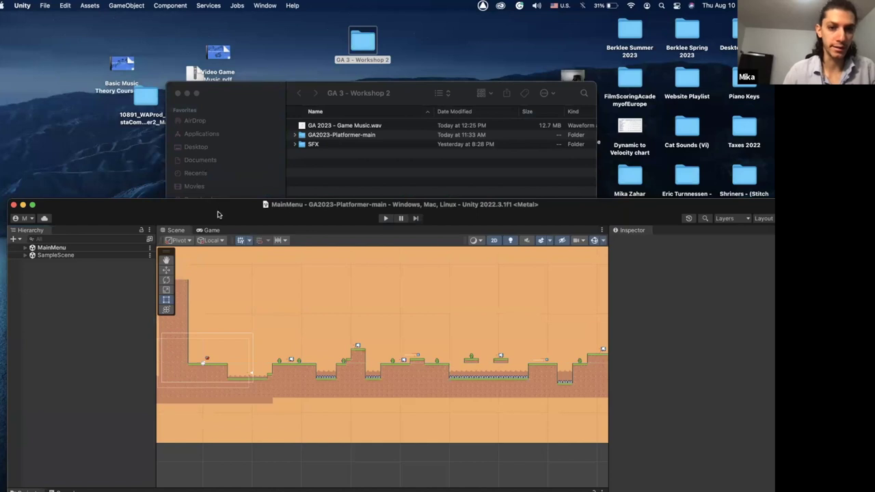
drag(227, 205, 554, 473)
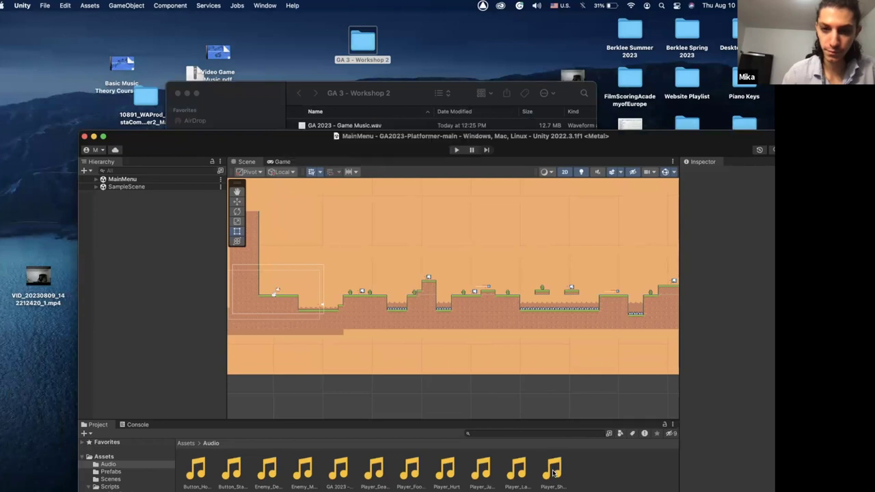
click(177, 93)
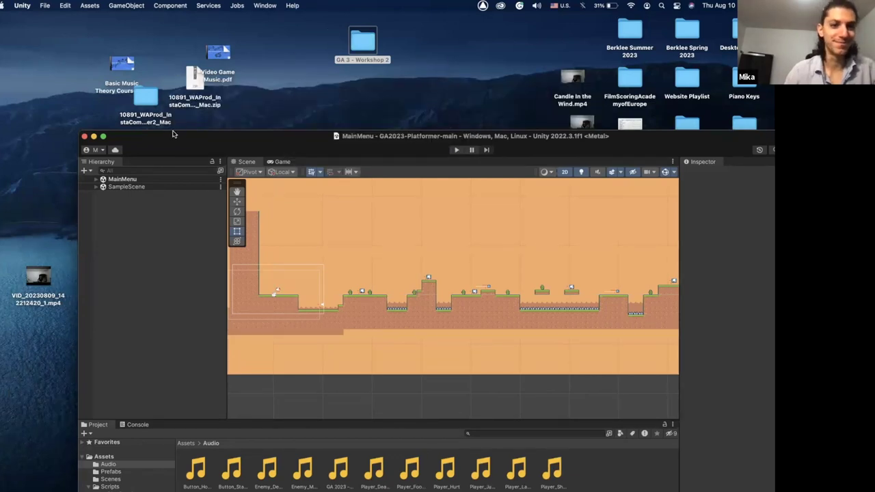
drag(176, 139, 172, 134)
double_click(171, 134)
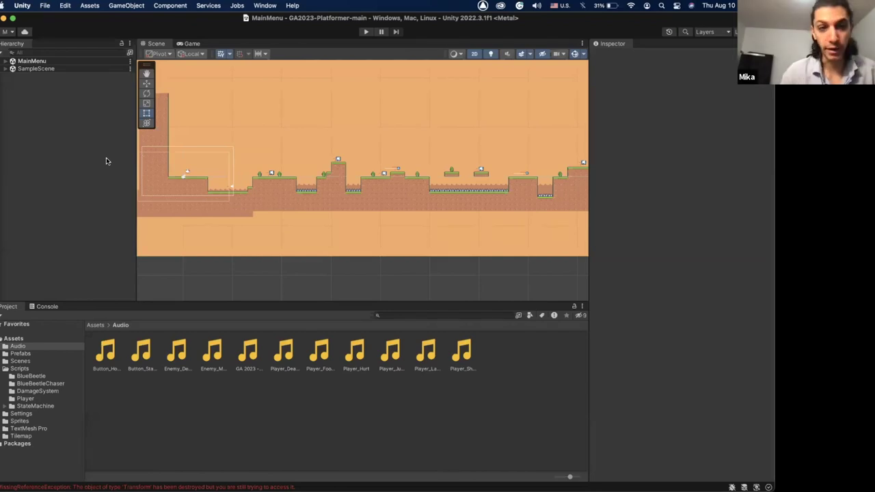
Remove SampleScene from the hierarchy and briefly test-play the game by starting the level from the main menu.
click(129, 69)
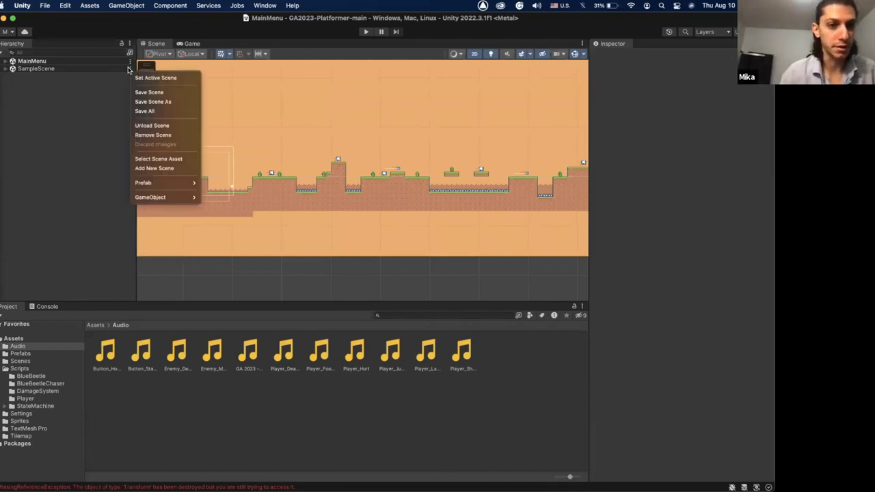
click(147, 135)
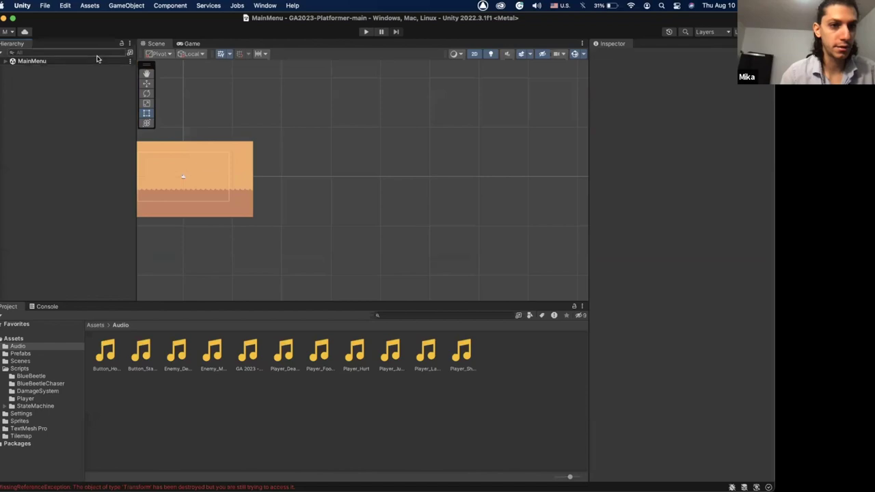
click(364, 34)
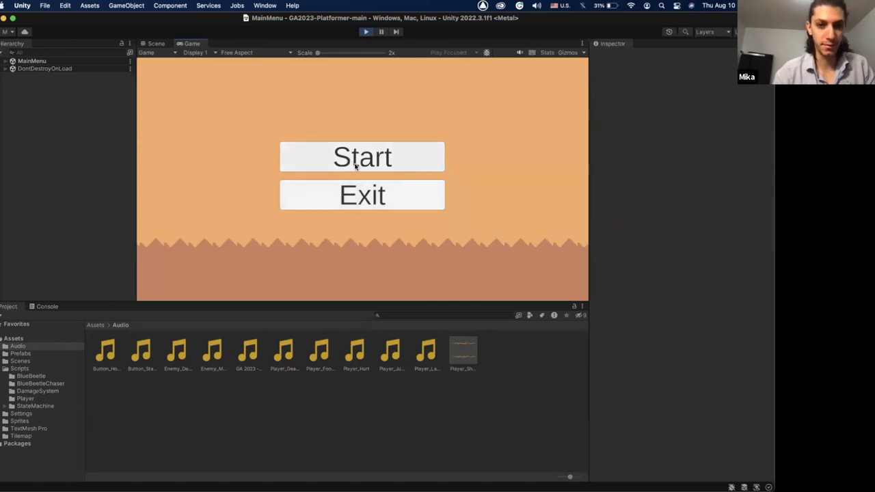
click(356, 166)
key(d)
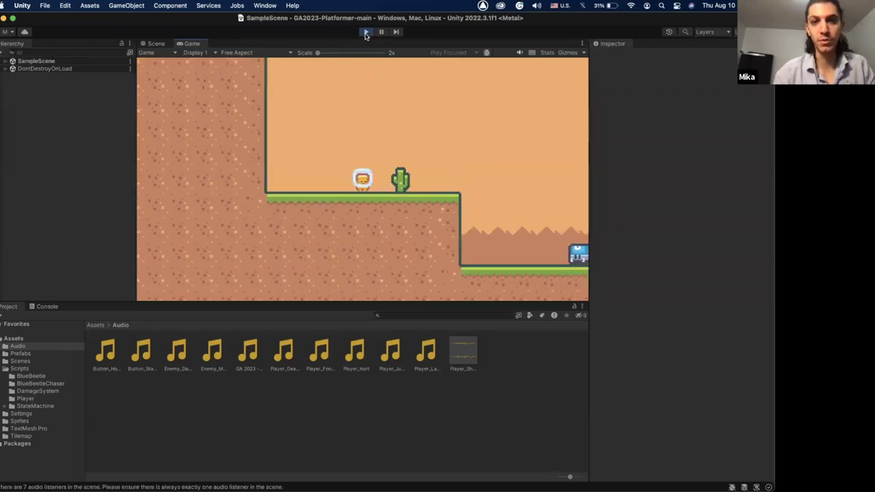
key(a)
click(366, 31)
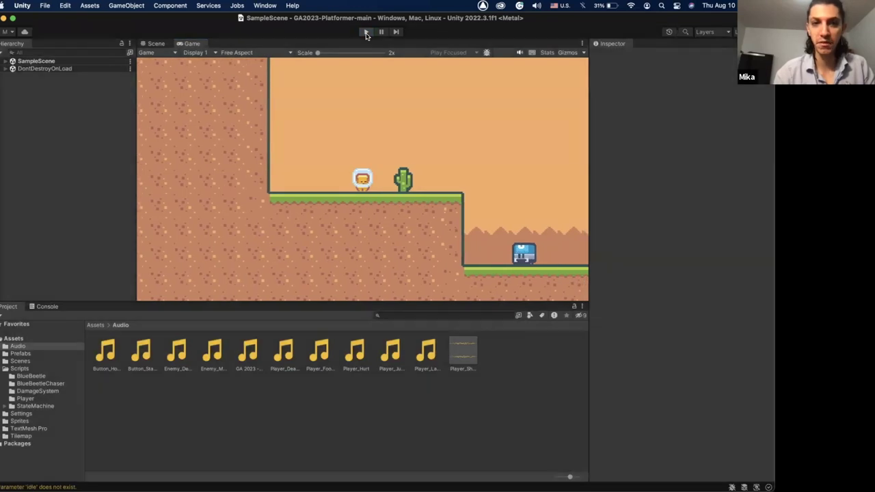
Open Unity's preferences and look through the Physics, 2D and General categories for audio options.
click(46, 5)
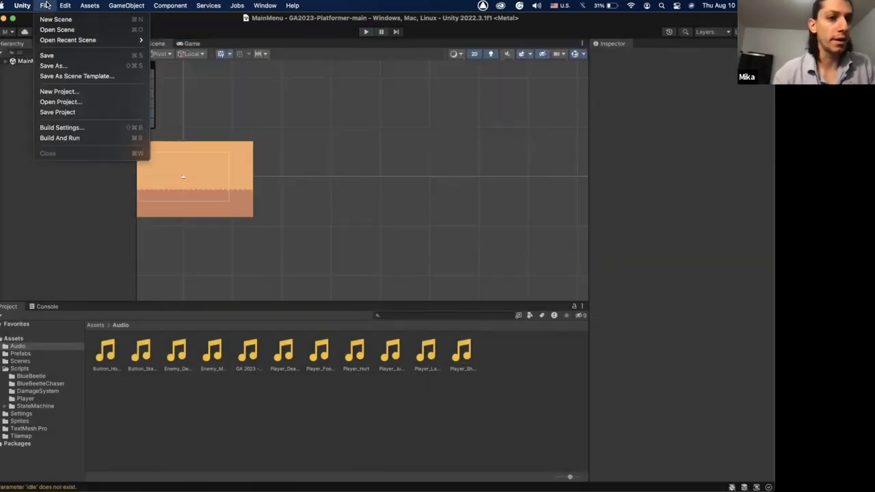
mouse_move(23, 6)
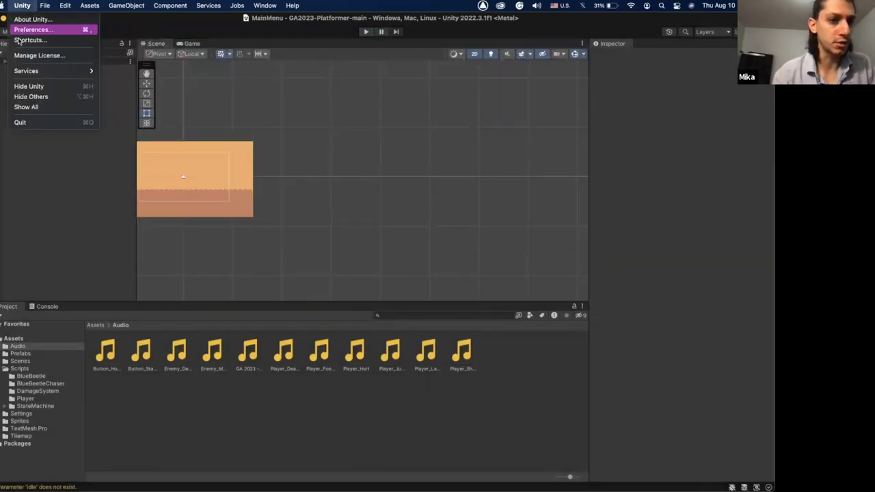
click(41, 30)
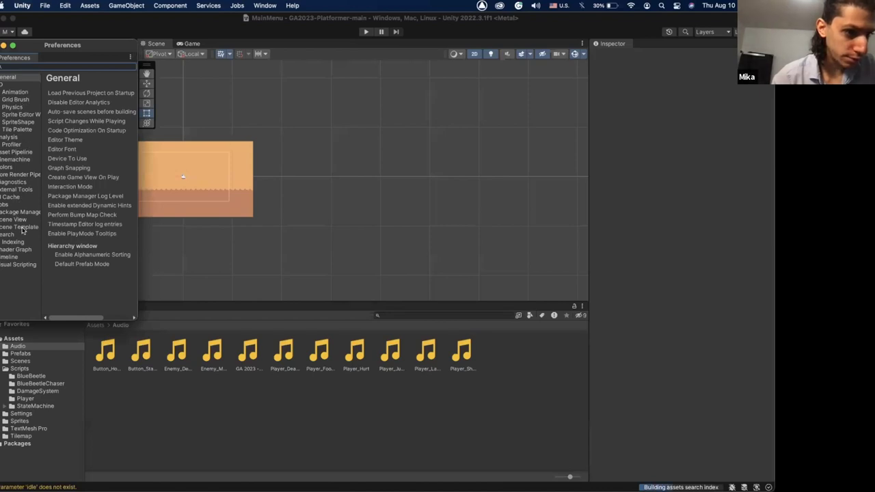
click(23, 107)
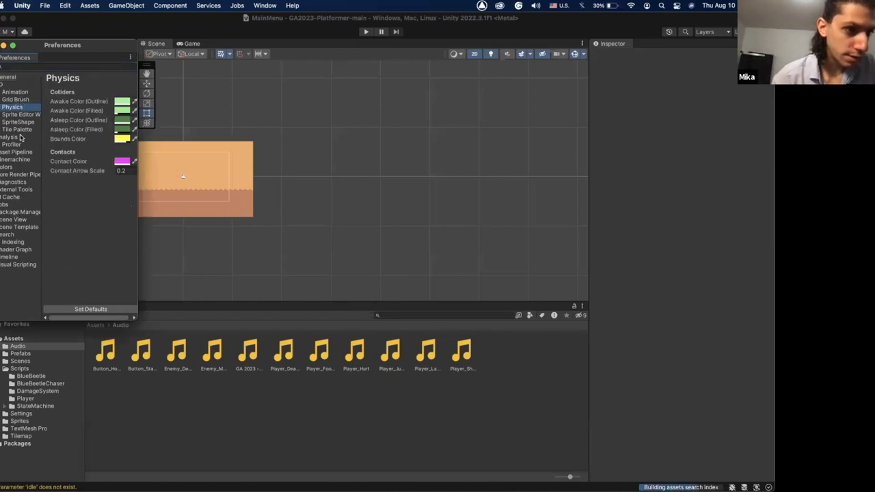
click(17, 84)
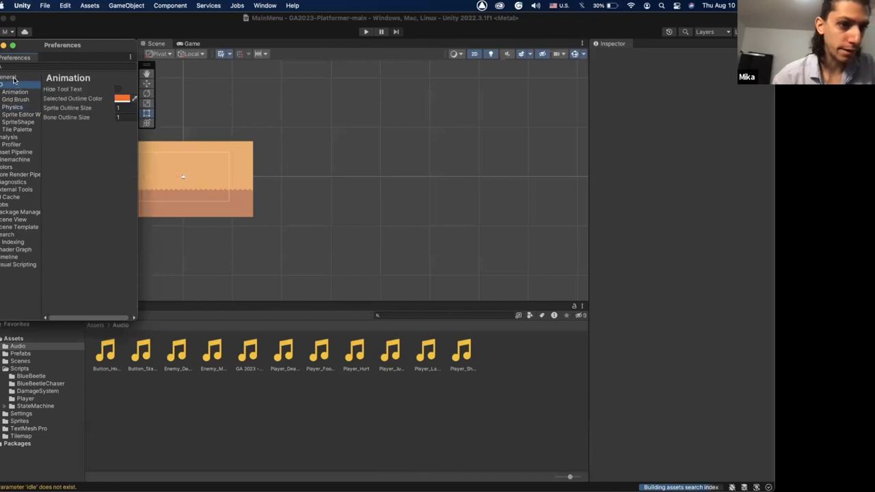
click(13, 78)
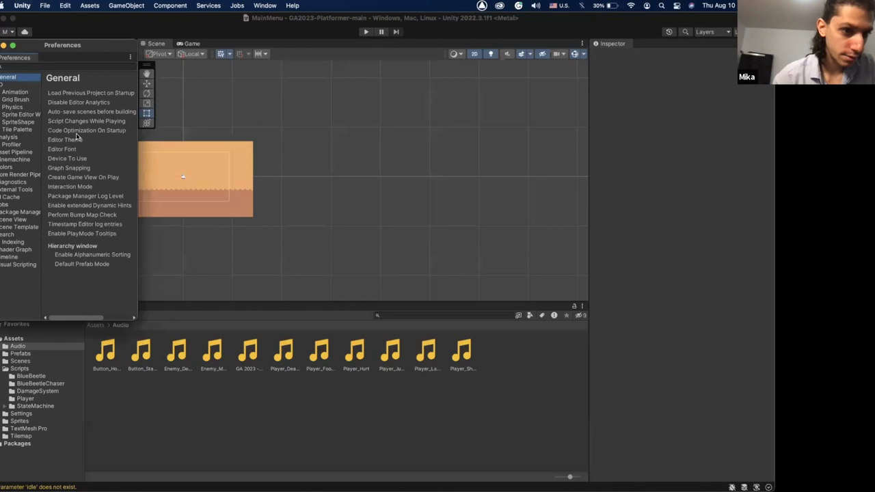
Search the preferences for audio settings, check the matching Timeline options and close the window.
click(79, 65)
text(audio)
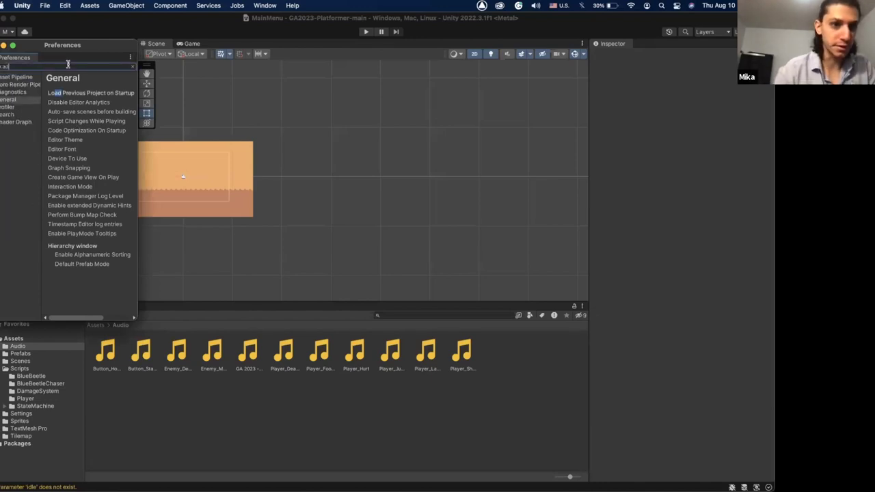
key(BackSpace)
key(BackSpace)
key(BackSpace)
key(BackSpace)
text(d)
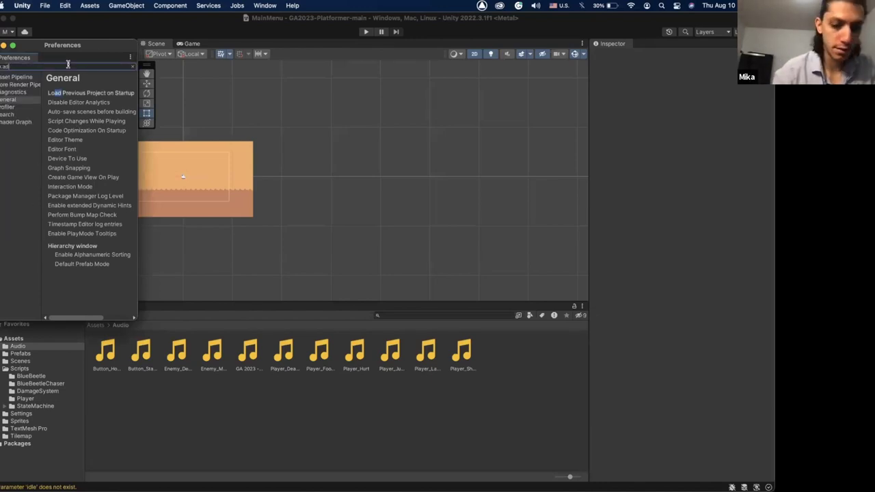
key(BackSpace)
text(udio)
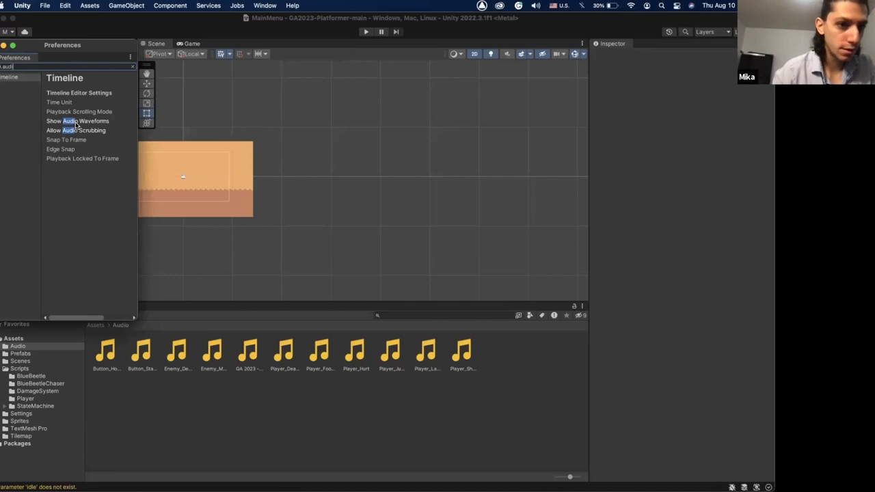
click(4, 46)
Examine the project settings, including the Audio and Burst AOT Settings categories, and close them.
click(44, 5)
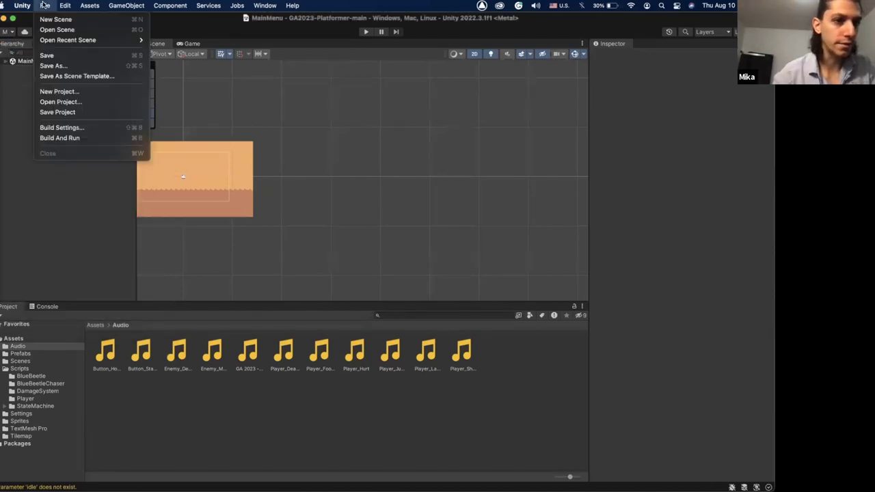
mouse_move(58, 6)
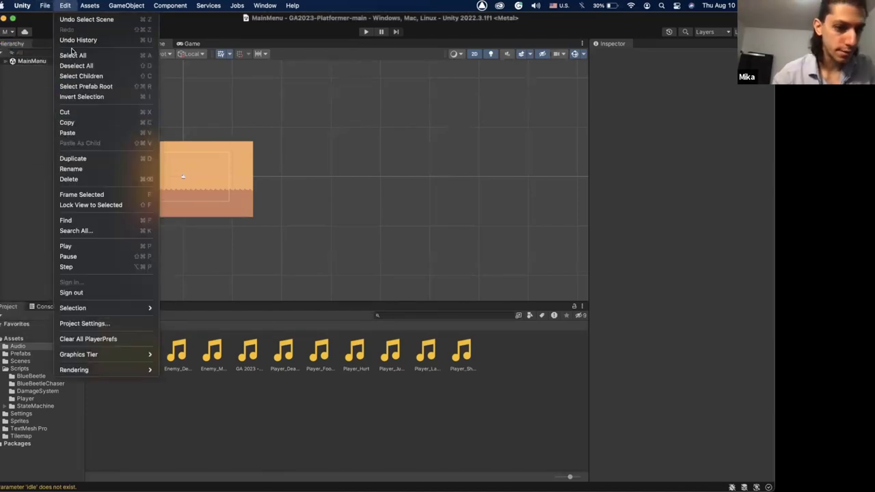
click(100, 325)
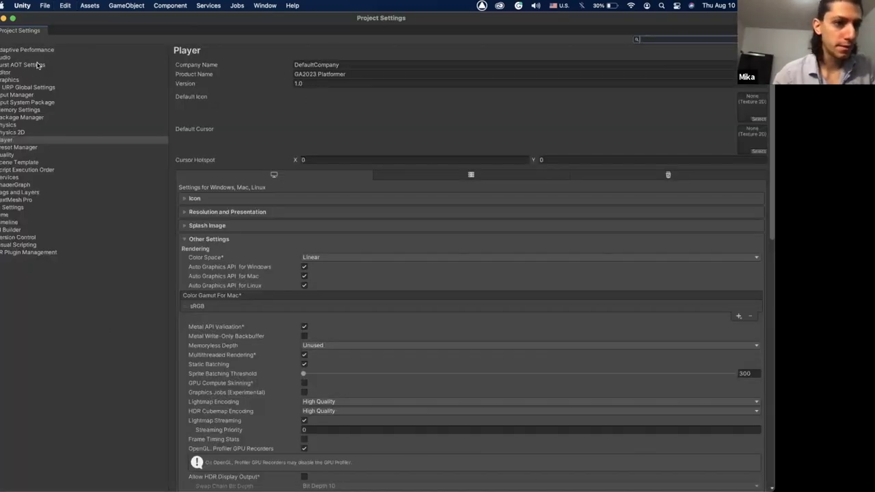
click(19, 59)
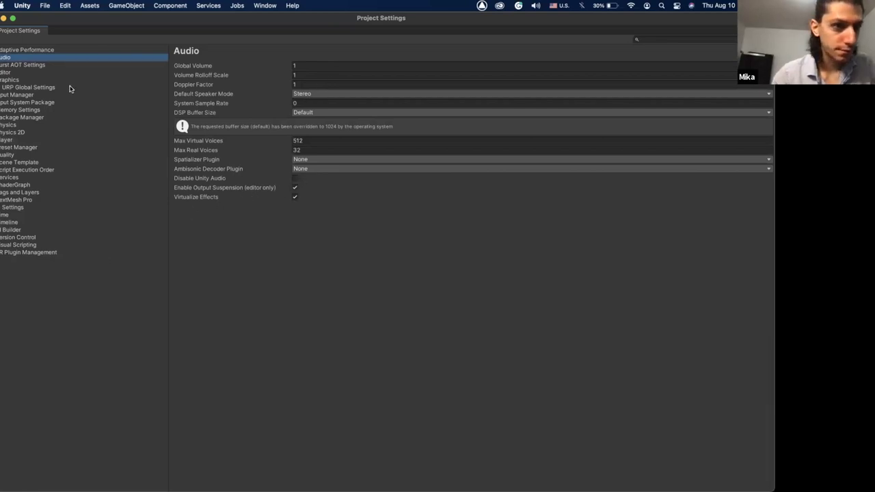
click(35, 66)
click(27, 50)
click(19, 66)
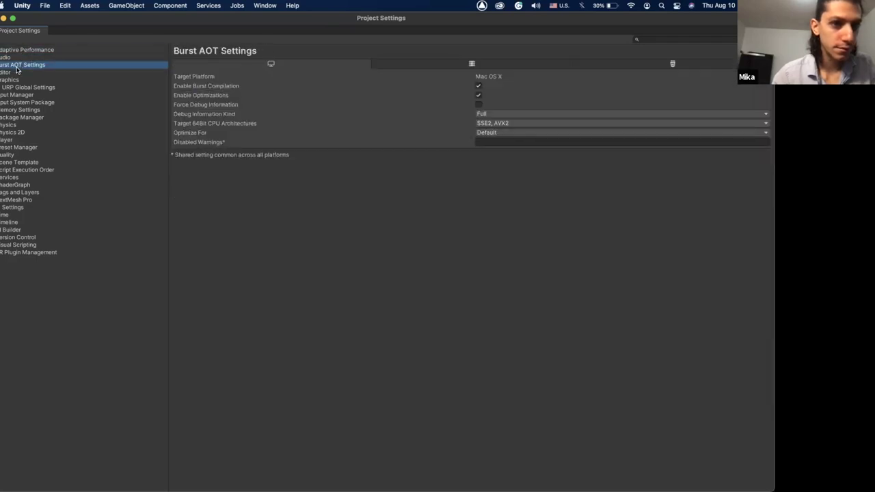
click(14, 73)
click(19, 66)
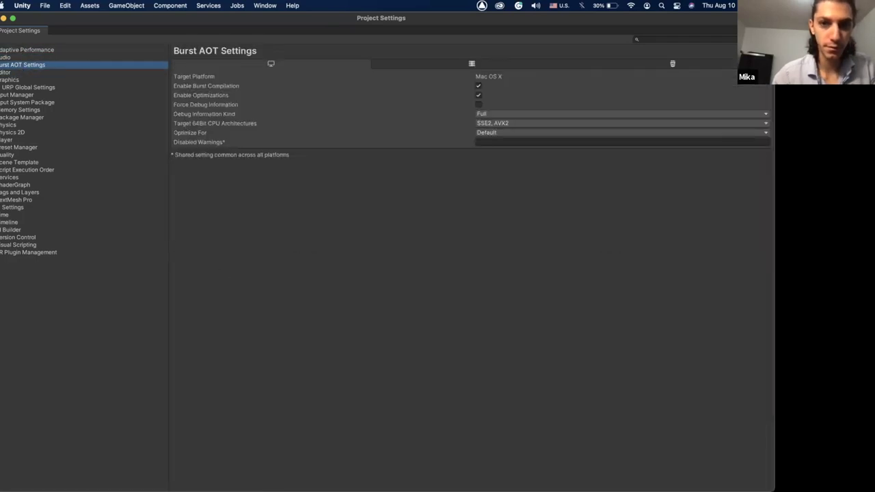
key(super+w)
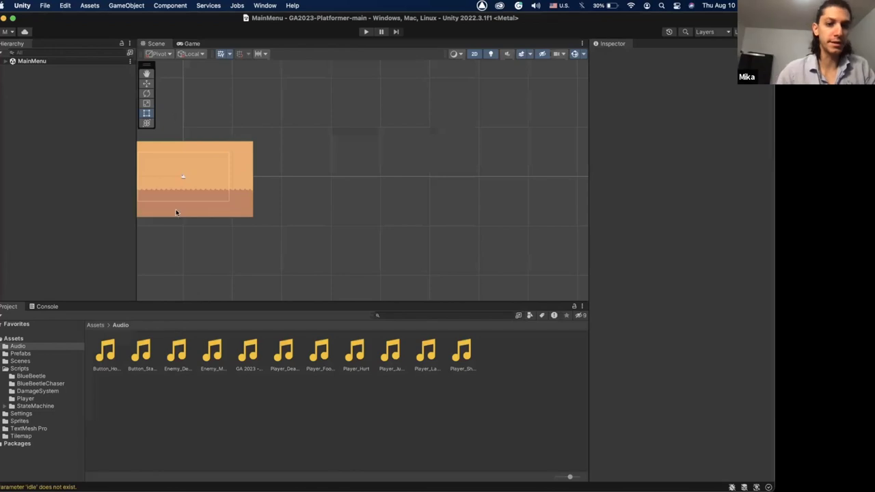
Preview the Player_Shoot and Player_Land audio clips from the Audio assets folder.
click(104, 352)
click(460, 362)
click(738, 404)
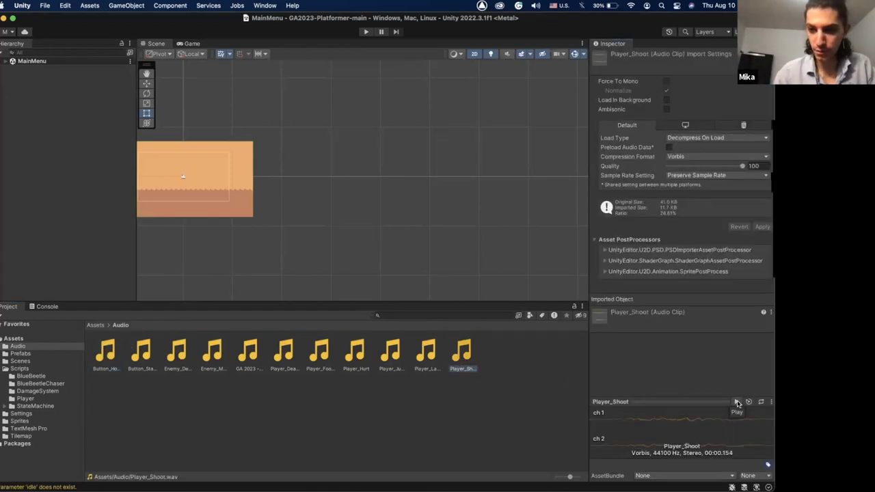
click(425, 352)
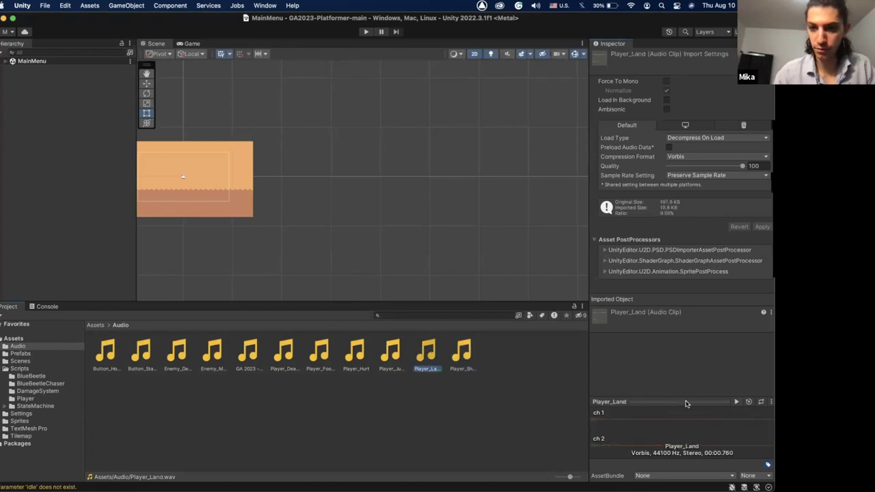
click(736, 403)
click(737, 404)
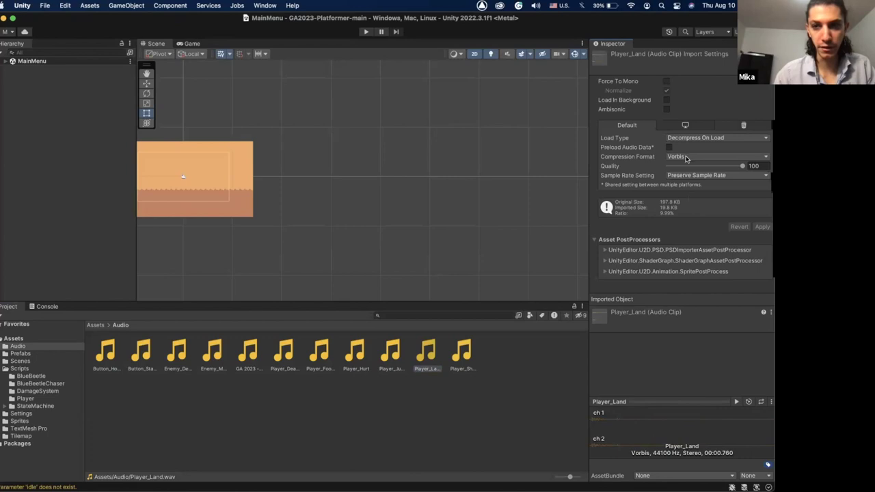
click(364, 442)
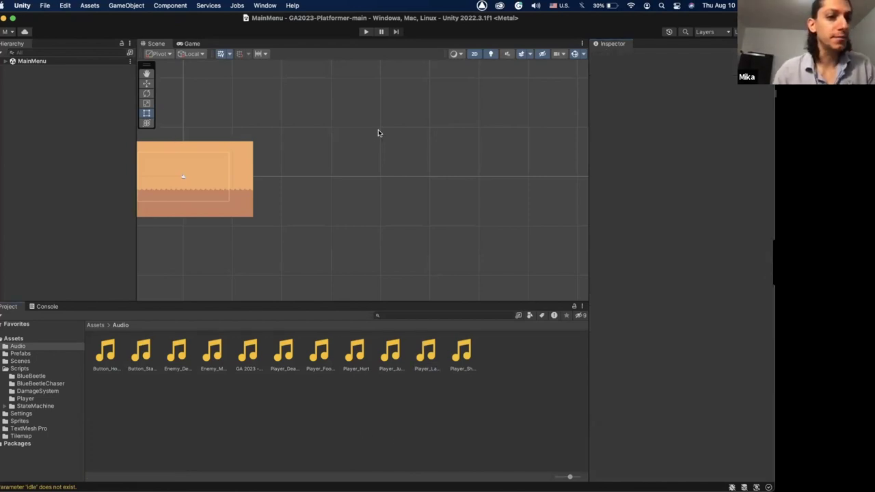
Preview the two button sound clips, including Button_Start, from the Audio assets folder.
click(108, 349)
click(737, 403)
click(143, 352)
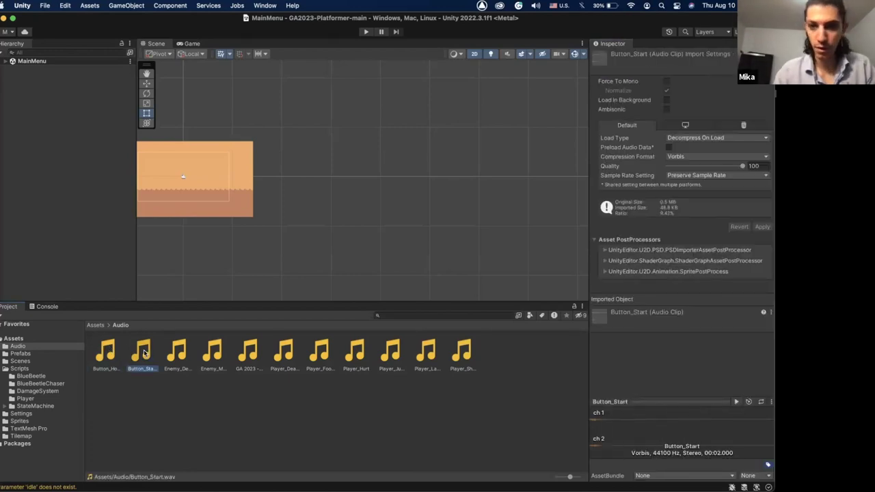
click(738, 403)
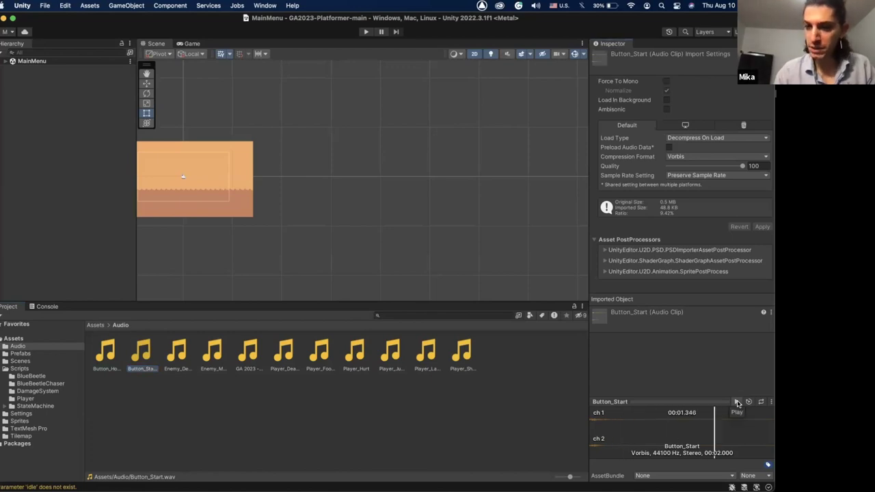
click(287, 411)
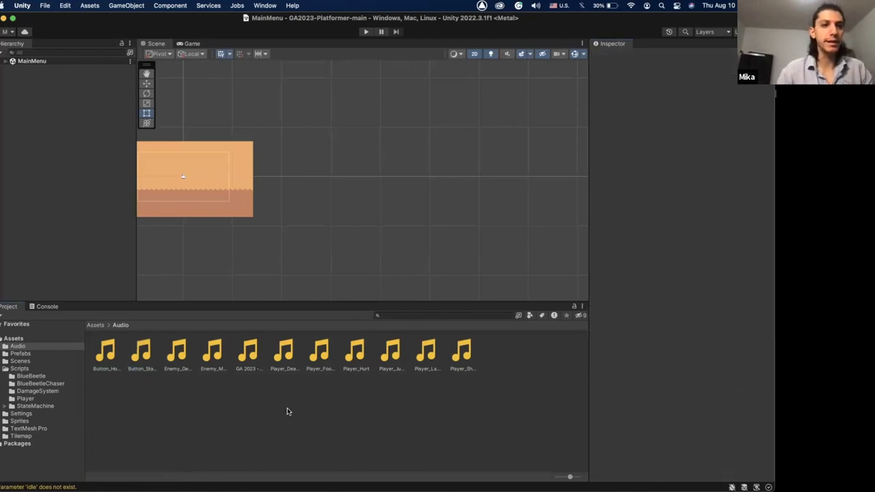
Add an Audio Source component to the StartButton object under MainMenuCanvas in the MainMenu scene.
click(5, 61)
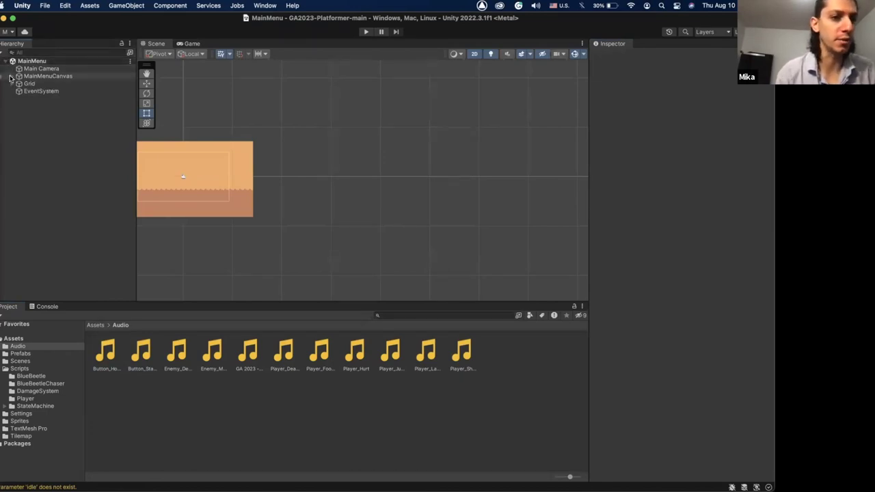
click(10, 77)
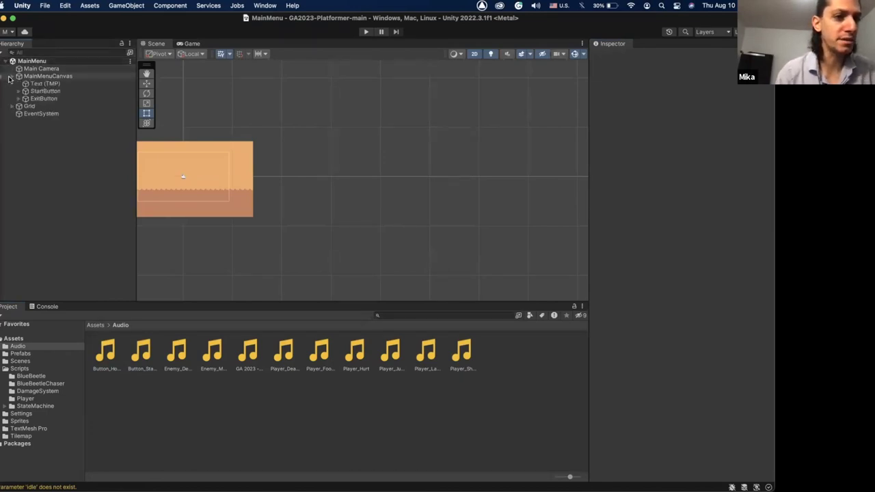
click(42, 91)
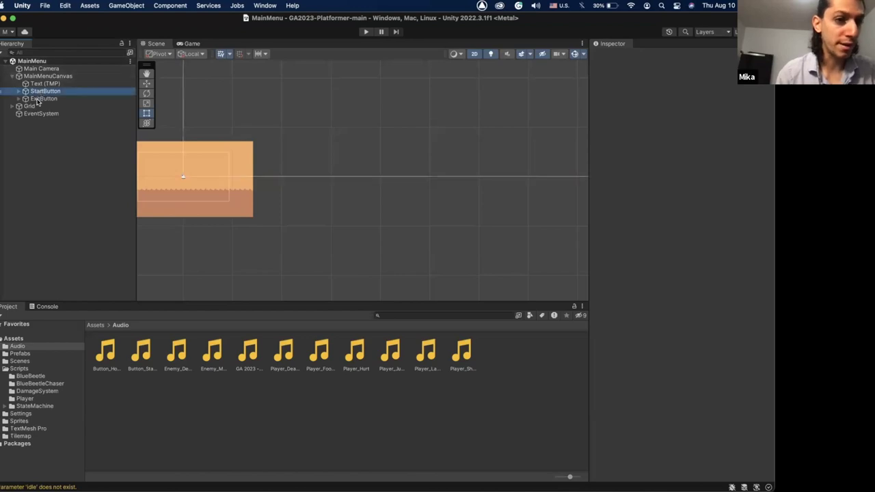
click(37, 99)
click(45, 92)
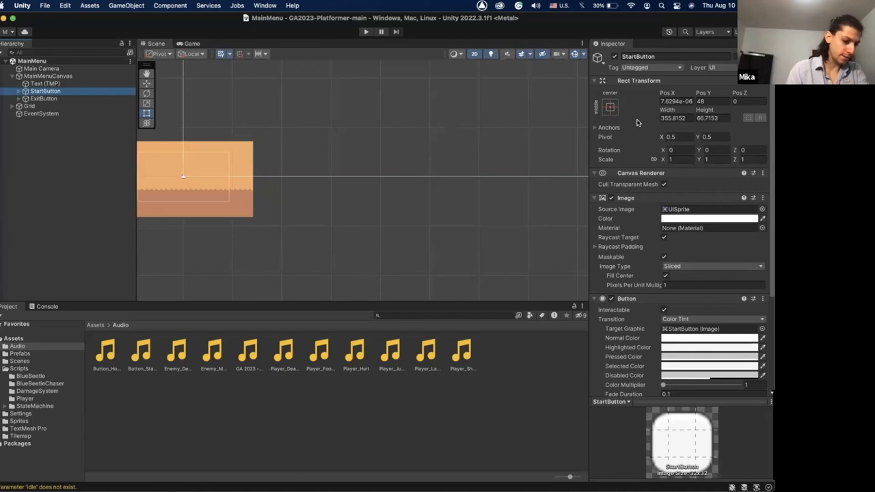
scroll(693, 205, down, 5)
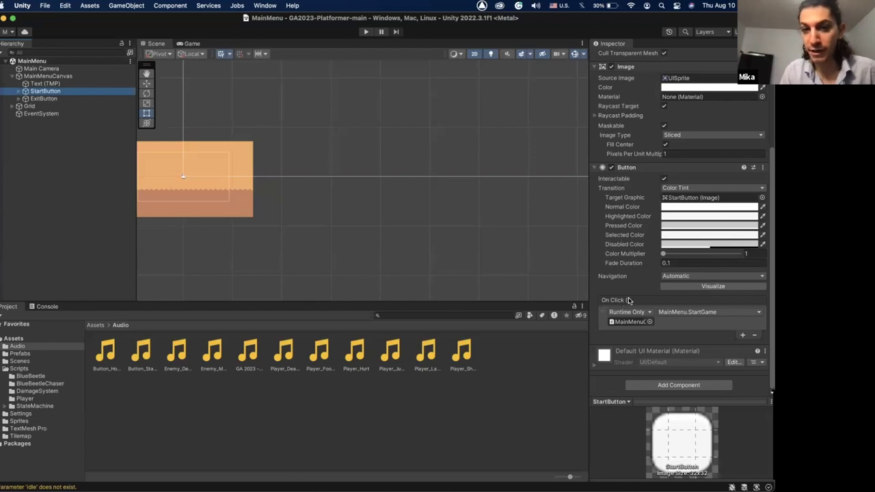
click(640, 387)
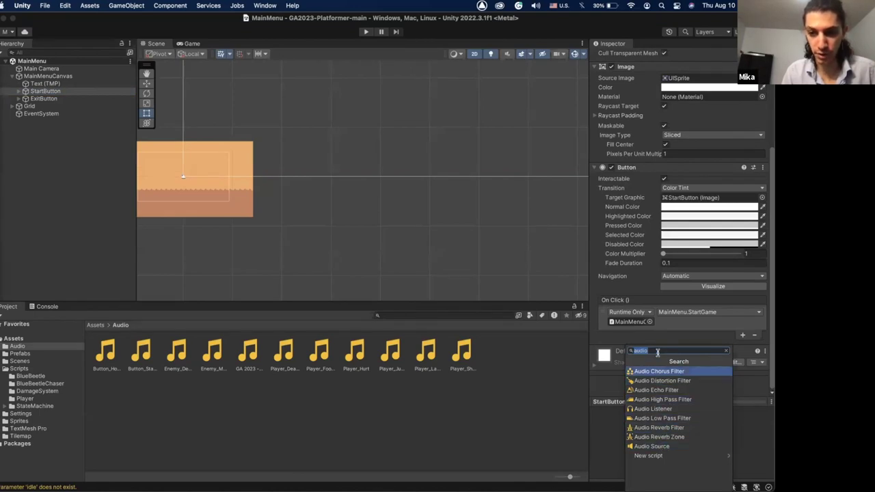
key(BackSpace)
click(608, 386)
click(608, 386)
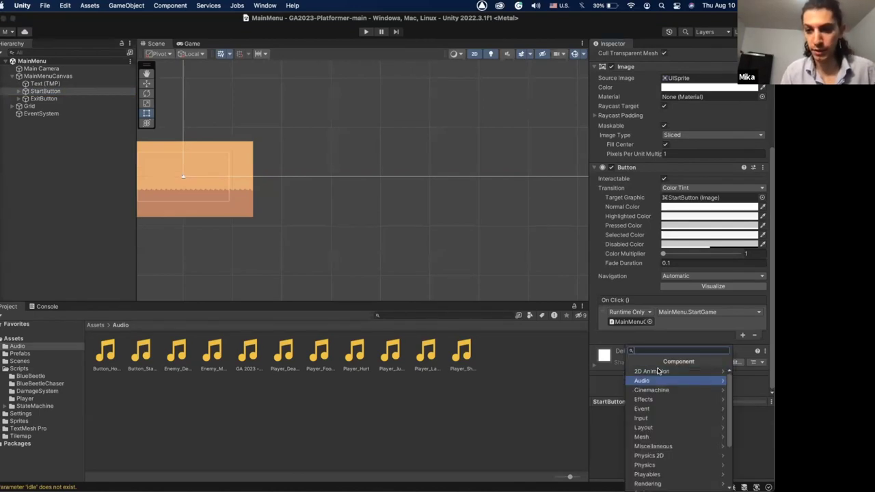
text(audio)
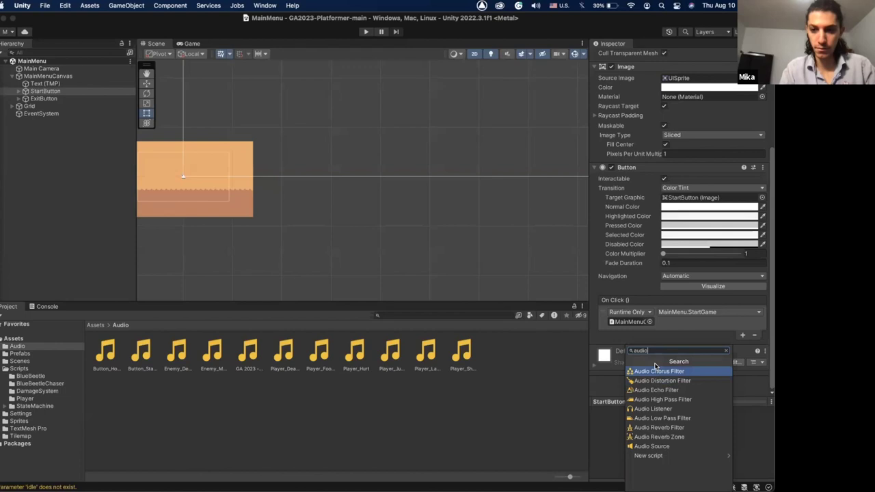
click(651, 446)
Turn off Play On Awake and slightly lower the volume in the StartButton's Audio Source.
scroll(643, 376, down, 7)
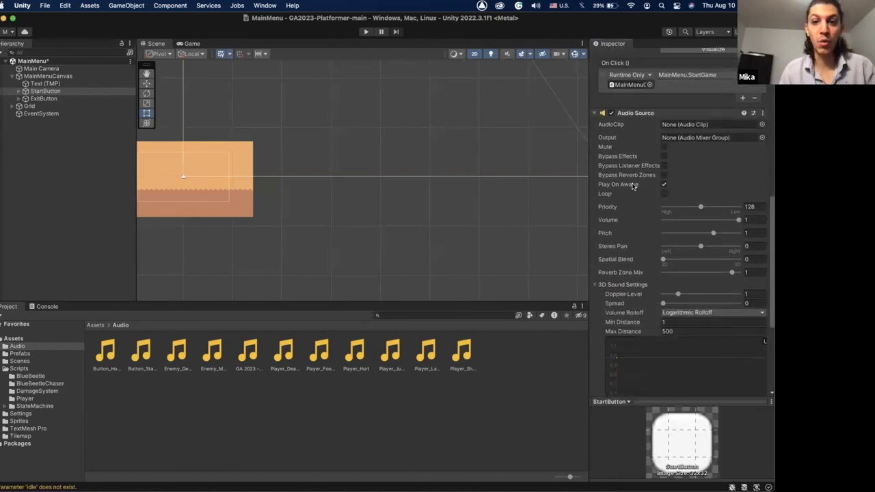
click(664, 186)
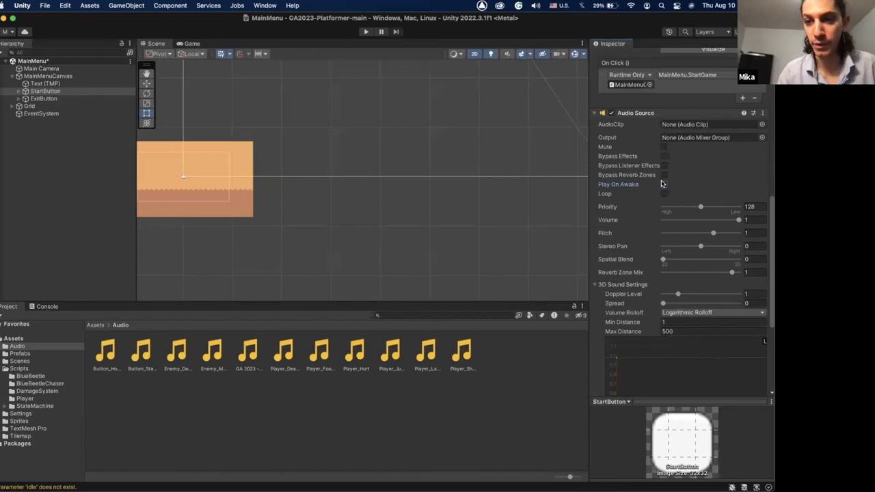
drag(739, 220, 731, 220)
click(636, 113)
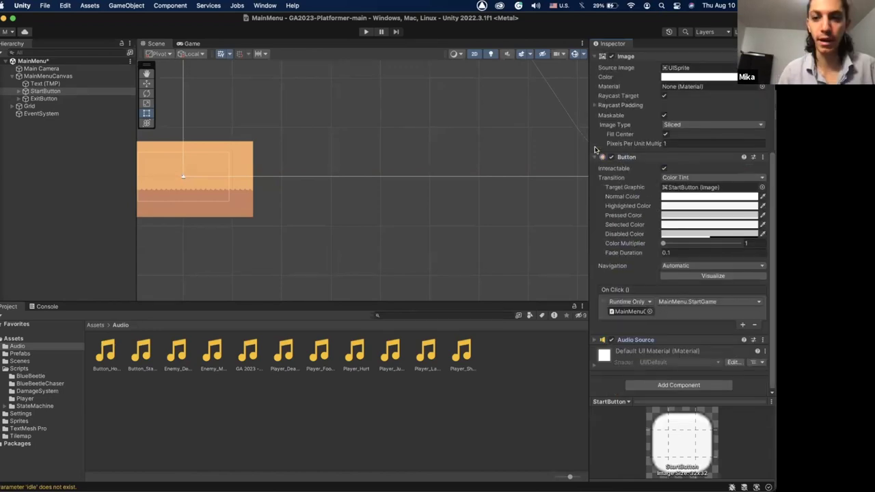
Create a new script named Start_ButtonSFX and add it to the StartButton as a component.
click(654, 386)
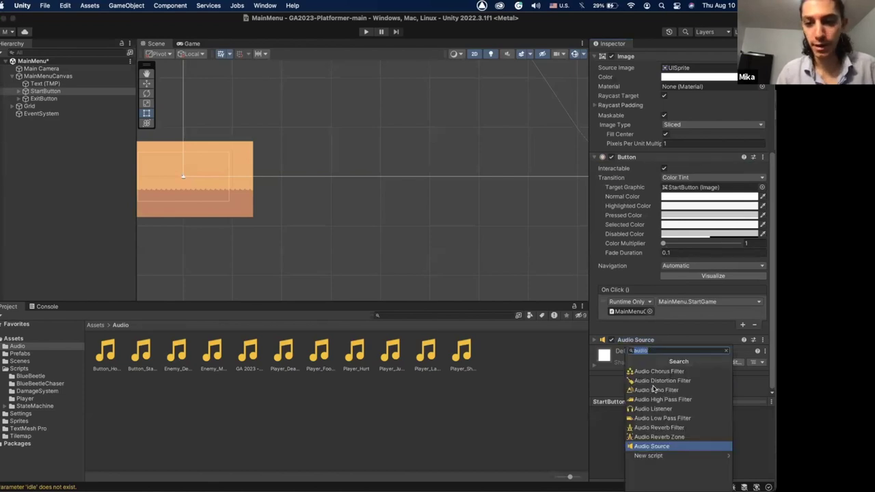
click(660, 457)
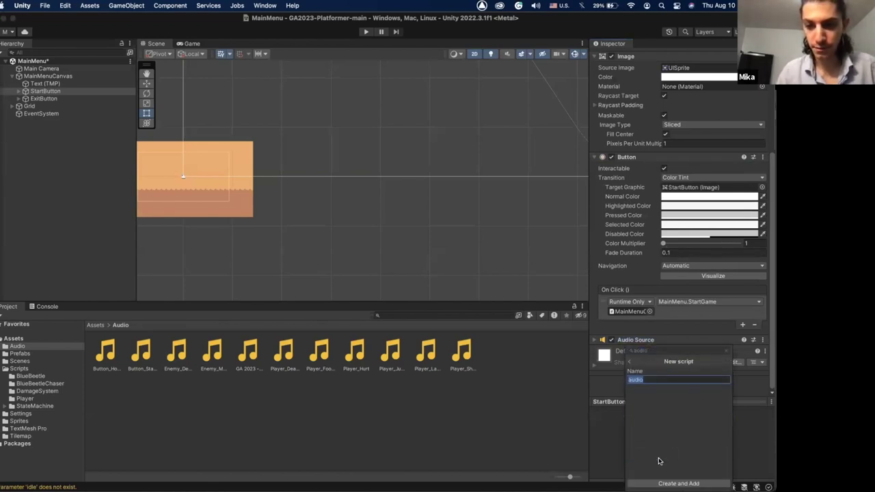
text(Start_ButtonSFX)
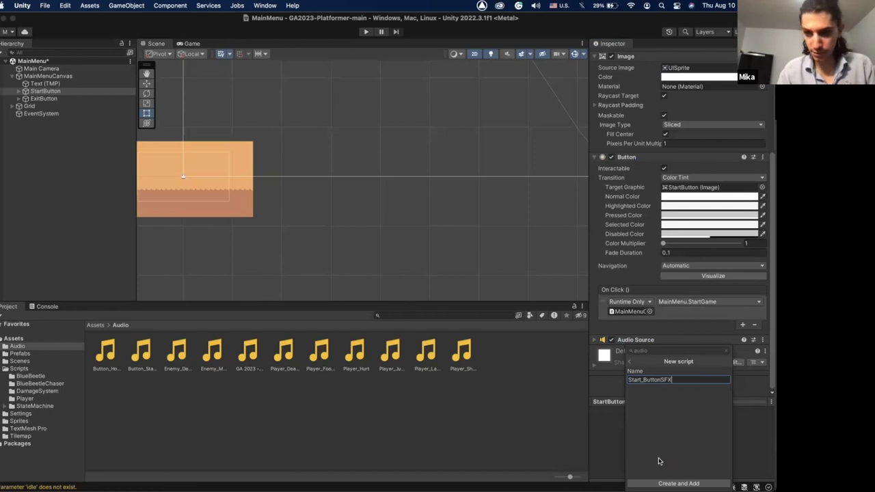
key(Return)
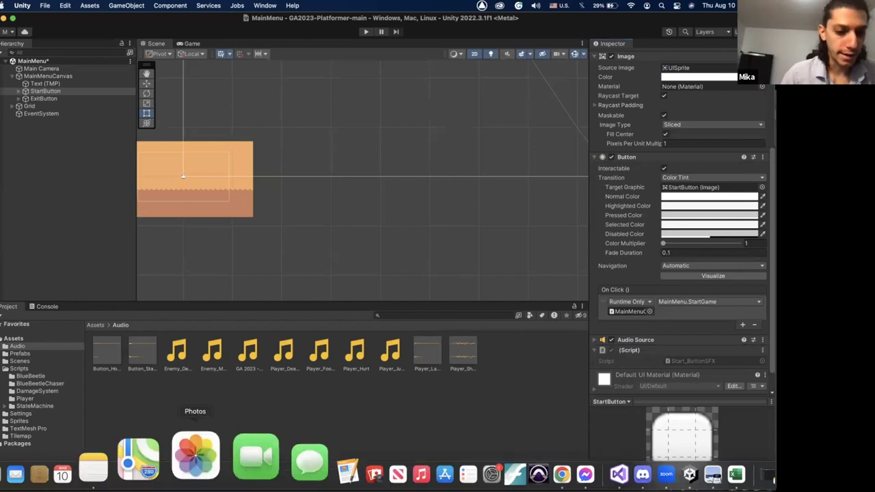
Switch to Notes, copy the Button SFX (Hover + Click) code from the Unity Script Codes note and return to Unity.
click(160, 455)
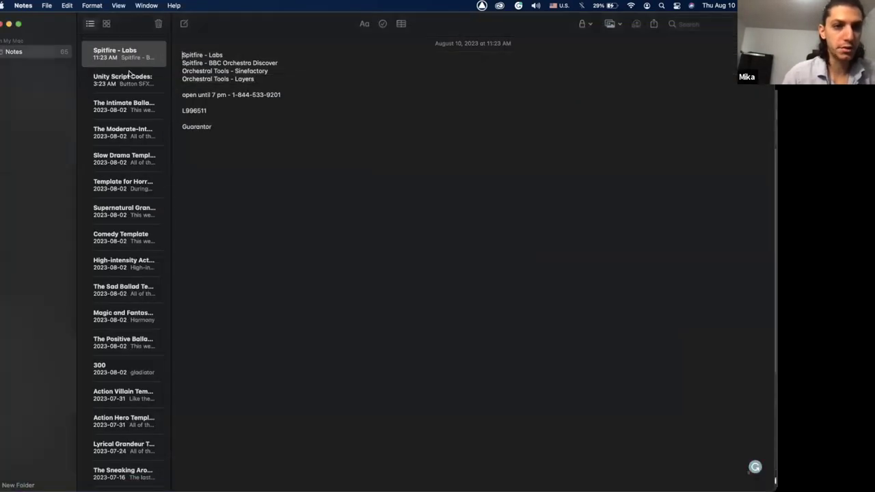
click(118, 83)
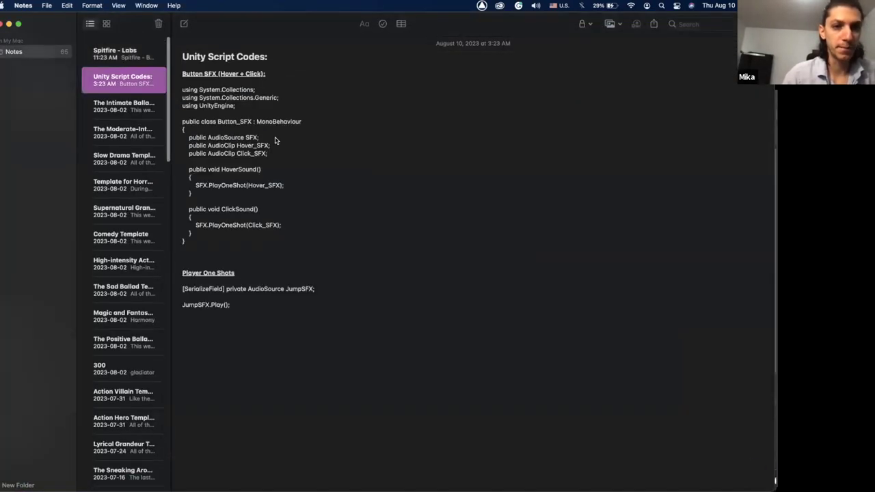
drag(184, 89, 219, 251)
key(super+c)
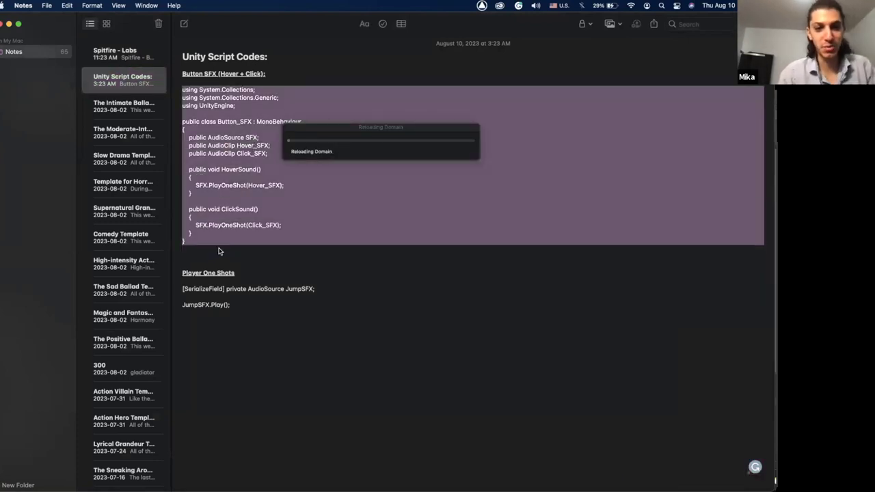
click(8, 24)
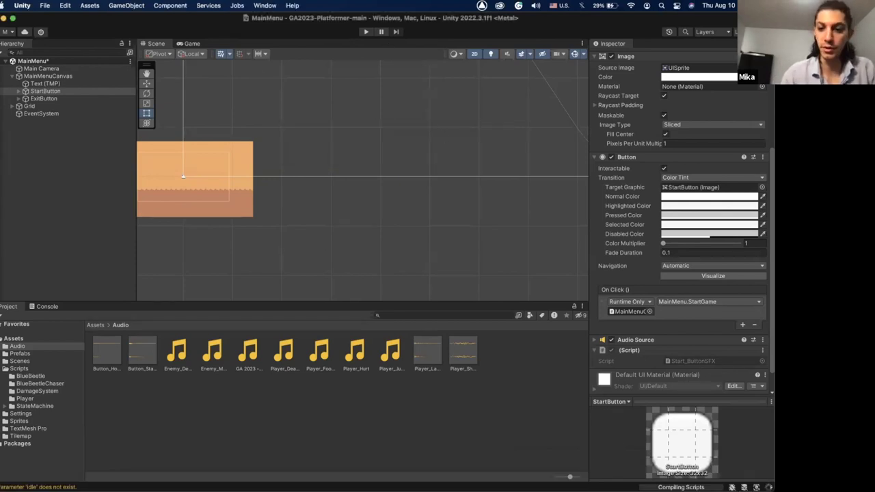
click(705, 319)
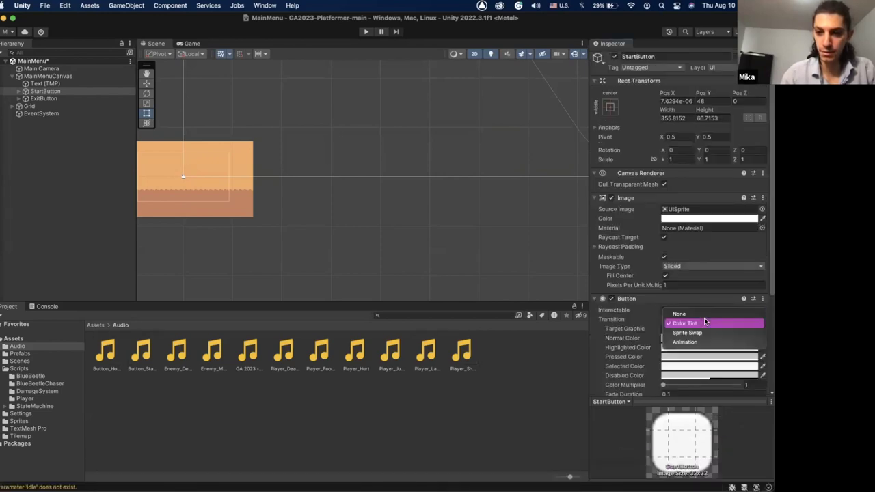
click(706, 321)
scroll(633, 345, down, 5)
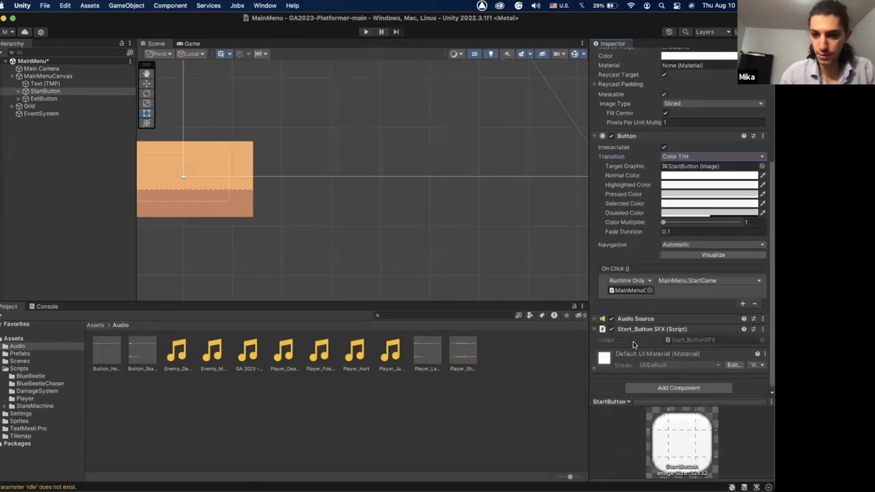
mouse_move(659, 485)
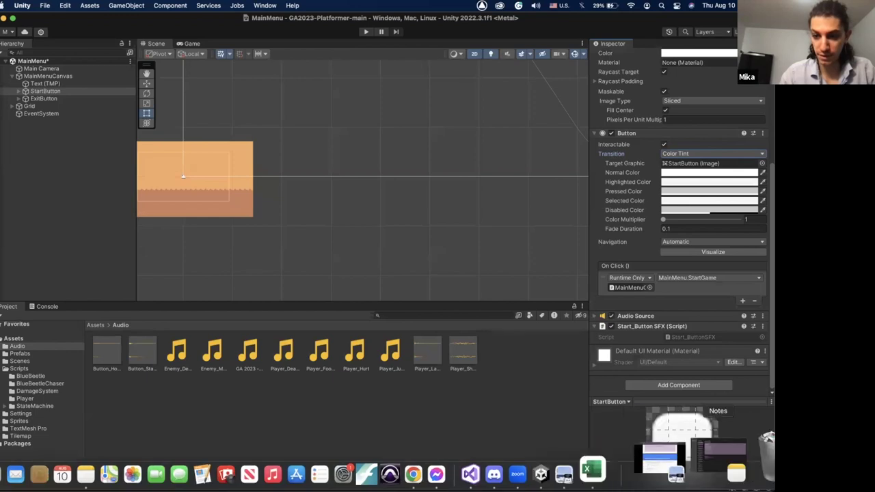
right_click(660, 454)
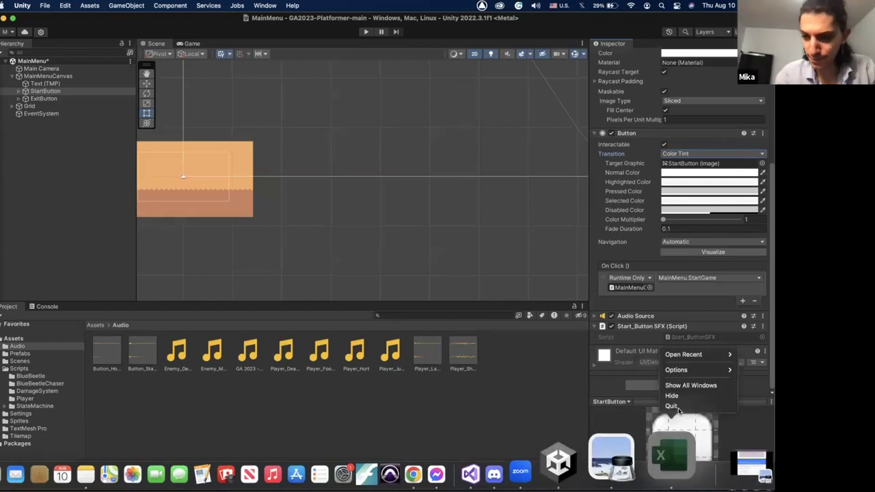
key(Escape)
Open the Start_ButtonSFX script in Visual Studio and replace all of its default code with the copied Button SFX code.
click(692, 338)
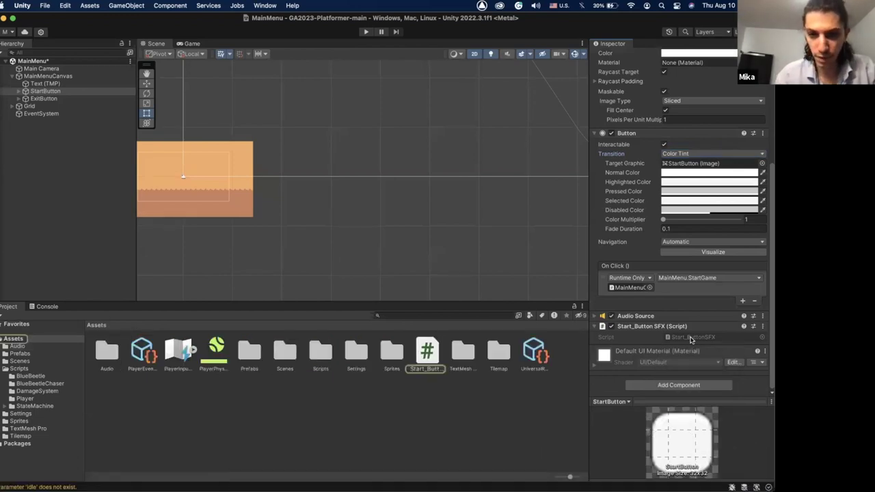
mouse_move(625, 486)
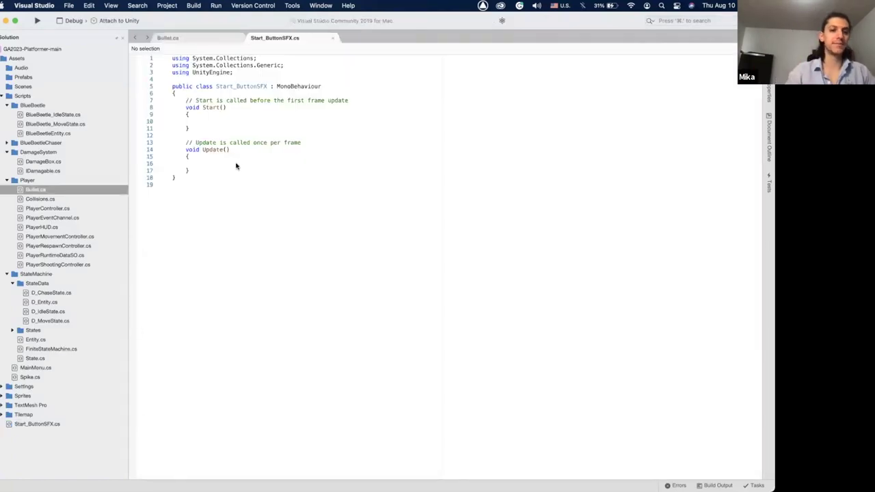
drag(178, 177, 179, 149)
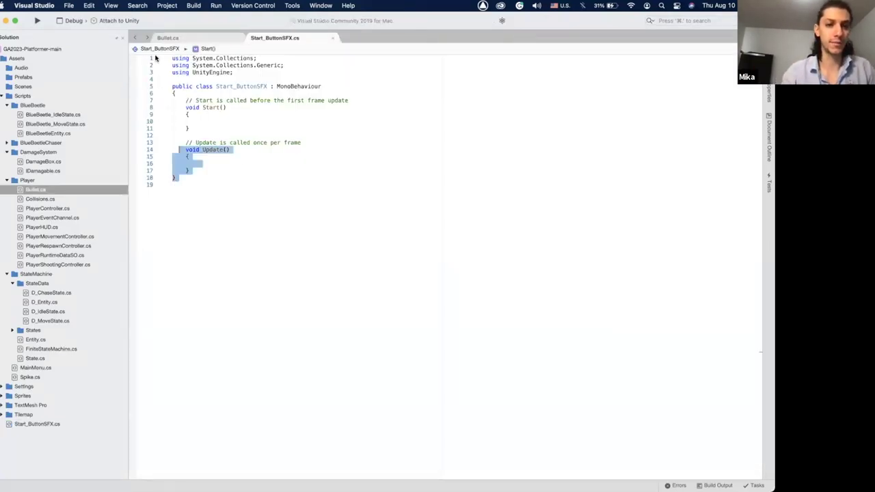
key(super+a)
key(super+v)
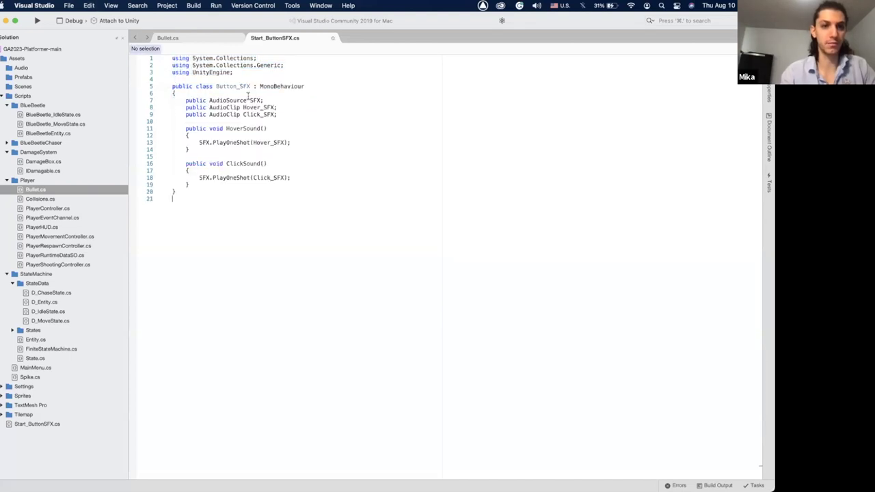
Rename the pasted script's class to Start_ButtonSFX so that it matches the script file name.
click(224, 94)
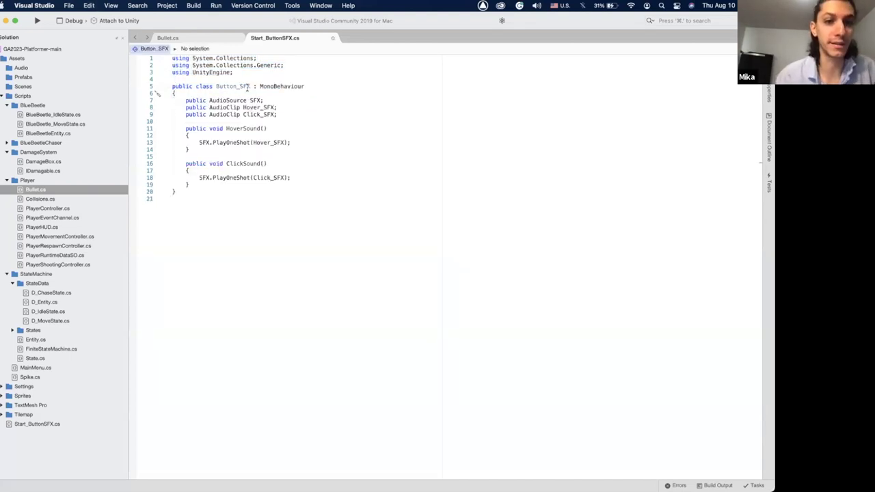
click(218, 87)
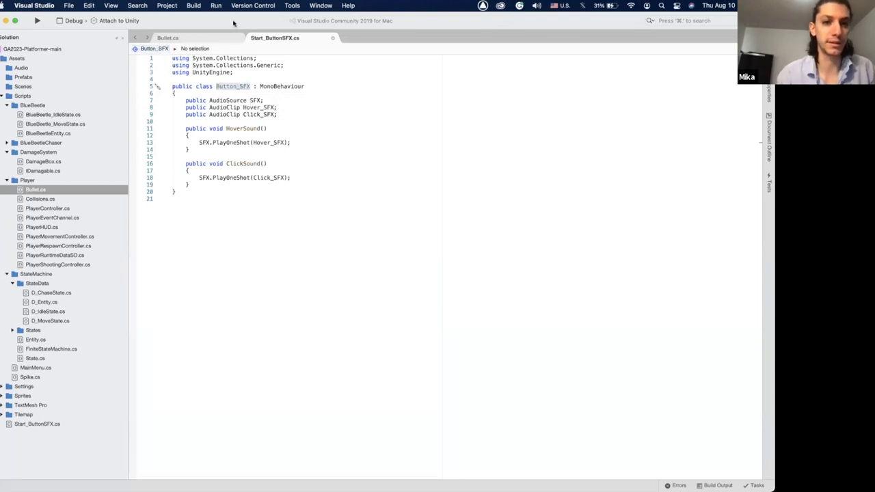
text(Start_)
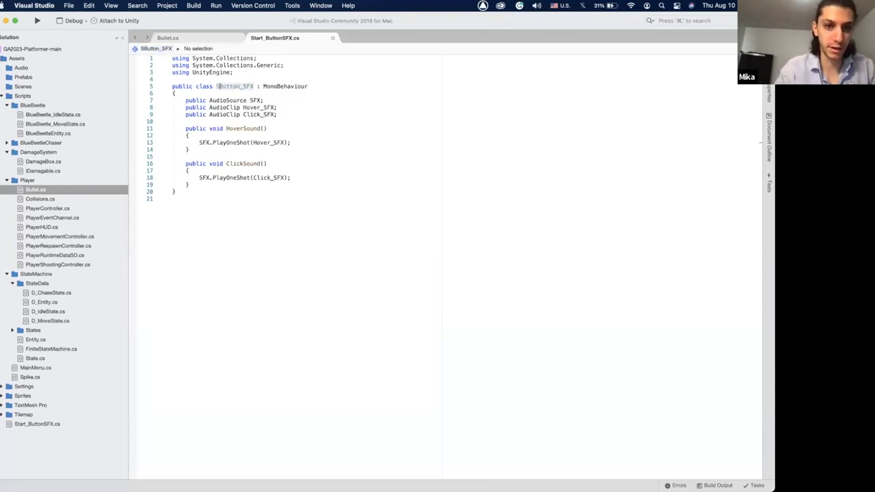
click(261, 87)
key(BackSpace)
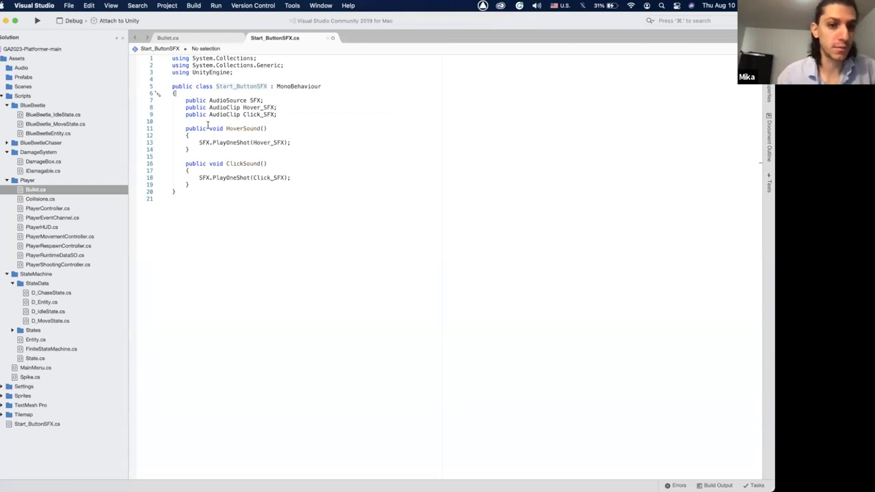
Examine the HoverSound and ClickSound methods and their PlayOneShot calls in the Start_ButtonSFX script.
click(235, 130)
click(207, 143)
click(252, 143)
click(270, 143)
click(212, 164)
click(213, 178)
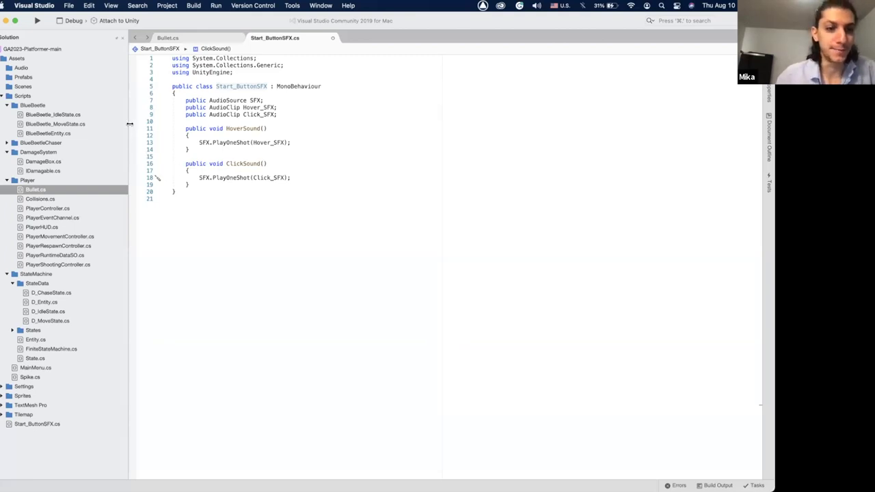
Save the Start_ButtonSFX script, return to Unity and show the script's empty SFX, Hover_SFX and Click_SFX fields on StartButton.
click(227, 107)
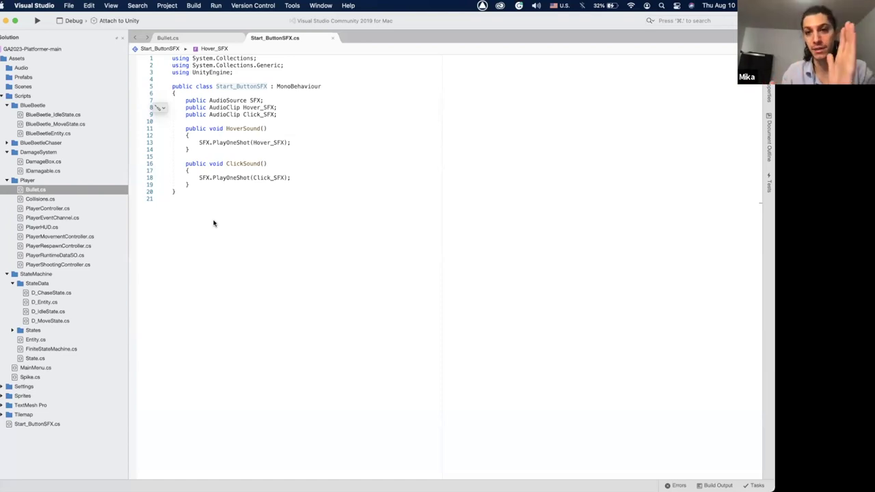
click(5, 21)
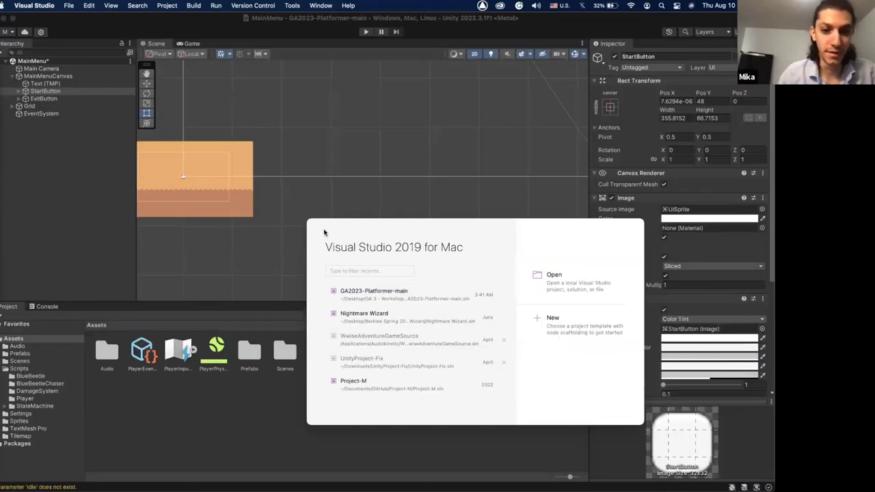
drag(360, 230, 39, 298)
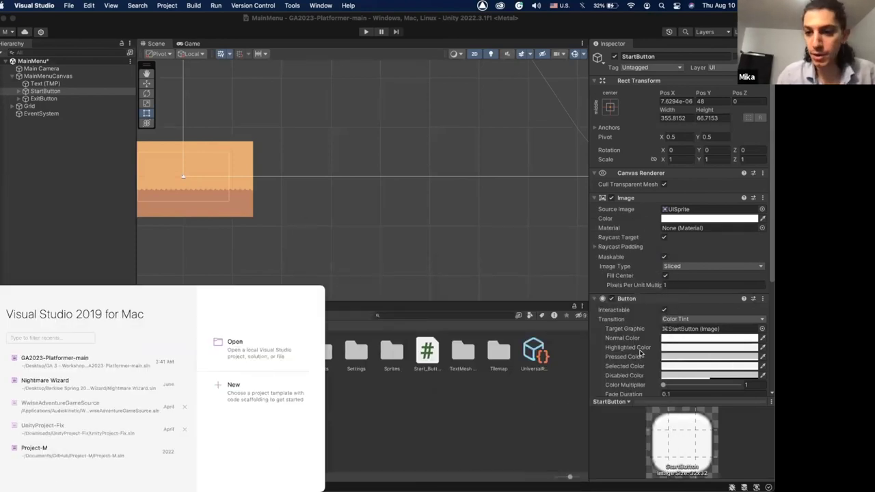
click(635, 317)
scroll(636, 319, down, 5)
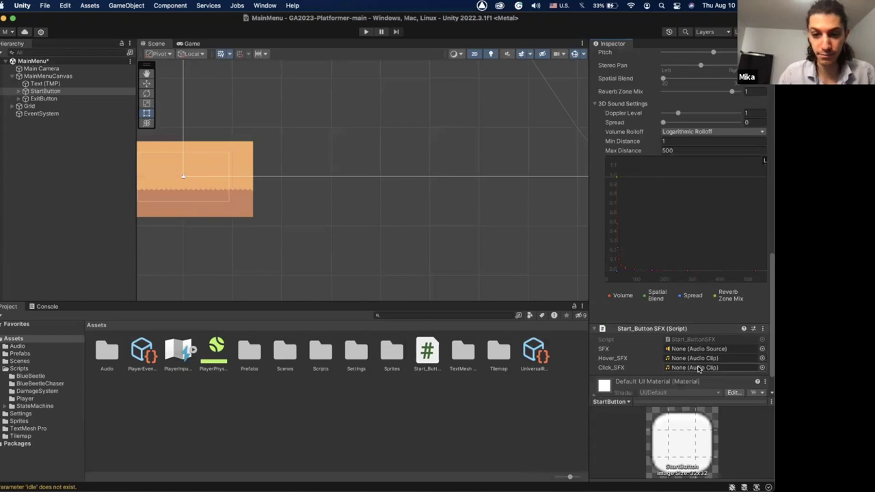
Open the project's Audio folder and minimize the reopened Visual Studio window.
click(35, 348)
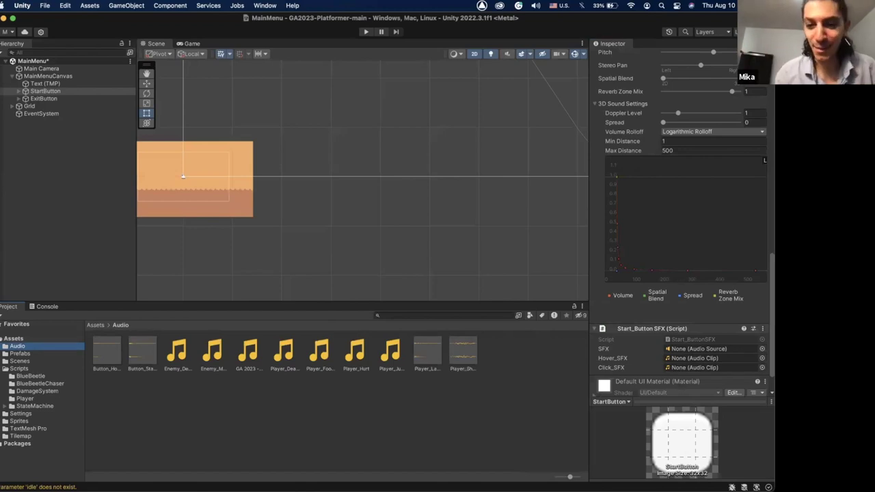
click(684, 468)
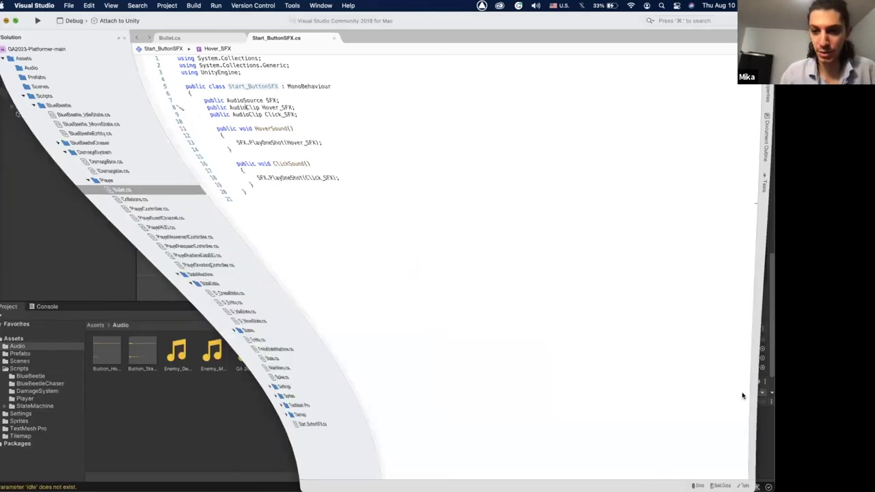
key(super+m)
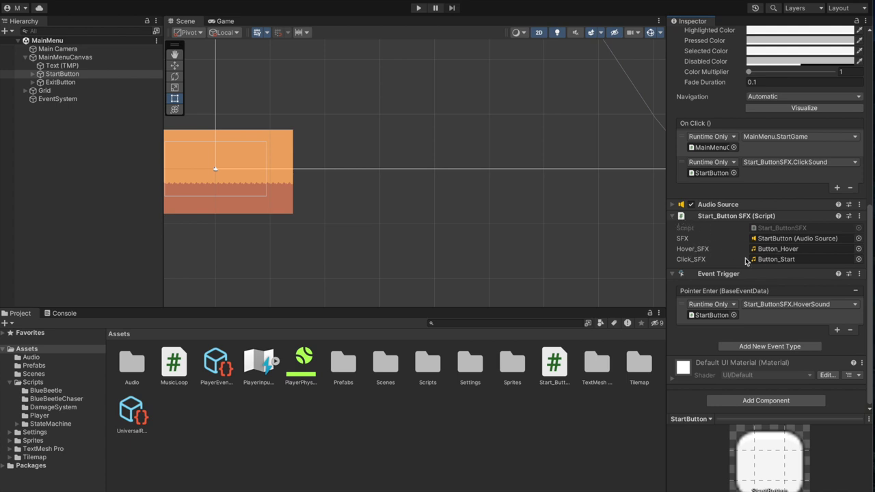
View the Button_Hover clip in the Audio folder and return to StartButton's Start_Button SFX component.
click(32, 358)
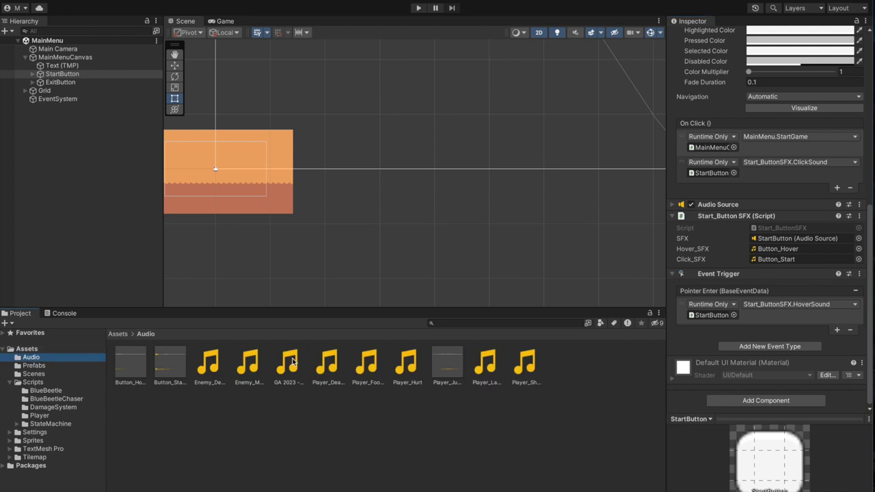
click(161, 406)
click(139, 369)
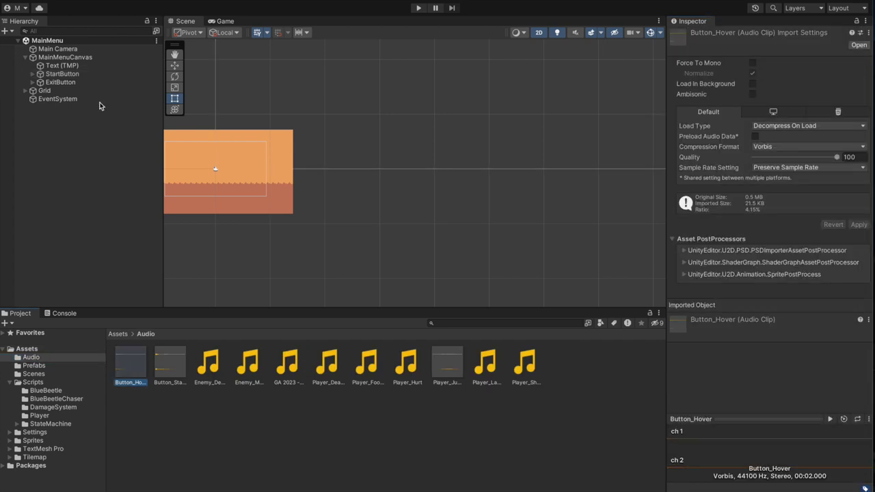
click(85, 73)
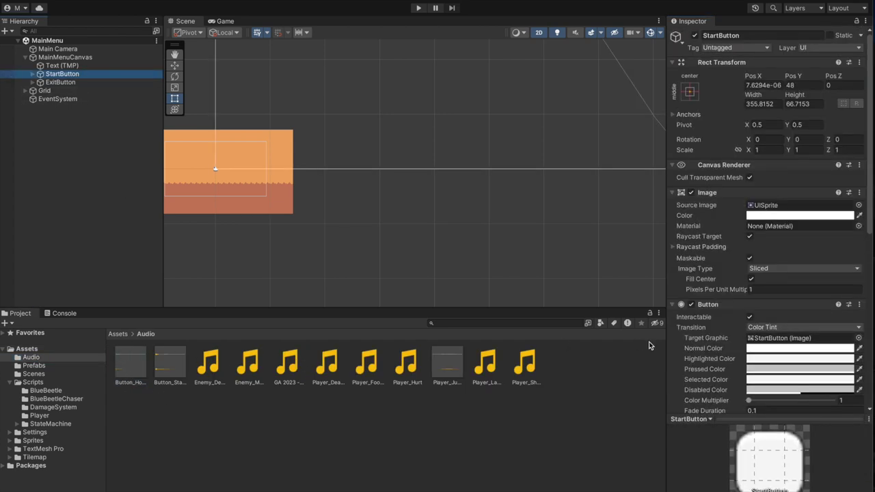
scroll(705, 347, down, 10)
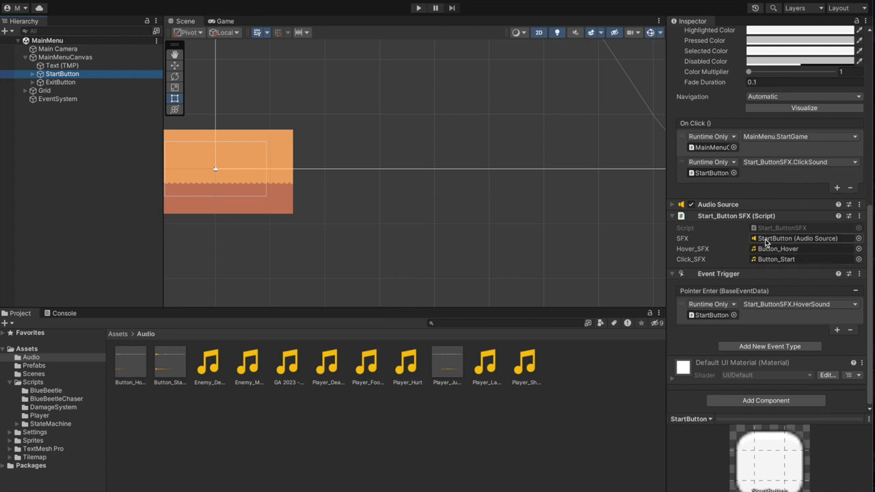
Review StartButton's Audio Source settings and collapse its Audio Source and Start_Button SFX components.
click(729, 205)
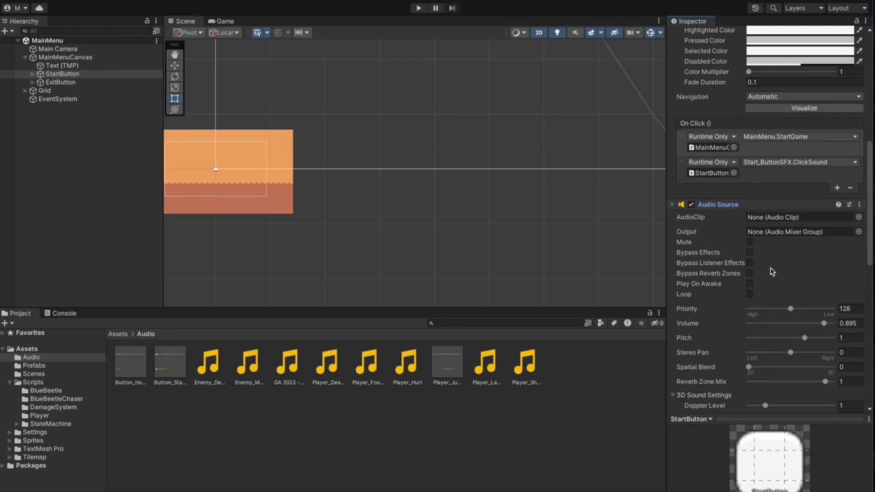
scroll(772, 272, down, 1)
scroll(771, 272, down, 5)
scroll(774, 260, up, 4)
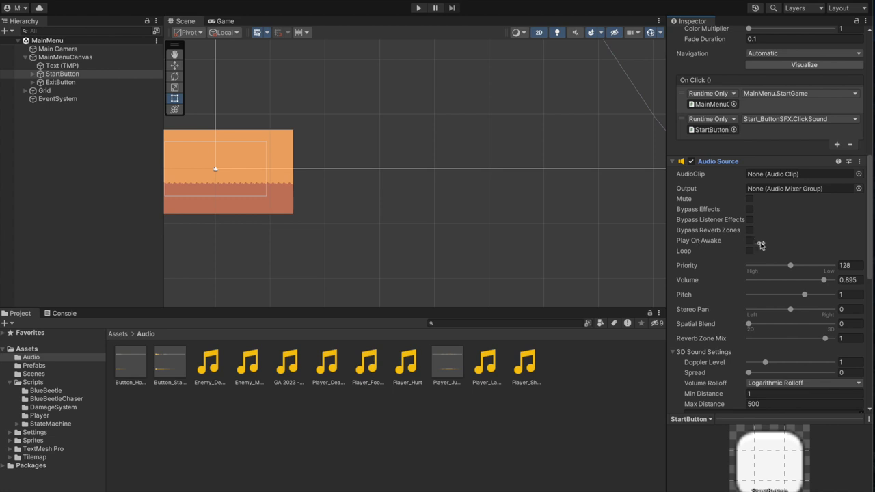
click(673, 163)
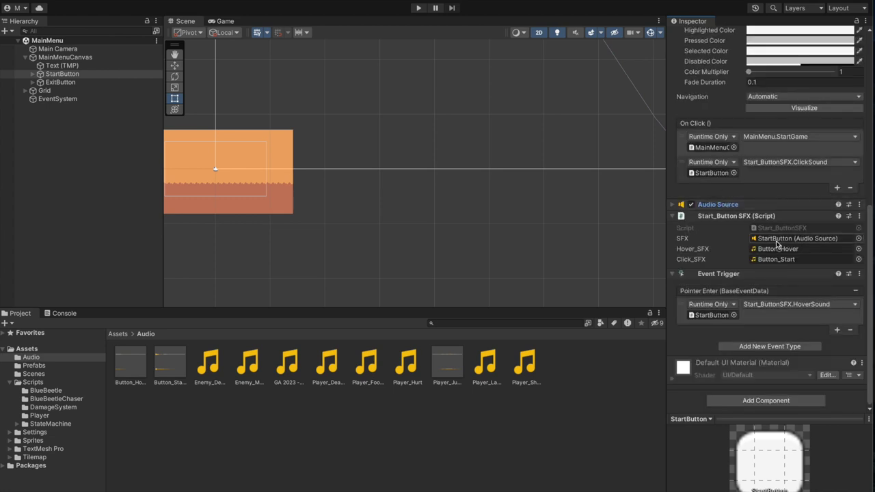
click(671, 216)
scroll(713, 204, up, 3)
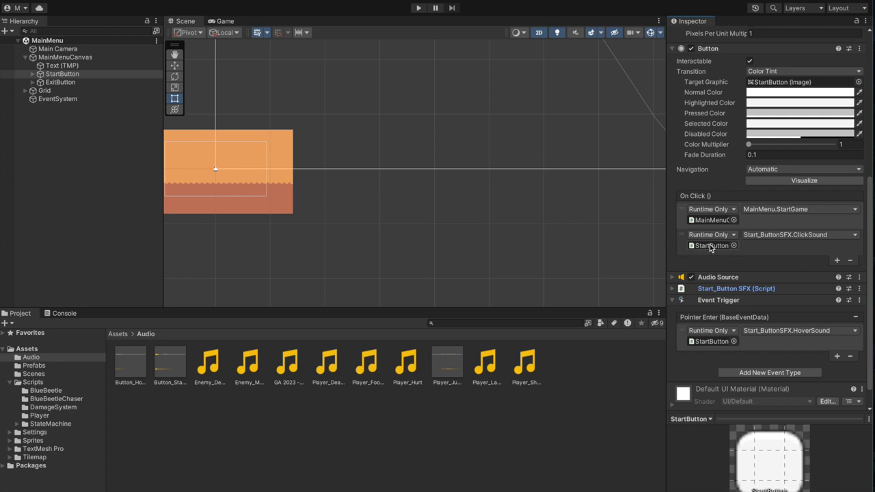
Check the Start_ButtonSFX functions available for StartButton's second On Click entry without changing the selection.
click(766, 236)
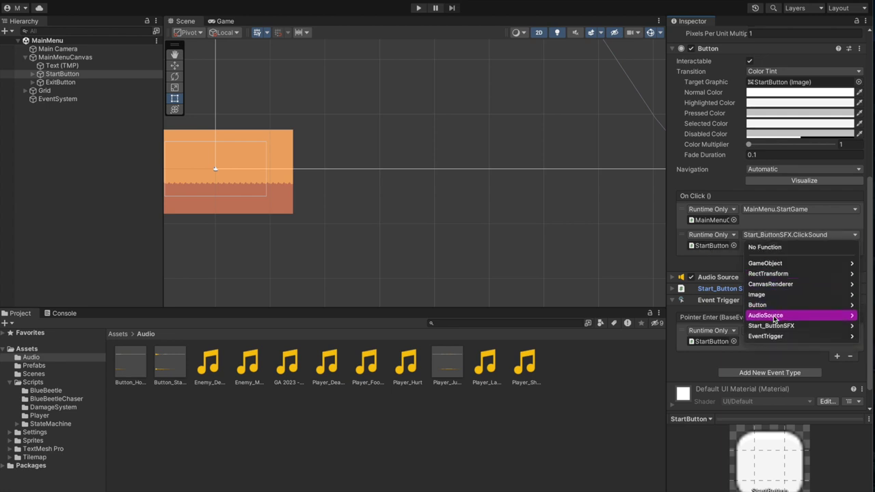
mouse_move(775, 330)
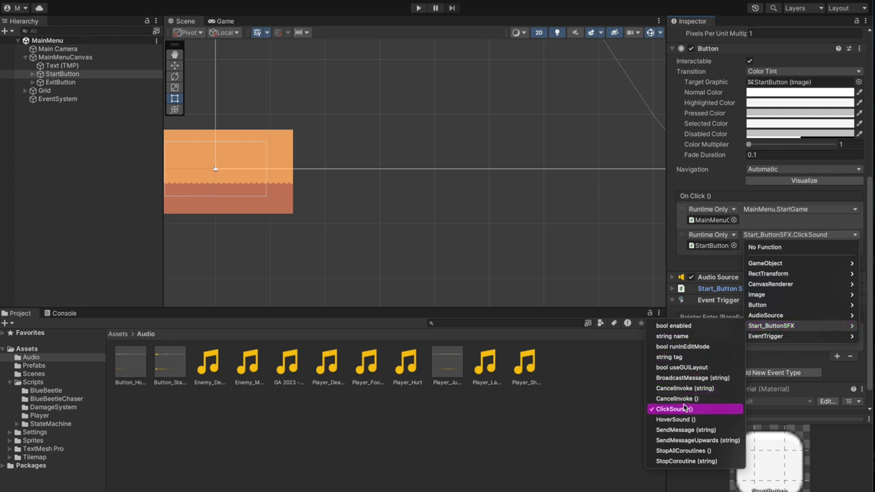
click(692, 264)
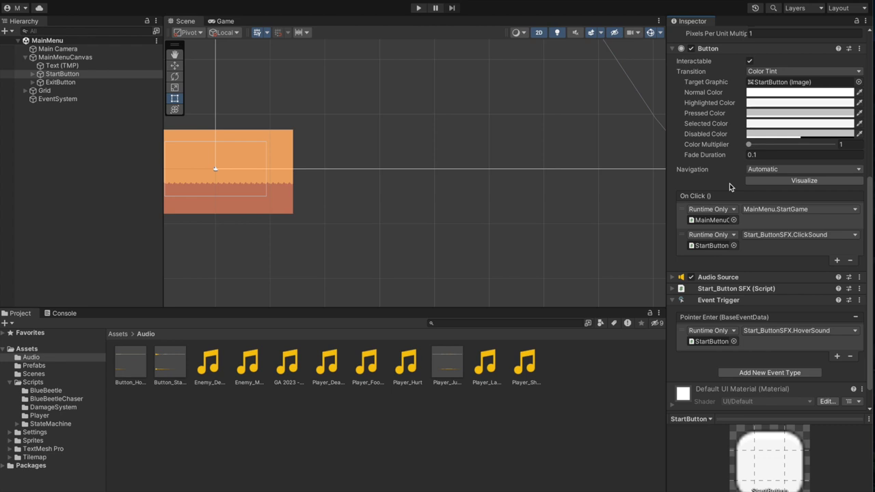
Remove the Event Trigger component from StartButton.
scroll(730, 183, down, 1)
click(673, 273)
click(859, 274)
click(821, 301)
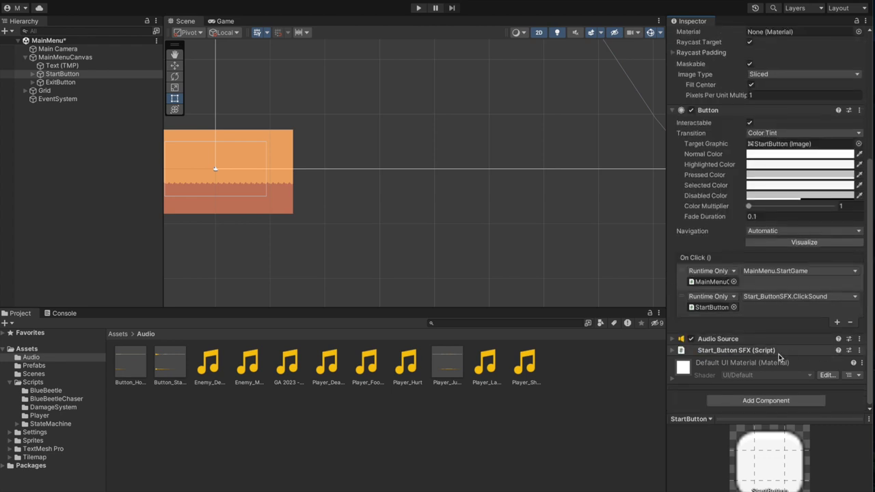
Add an Event Trigger component to StartButton and give it a PointerEnter event type.
click(757, 400)
text(event)
click(744, 397)
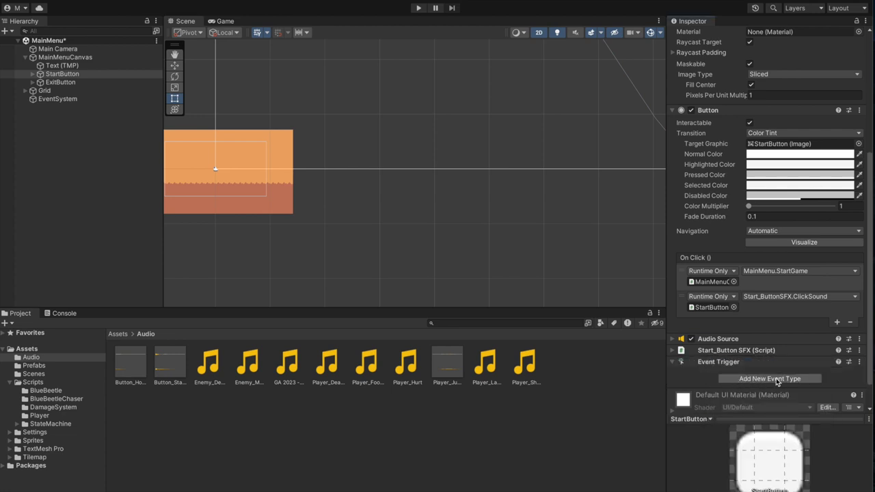
click(771, 379)
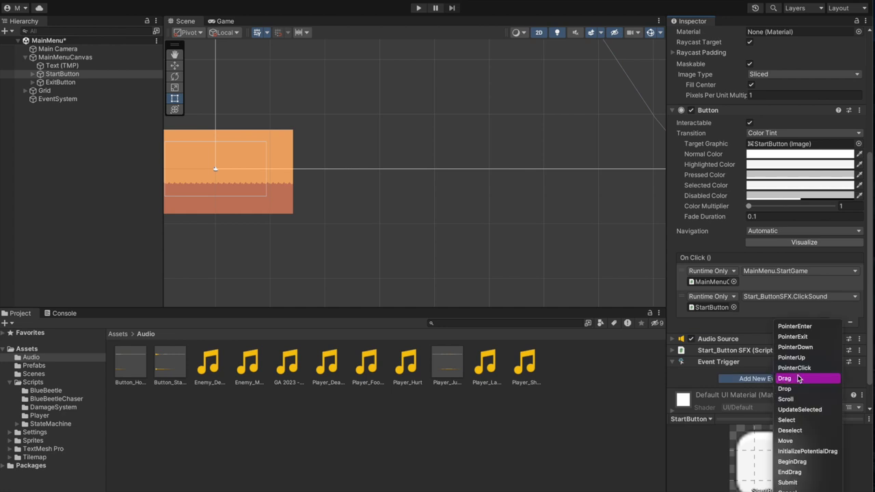
click(820, 327)
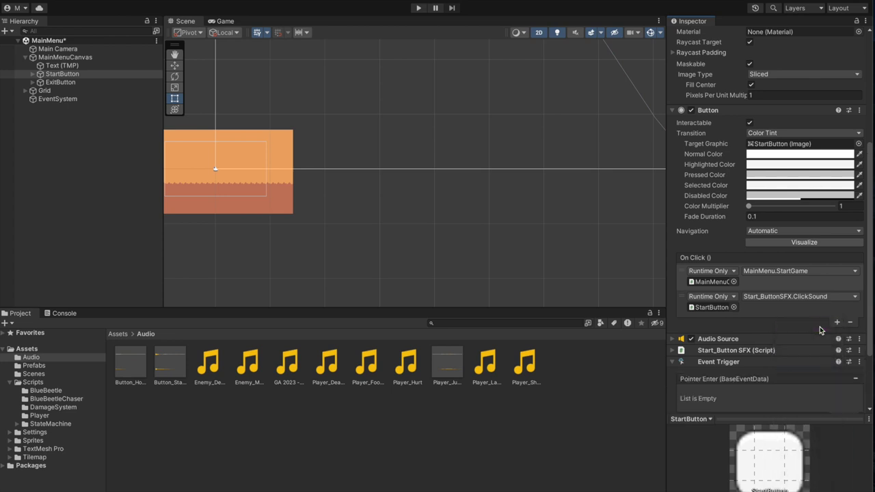
scroll(711, 385, down, 3)
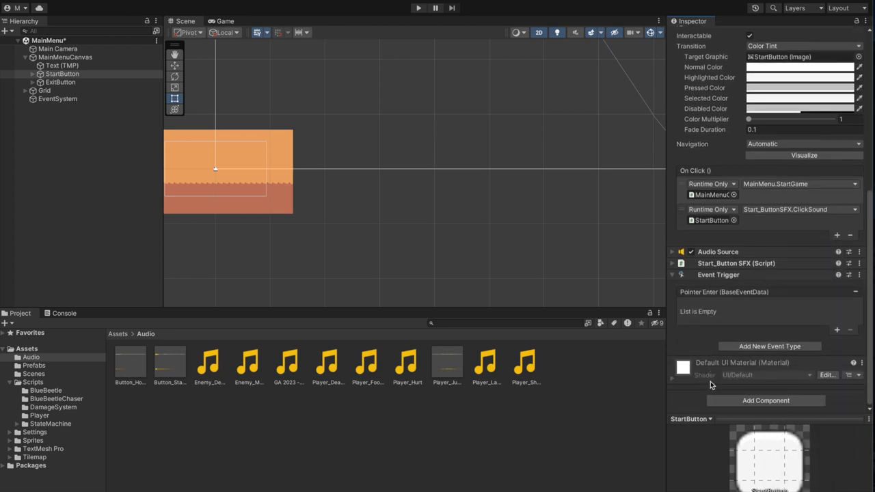
Add a Pointer Enter entry that targets StartButton and calls Start_ButtonSFX.HoverSound.
click(838, 331)
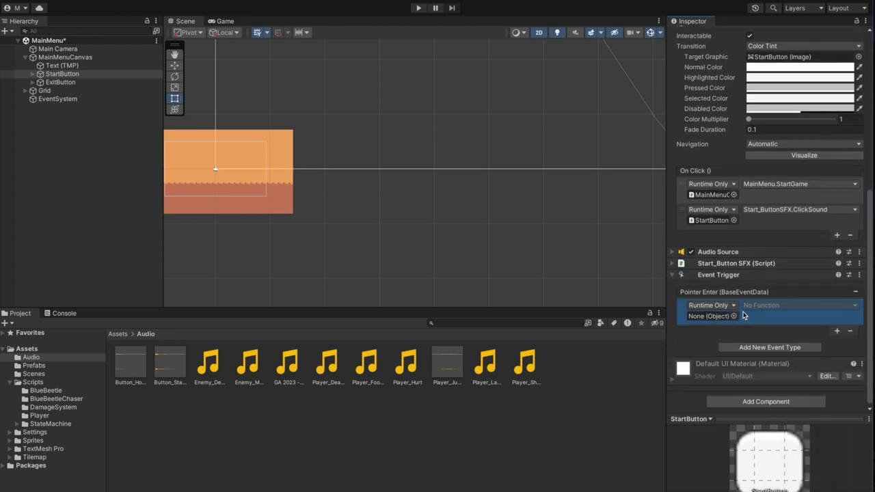
click(69, 74)
drag(70, 77, 712, 317)
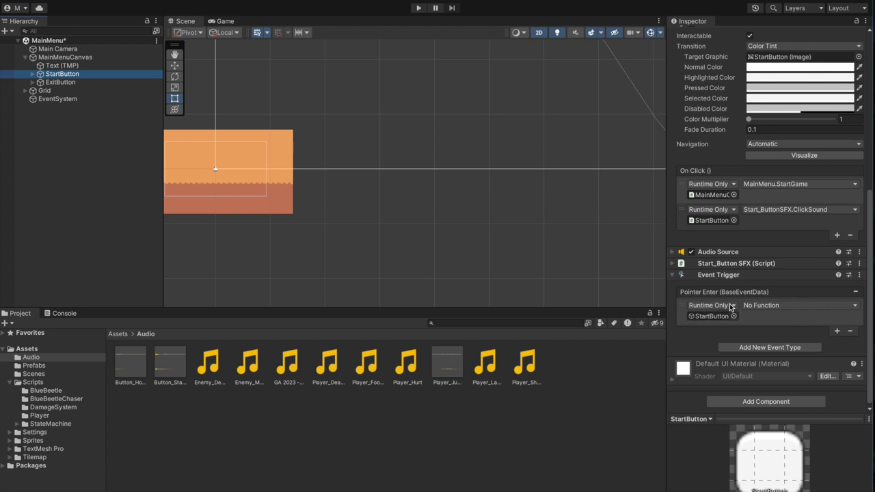
click(775, 305)
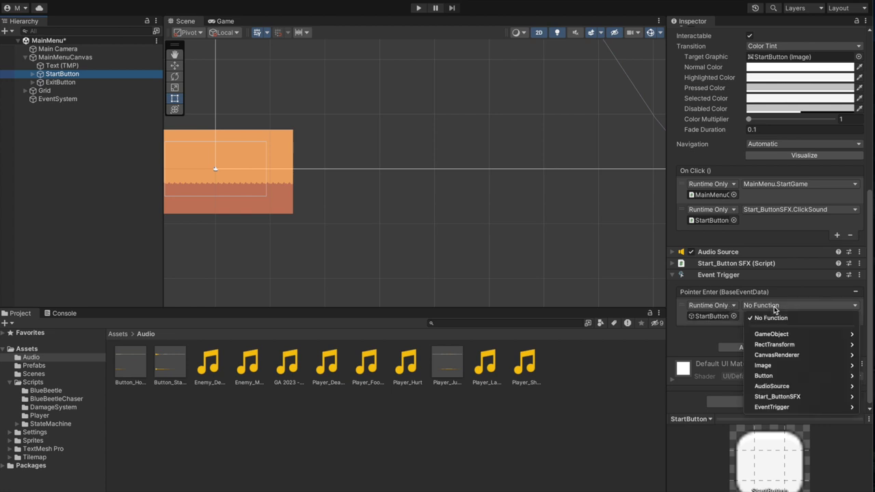
mouse_move(775, 400)
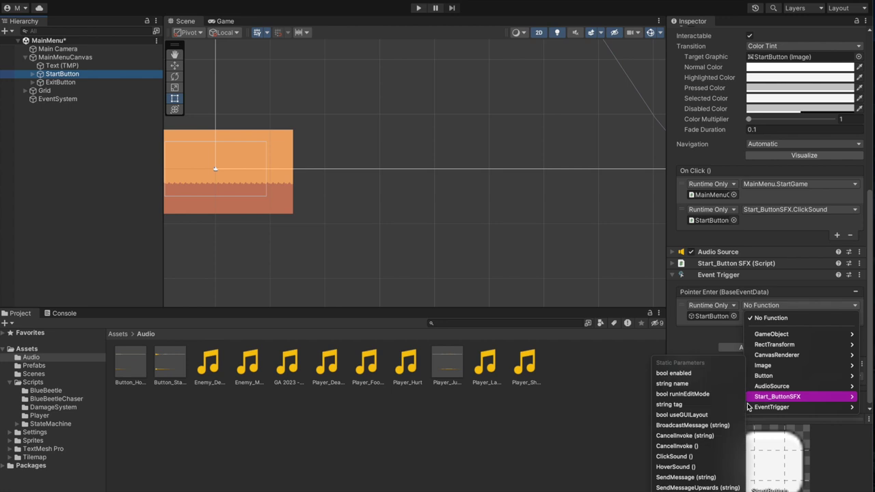
click(677, 467)
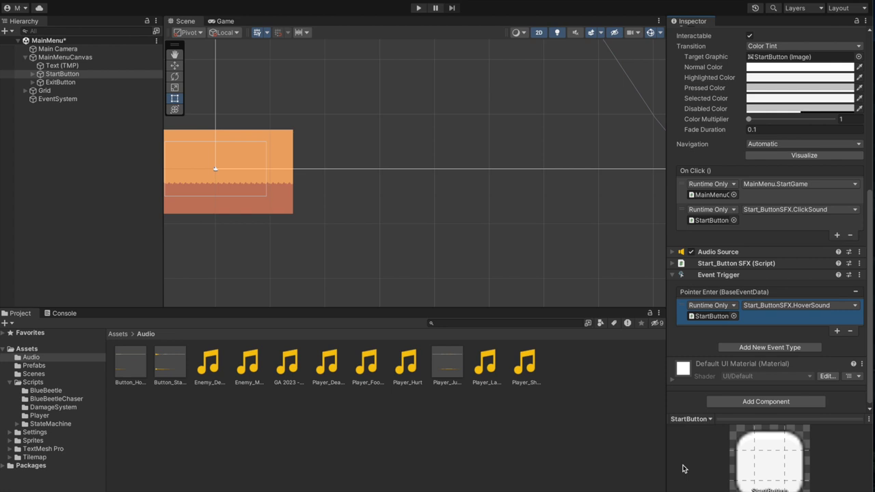
Play-test the main menu's Start button, move, jump and shoot in the level, and stop play mode.
click(418, 8)
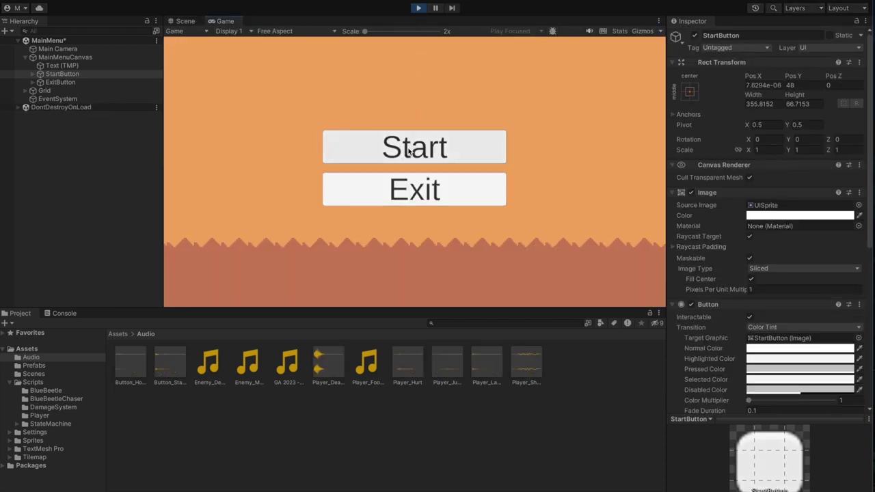
click(423, 153)
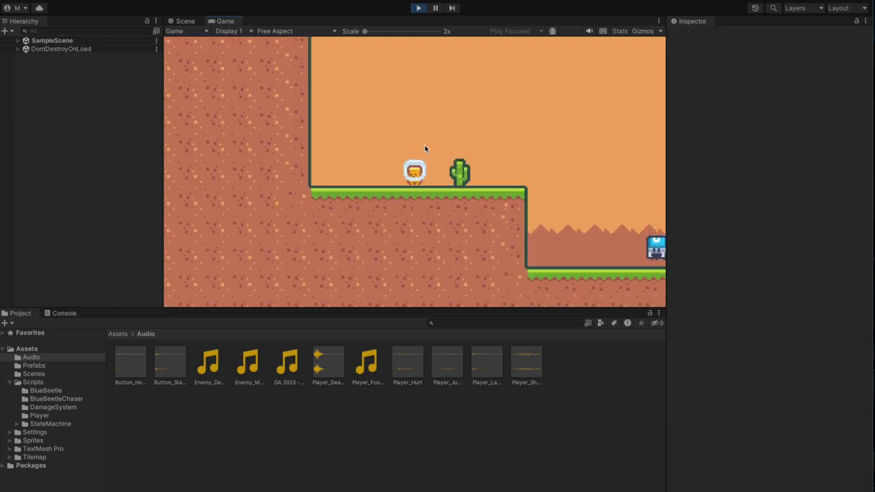
key(d)
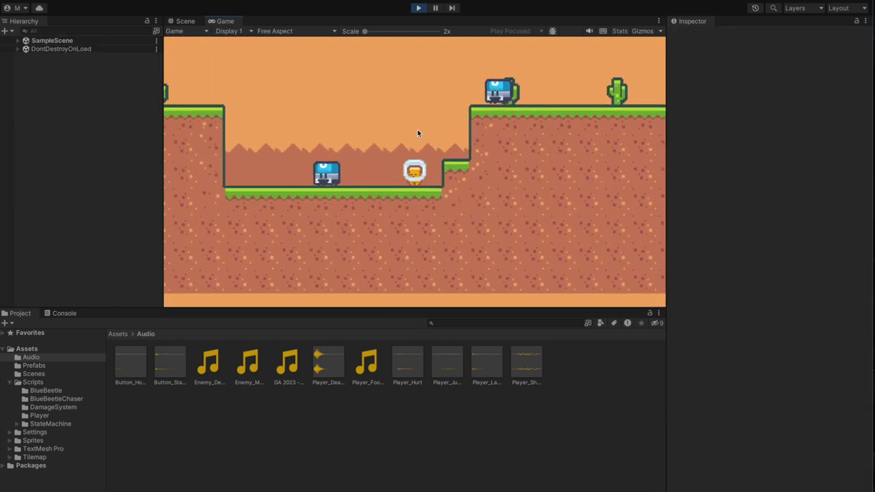
key(space)
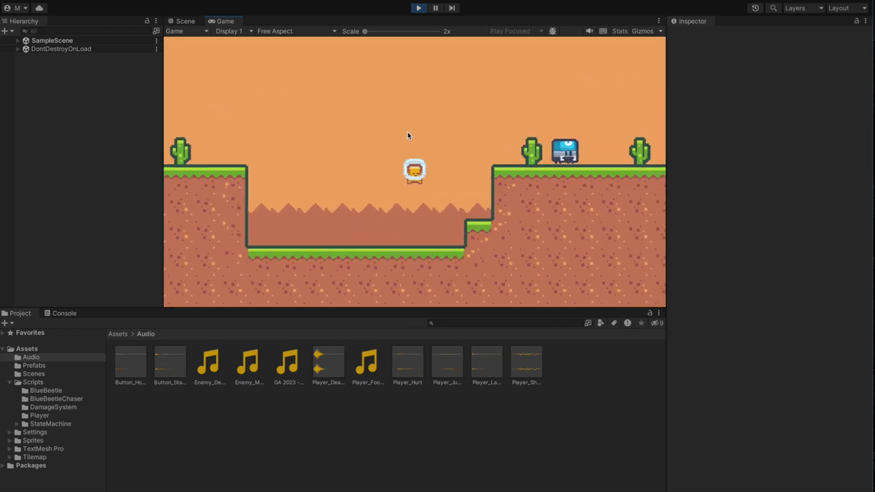
click(526, 173)
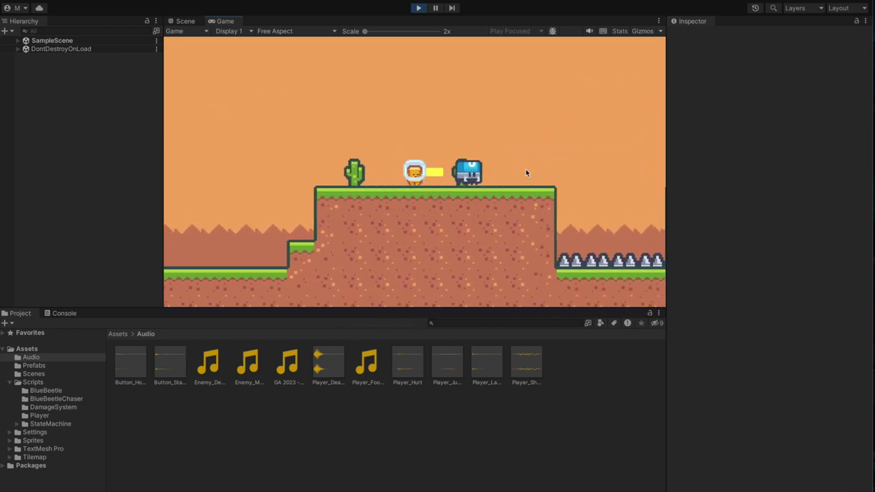
click(419, 8)
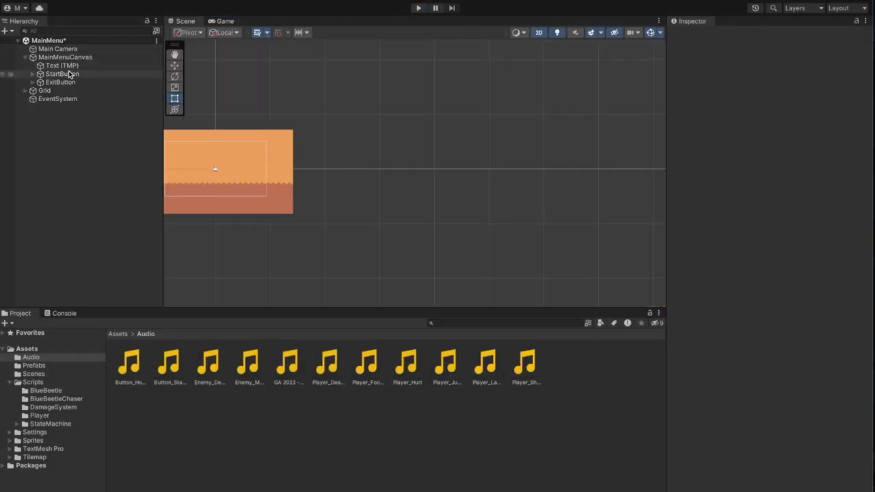
Turn off Play On Awake on ExitButton's Audio Source and collapse its Audio Source and Event Trigger components.
click(69, 82)
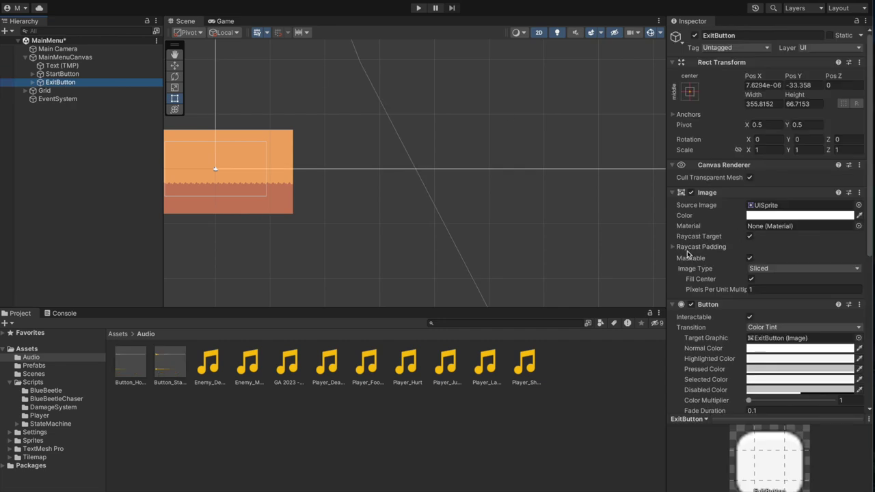
scroll(687, 254, down, 10)
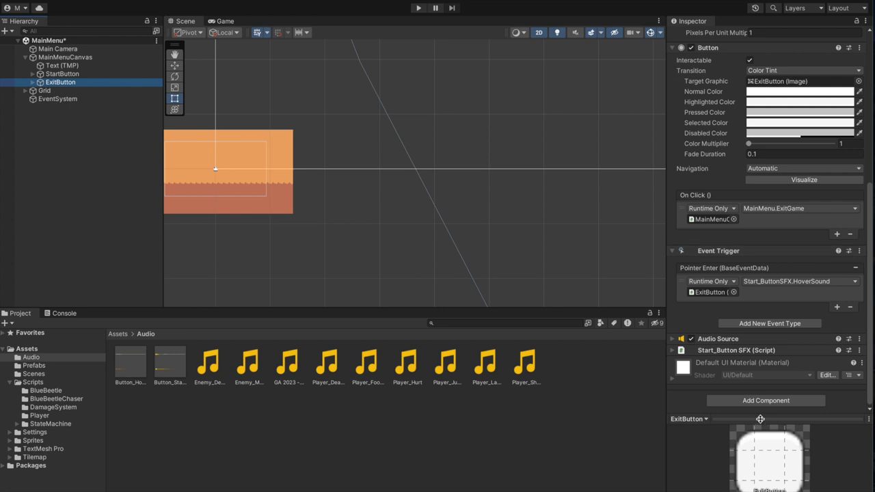
click(699, 272)
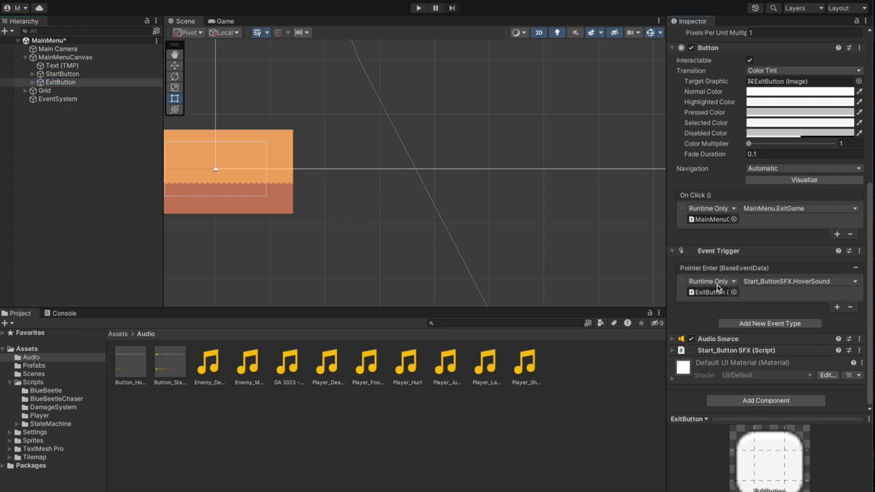
click(673, 340)
scroll(711, 355, down, 2)
click(749, 359)
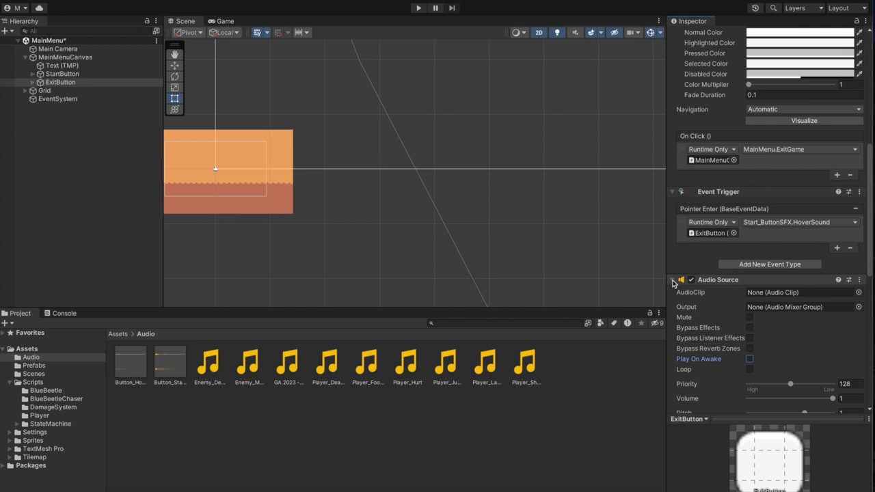
click(673, 283)
click(675, 253)
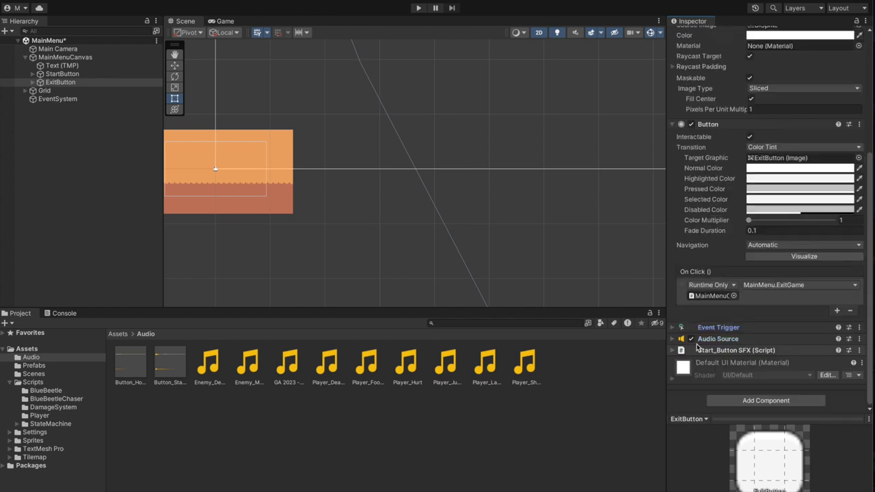
Check the audio source and clip assignments in ExitButton's Start_Button SFX script component.
click(673, 350)
scroll(722, 351, down, 2)
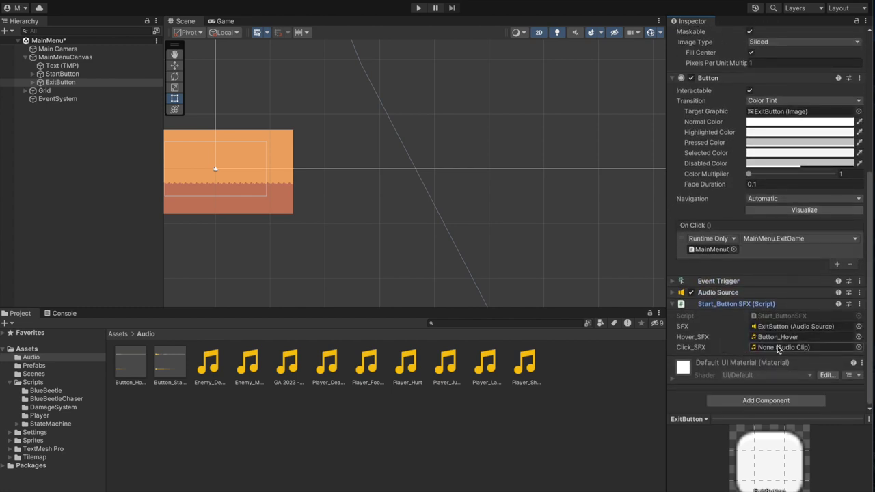
click(674, 304)
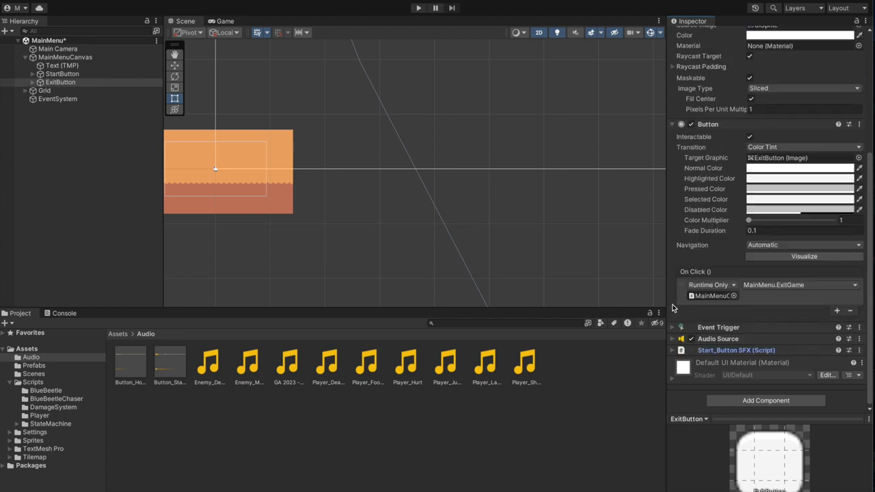
Play-test the main menu by starting the game from its Start button, and stop play mode.
click(415, 11)
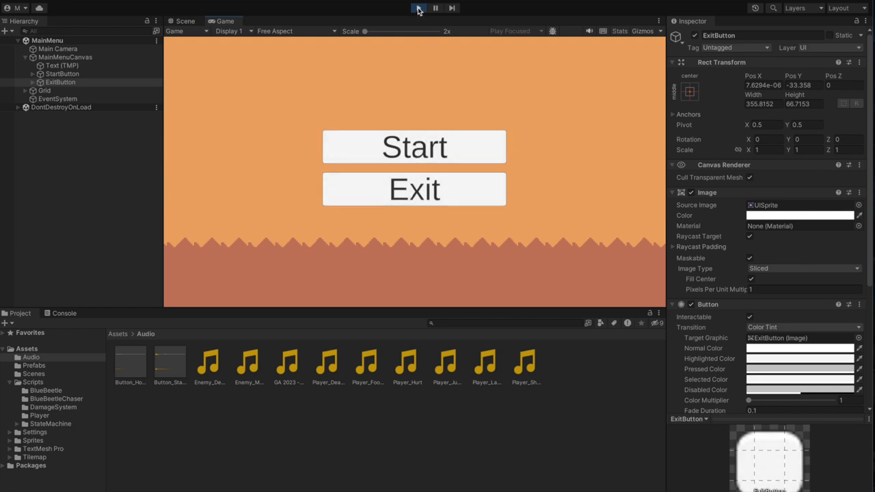
click(402, 155)
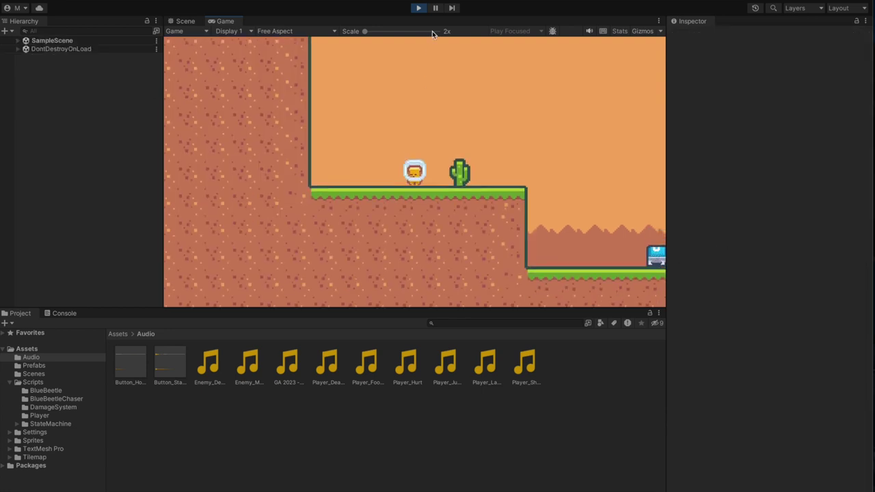
click(419, 9)
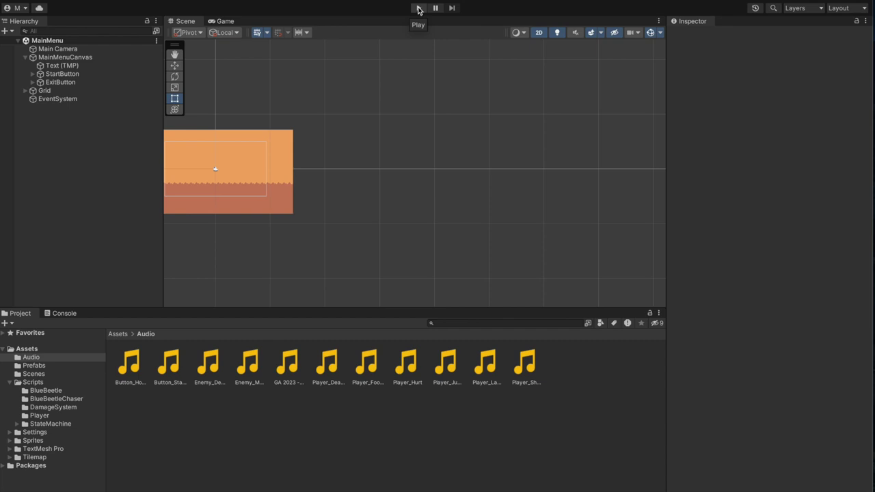
Search the components that can be added to StartButton for "audio".
click(68, 74)
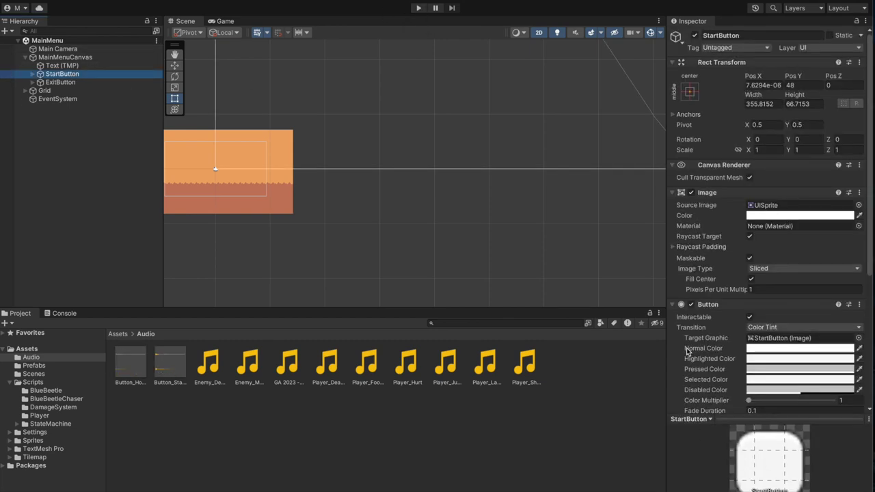
scroll(691, 352, down, 5)
click(733, 403)
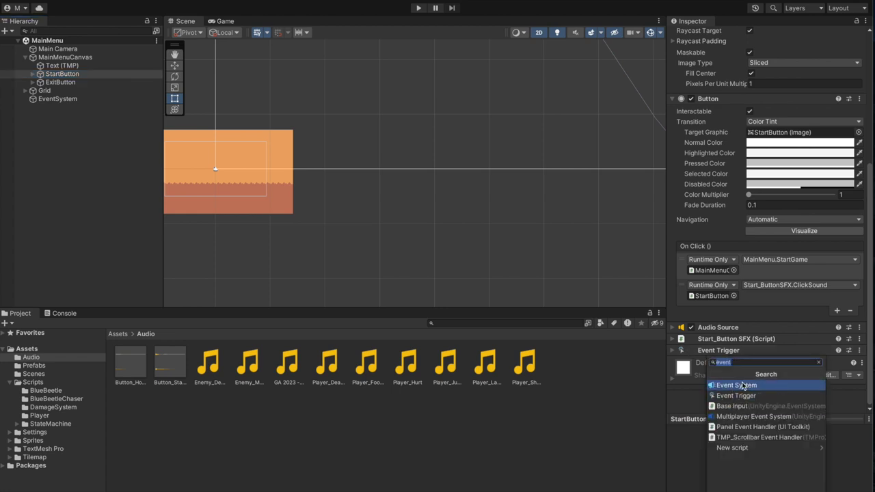
text(audio)
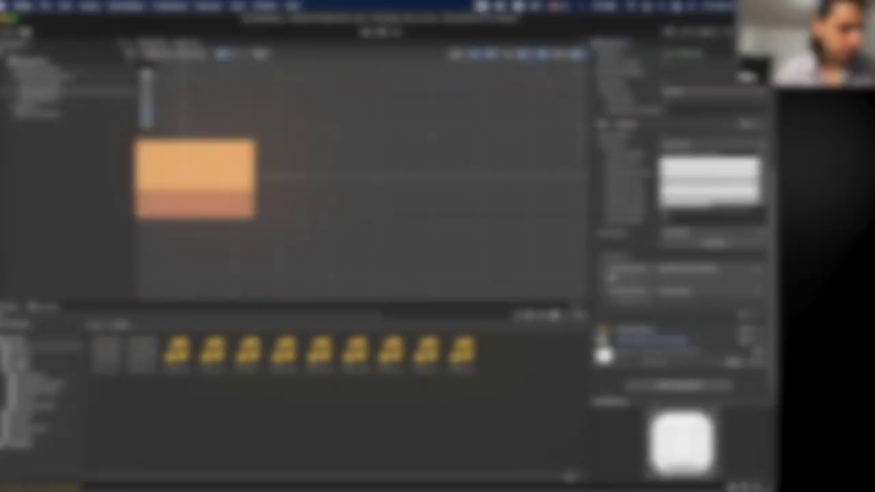
Add SampleScene to the hierarchy alongside MainMenu and open the Player object's PlayerMovementController script in Visual Studio.
drag(149, 368, 59, 134)
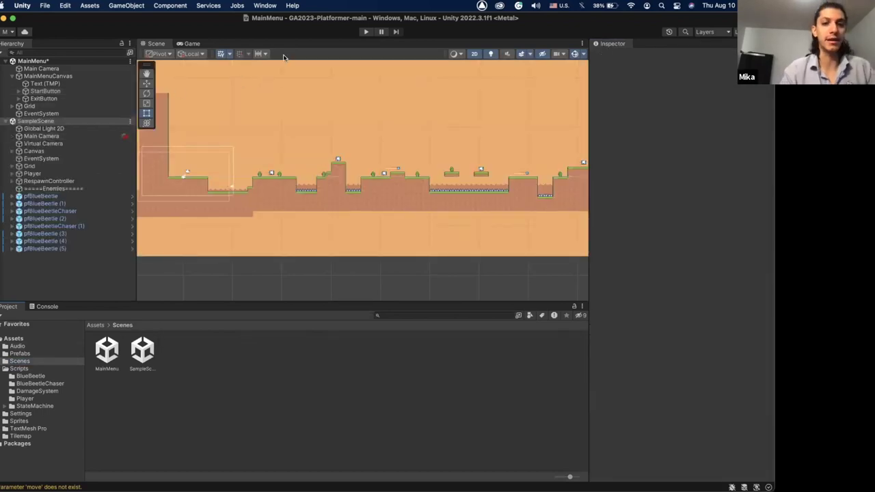
click(32, 174)
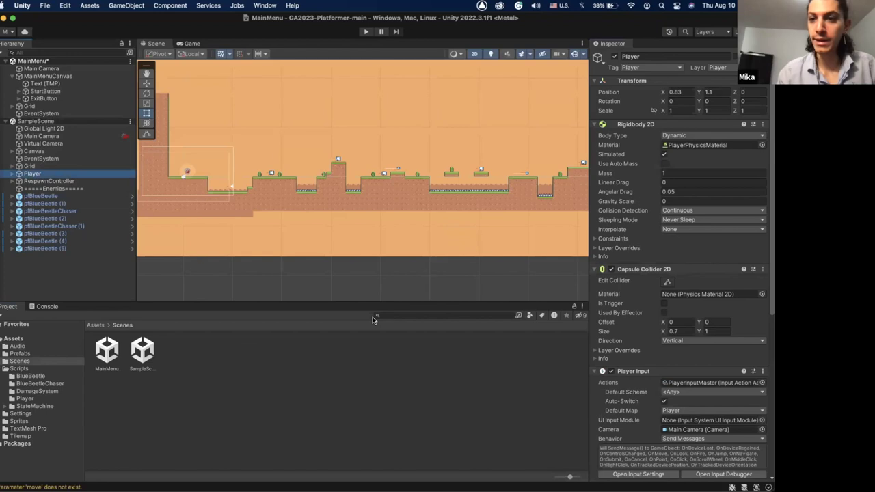
scroll(626, 227, down, 10)
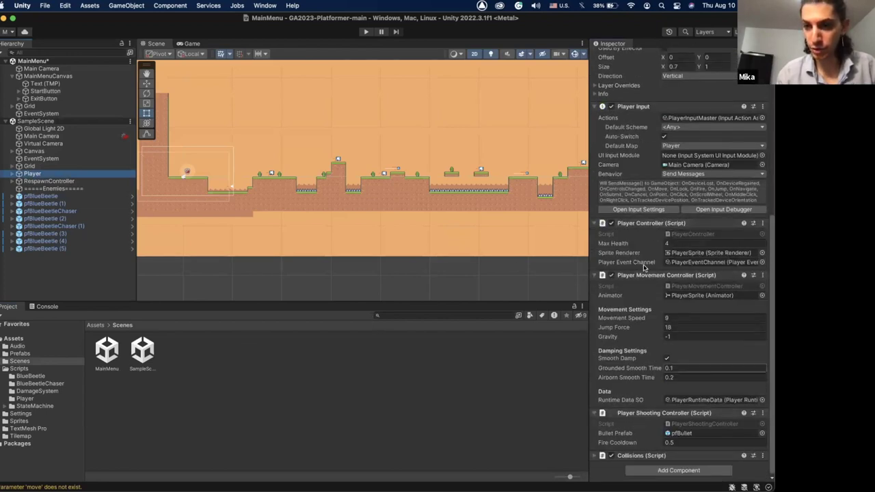
click(702, 287)
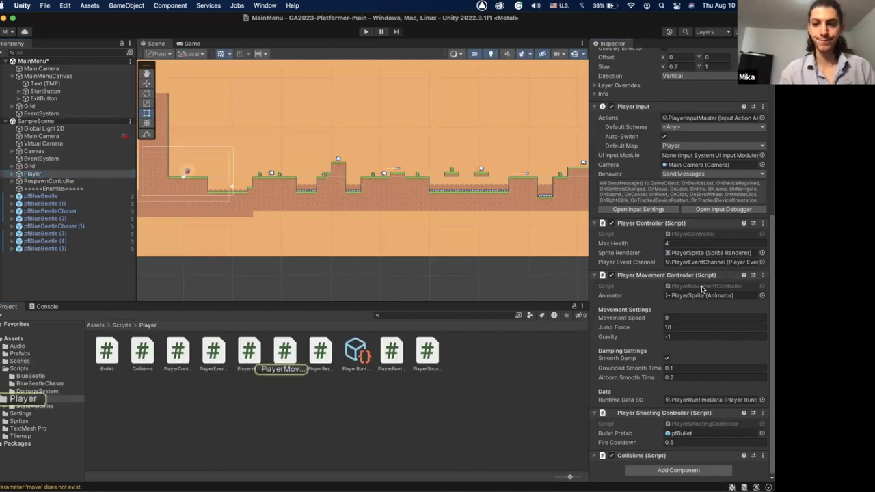
double_click(702, 287)
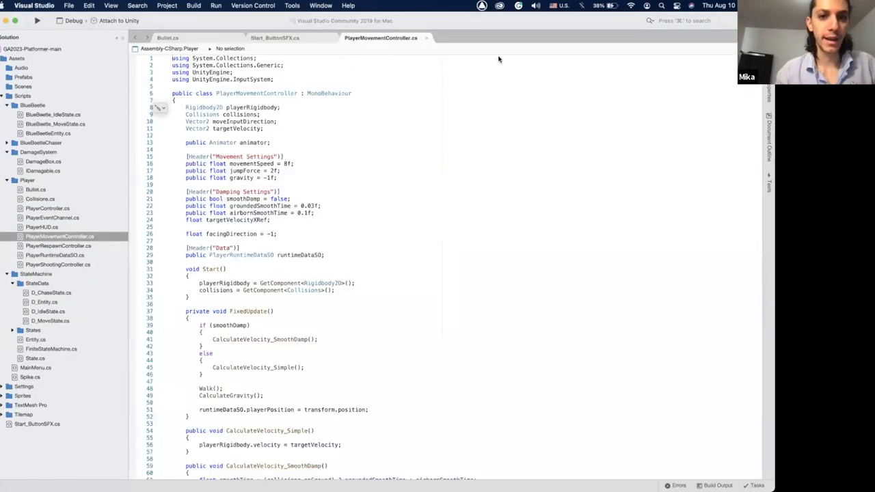
Switch to Notes, copy "[SerializeField] private AudioSource JumpSFX;" from the Unity Script Codes note, and return to the PlayerMovementController script.
scroll(310, 142, down, 1)
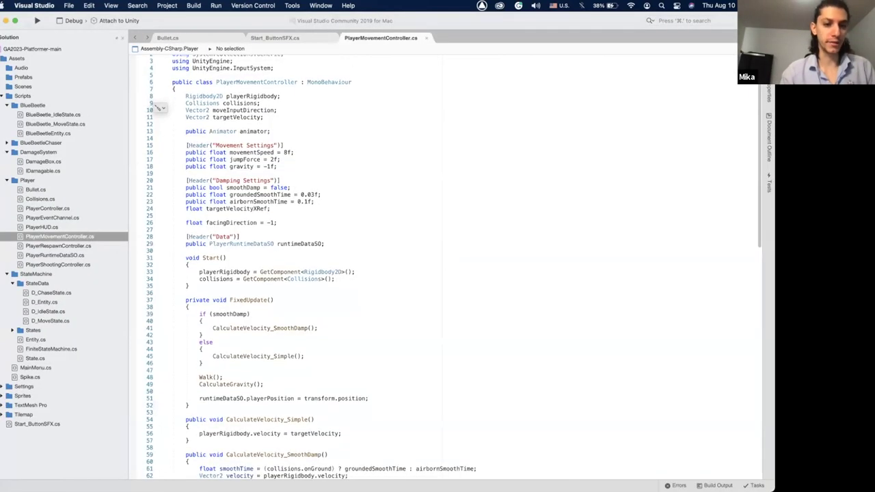
mouse_move(240, 451)
click(166, 462)
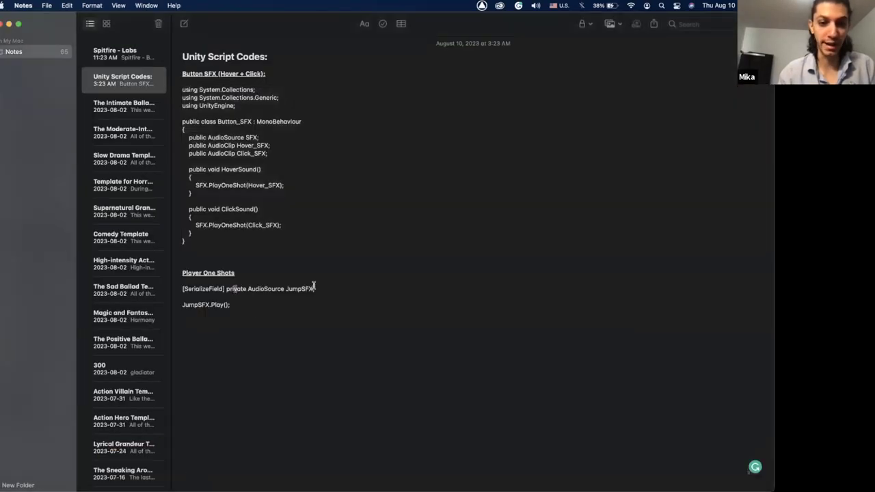
drag(314, 287, 171, 287)
key(super+c)
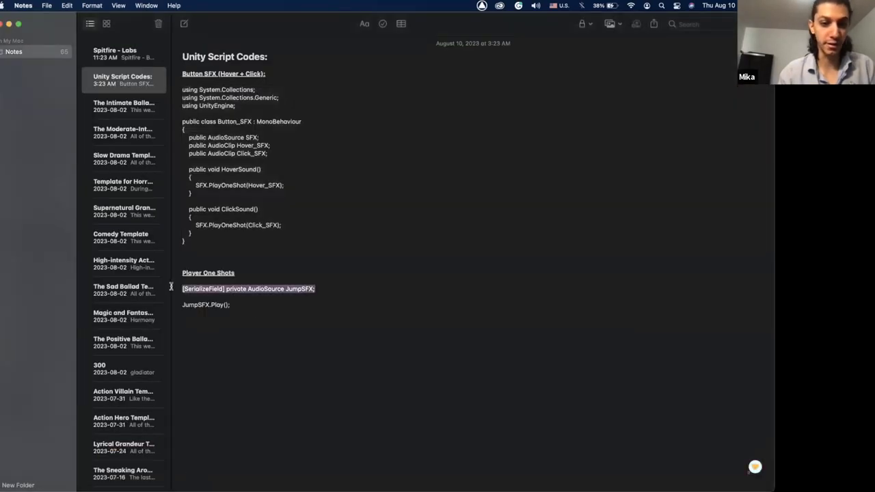
click(8, 24)
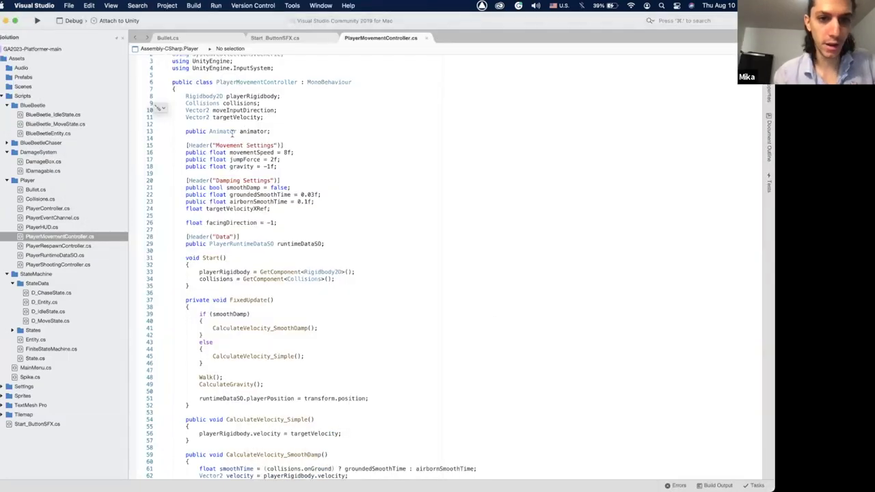
Insert the copied JumpSFX AudioSource declaration on a new line below the facingDirection field.
click(286, 222)
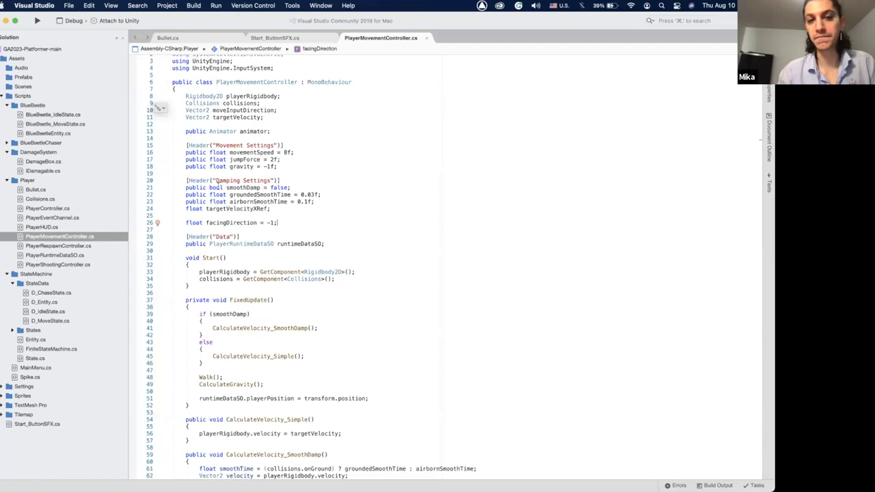
click(280, 209)
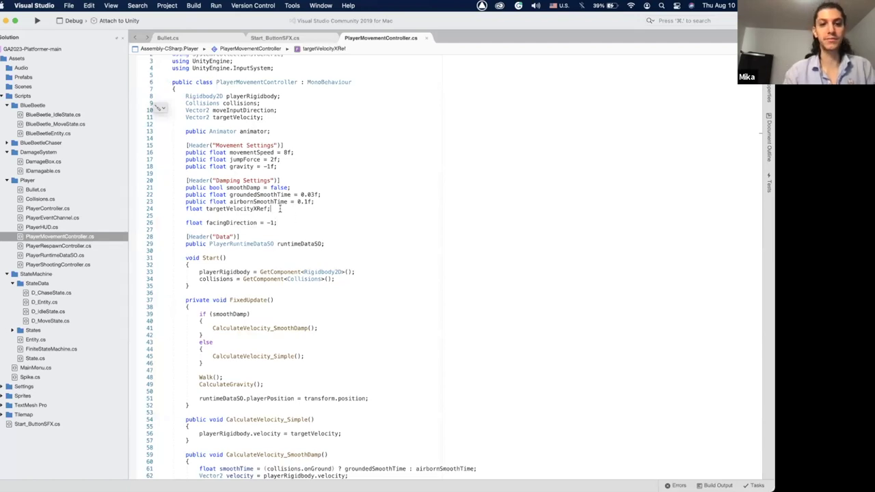
click(285, 224)
key(Return)
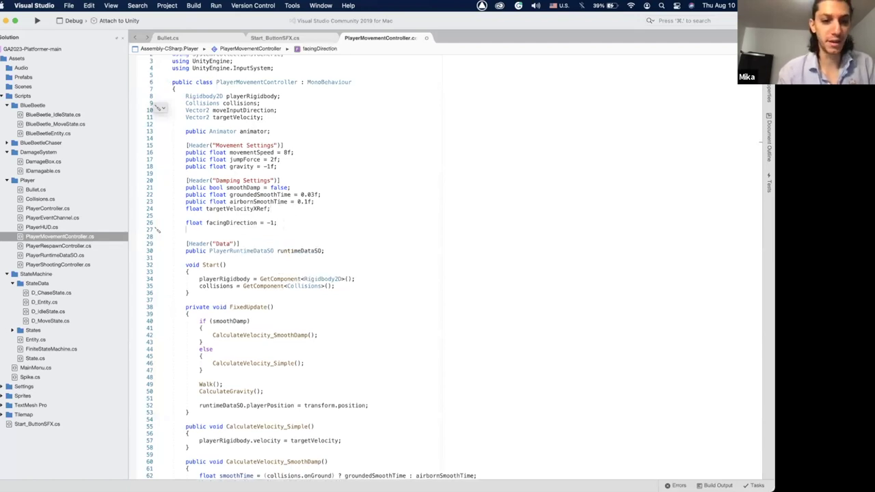
key(super+v)
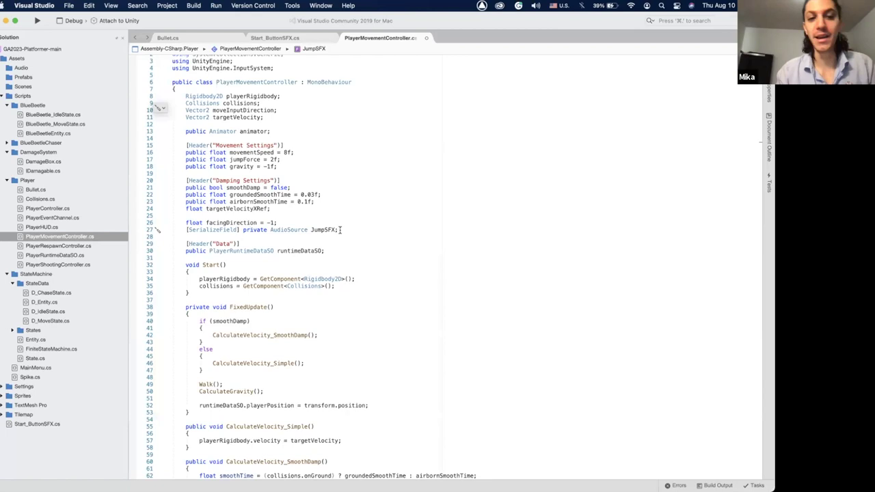
Add a blank line above "targetVelocity.y = jumpForce;" inside the collisions.onGround check of the OnJump method.
scroll(340, 230, down, 2)
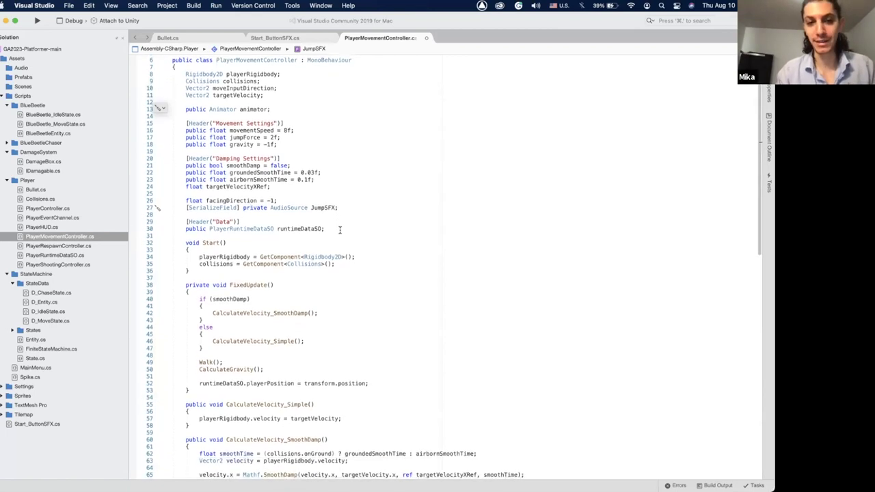
scroll(340, 230, down, 1)
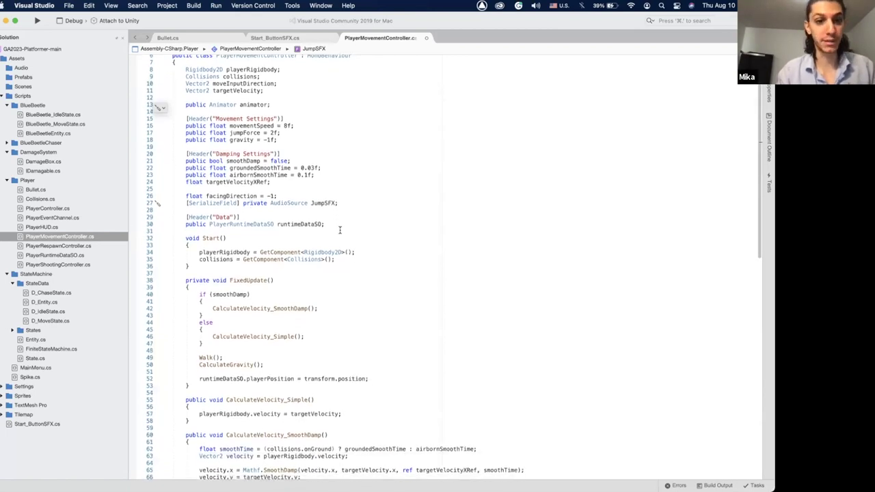
scroll(340, 229, down, 7)
scroll(340, 230, down, 11)
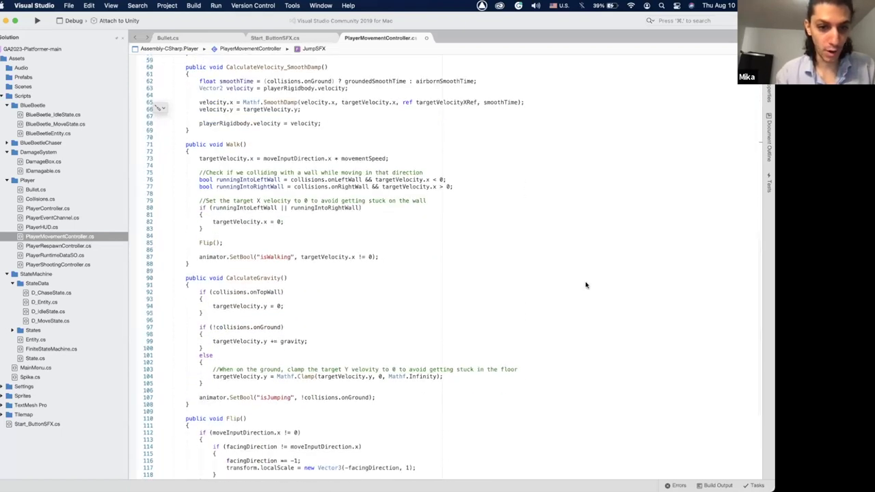
scroll(288, 308, down, 10)
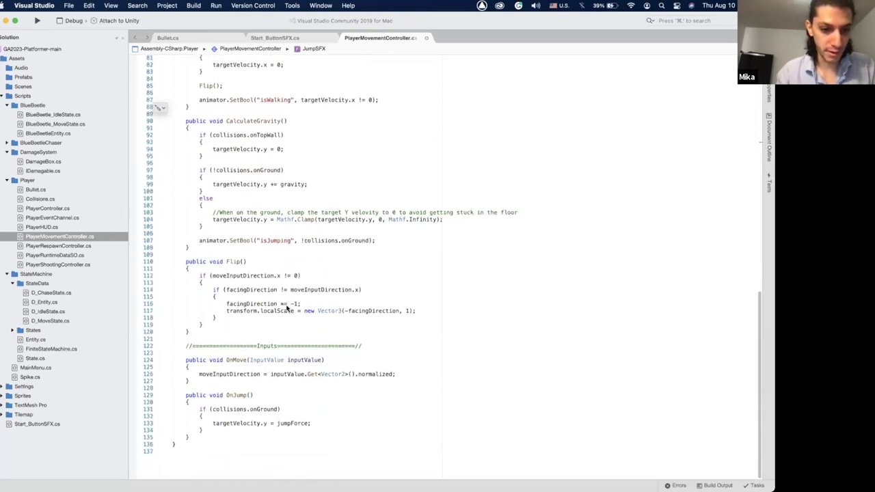
click(236, 348)
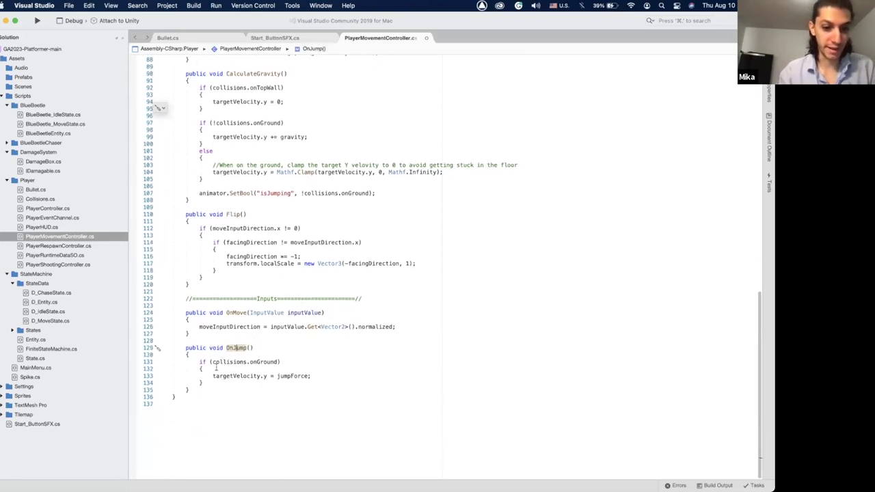
click(225, 372)
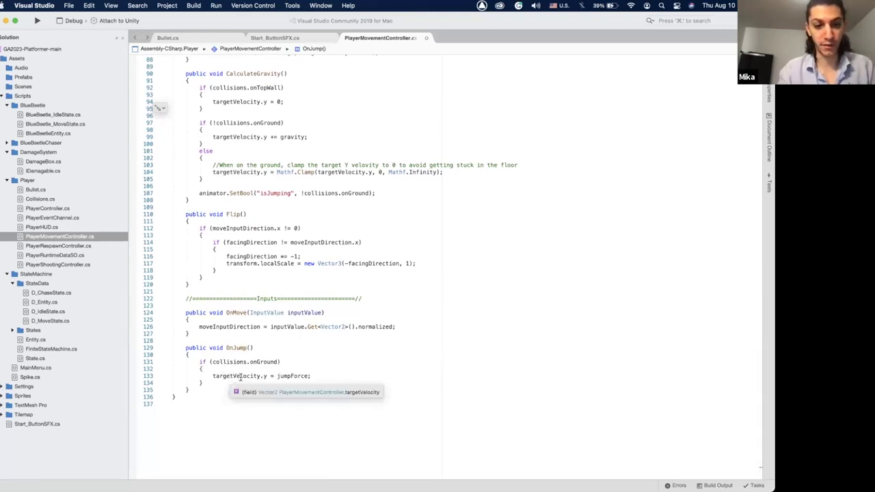
key(Return)
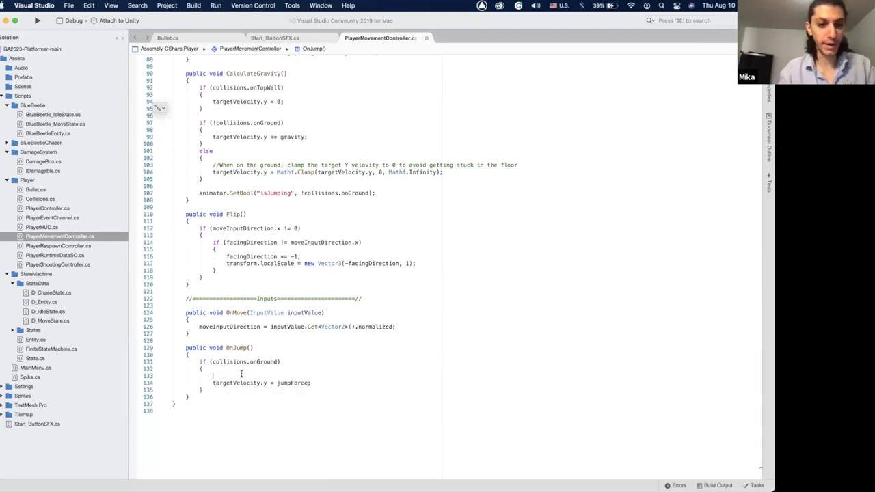
Write "JumpSFX.Play();" on the blank line in OnJump, matching the name of the declared JumpSFX AudioSource field.
scroll(241, 374, up, 15)
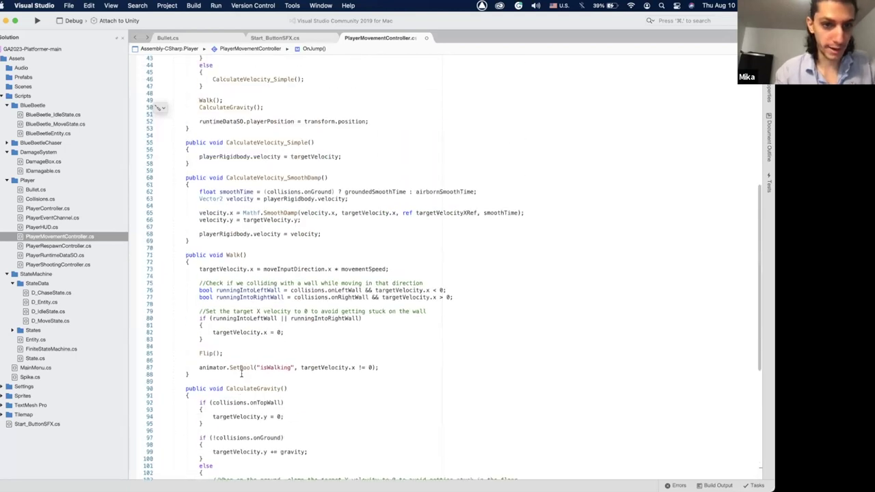
scroll(241, 373, up, 3)
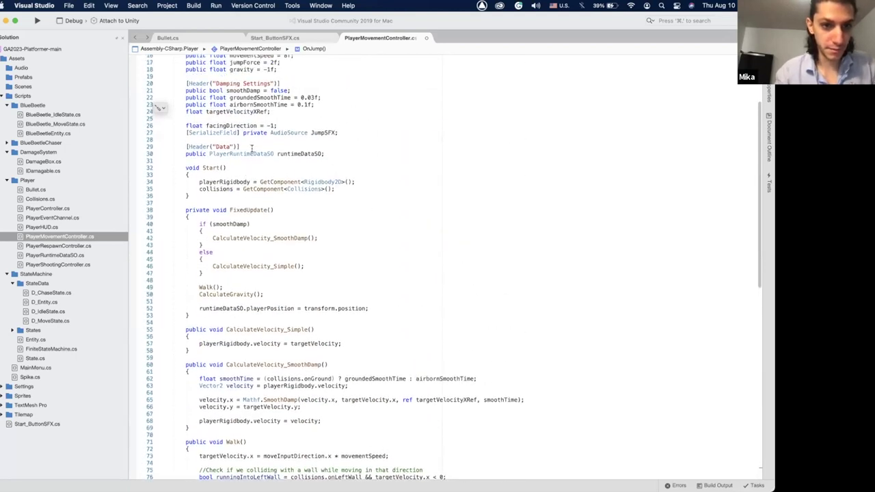
scroll(252, 148, up, 1)
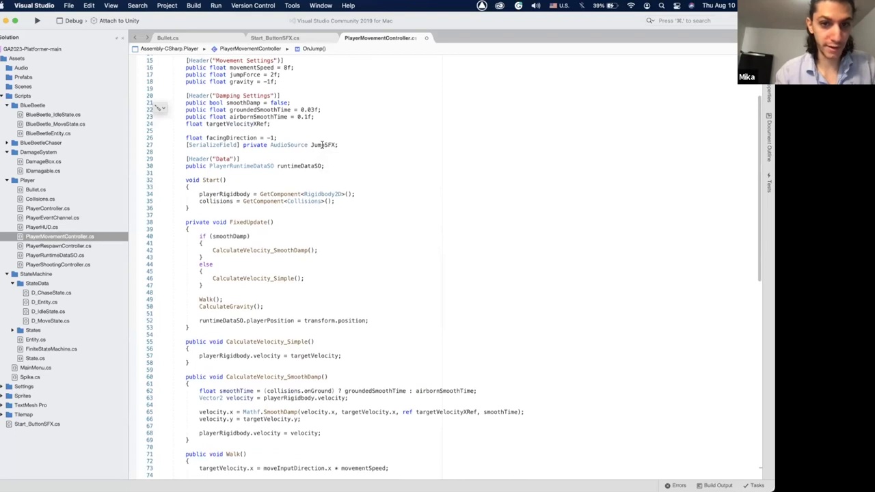
scroll(321, 145, down, 20)
scroll(238, 234, up, 1)
text(J)
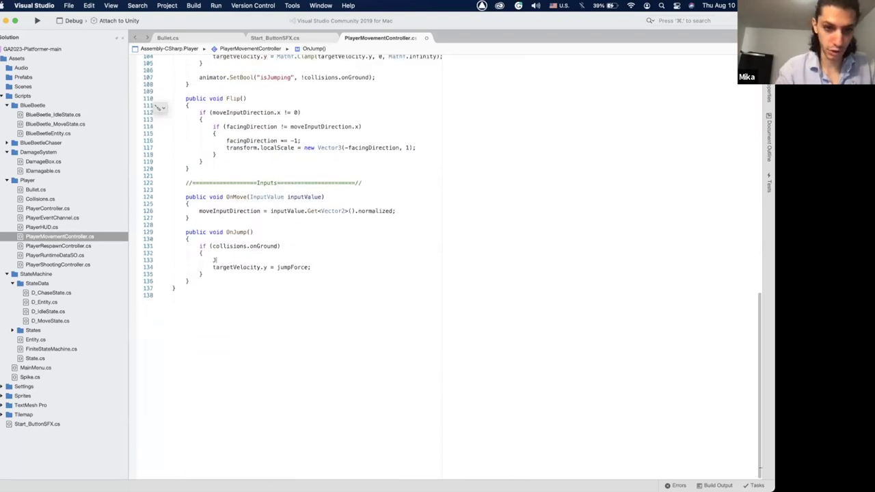
text(ump)
key(Return)
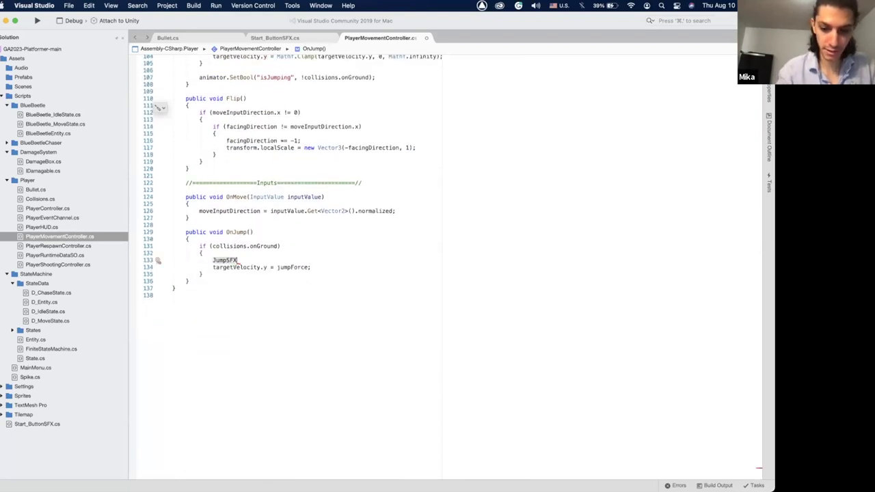
text(.Play)
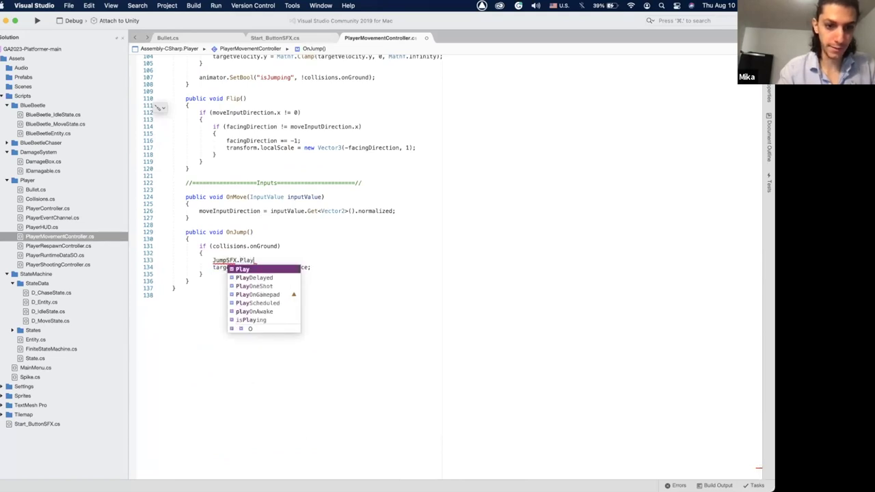
key(Return)
text(();)
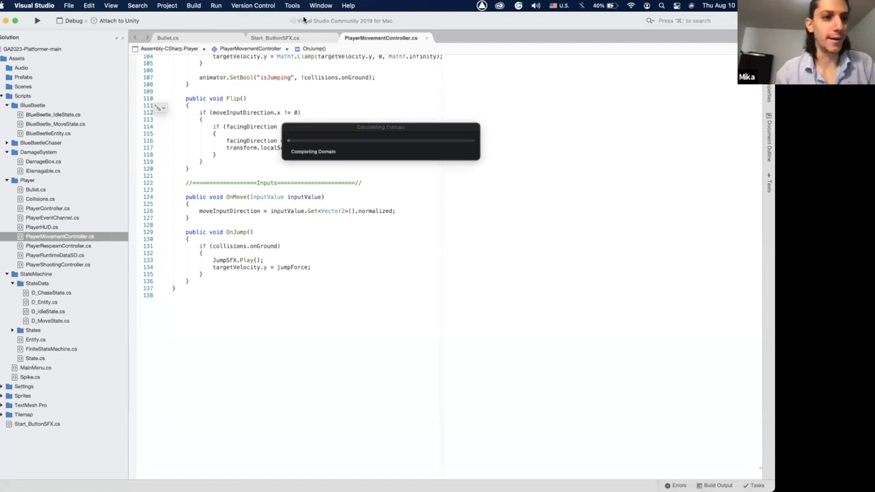
Switch to Unity and add an Audio Source component to the Player object.
scroll(208, 133, up, 4)
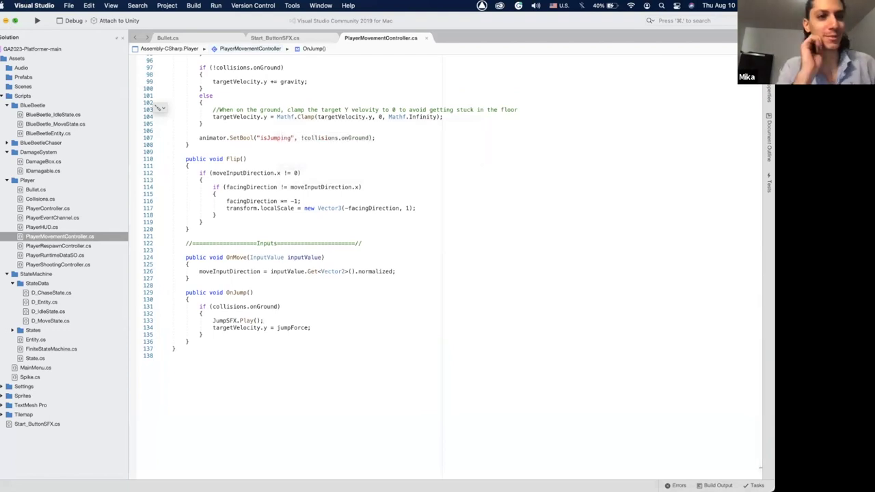
click(5, 21)
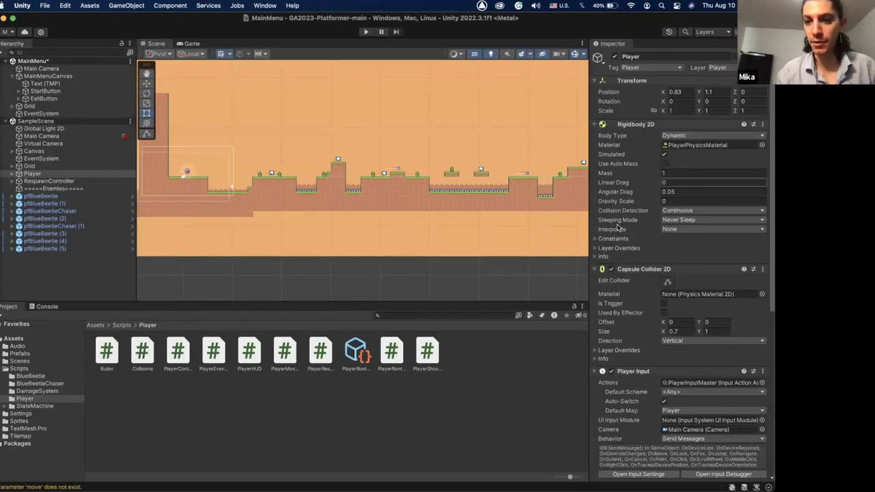
scroll(619, 228, down, 5)
scroll(619, 227, down, 3)
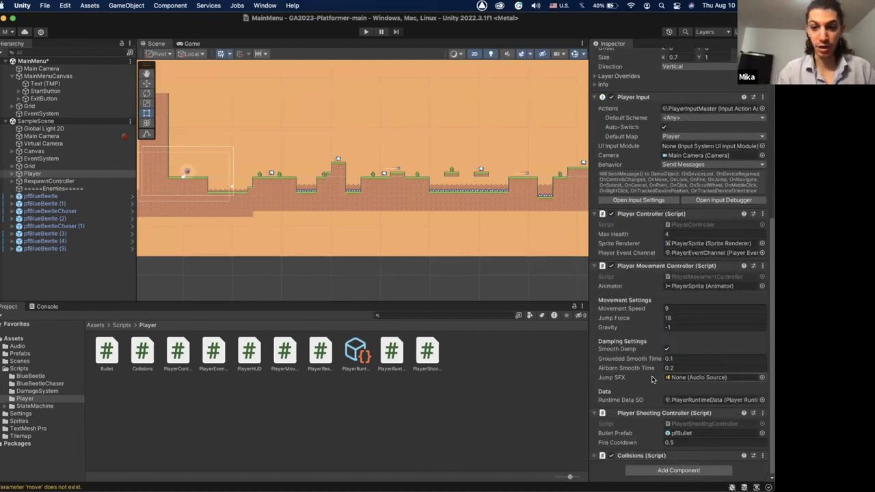
click(656, 470)
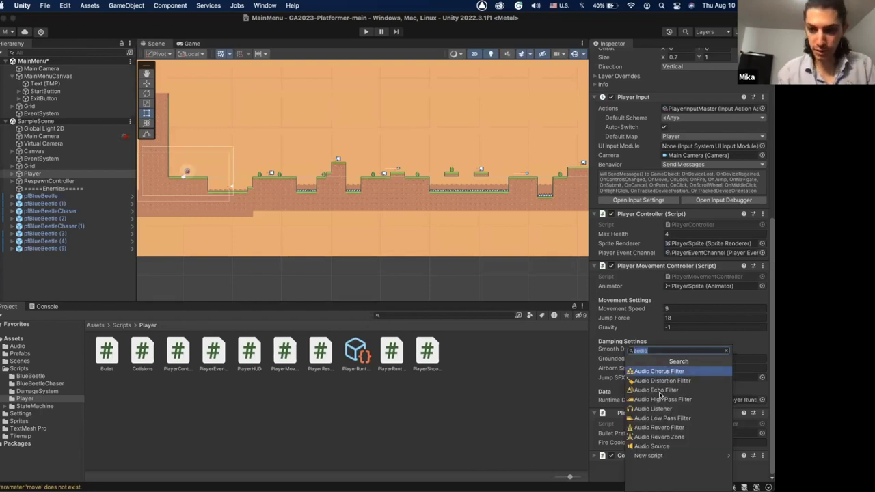
click(653, 446)
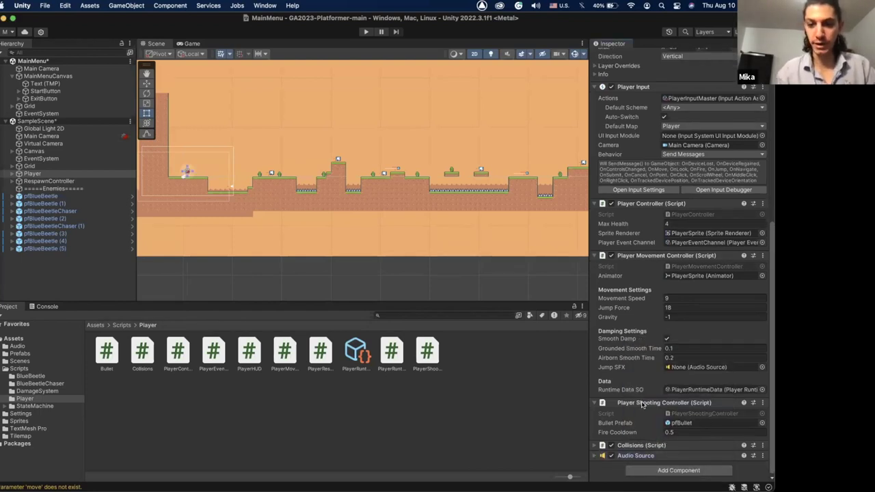
Assign the Player_Jump clip from the Audio folder to the Player's Audio Source, disable Play On Awake and lower the volume to about 0.8.
scroll(643, 397, down, 5)
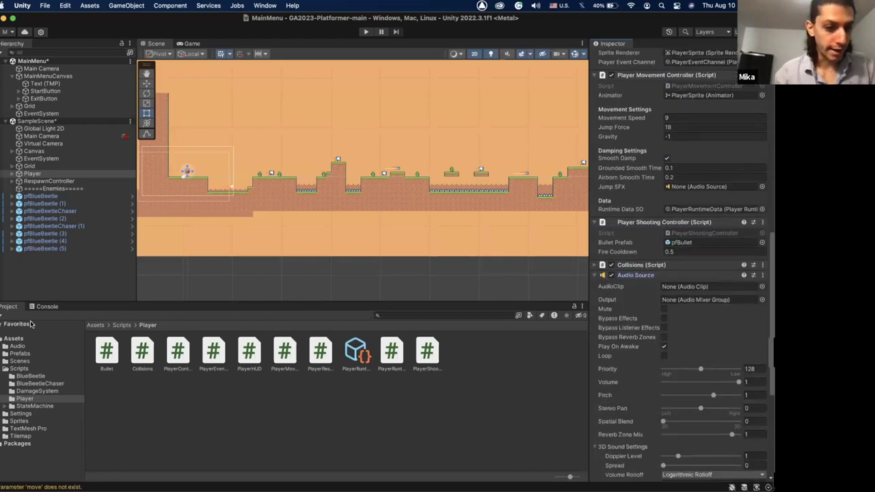
click(18, 346)
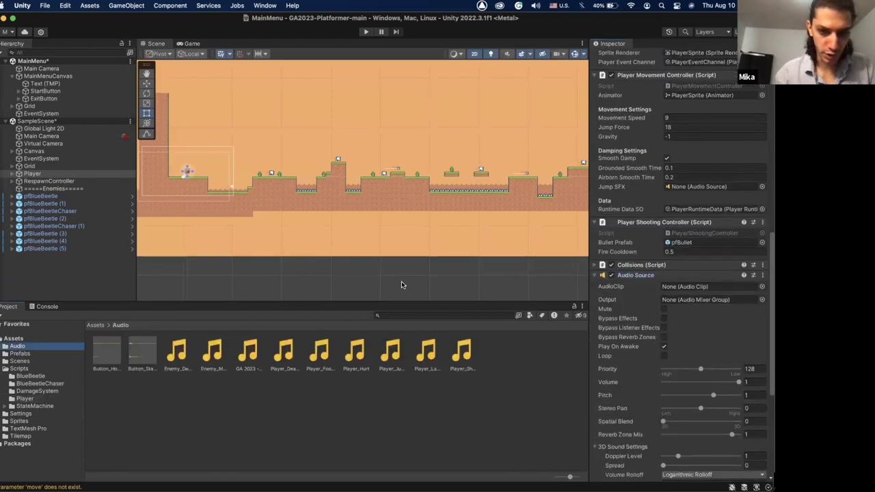
drag(394, 361, 719, 290)
click(664, 347)
drag(739, 382, 723, 383)
Assign the Player's Audio Source to the Jump SFX field of the Player Movement Controller script.
scroll(705, 281, up, 2)
scroll(705, 282, up, 1)
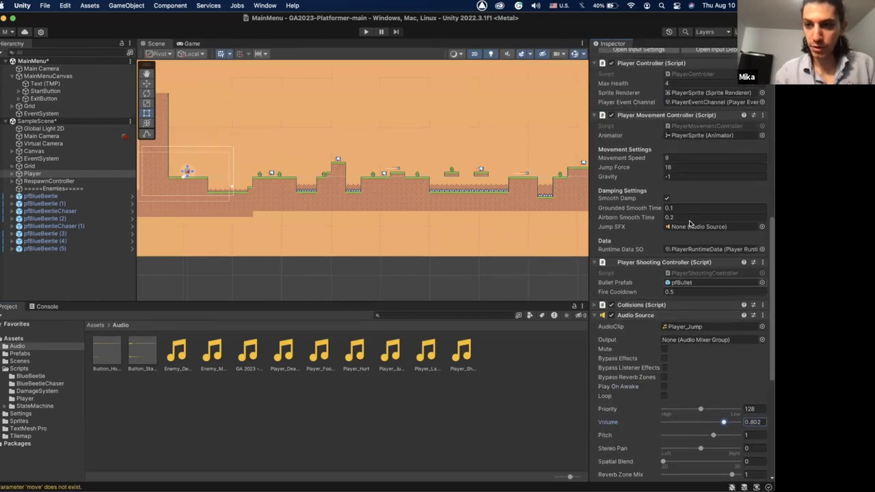
drag(644, 316, 697, 228)
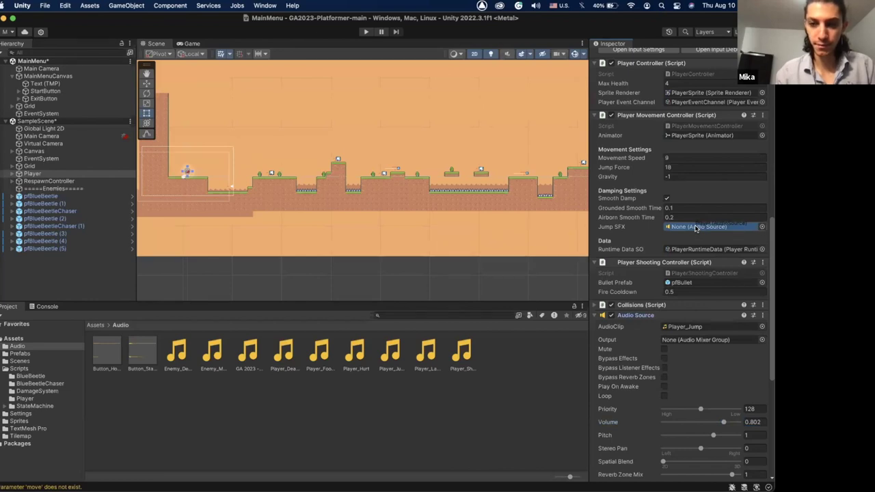
drag(635, 199, 634, 199)
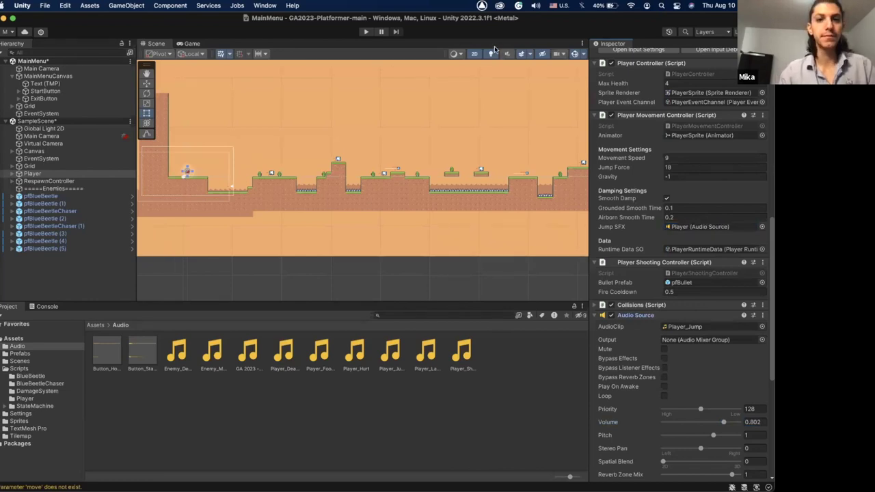
Collapse MainMenu and SampleScene in the hierarchy, run the game and start the level from the main menu.
click(6, 61)
click(6, 69)
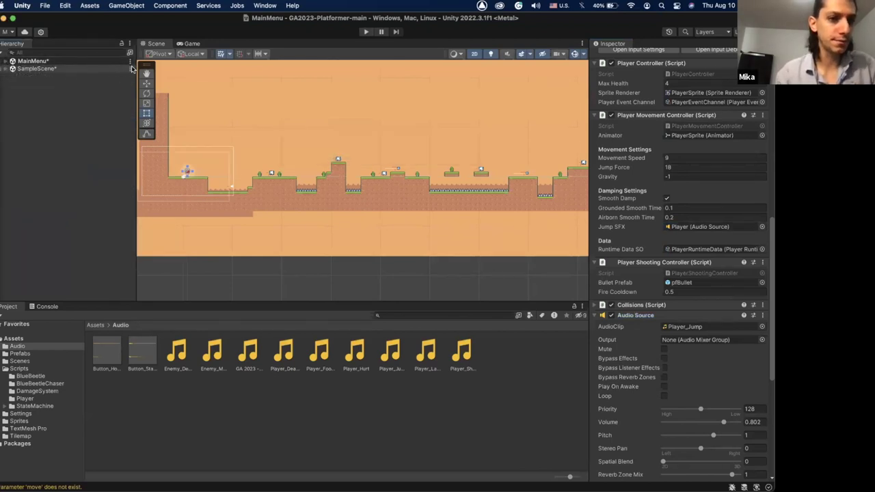
click(366, 32)
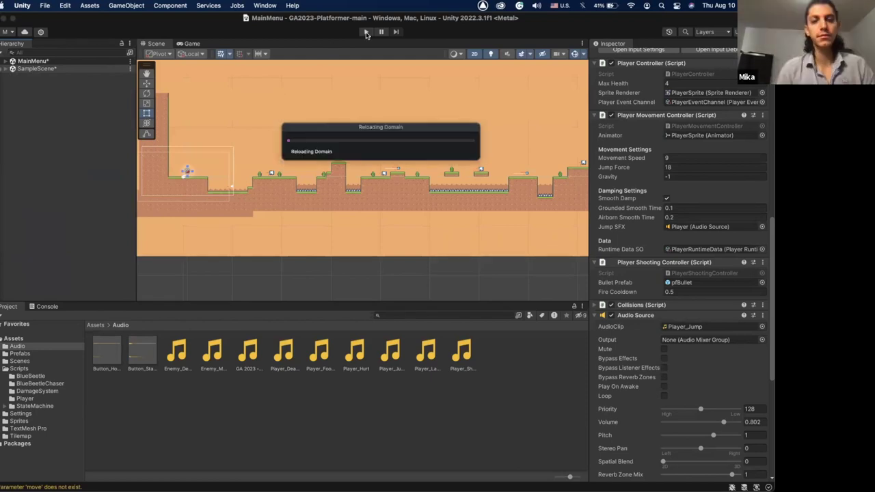
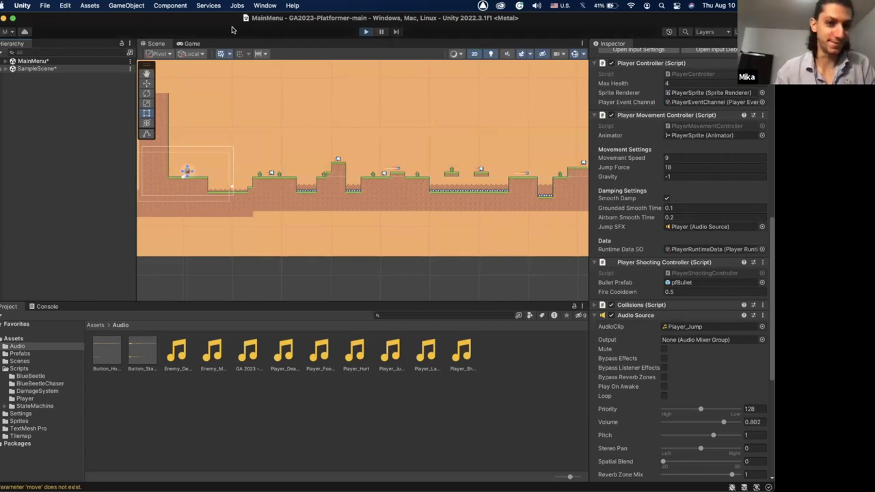
key(super+p)
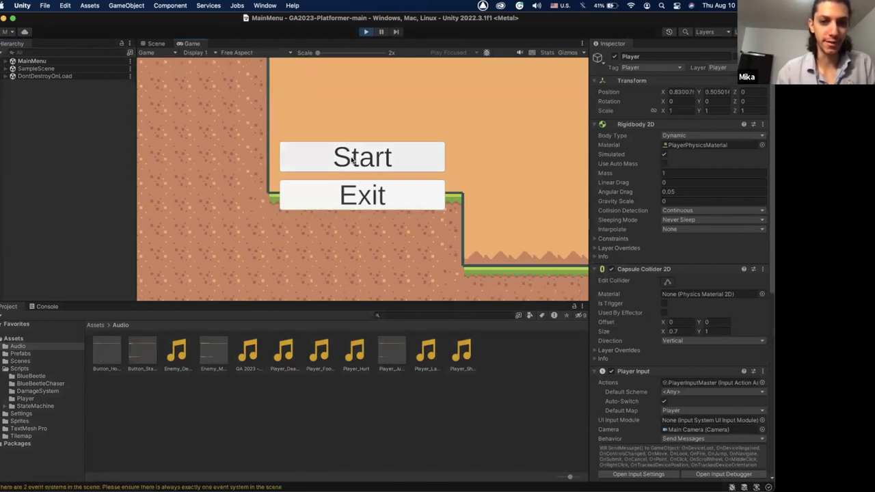
click(352, 159)
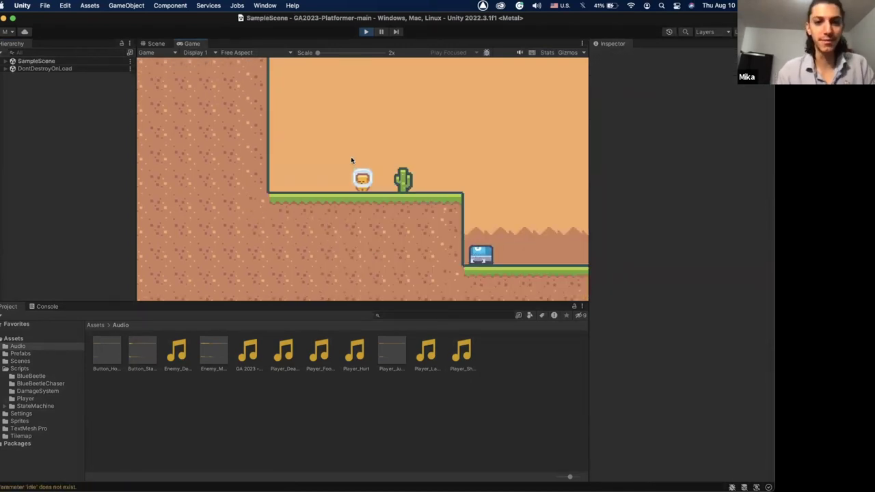
Test the jump sound by jumping and moving the player back and forth through the level, and end play mode.
key(space)
key(Right)
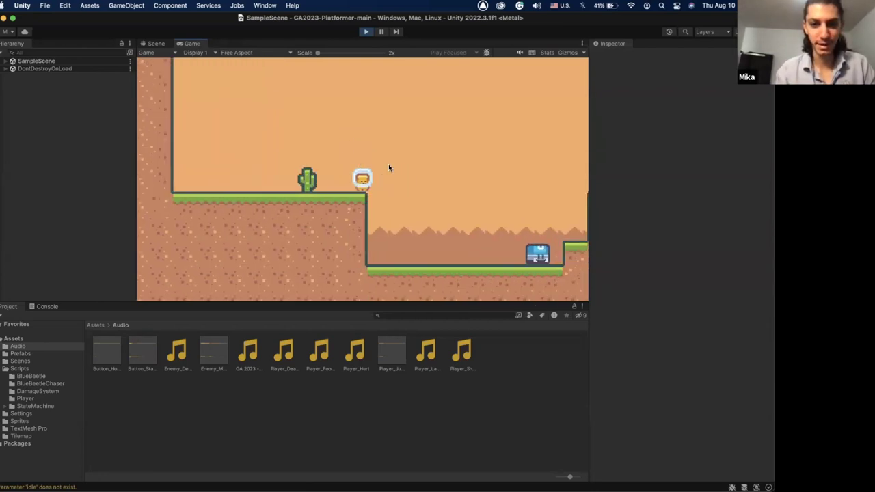
key(Right)
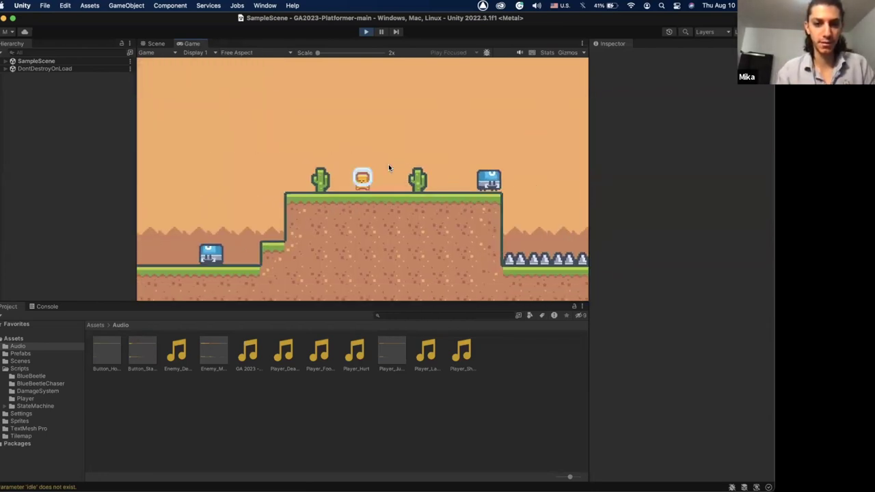
key(Left)
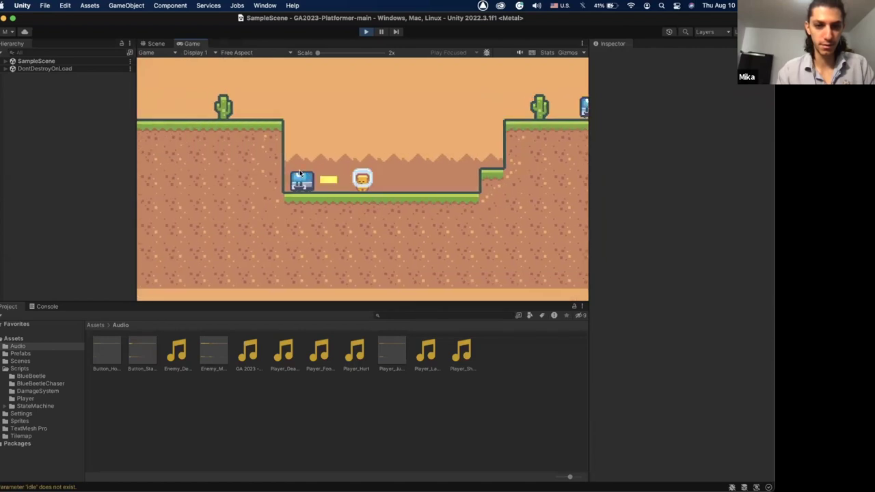
key(Left)
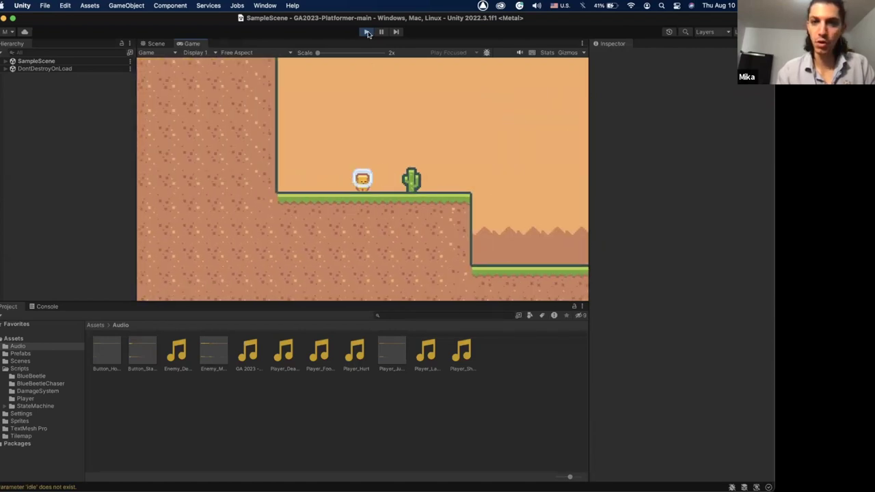
click(366, 32)
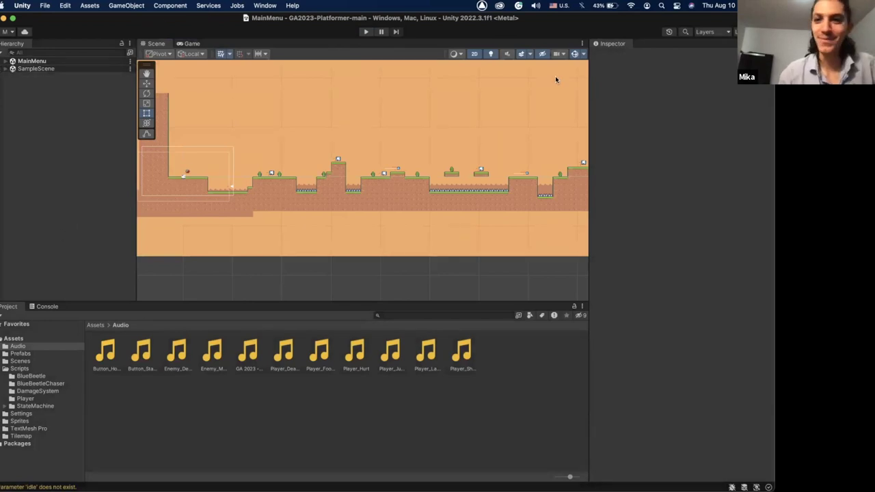
Open the PlayerShootingController script from the Player's Player Shooting Controller component in SampleScene for editing.
click(8, 68)
click(32, 121)
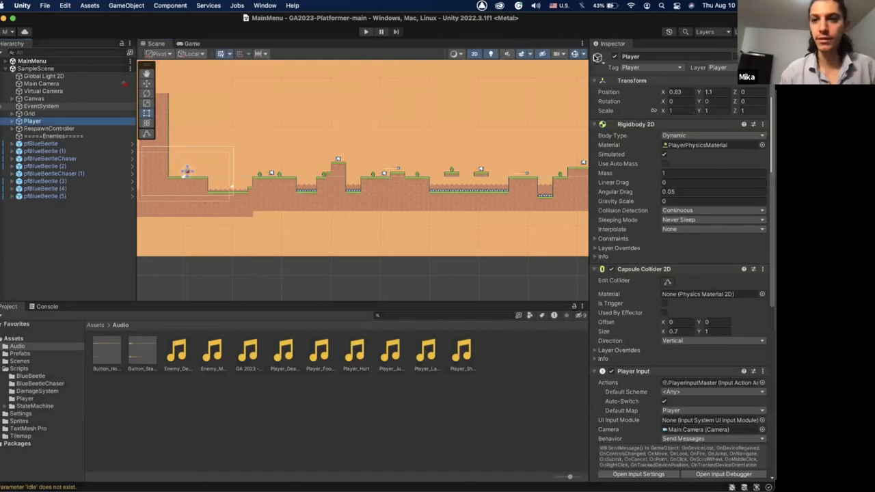
scroll(664, 304, down, 2)
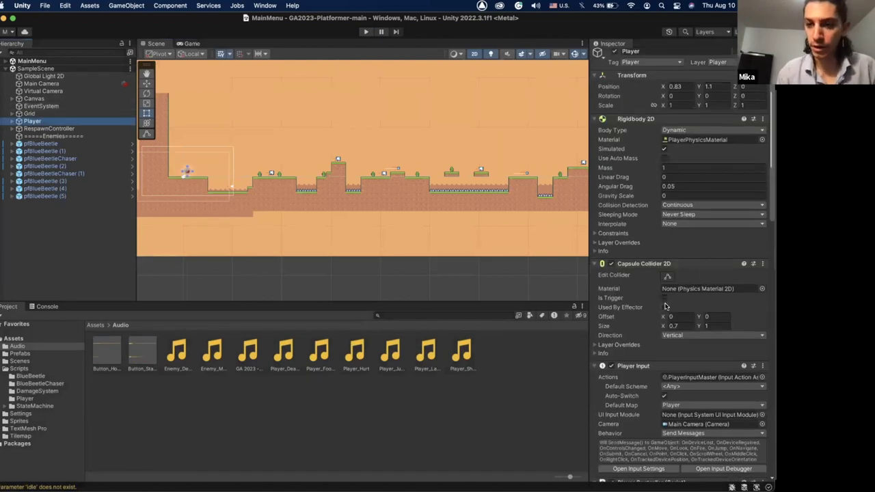
scroll(623, 354, down, 5)
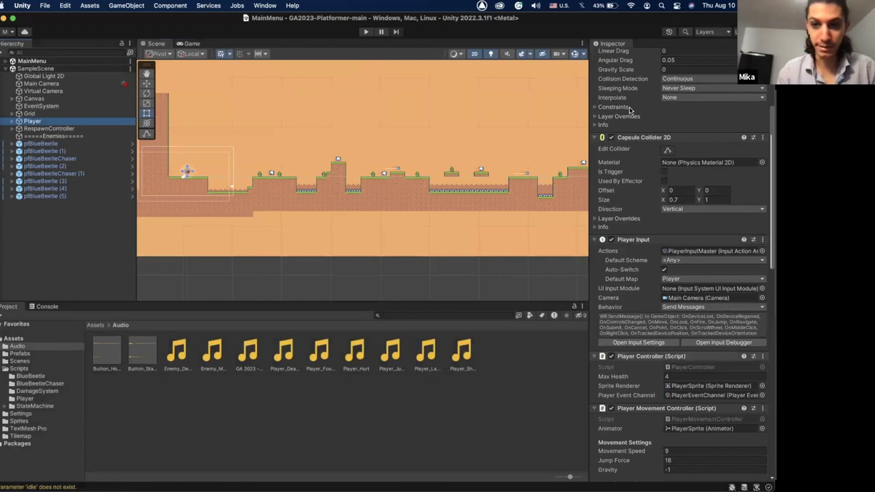
scroll(622, 177, up, 5)
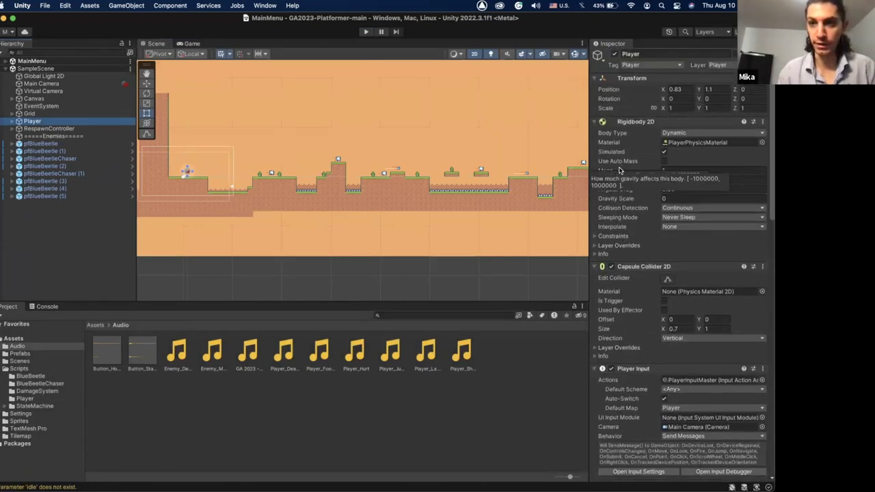
scroll(637, 135, down, 15)
scroll(632, 157, up, 7)
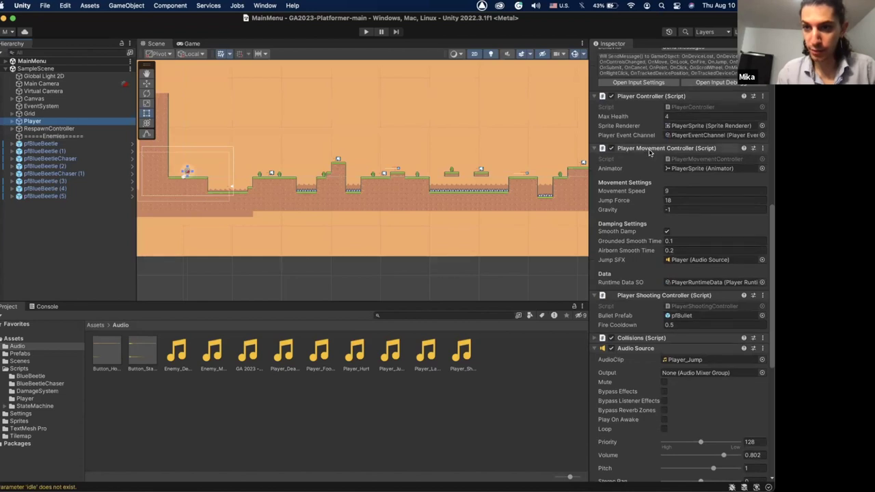
scroll(684, 281, down, 2)
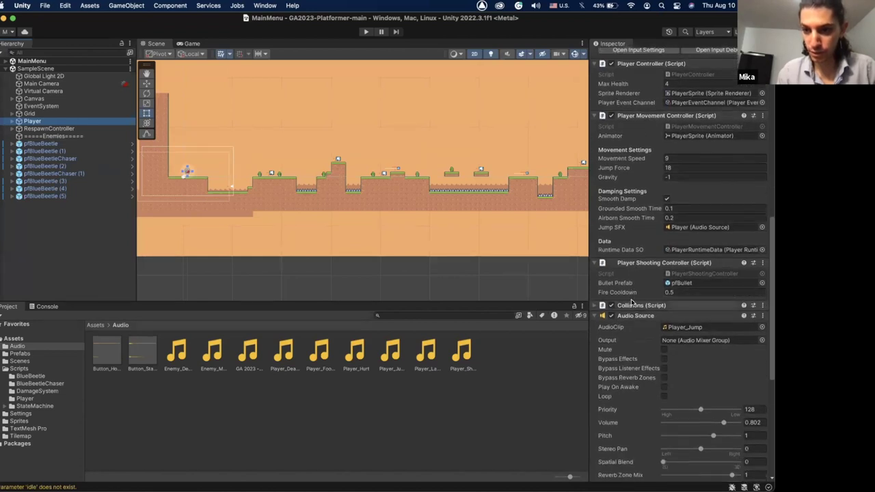
click(688, 269)
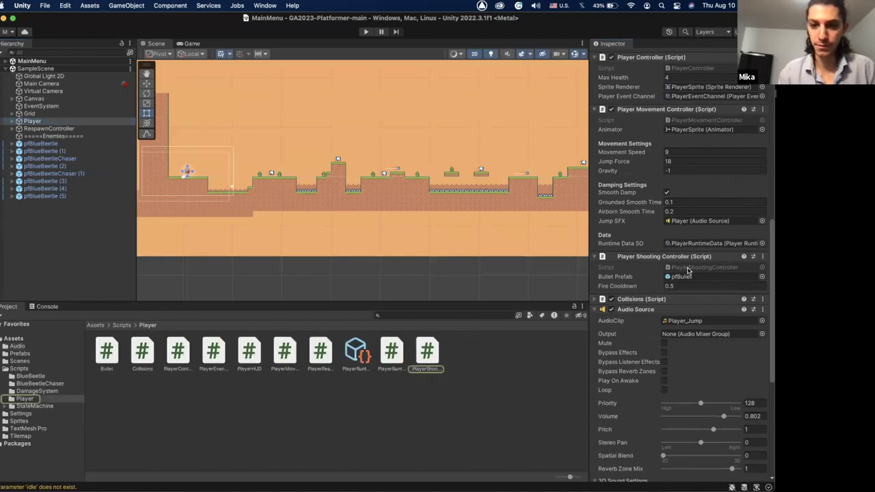
double_click(688, 270)
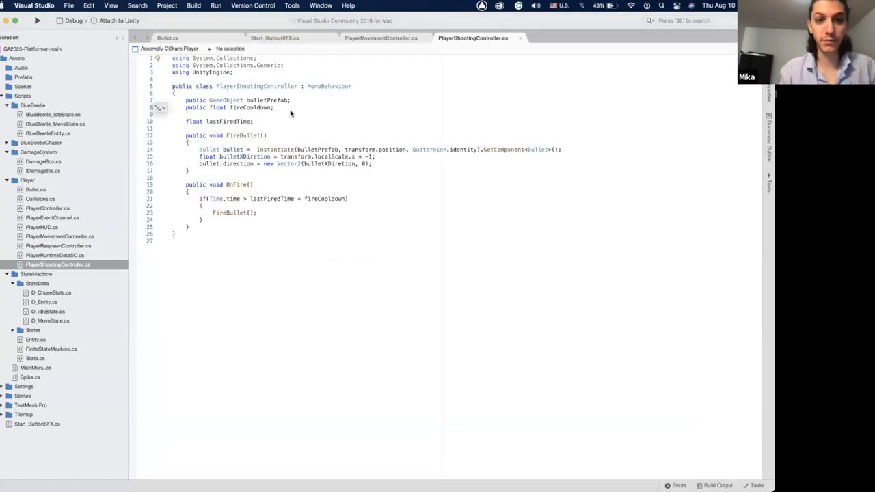
Declare "[SerializeField] private AudioSource ShootSFX;" below the lastFiredTime variable in PlayerShootingController.
click(273, 123)
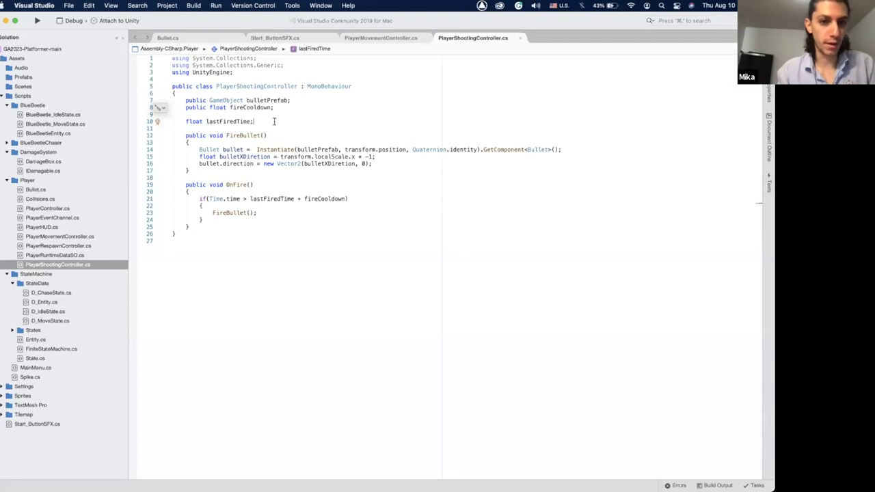
key(Return)
text([SerializeField] private AudioSource JumpSFX;)
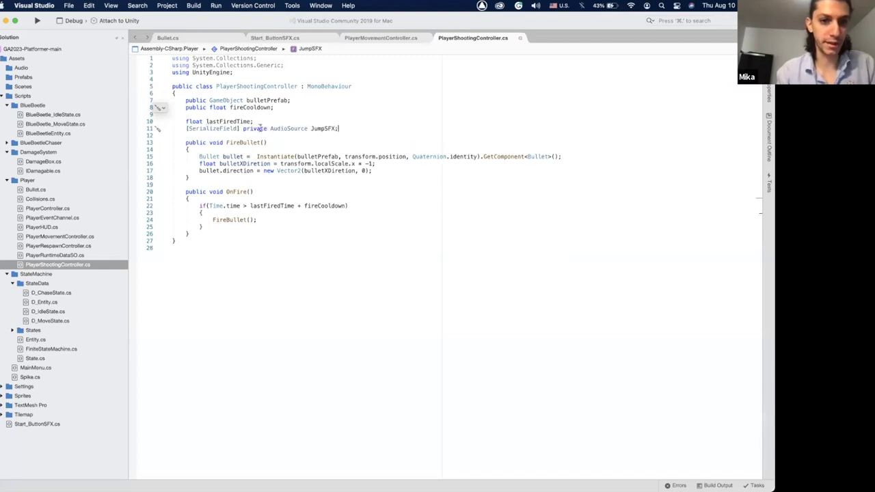
click(323, 128)
key(BackSpace)
key(BackSpace)
key(BackSpace)
key(BackSpace)
text(Shoot)
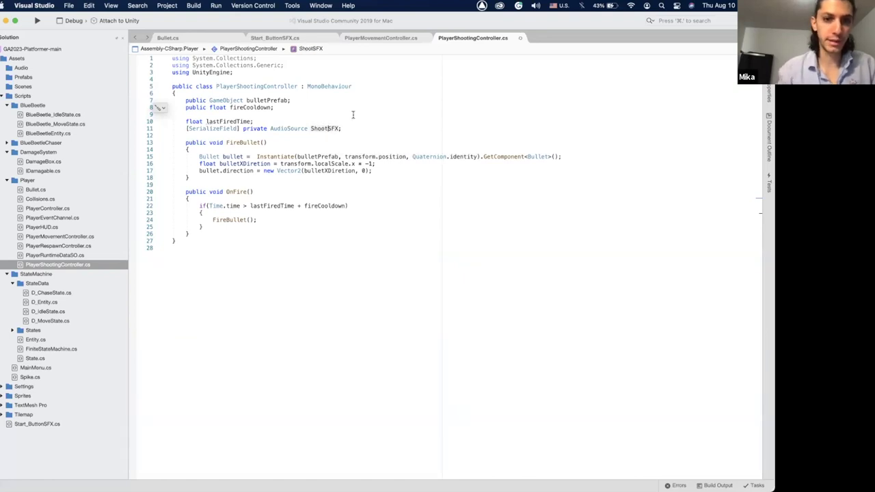
Add "ShootSFX.Play();" before the FireBullet() call inside OnFire and save the script.
click(248, 214)
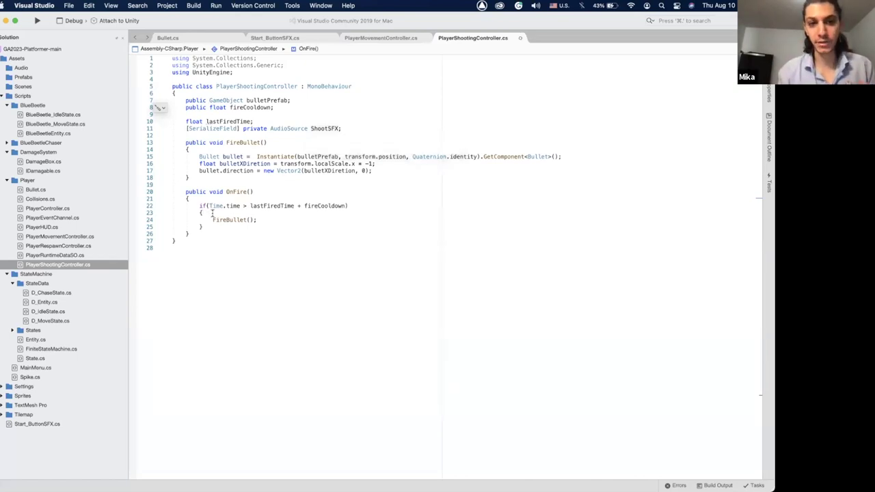
key(Return)
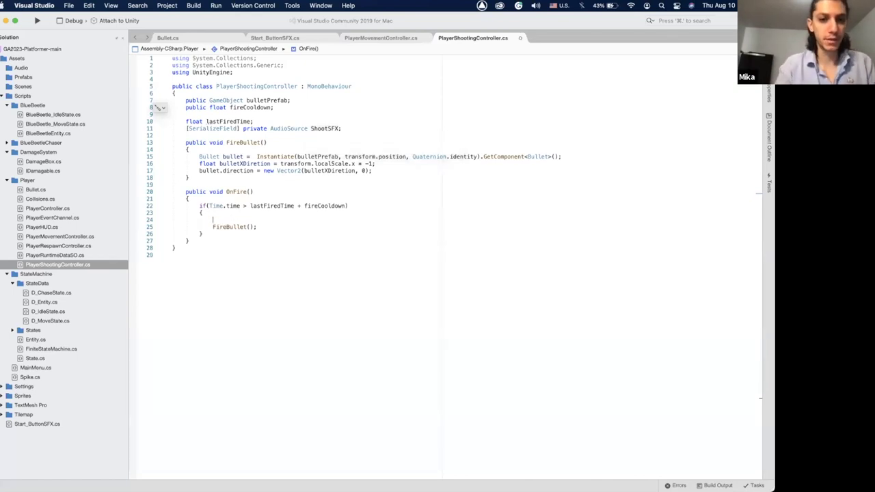
text(ShootSFX)
key(Tab)
text(.Play)
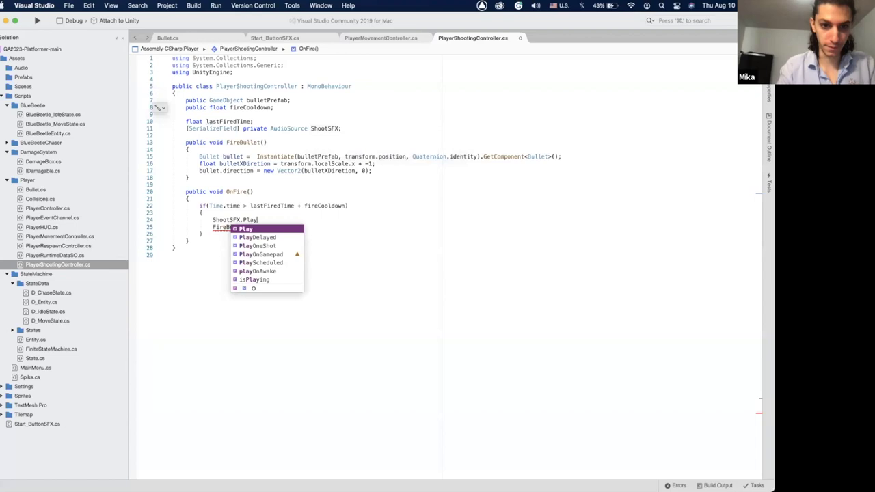
key(Tab)
text(;)
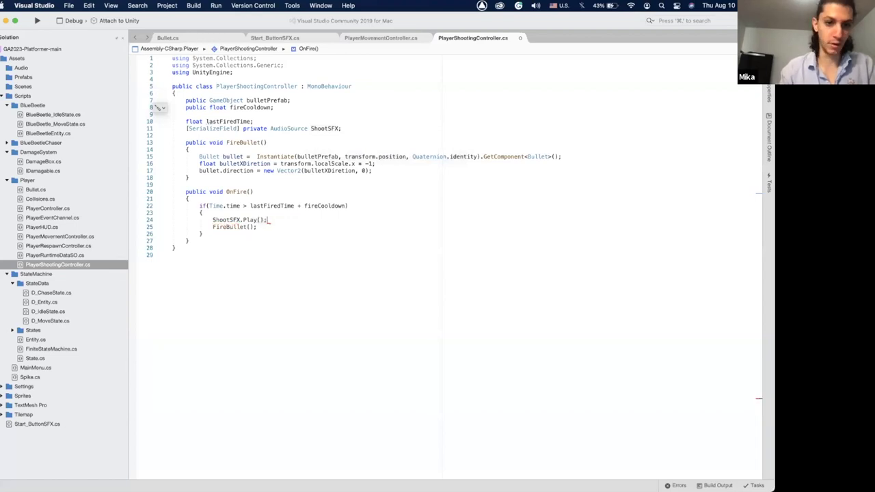
key(super+s)
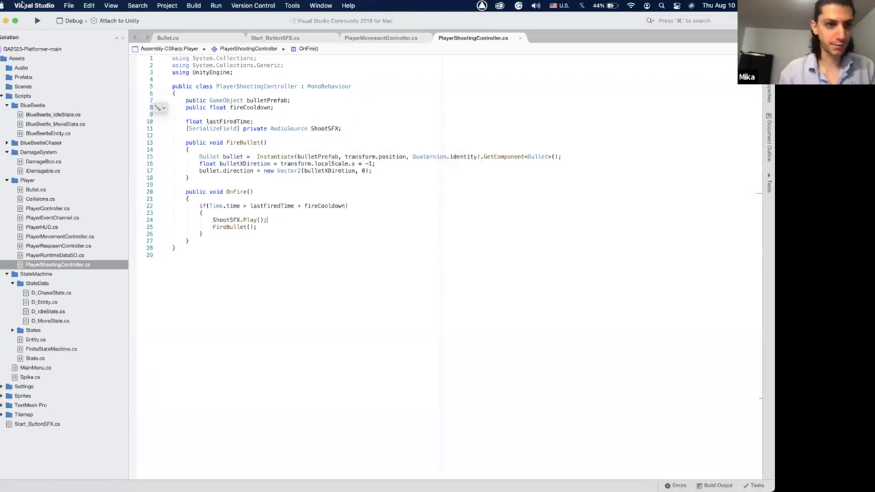
Switch to Unity, collapse the Player's existing Audio Source and add a second Audio Source component, expanding its settings.
click(629, 479)
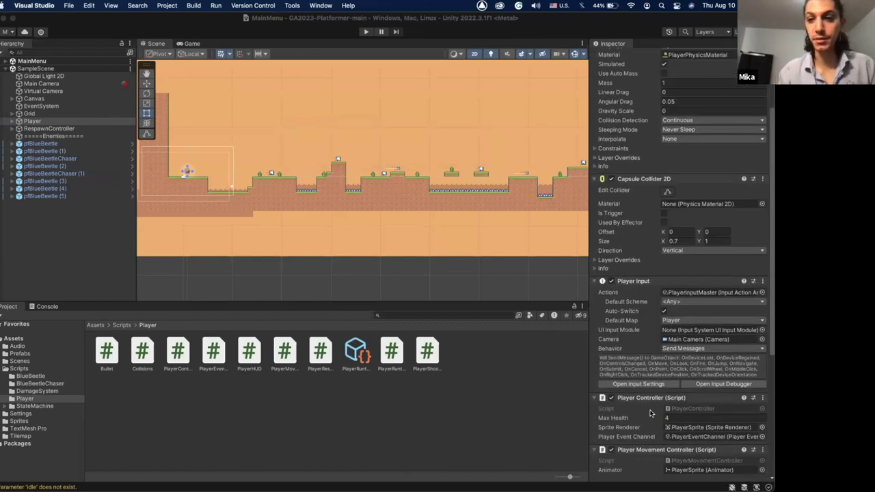
scroll(651, 413, down, 5)
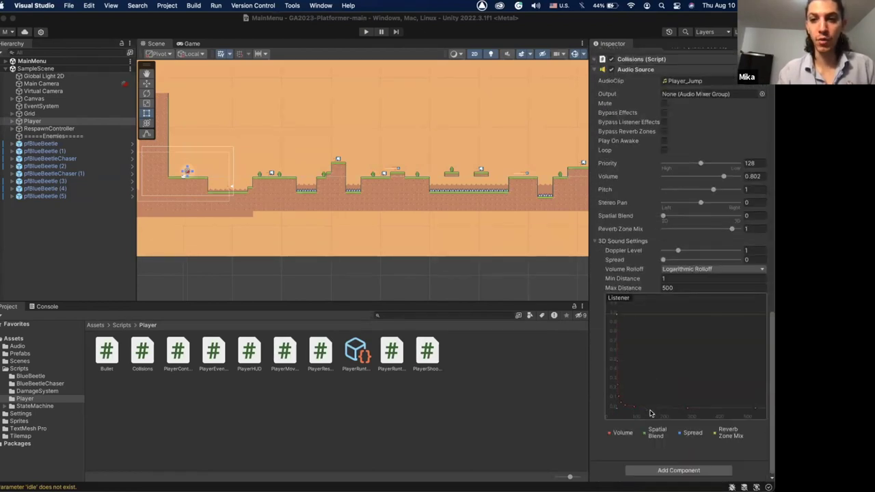
scroll(647, 396, up, 2)
click(601, 162)
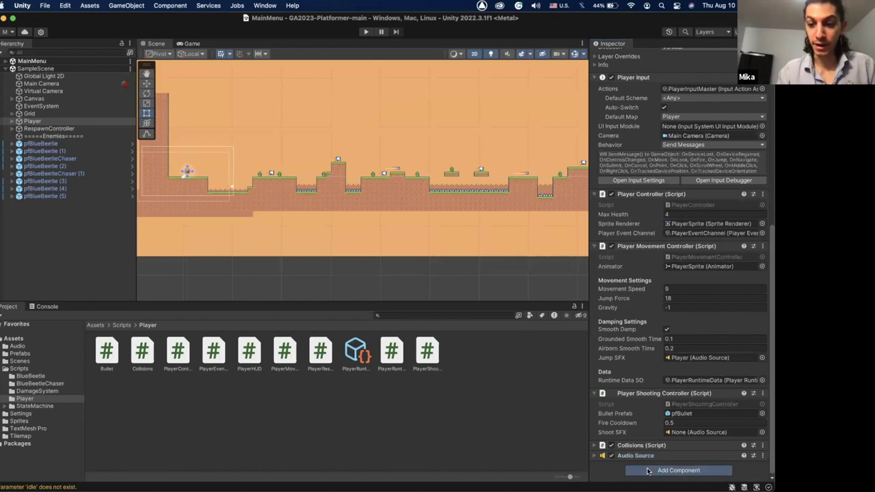
click(649, 471)
click(664, 445)
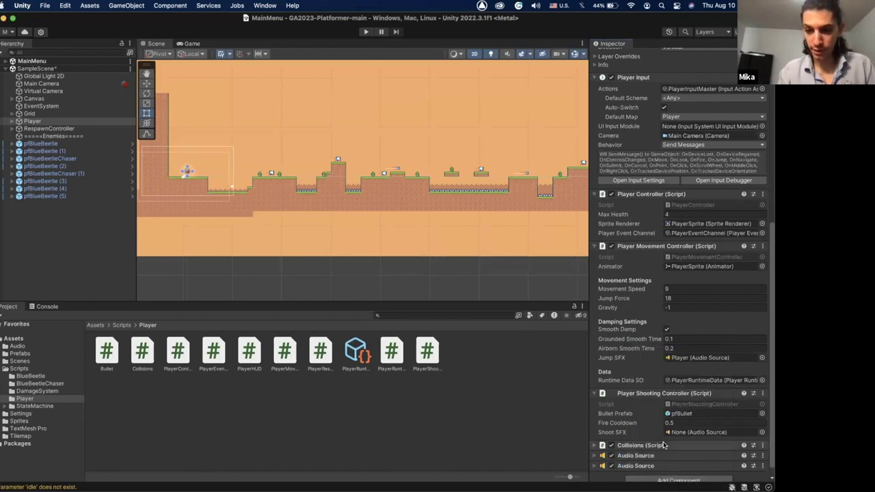
click(594, 455)
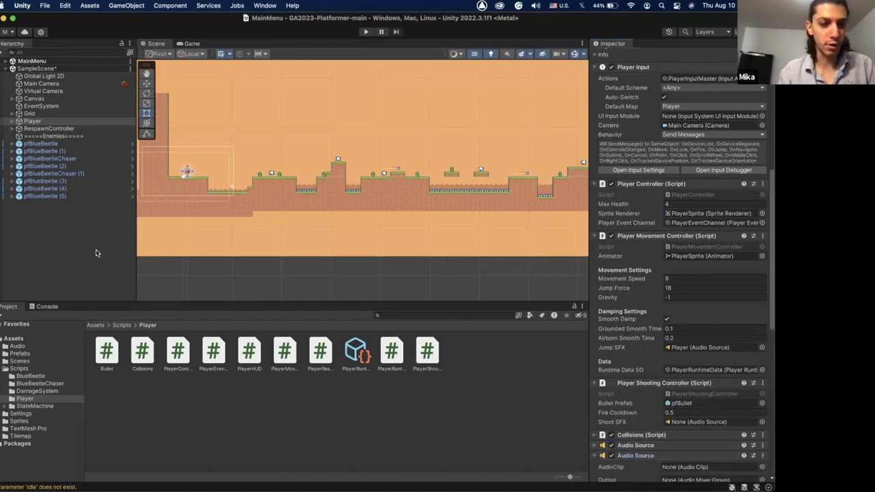
Assign the Player_Shoot clip from the Audio folder to the new Audio Source and disable Play On Awake.
click(22, 346)
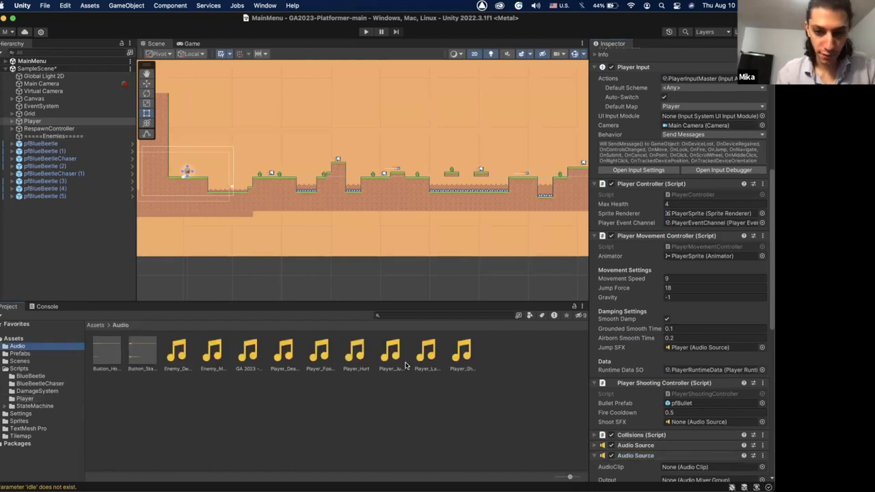
drag(594, 364, 723, 213)
scroll(684, 308, down, 6)
click(664, 274)
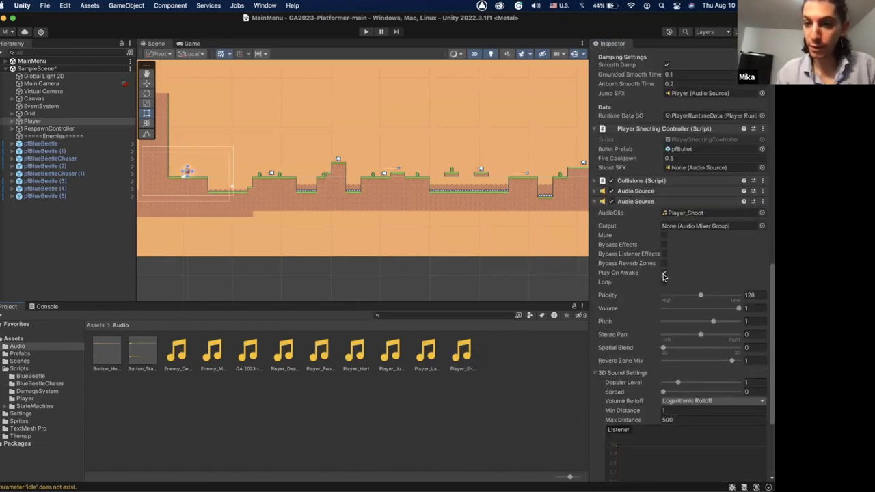
Assign the Audio Source holding the Player_Shoot clip to the Shoot SFX field of the Player Shooting Controller.
scroll(695, 168, up, 2)
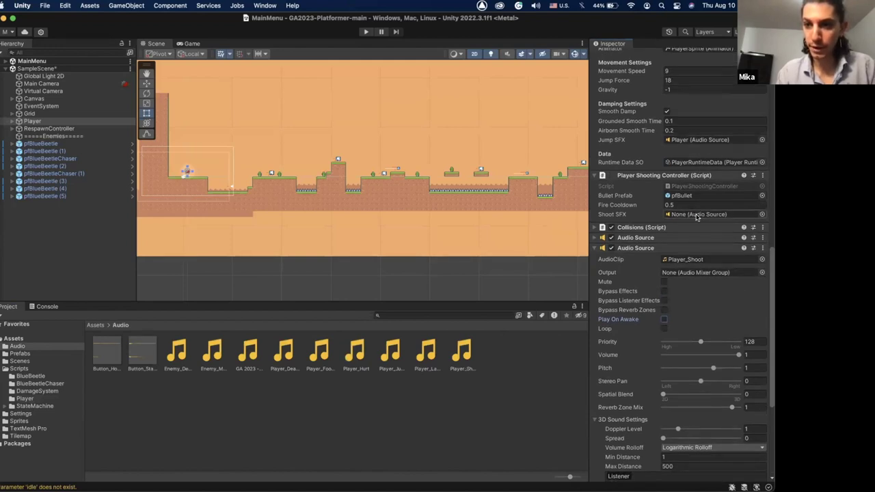
drag(636, 248, 687, 214)
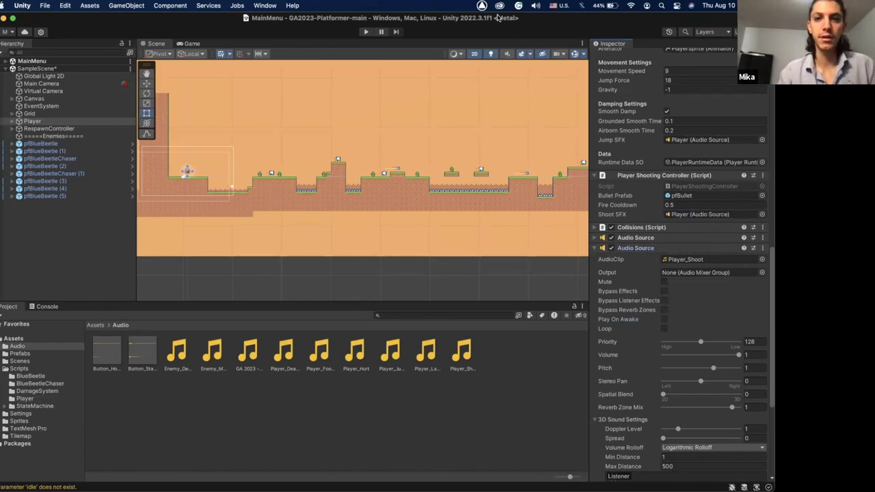
click(301, 96)
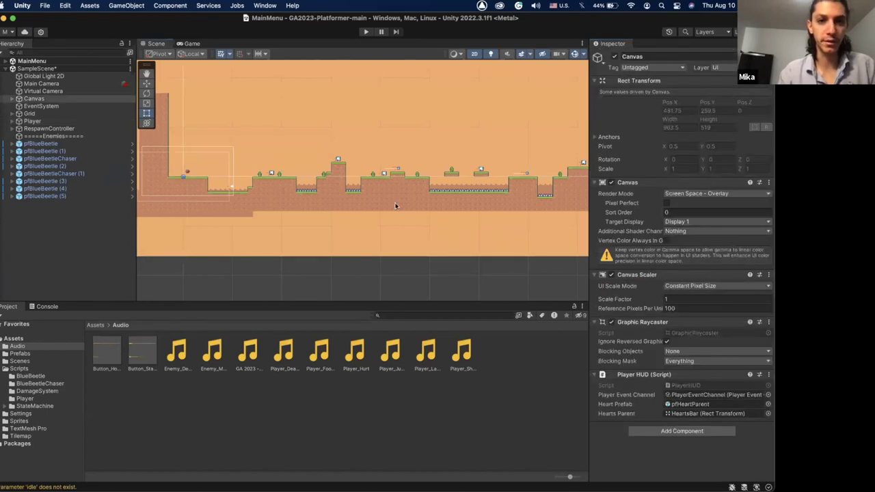
Run the game, enter the level and test the shoot sound by firing at the first enemy below the starting ledge.
click(366, 32)
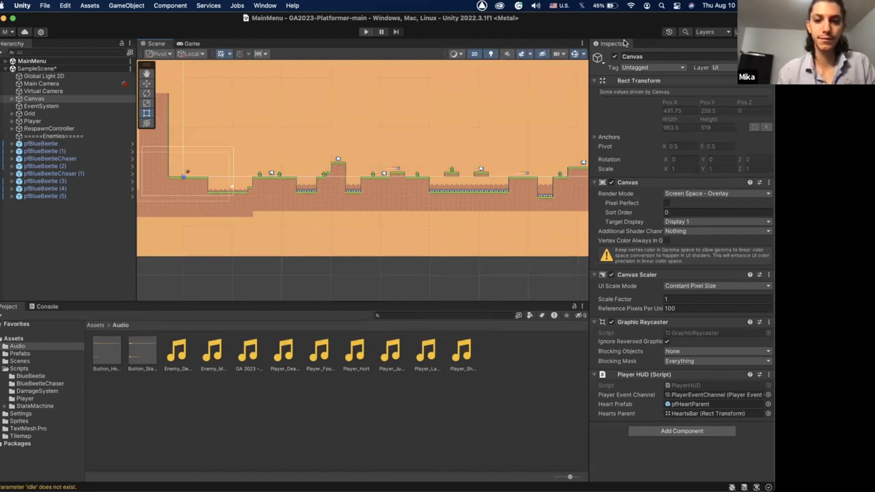
key(super+p)
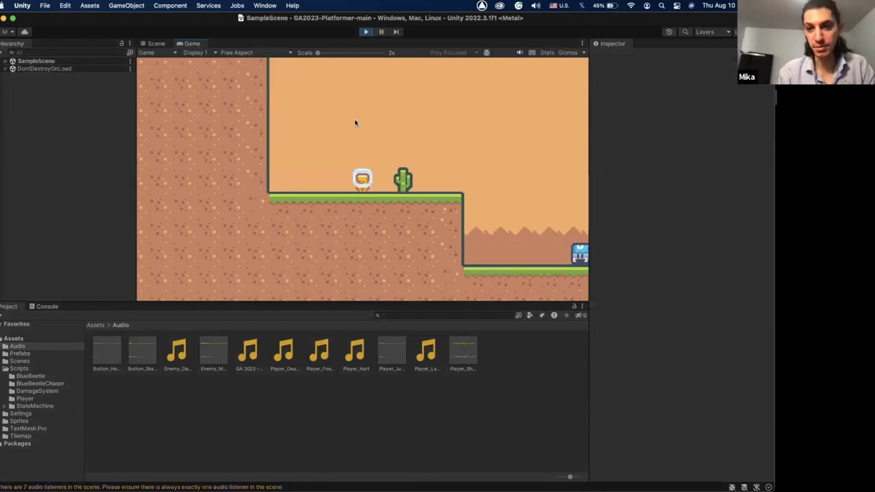
key(Right)
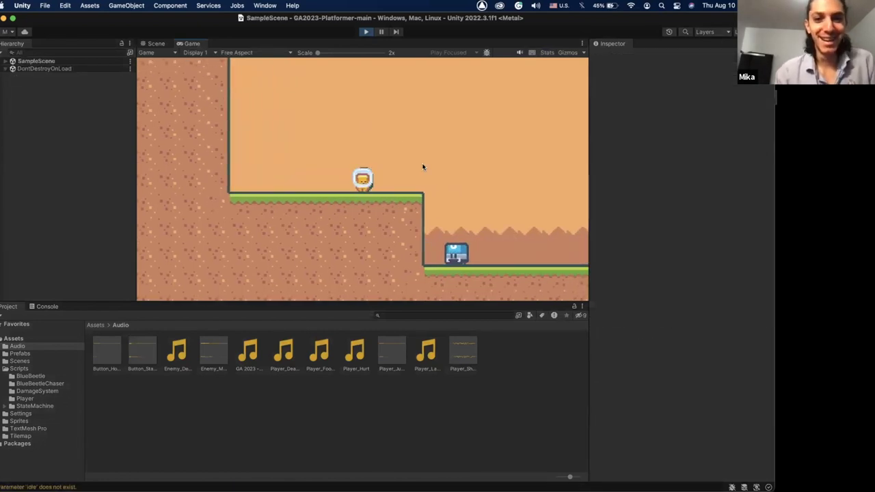
key(Left)
key(Right)
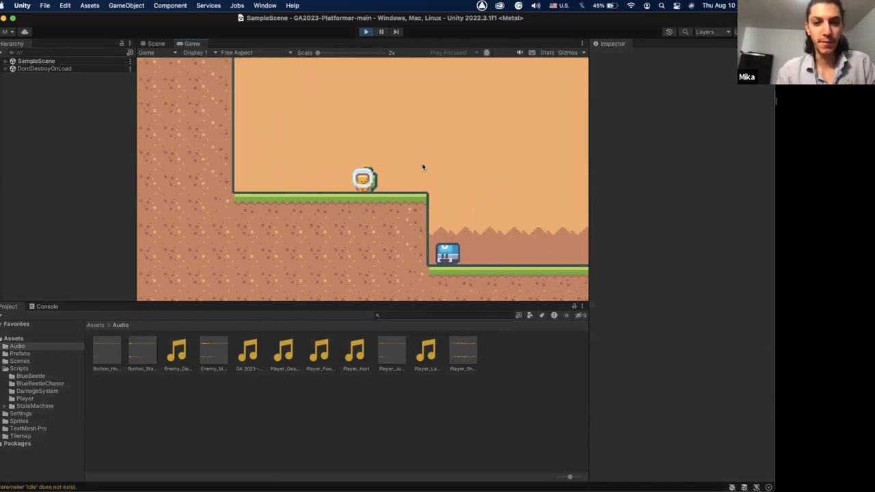
key(Right)
click(437, 173)
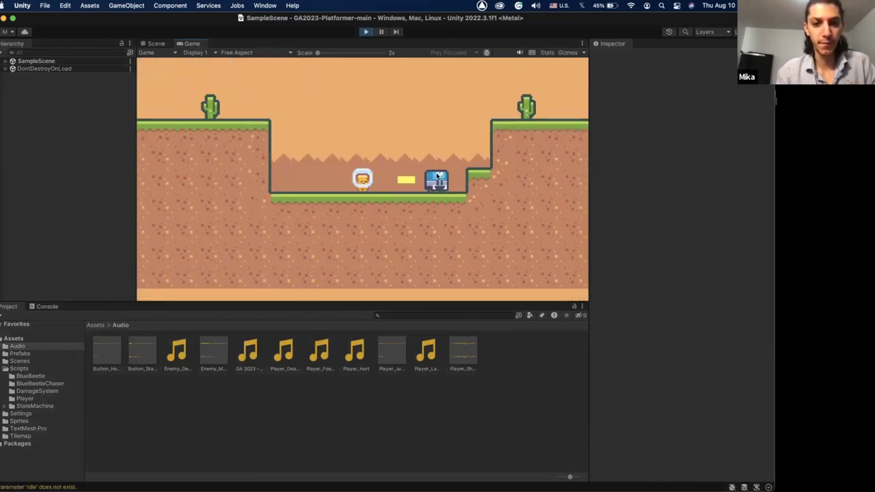
Test the jump and shoot sounds together by jumping onto the next raised platform and firing at the enemy there.
key(Right)
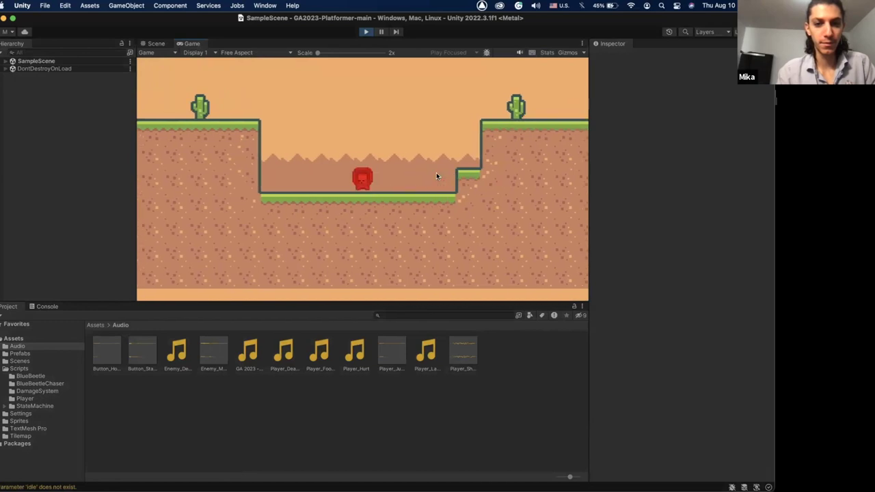
key(Right)
key(space)
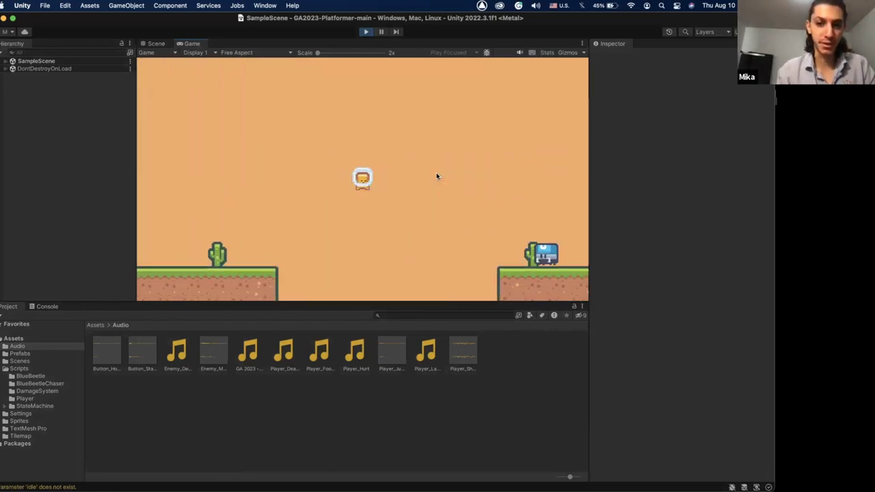
key(Right)
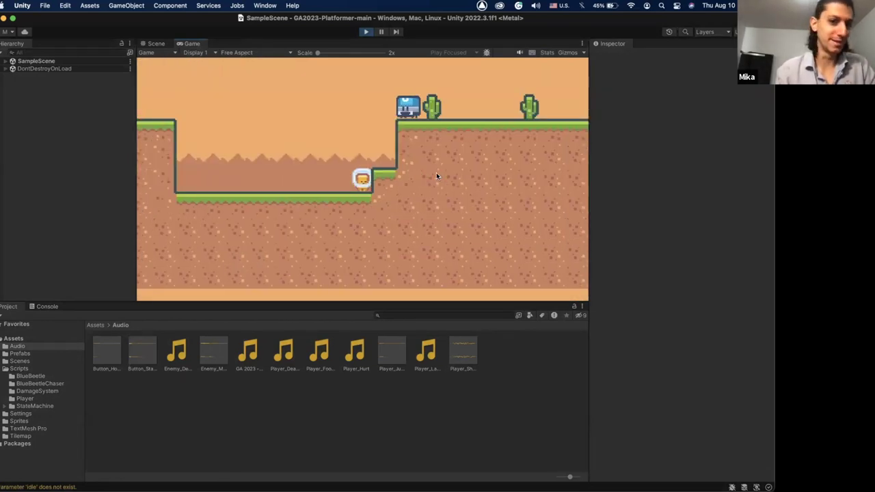
key(Right)
key(space)
click(440, 160)
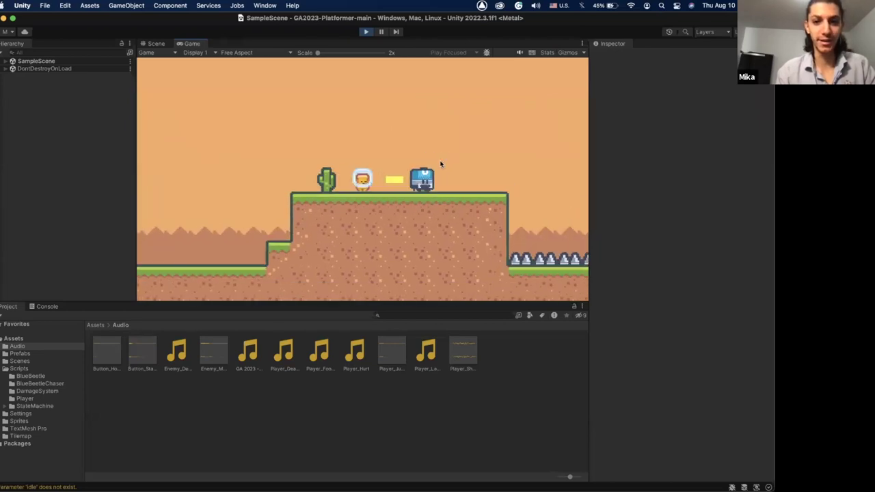
Test the jump sound by crossing the spike pit, tall pillar and next plateau, and stop the game on the raised block.
key(Right)
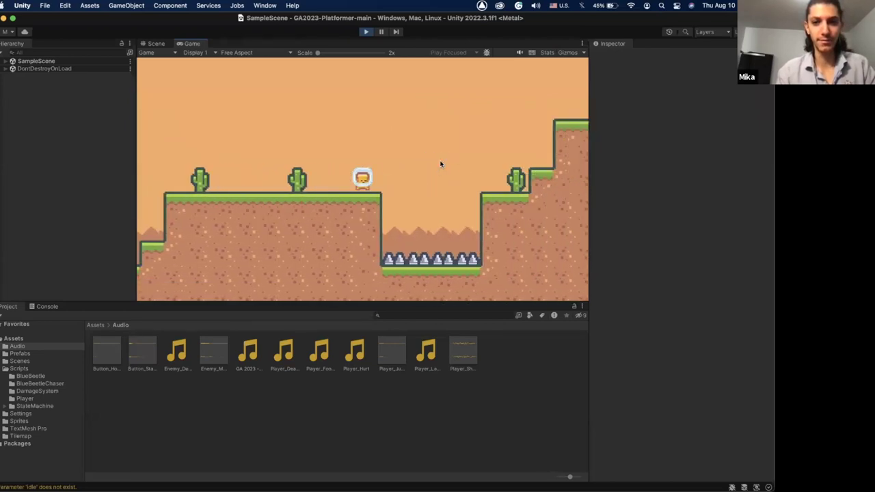
key(Right)
key(space)
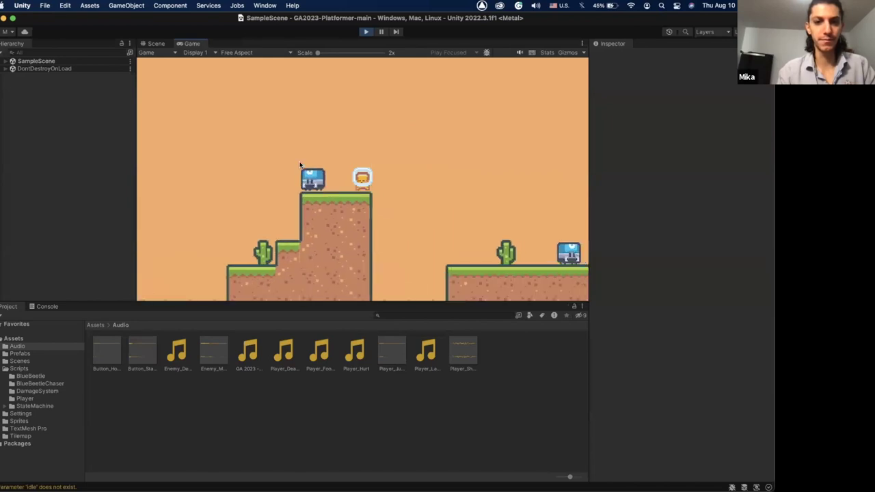
key(Right)
key(space)
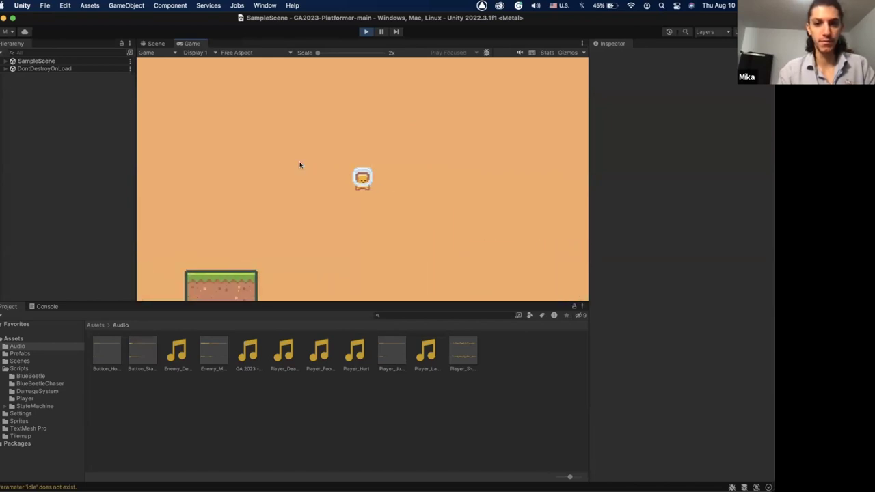
key(Right)
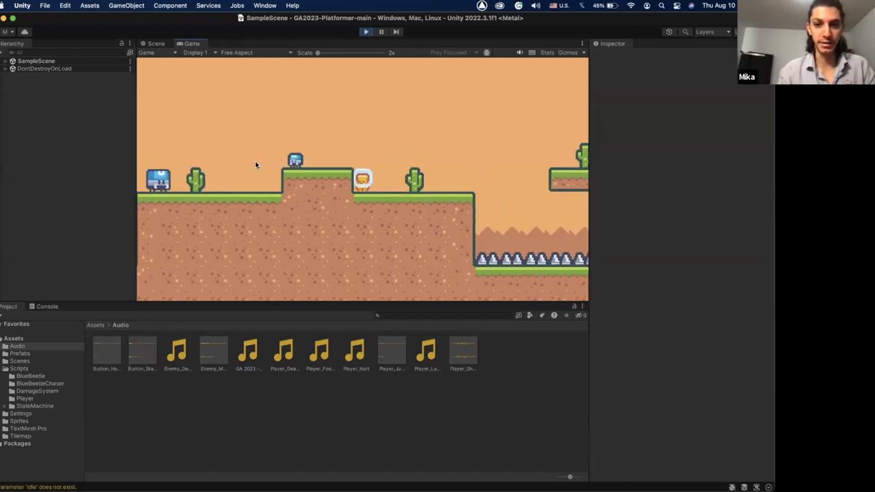
key(space)
key(Left)
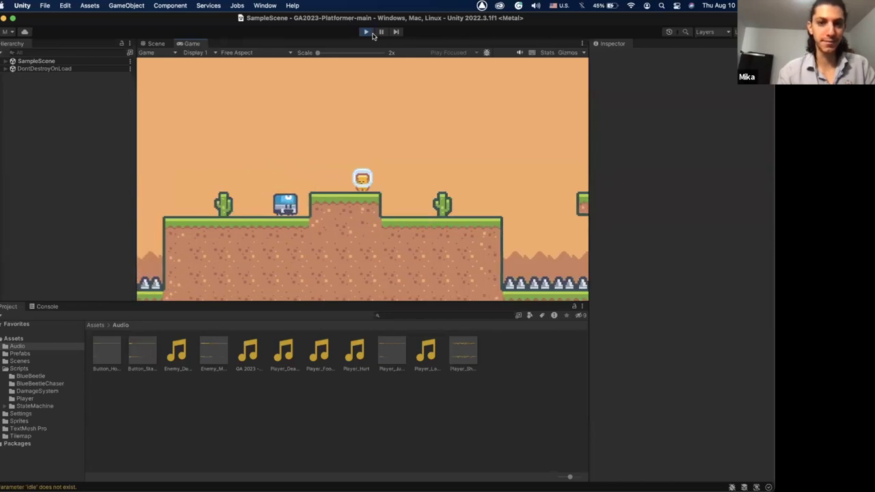
click(367, 32)
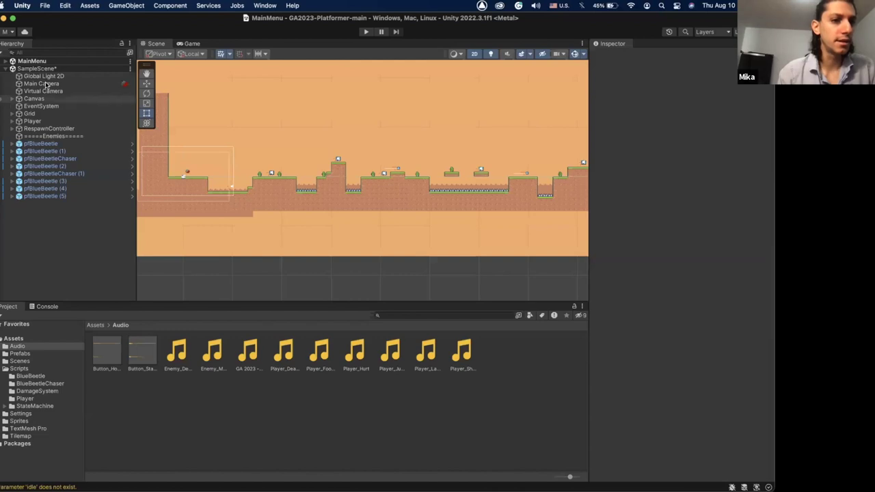
Create an empty game object named Music in SampleScene.
click(7, 69)
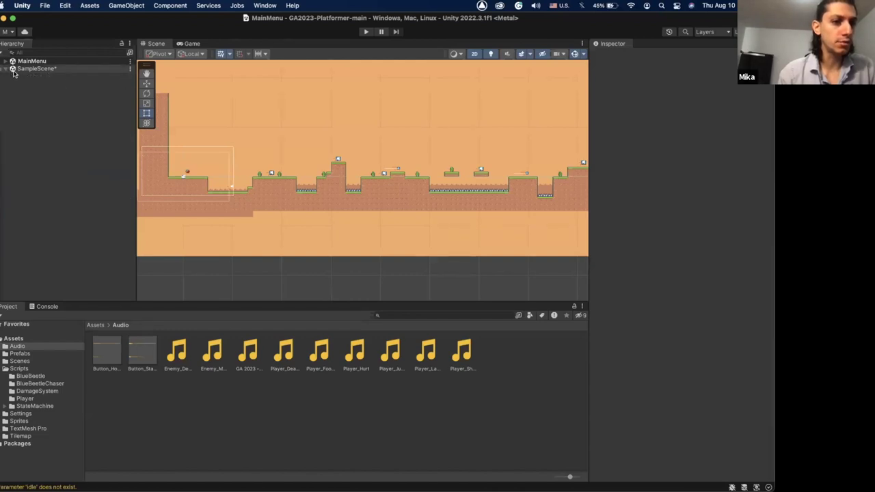
click(6, 69)
click(130, 69)
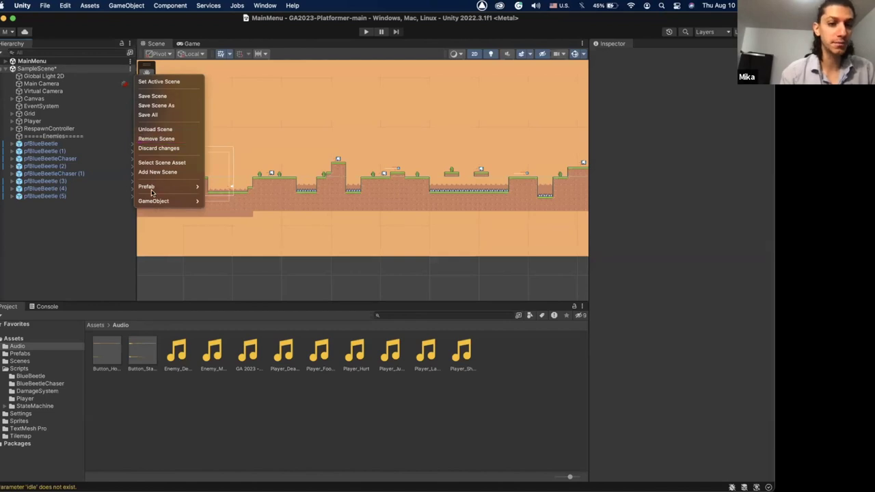
mouse_move(148, 203)
click(225, 204)
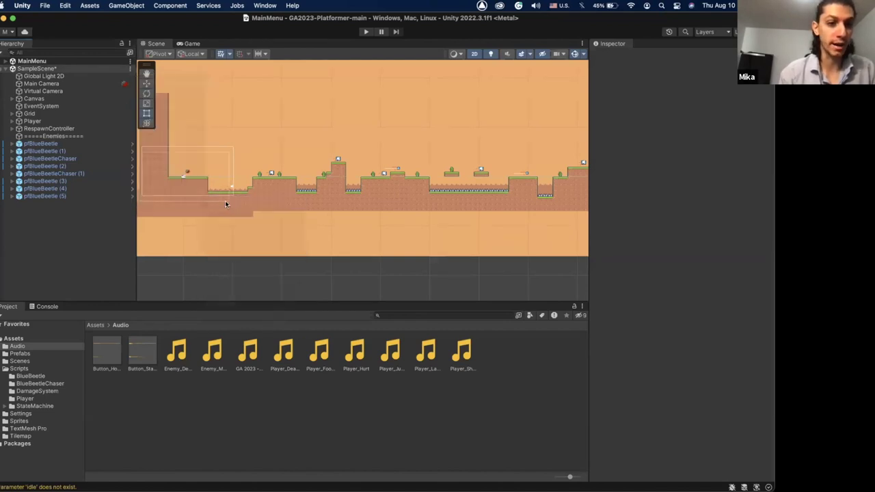
click(66, 204)
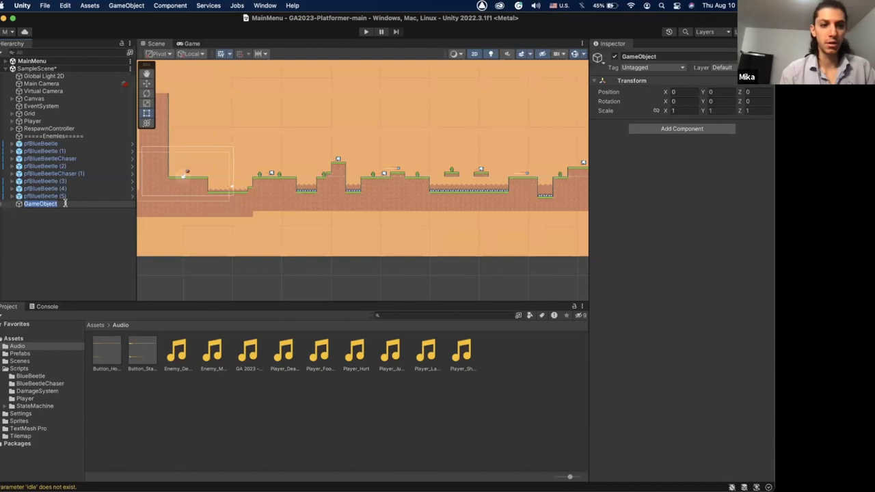
text(Mus)
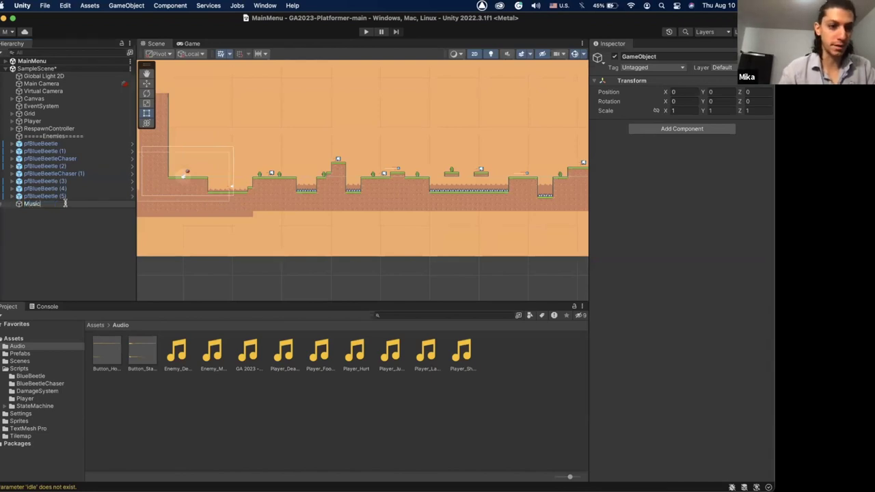
text(ic)
key(Return)
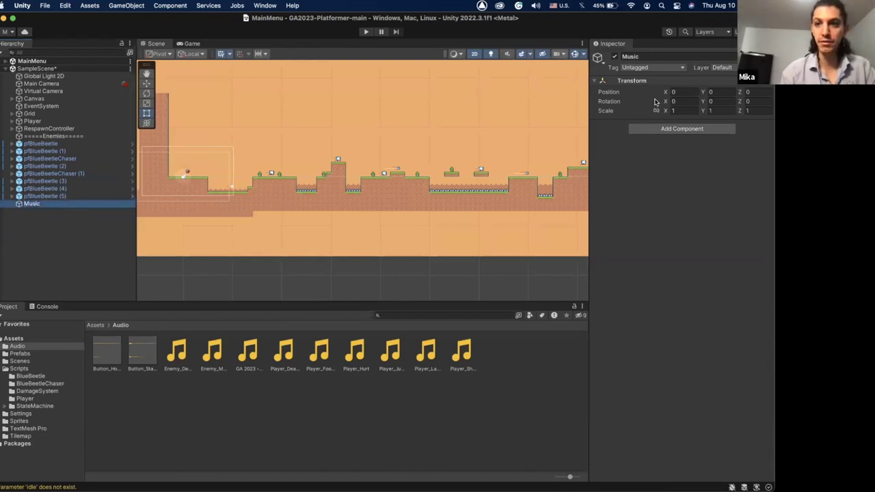
Add an Audio Source to the Music object with the GA 2023 - Game Music clip, looping enabled and volume 0.635.
click(654, 130)
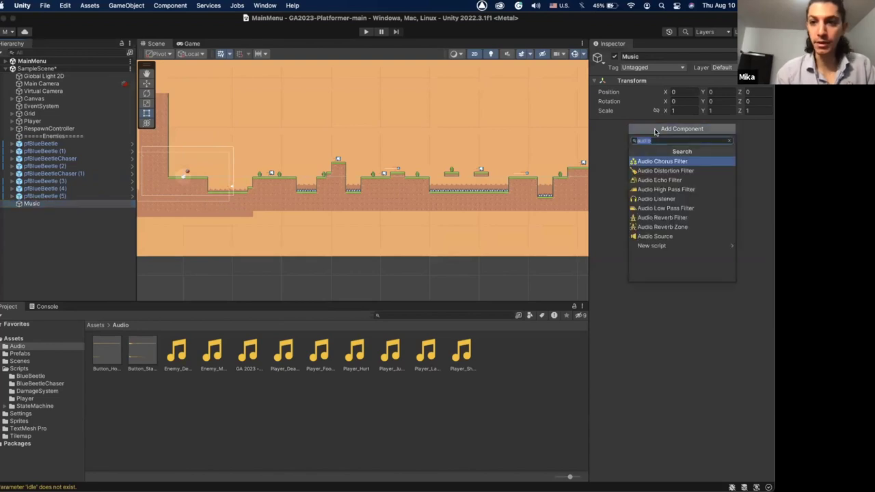
click(667, 236)
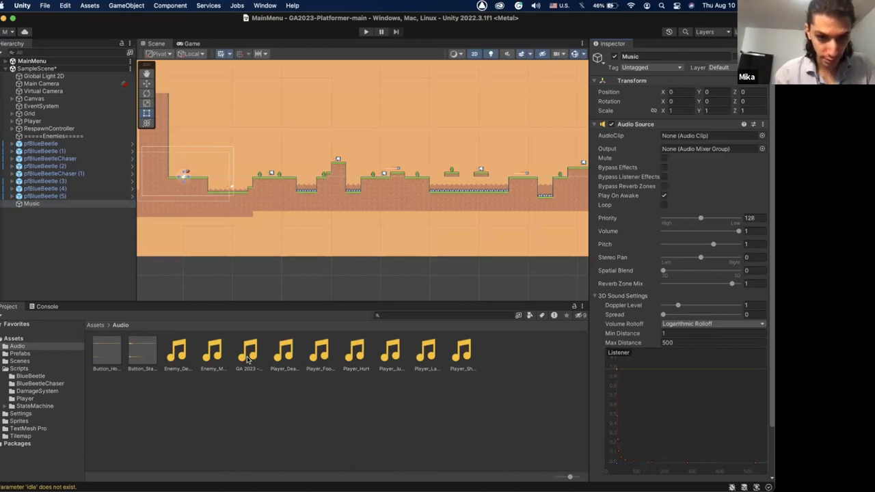
drag(668, 284, 687, 138)
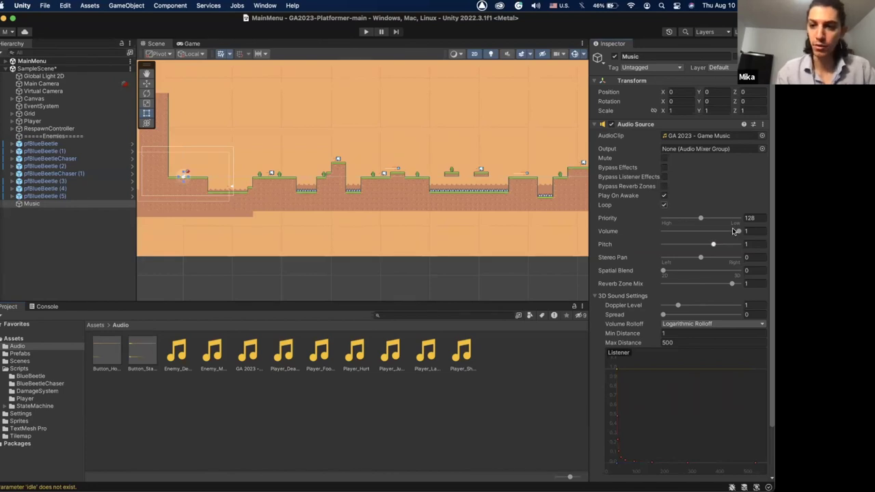
drag(722, 233, 715, 232)
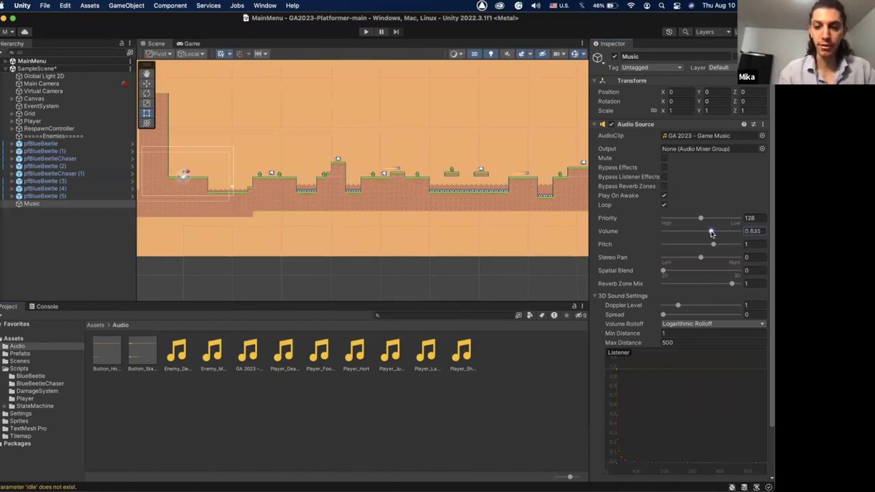
Run the game, start the level and test the music with the player sounds while passing the first two enemies.
click(365, 33)
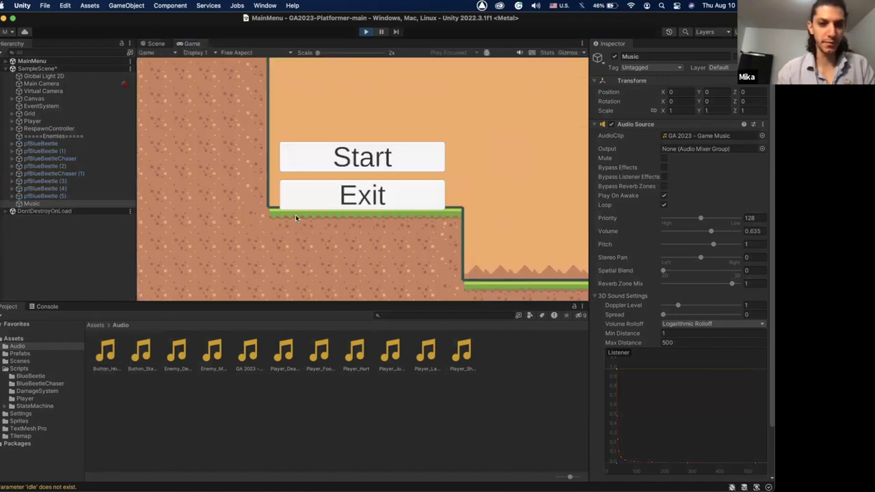
click(348, 159)
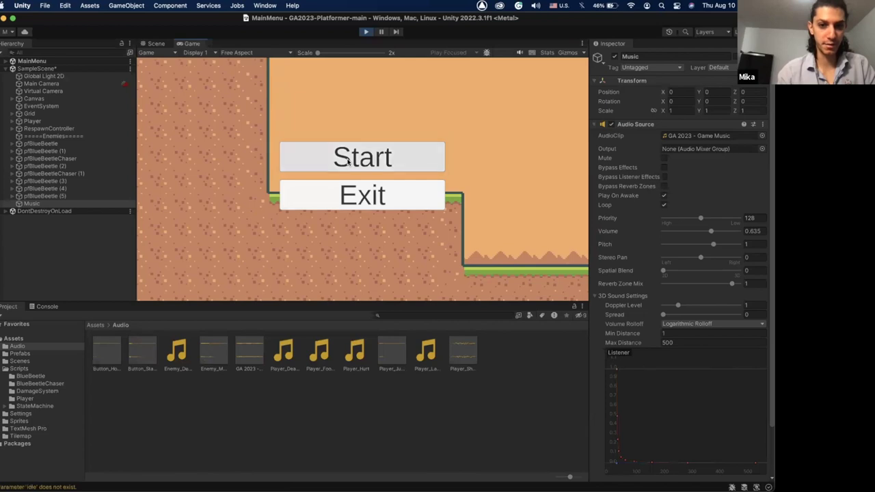
key(Right)
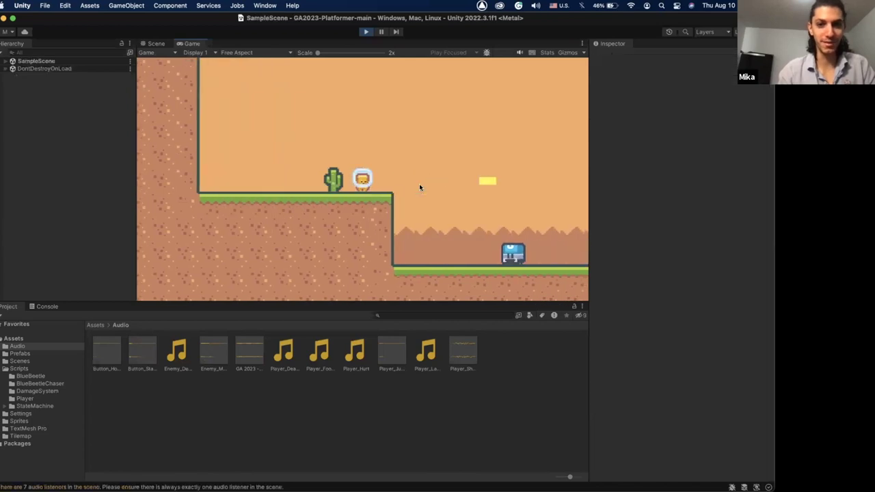
key(Right)
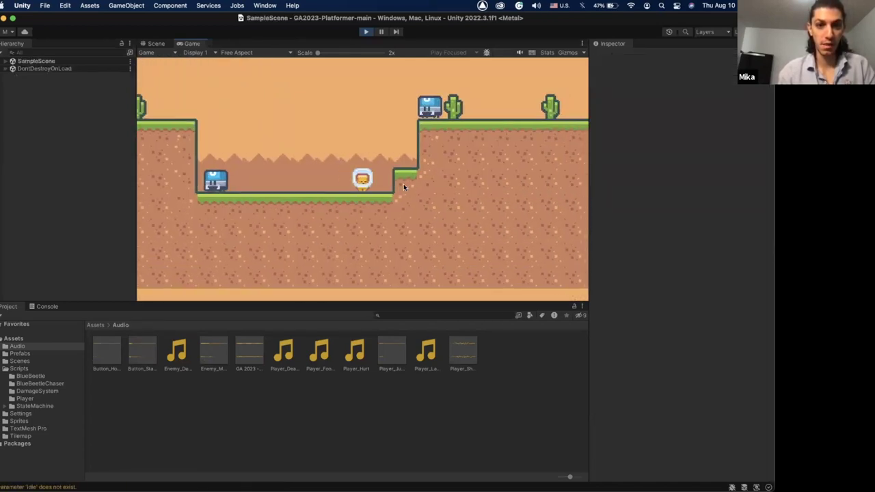
key(Right)
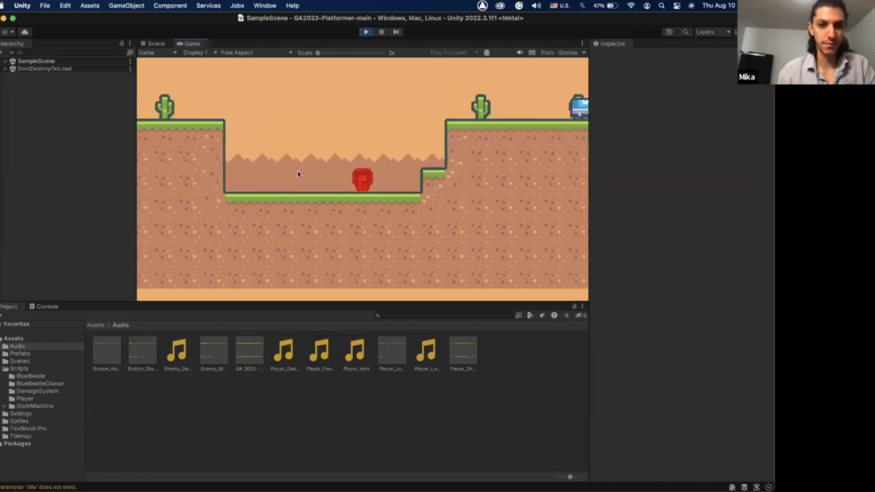
key(space)
key(Right)
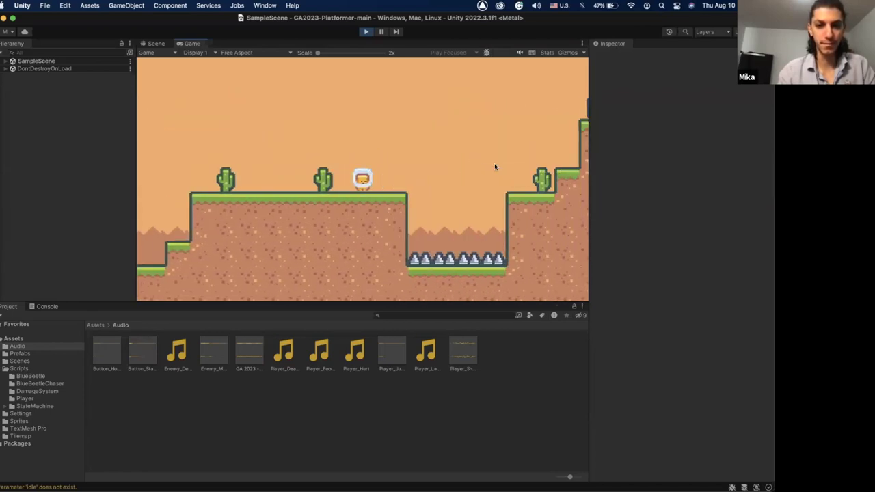
Keep testing the music by jumping over the pillar, the plateau and the floating platforms to the ground beyond the long spike pit.
key(Right)
key(space)
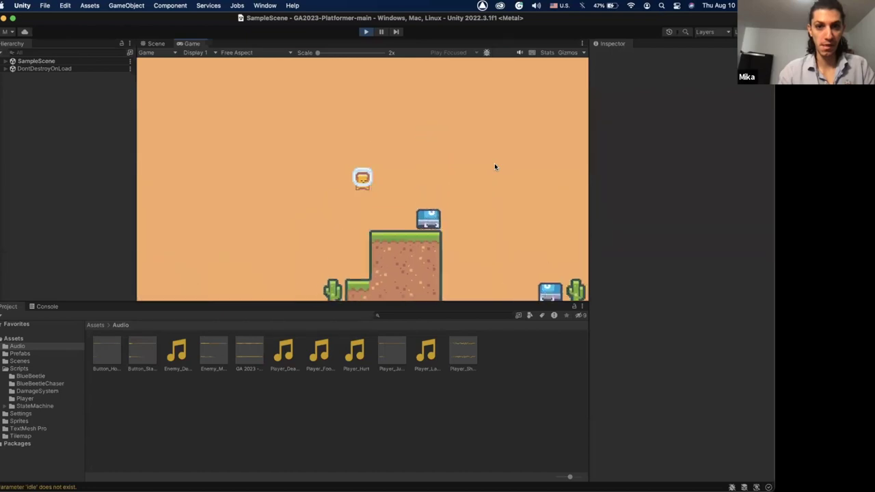
key(Right)
key(space)
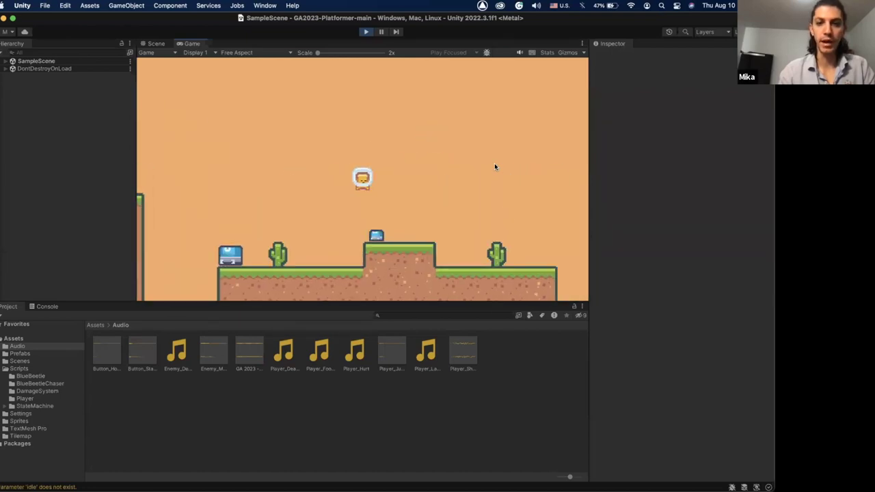
key(Right)
key(space)
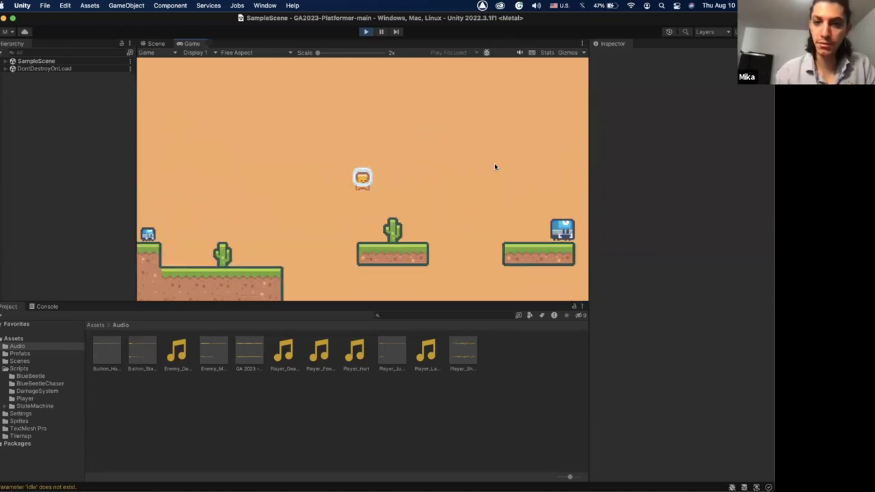
key(Right)
key(space)
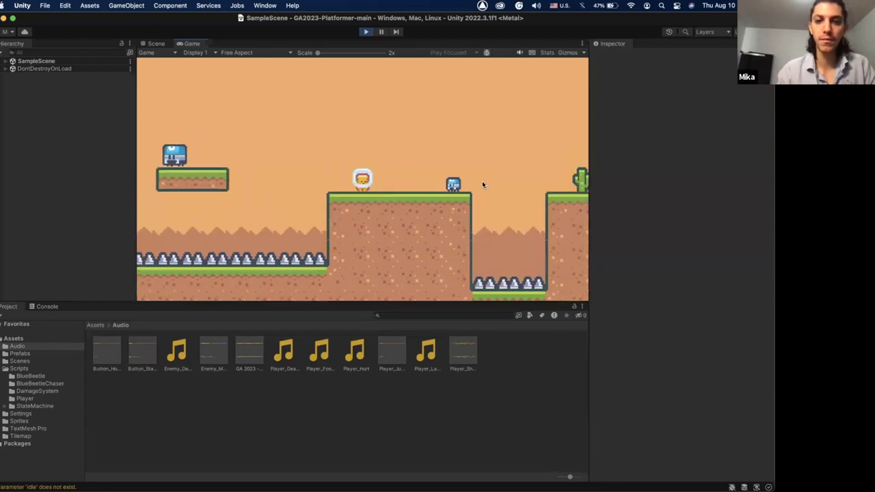
Test the shoot and jump sounds over the music against the remaining enemies up to the ledge beside the end wall.
key(Right)
key(space)
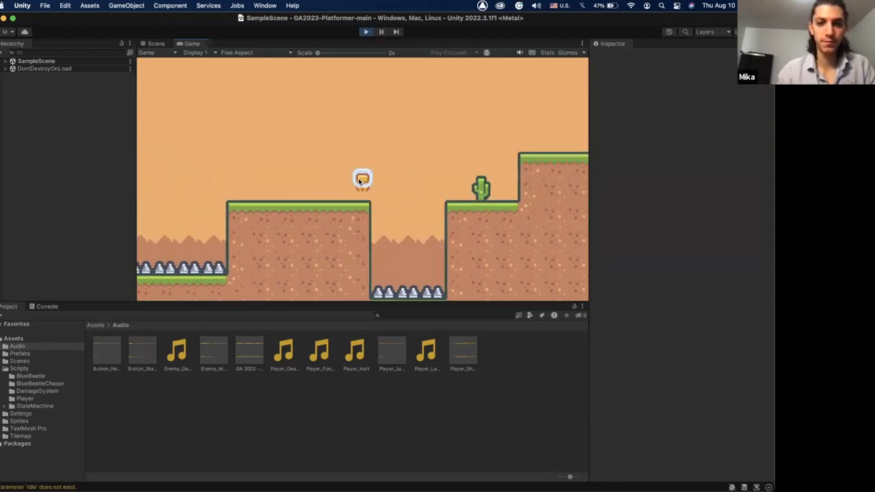
key(Right)
key(space)
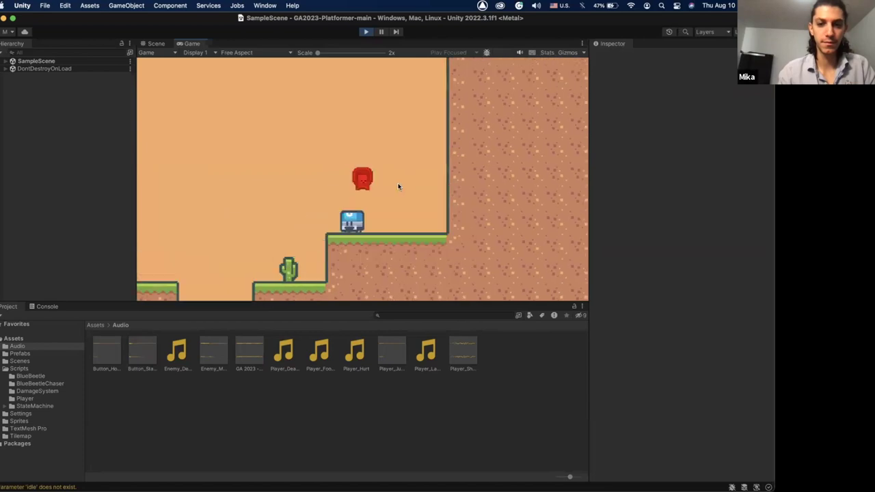
key(Right)
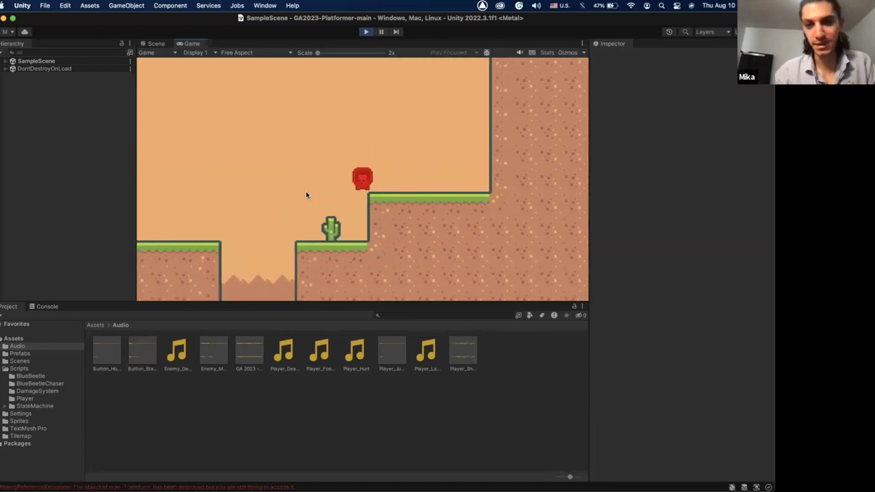
key(space)
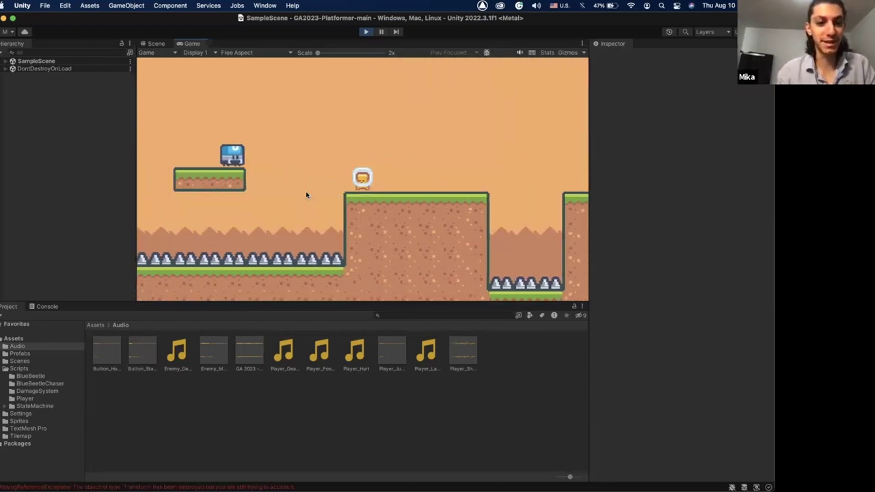
Keep testing the music and player sounds while heading back over the floating platforms and the plateau toward the pillar.
key(Left)
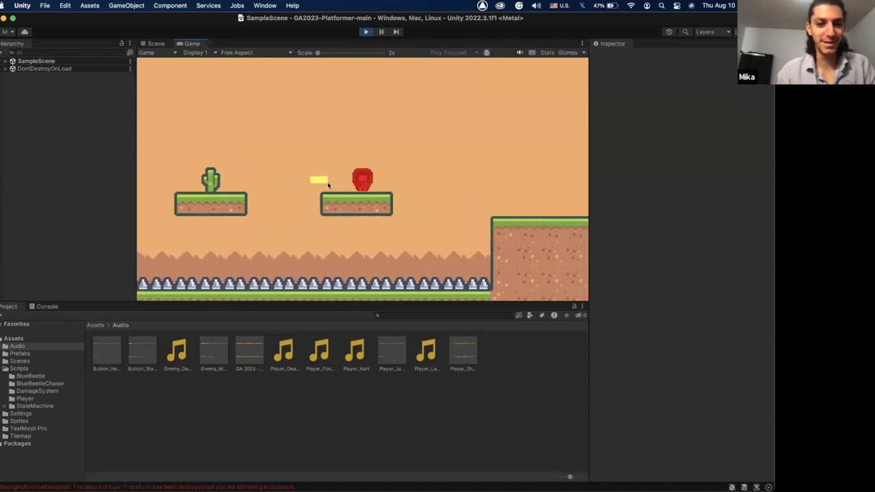
key(space)
key(Right)
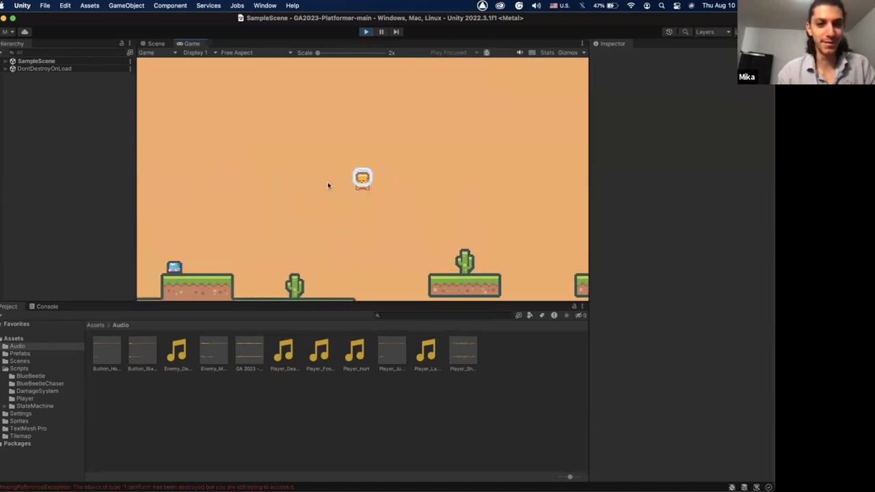
key(Right)
key(space)
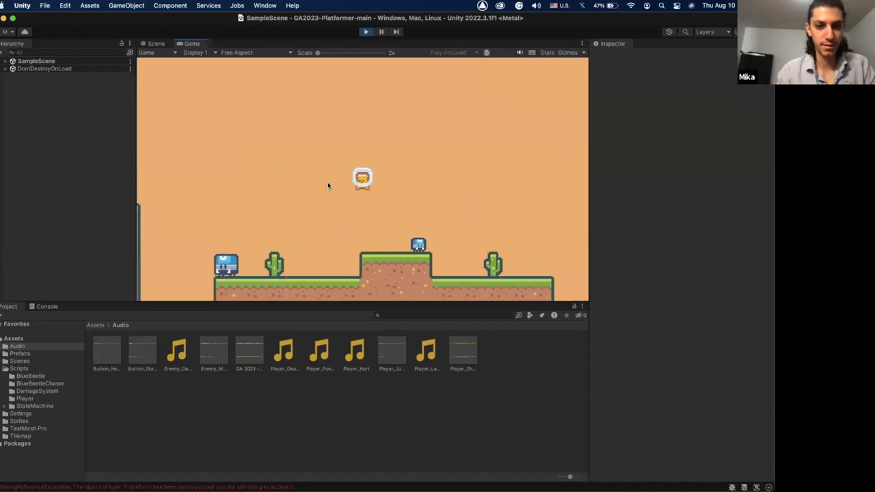
key(Right)
key(space)
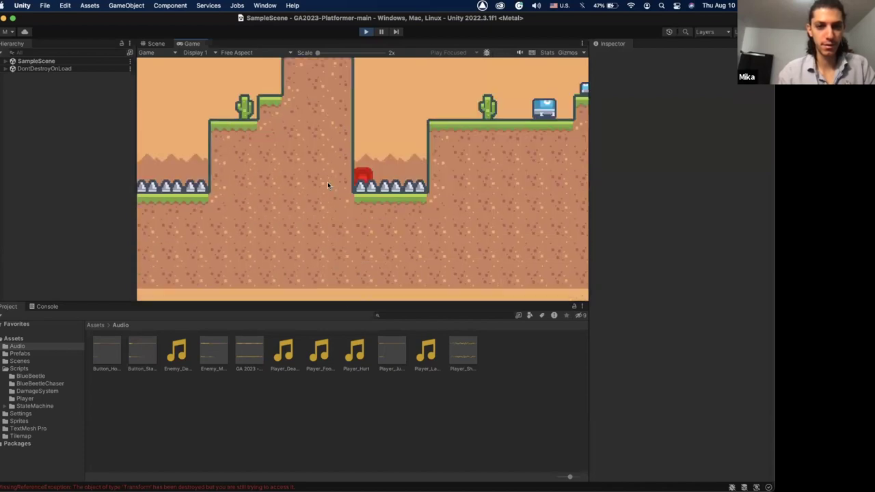
Test the sounds again from the spikes beside the pillar across the plateau and floating platforms to the ledge at the end wall.
key(Right)
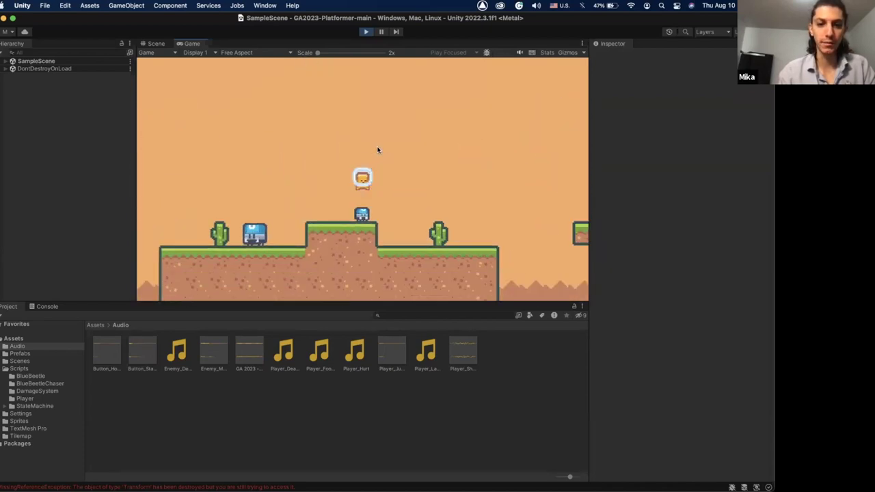
key(Right)
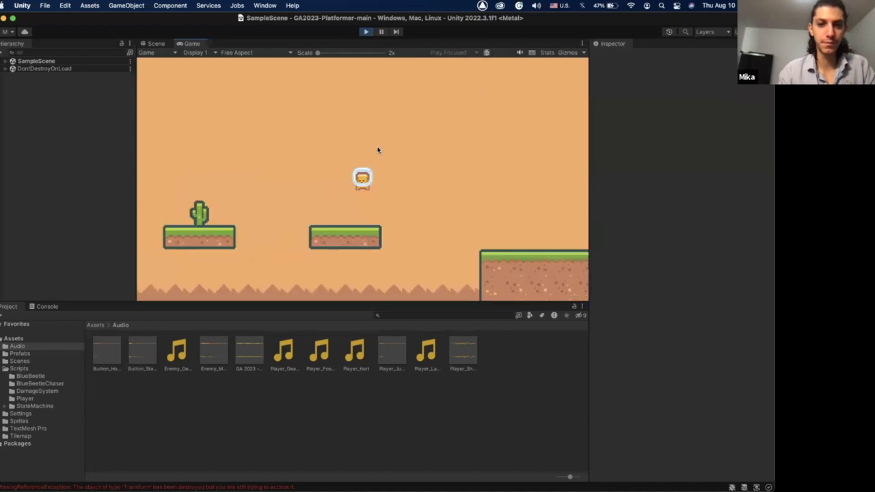
key(Right)
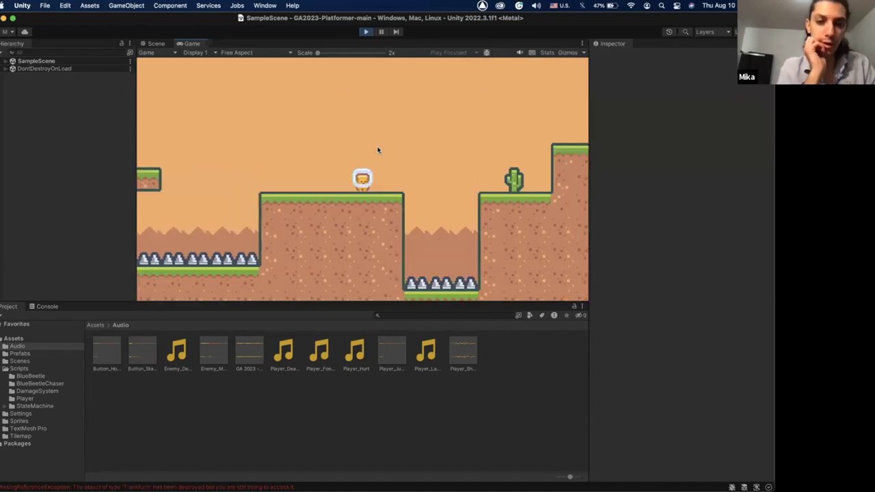
key(space)
key(Right)
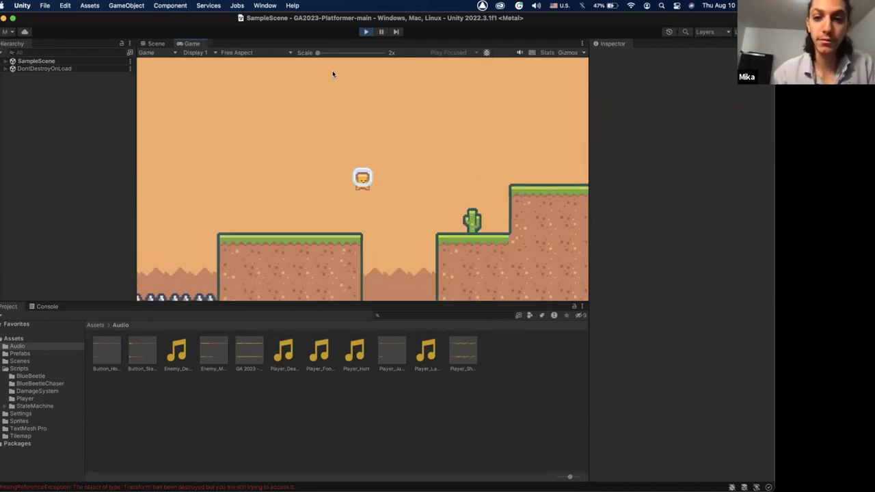
key(Right)
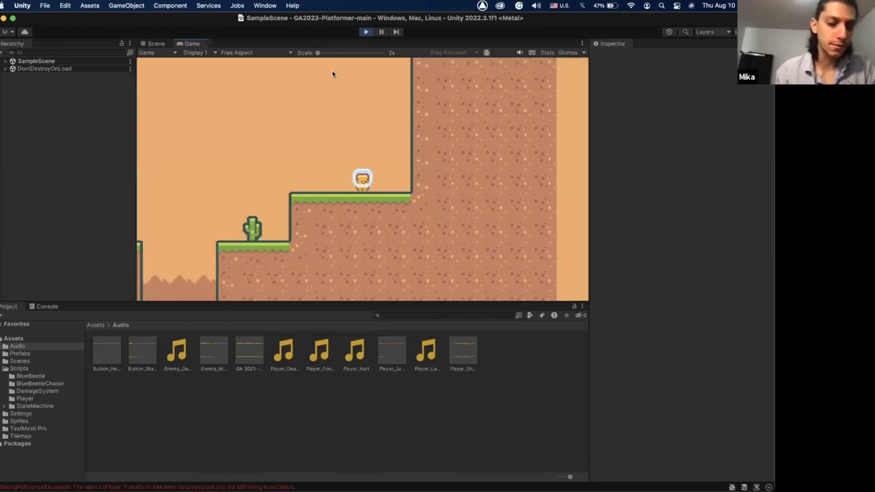
Check the audio with the player in the spike pit before the end wall, and stop play mode.
key(Right)
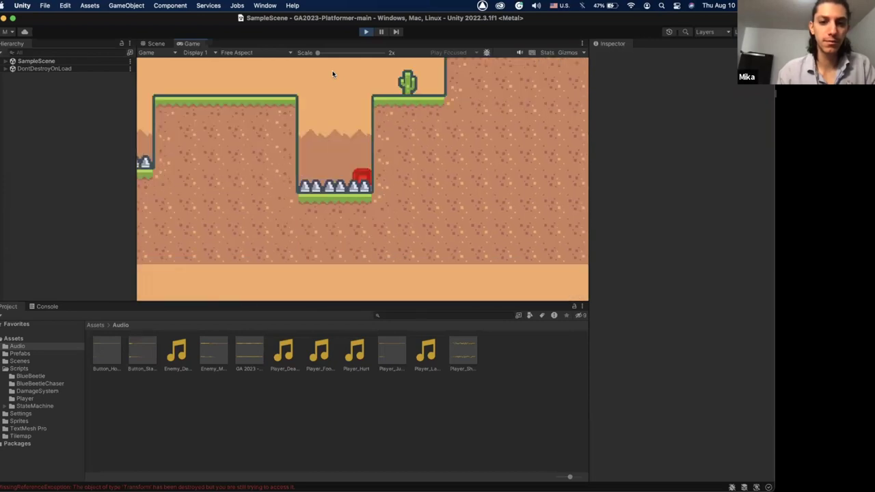
key(Right)
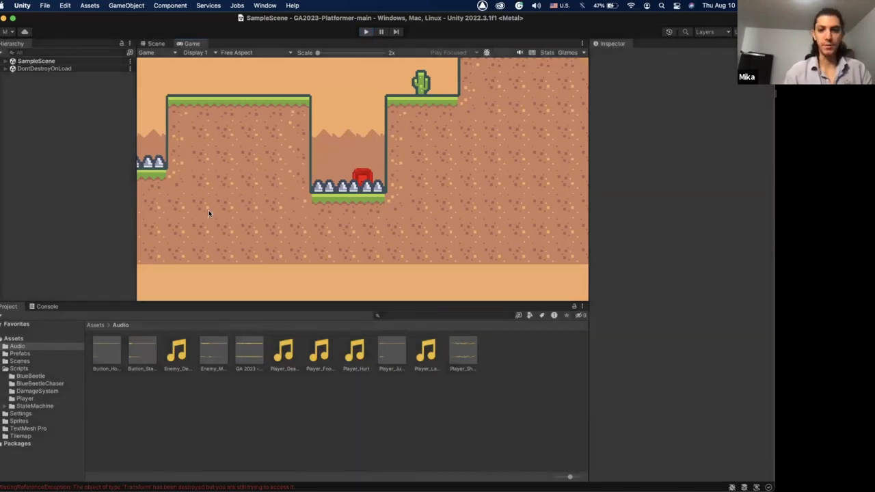
key(super+p)
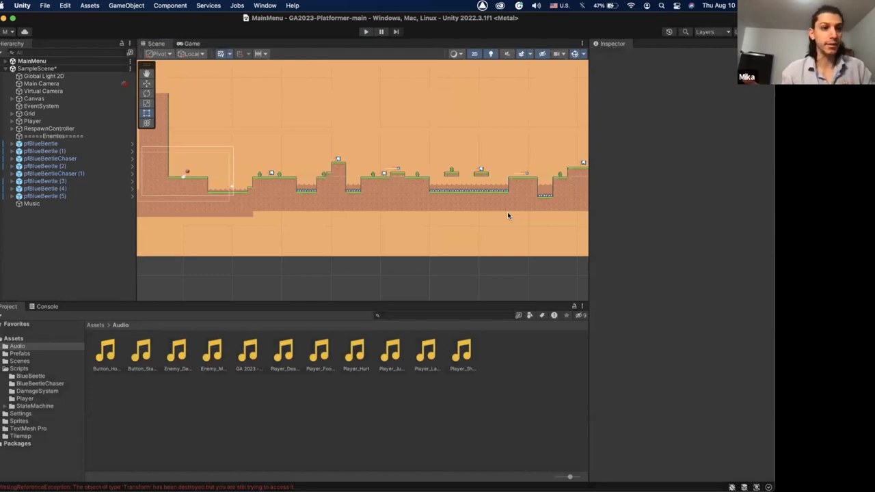
Add a third Audio Source to the Player object and assign the Player_Hurt clip to it.
click(72, 122)
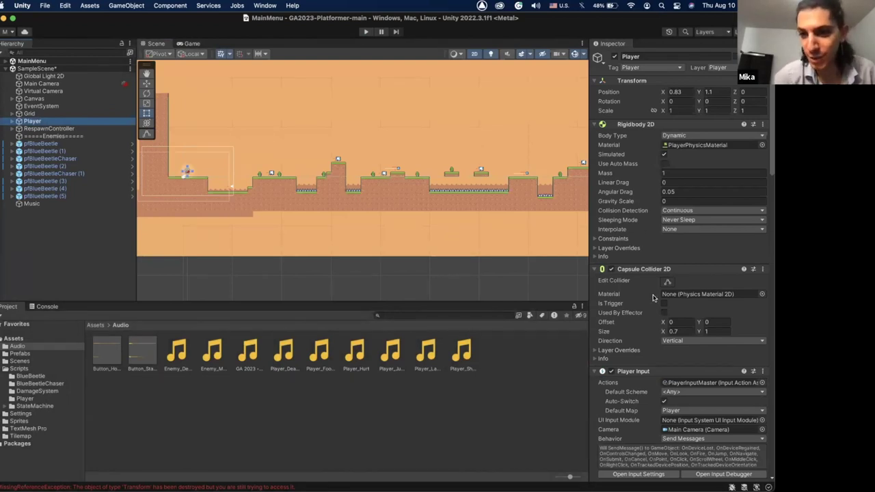
scroll(653, 297, down, 10)
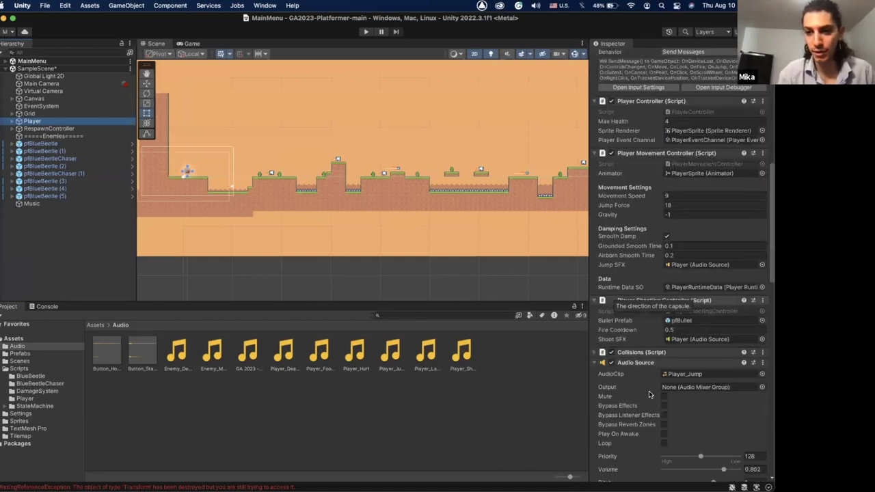
scroll(650, 395, down, 10)
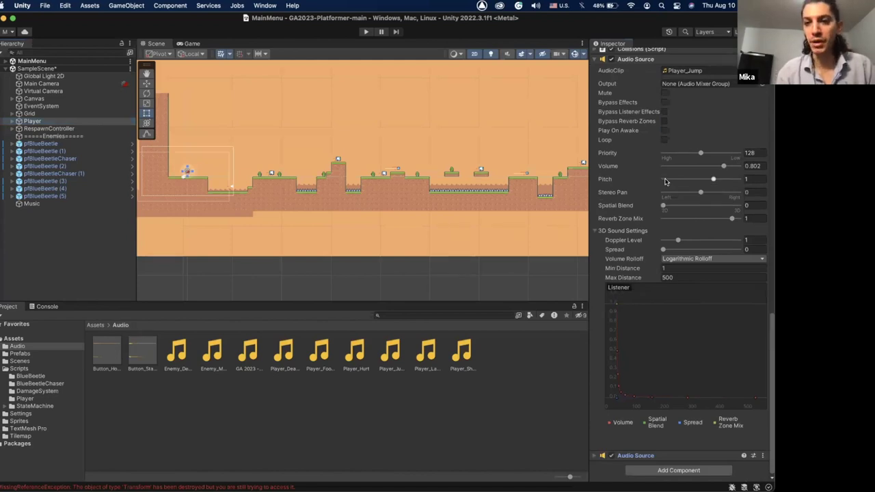
click(595, 59)
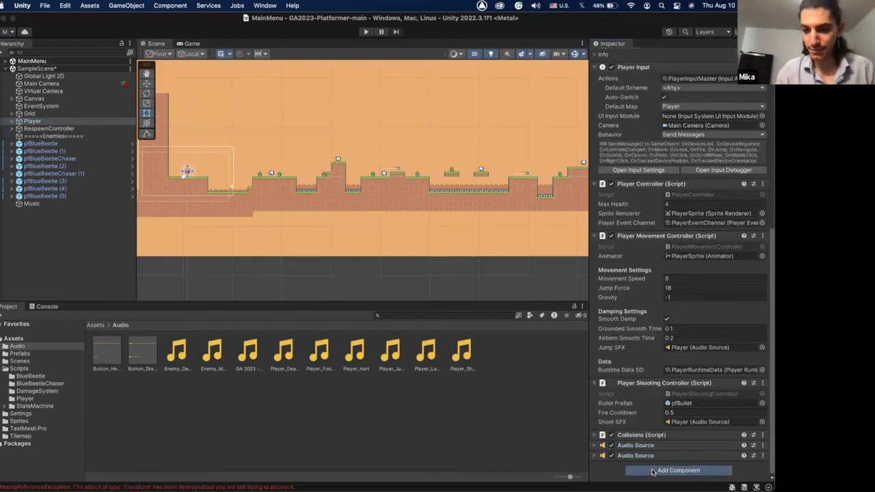
click(679, 471)
key(Escape)
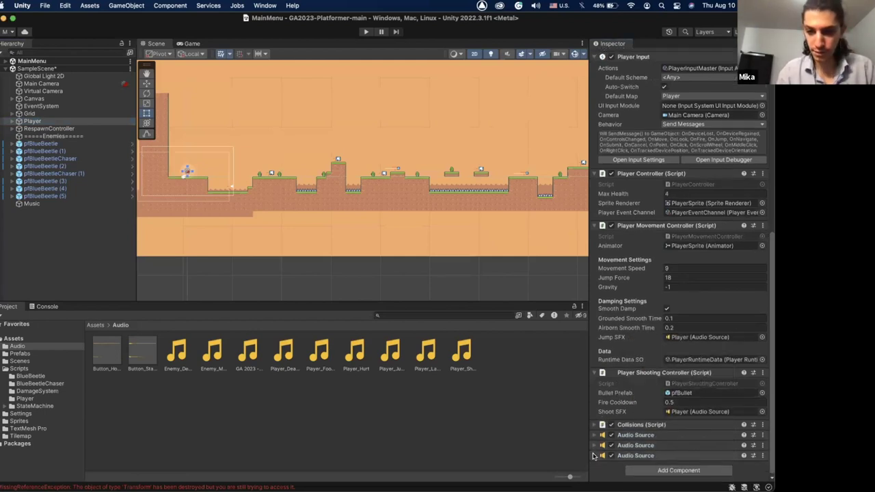
click(593, 456)
scroll(616, 410, down, 2)
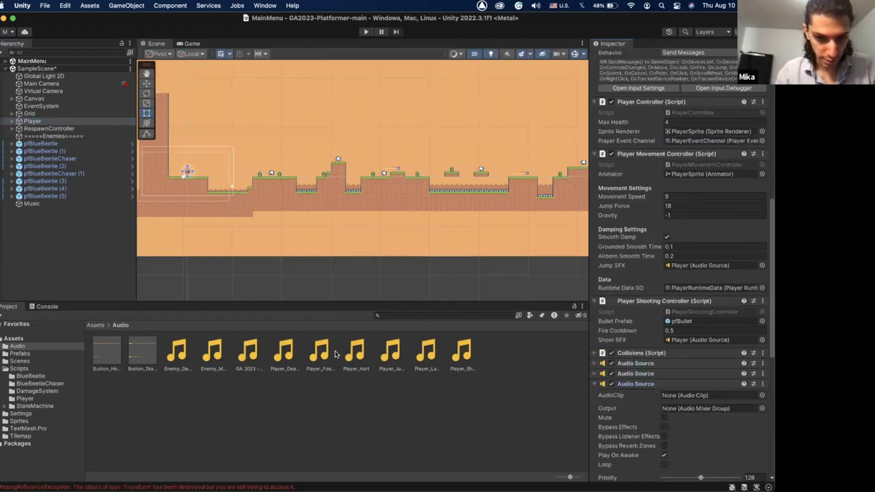
drag(354, 354, 670, 400)
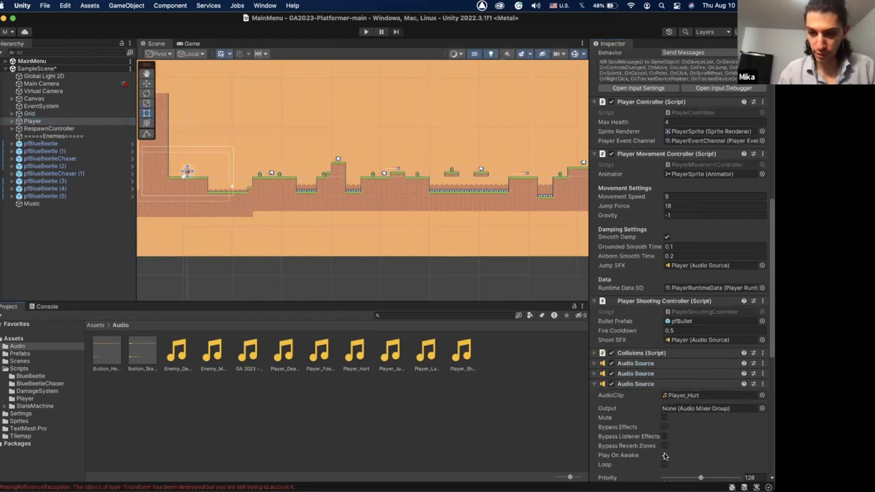
click(603, 384)
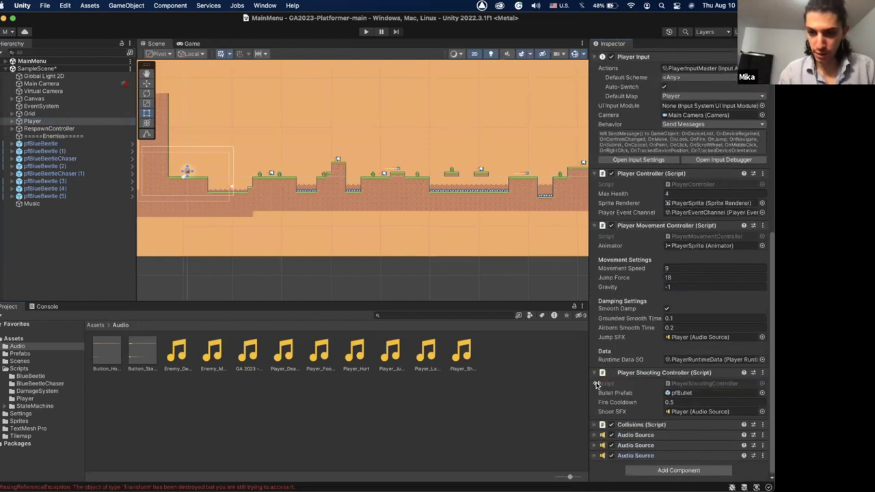
Add a fourth Audio Source to the Player with the Player_Death clip, Play On Awake off and a reduced volume.
click(645, 469)
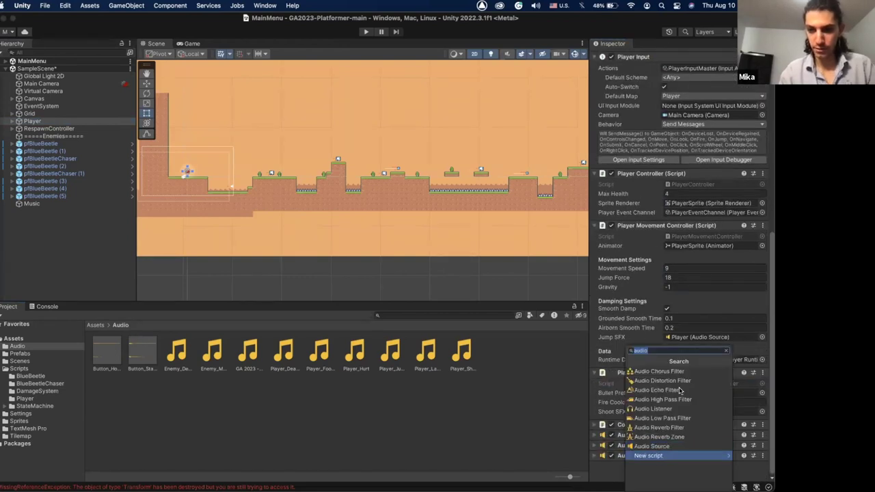
click(658, 446)
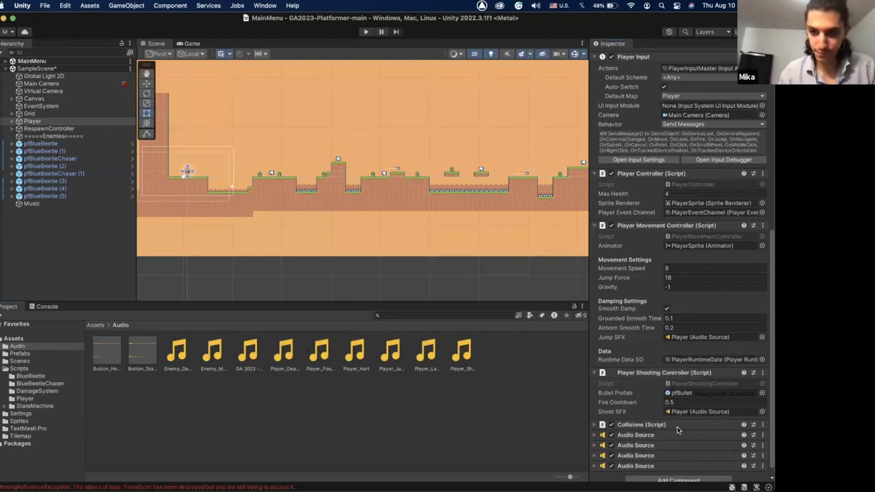
click(650, 425)
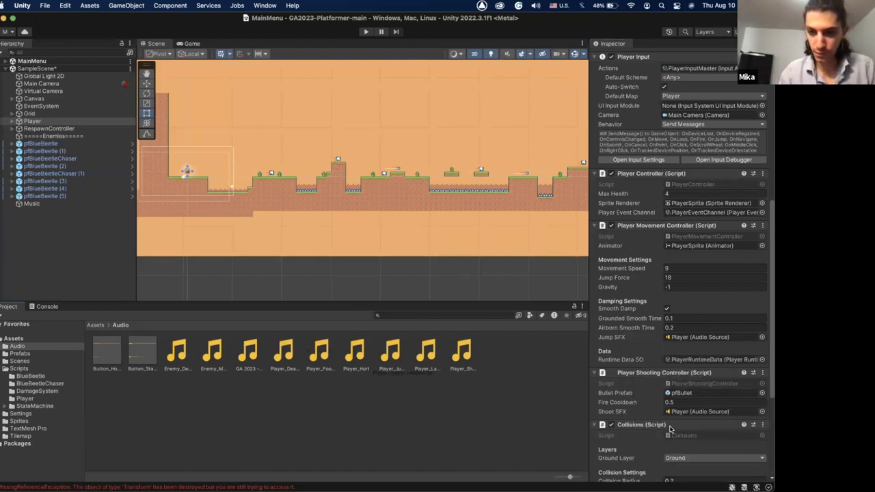
scroll(661, 435, down, 5)
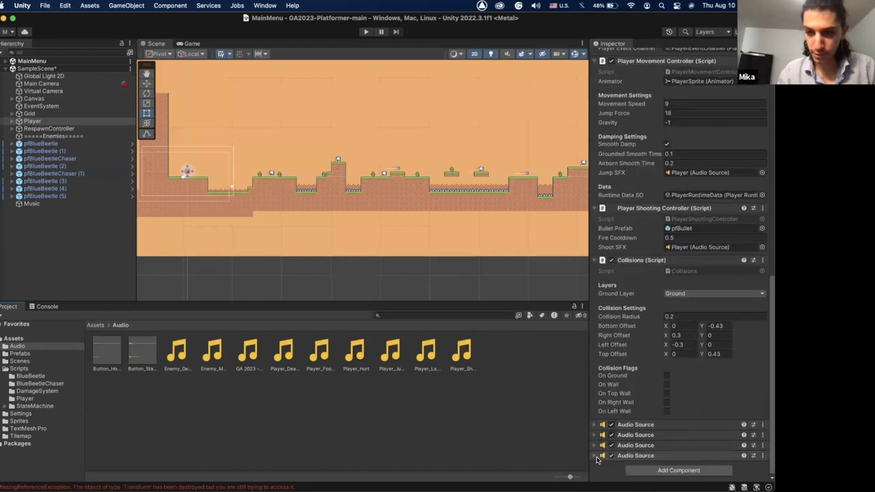
click(636, 456)
scroll(662, 438, down, 5)
drag(285, 351, 684, 307)
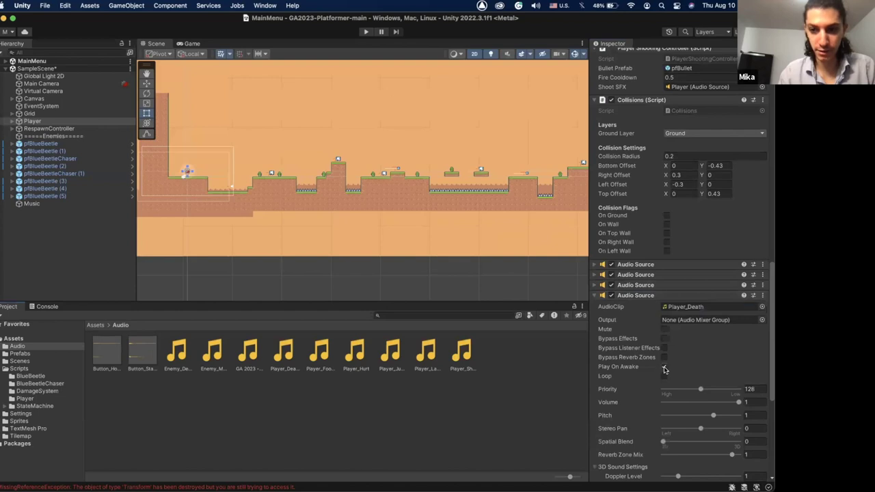
click(664, 367)
drag(740, 402, 684, 408)
click(599, 299)
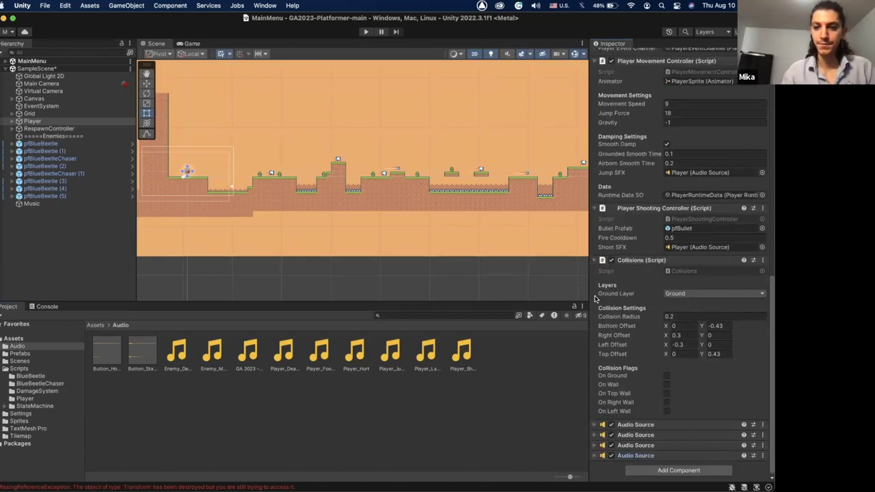
Open the PlayerController script attached to the Player object in Visual Studio.
scroll(633, 274, up, 4)
scroll(633, 274, up, 5)
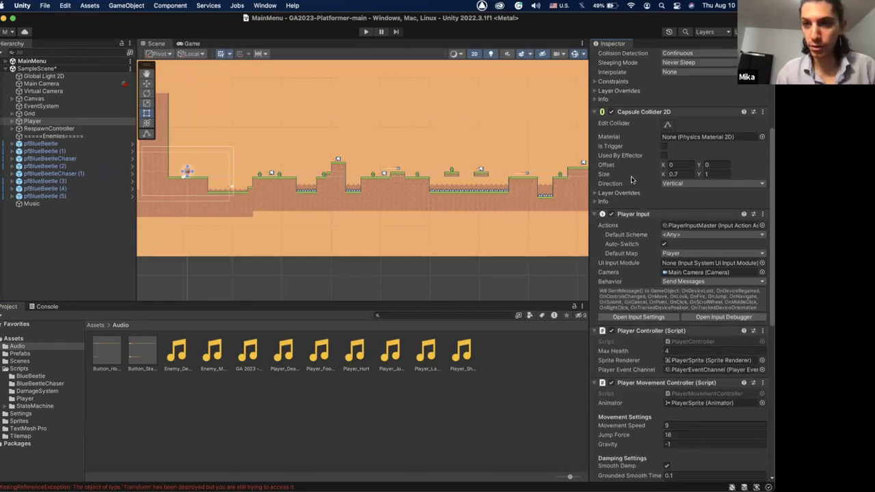
scroll(632, 180, up, 2)
scroll(632, 179, down, 6)
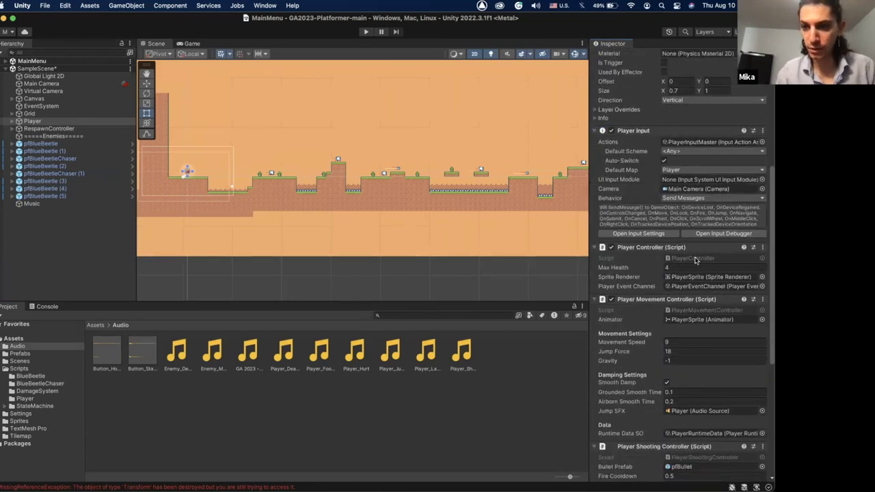
click(696, 260)
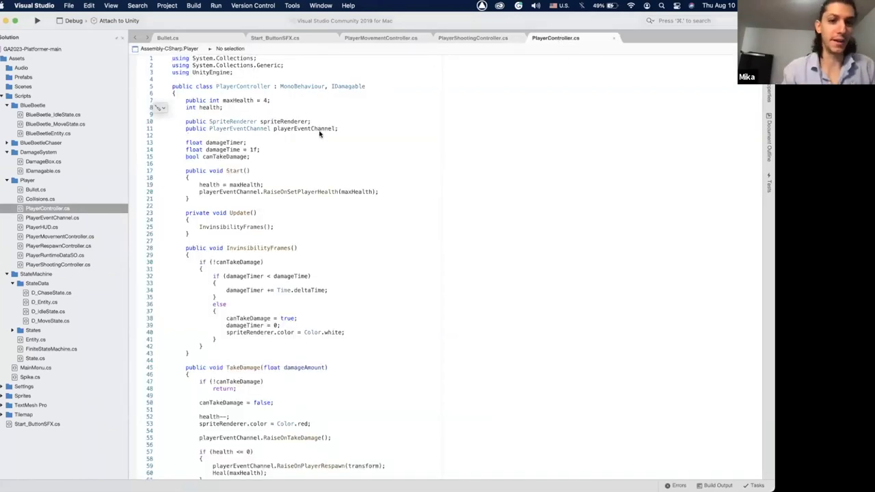
Declare a serialized private AudioSource field named PlayerHurtSFX below canTakeDamage in the PlayerController script.
scroll(324, 149, down, 5)
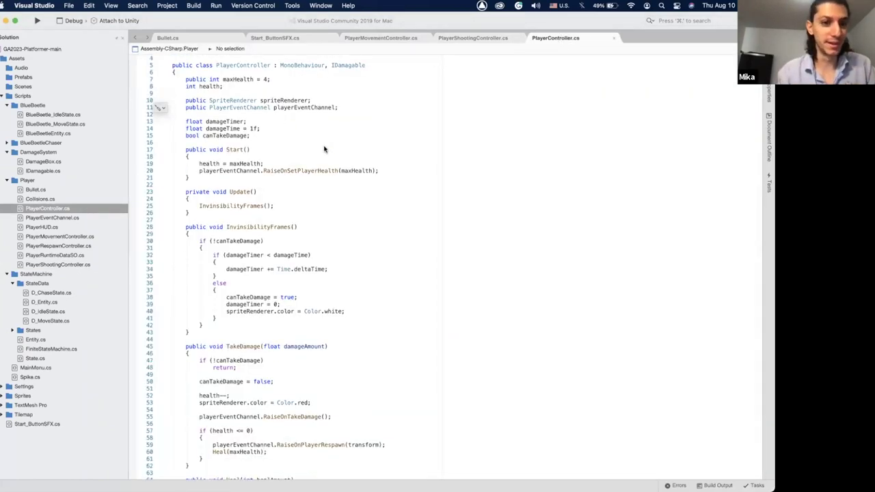
scroll(277, 239, up, 5)
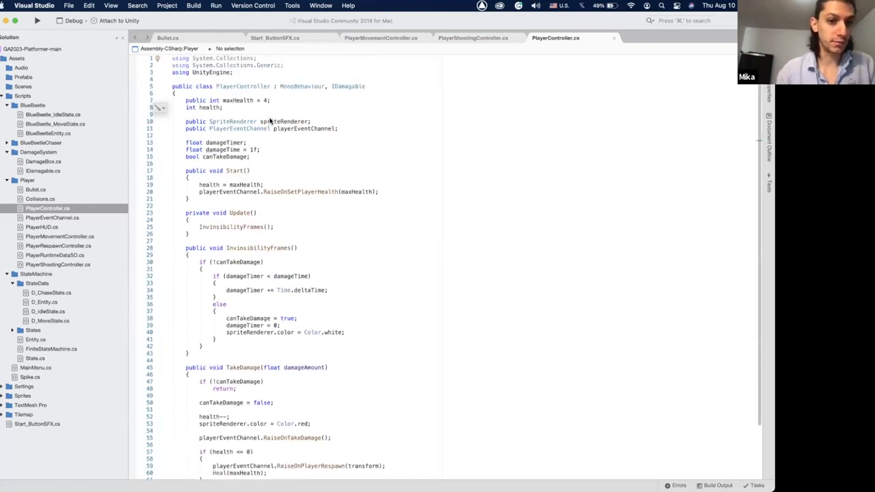
click(261, 162)
scroll(261, 163, down, 8)
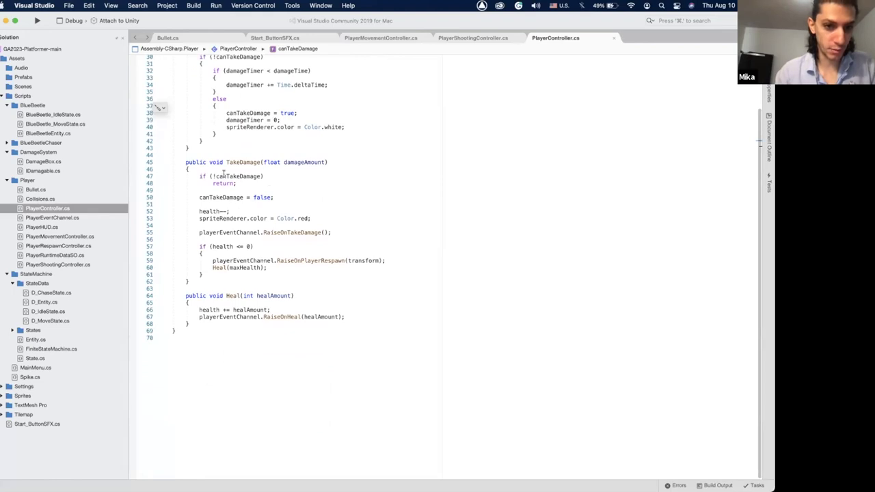
scroll(250, 224, up, 8)
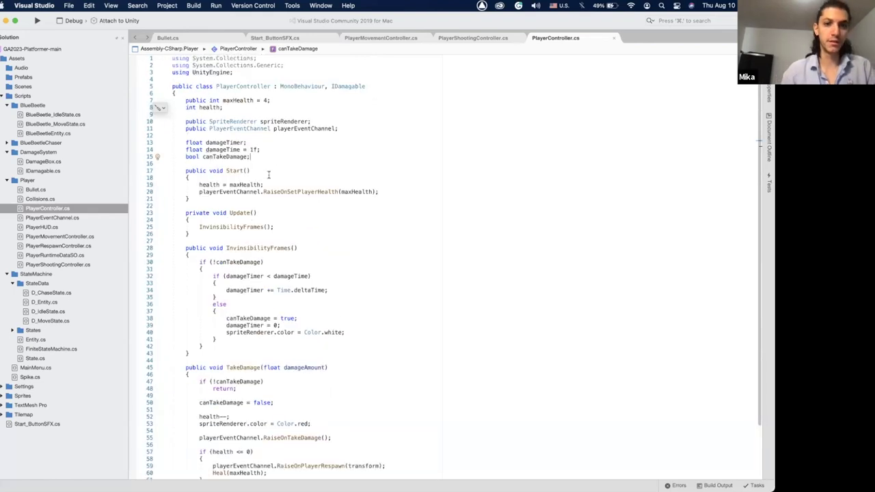
key(Down)
text([SerializeField] private AudioSource JumpSFX;)
double_click(315, 164)
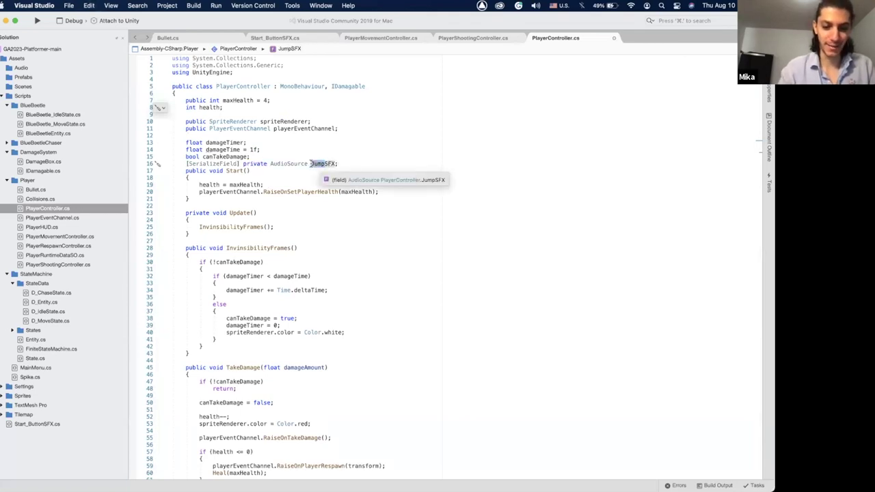
text(PlayerSFX)
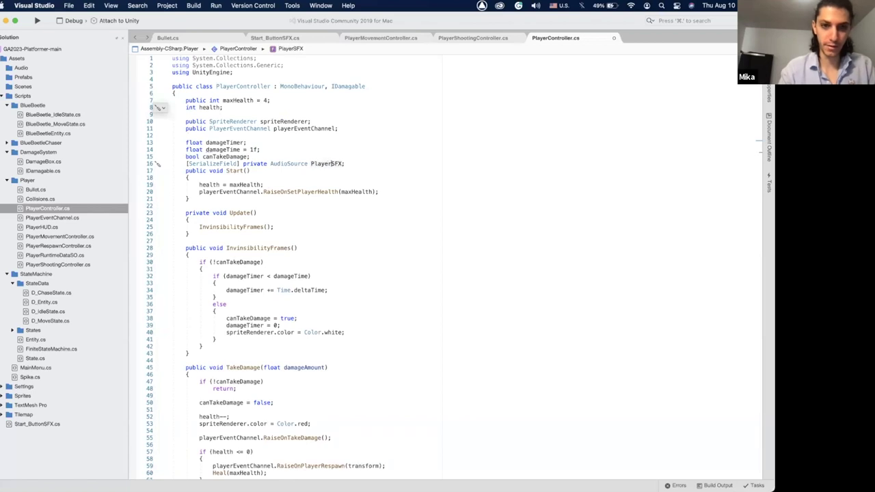
text(Hurt)
click(345, 171)
click(366, 163)
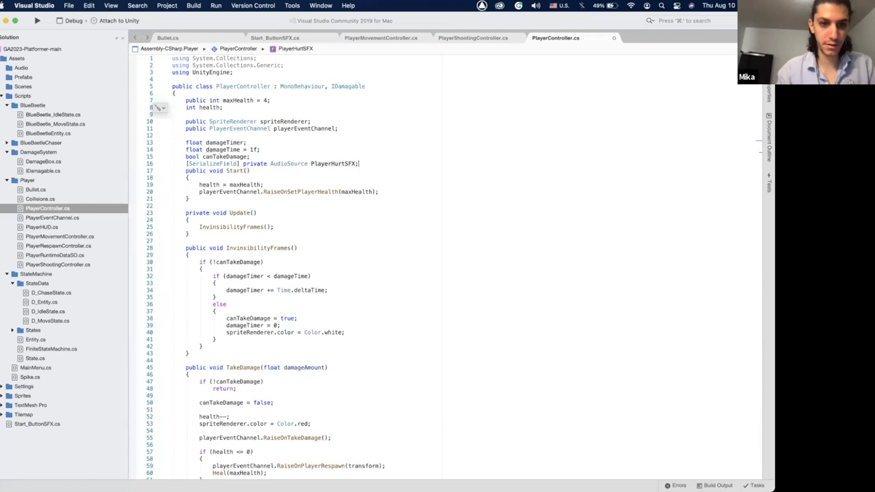
Add a second serialized private AudioSource field named PlayerDeathSFX below PlayerHurtSFX.
key(Return)
text([SerializeField] private AudioSource JumpSFX;)
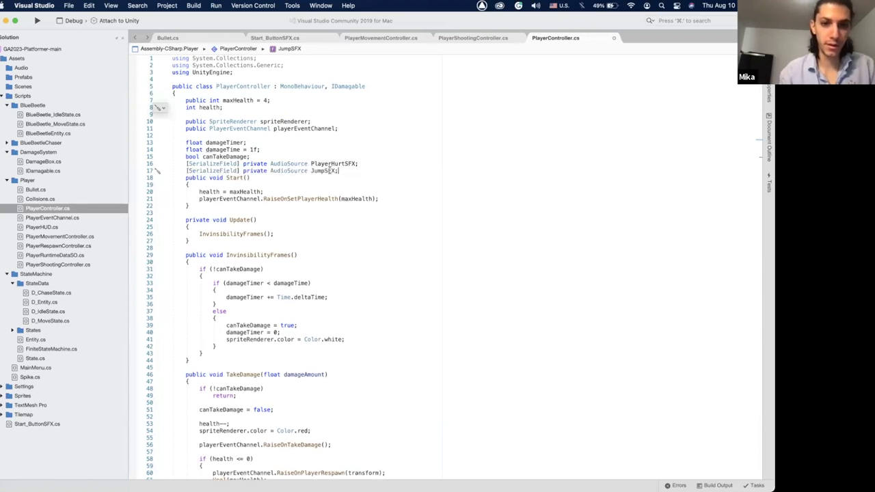
drag(325, 171, 312, 172)
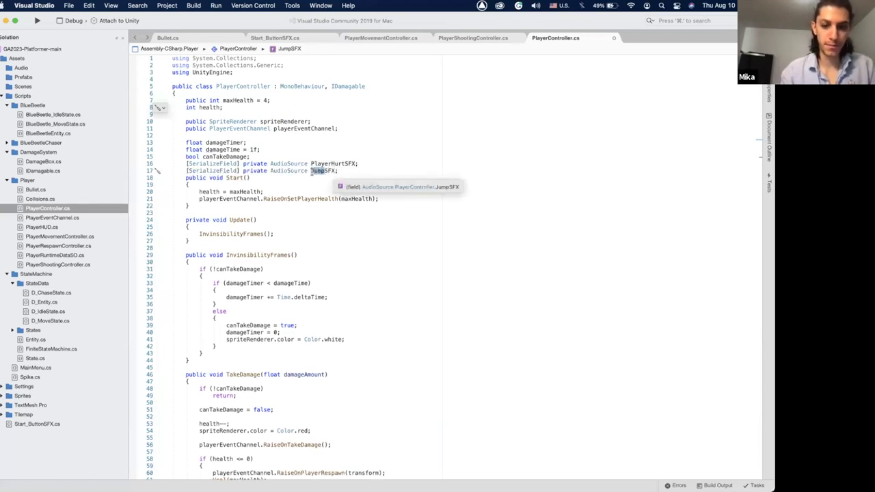
text(PlayerDeath)
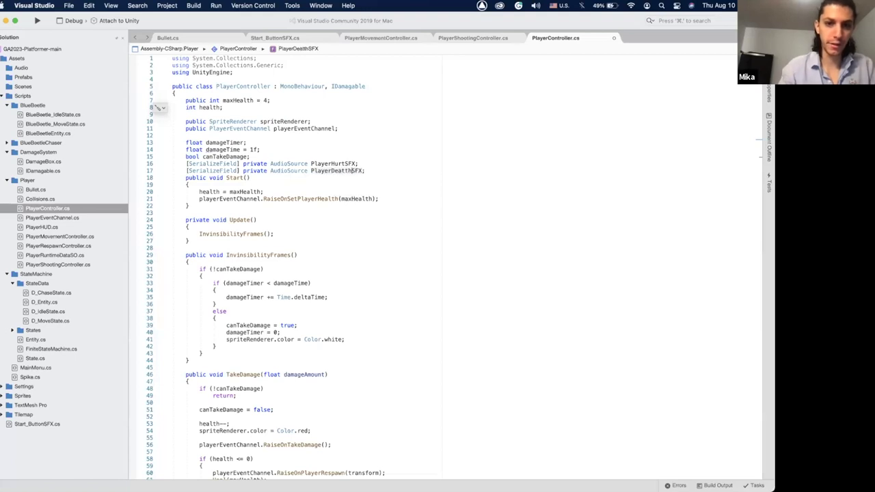
key(BackSpace)
text(h)
click(376, 163)
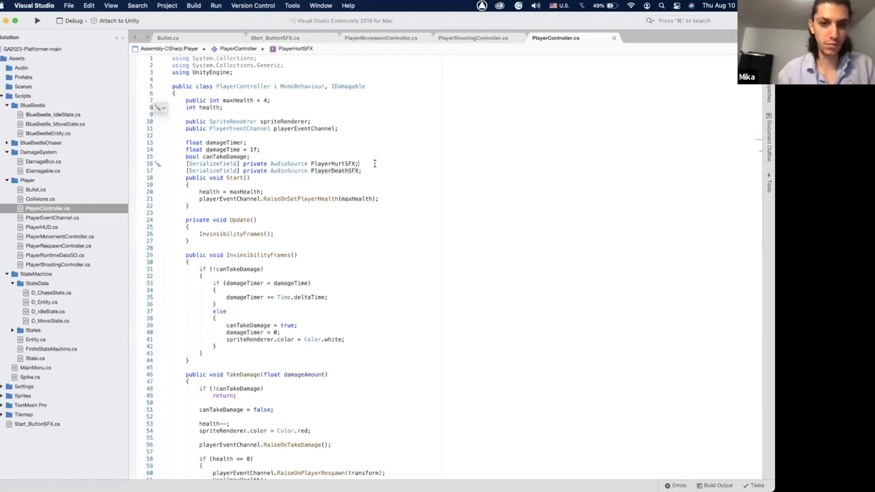
In TakeDamage, call PlayerHurtSFX.Play() directly after the line that colours the sprite red.
scroll(362, 179, down, 10)
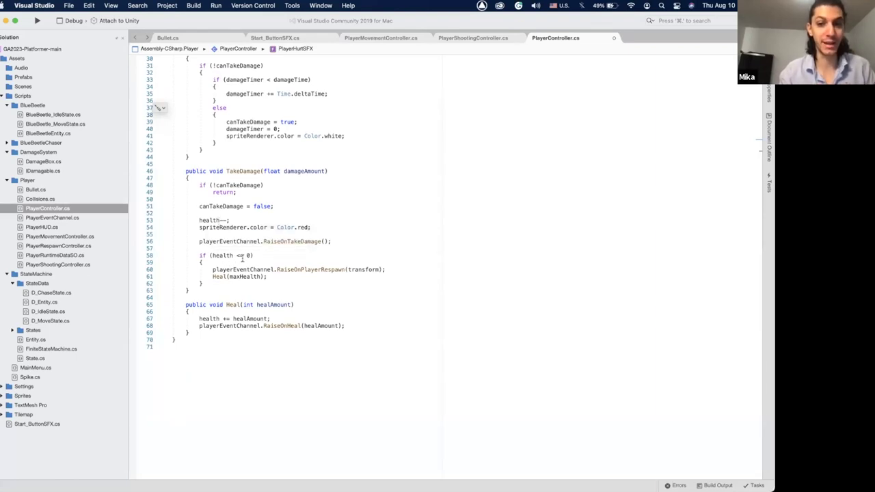
click(264, 258)
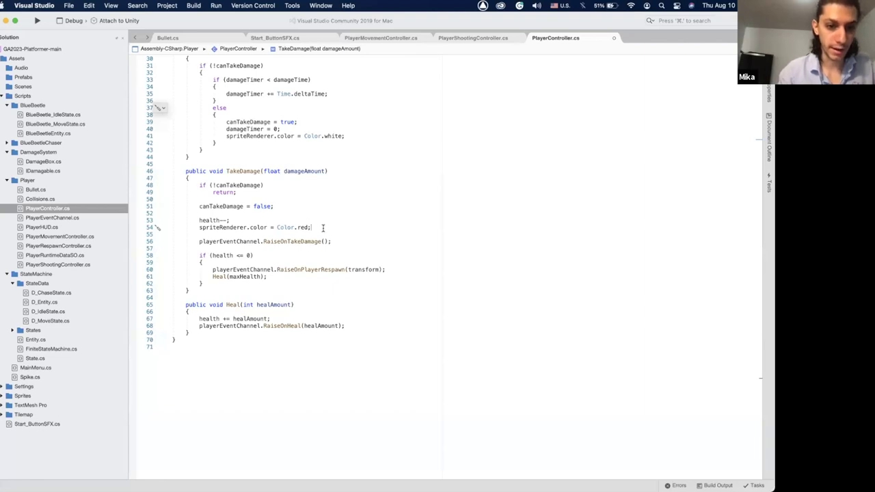
key(Return)
text(Player)
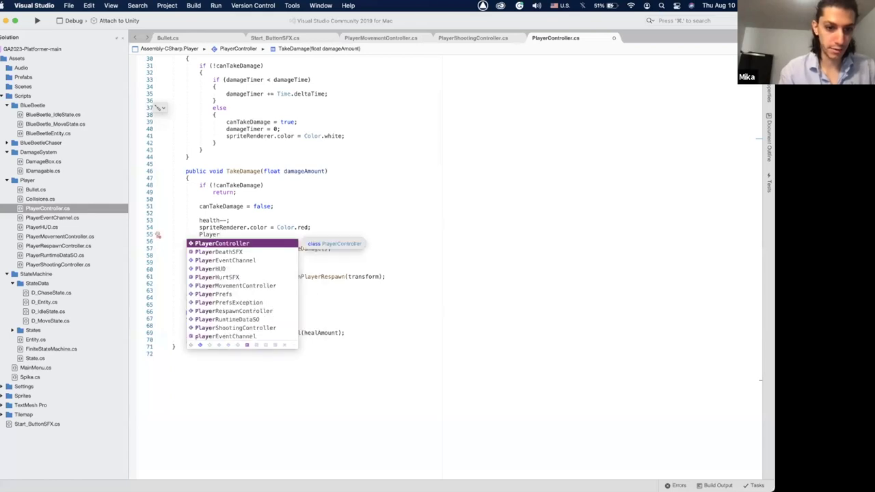
text(Hur)
key(Tab)
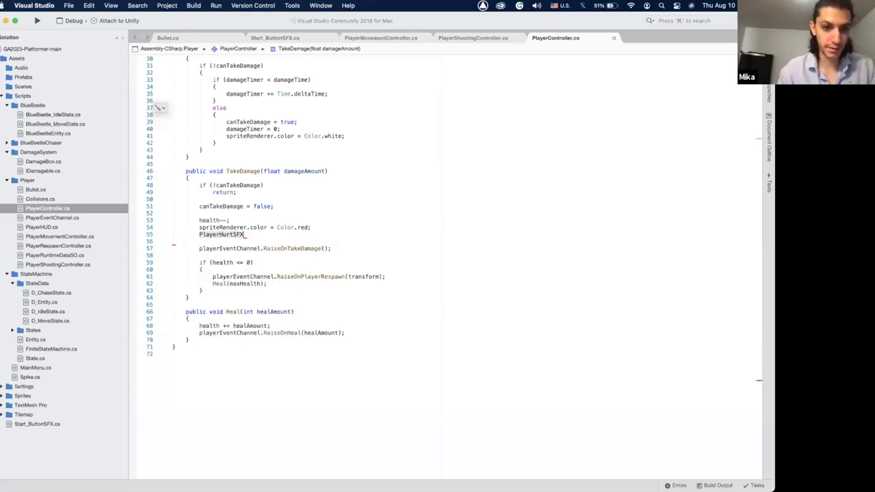
text(.Play();)
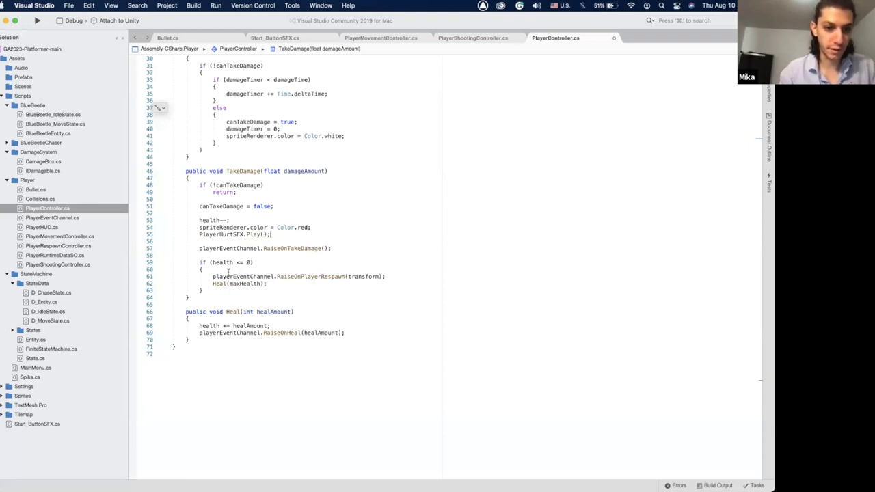
Call PlayerDeathSFX.Play() at the start of the health <= 0 block, then save the script and close it to return to Unity.
key(Return)
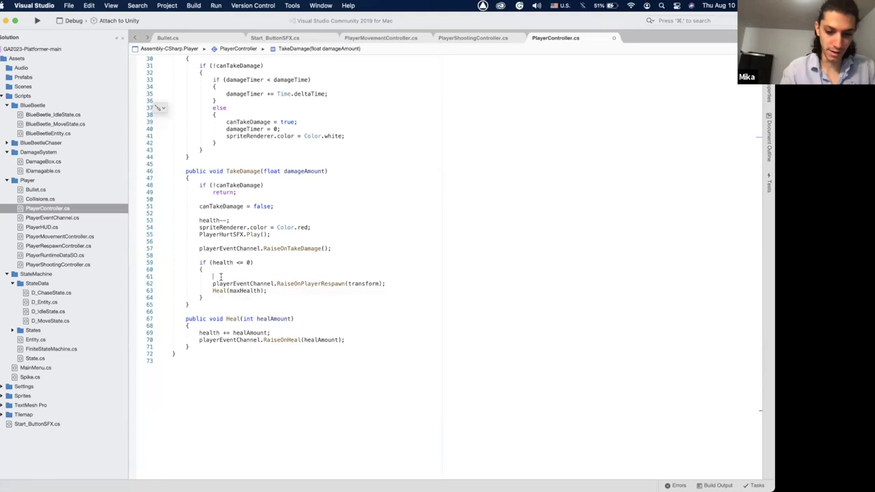
text(Player)
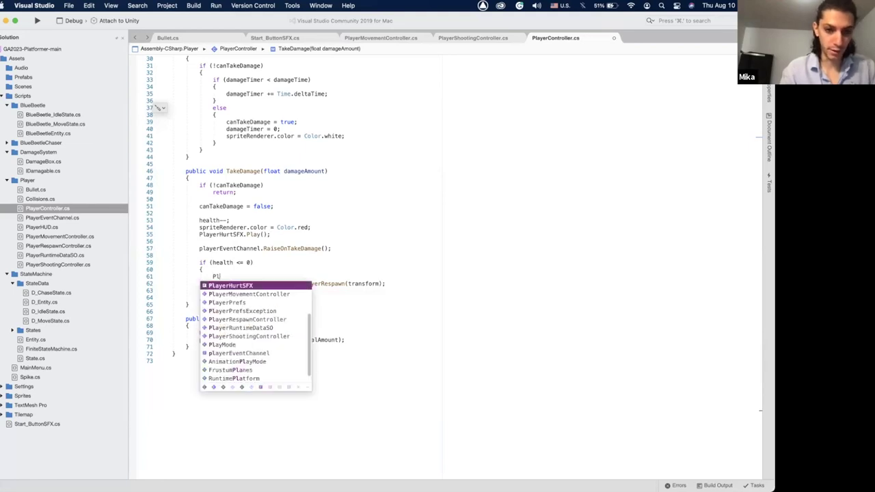
key(Up)
key(Up)
key(Up)
key(Return)
text(.Play();)
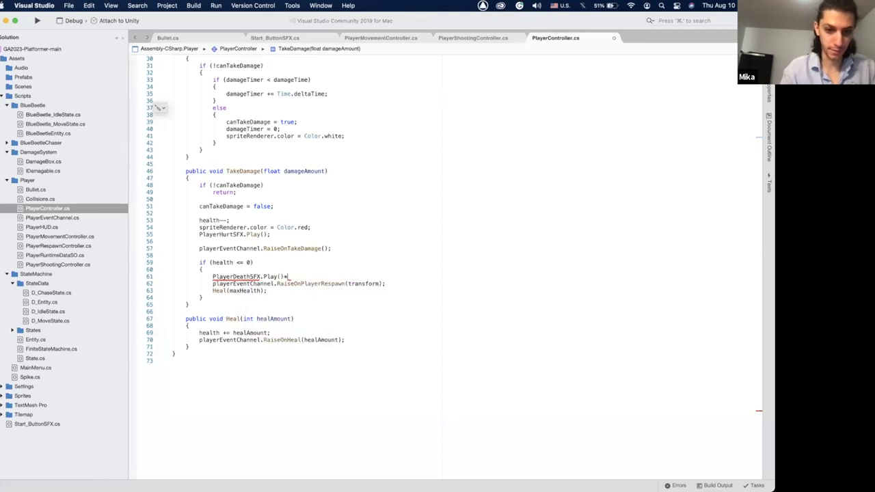
key(super+s)
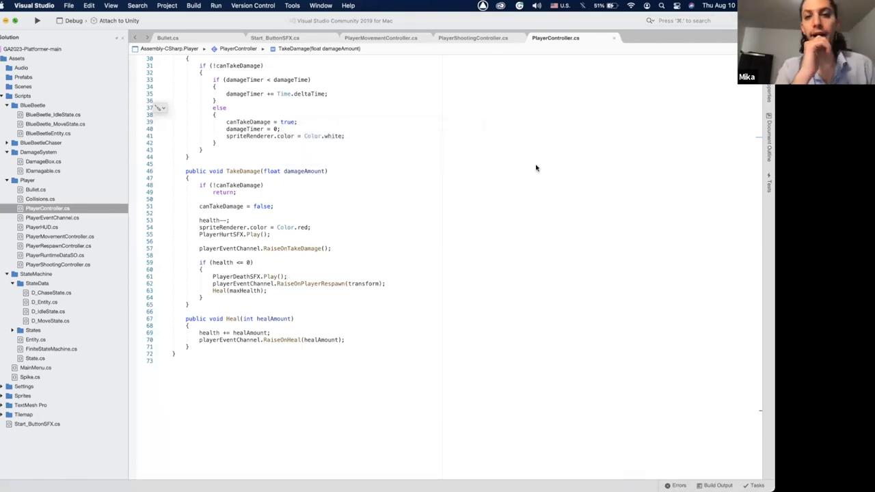
key(super+w)
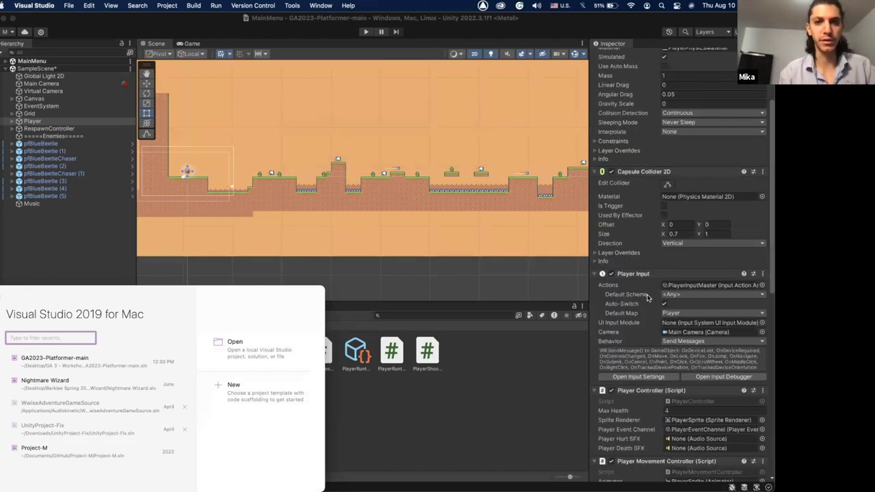
Assign the Player's third Audio Source to Player Hurt SFX and its fourth to Player Death SFX in the Player Controller component.
scroll(647, 297, down, 5)
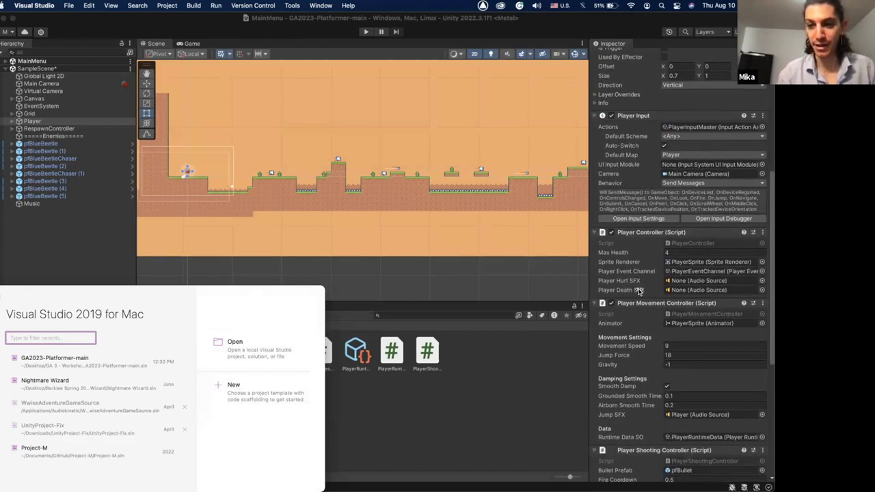
scroll(638, 291, down, 8)
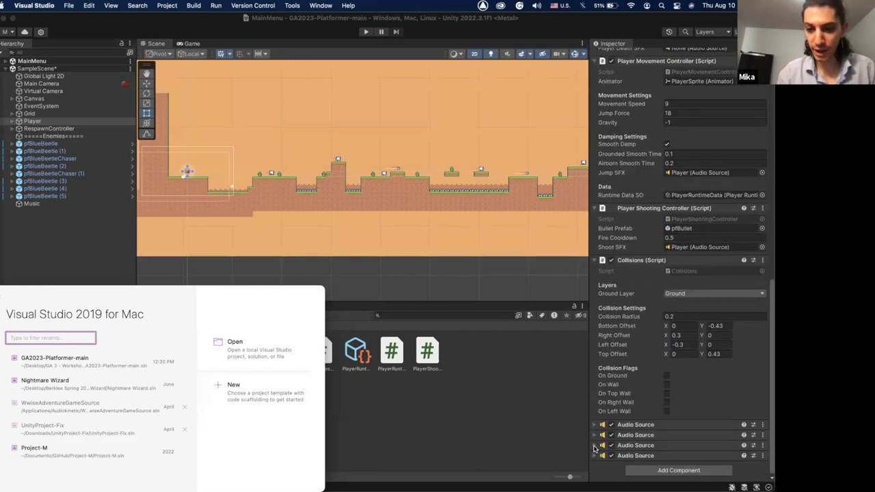
click(594, 446)
click(595, 447)
click(595, 446)
click(595, 446)
click(595, 446)
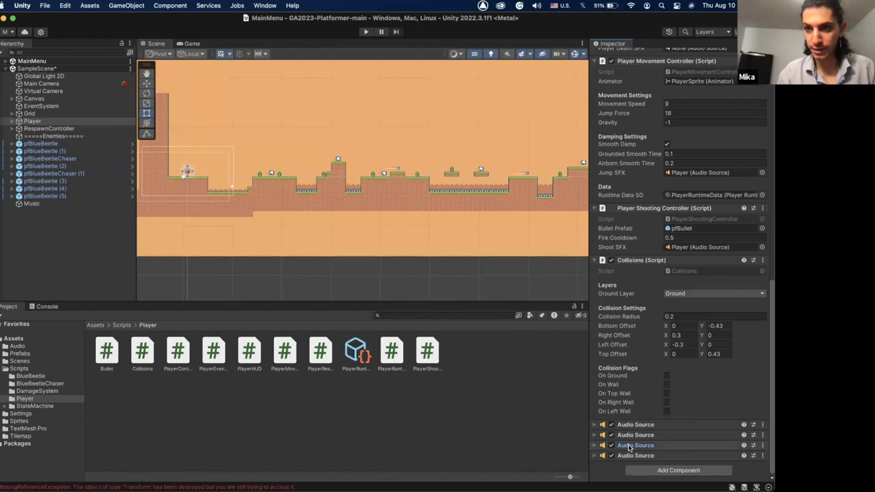
scroll(595, 274, up, 1)
click(595, 231)
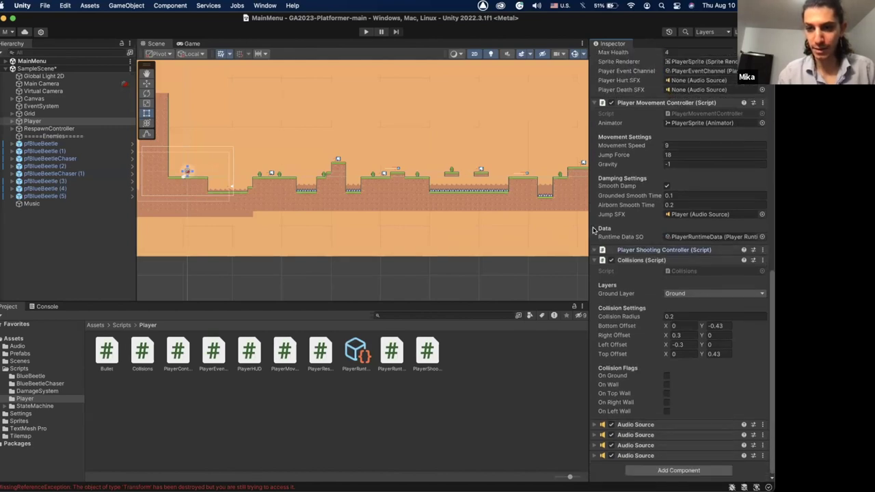
click(596, 262)
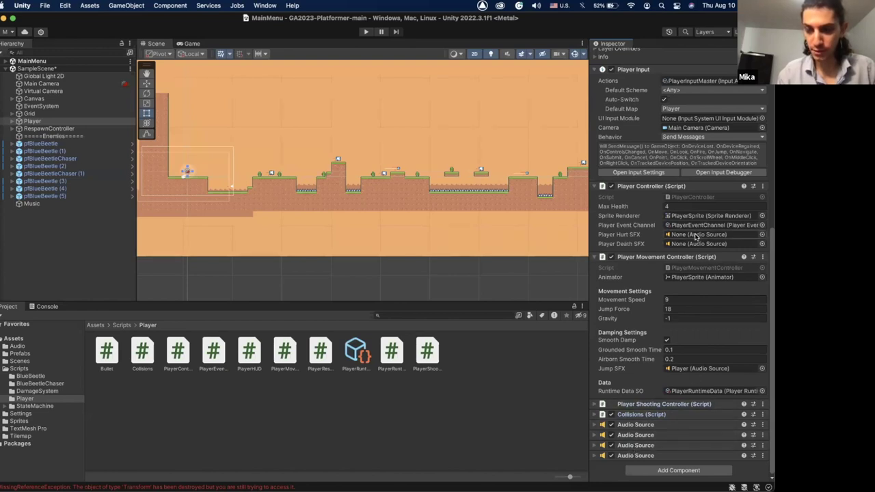
drag(628, 446, 687, 236)
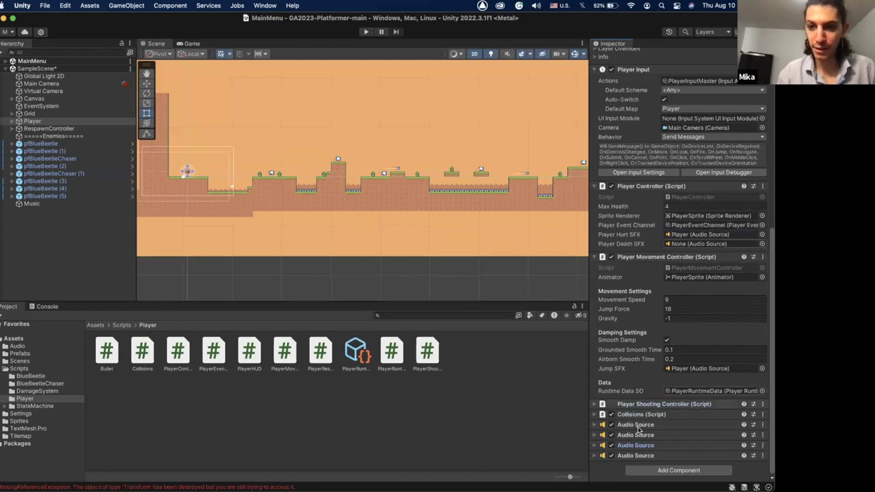
drag(629, 459, 706, 246)
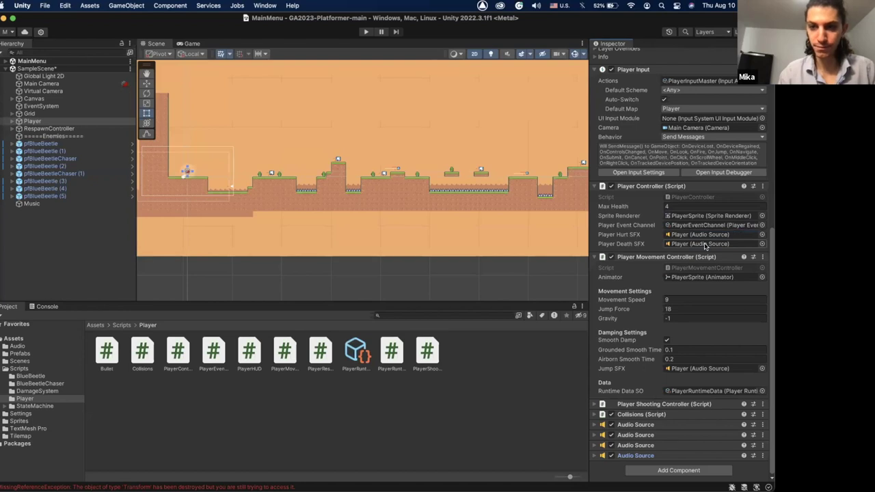
Stop the play test run with both scenes open, and remove SampleScene from the hierarchy, saving its changes.
click(367, 33)
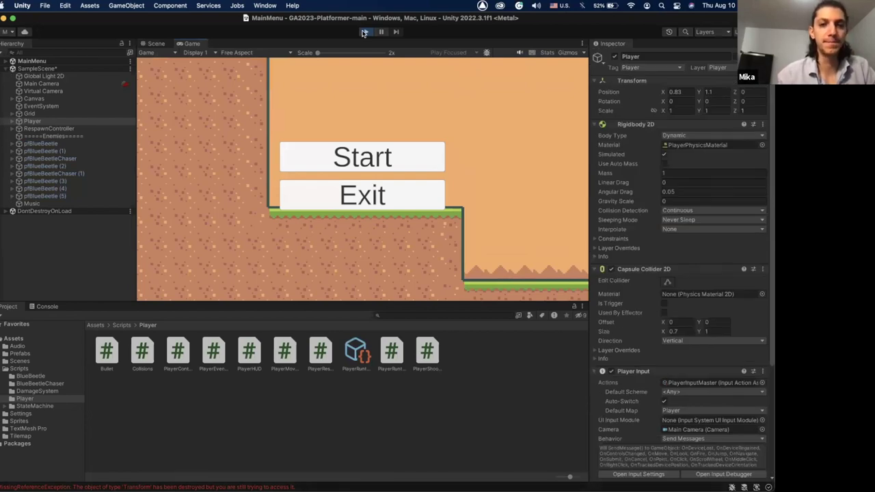
click(364, 32)
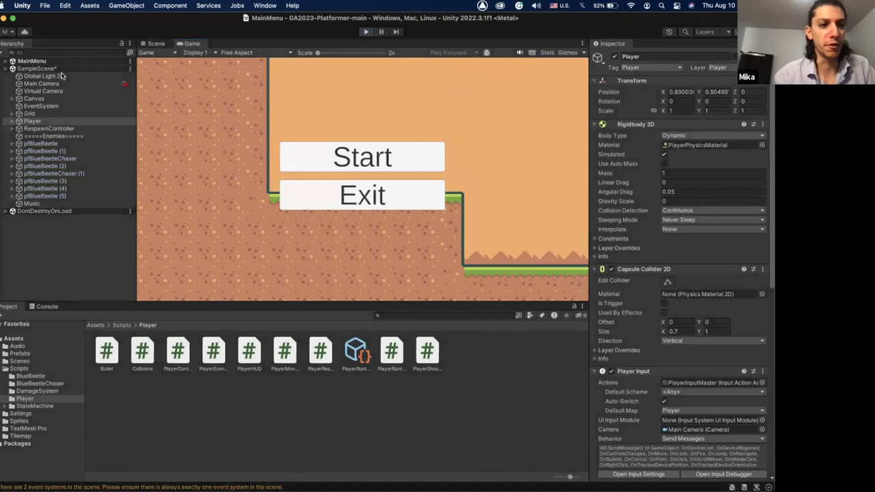
click(130, 69)
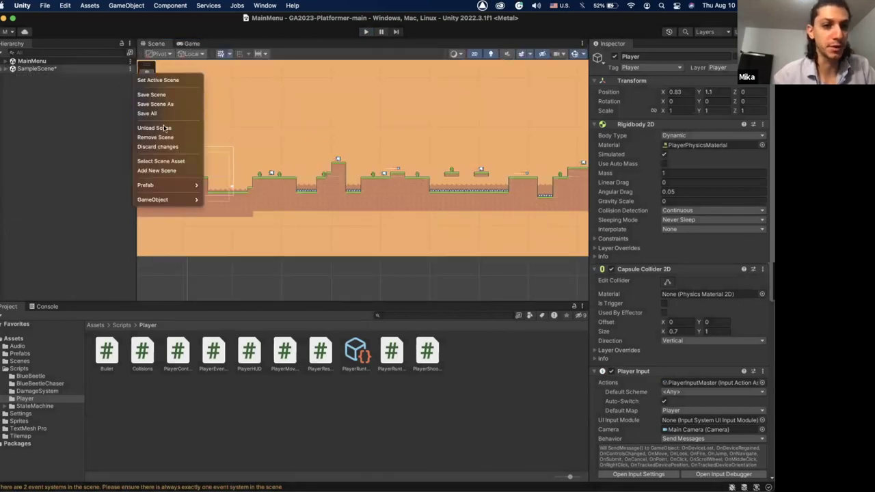
click(326, 174)
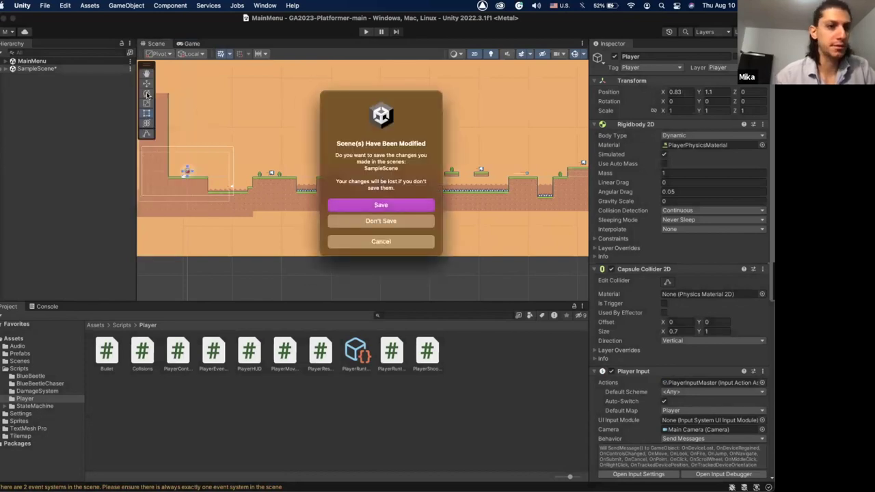
key(Return)
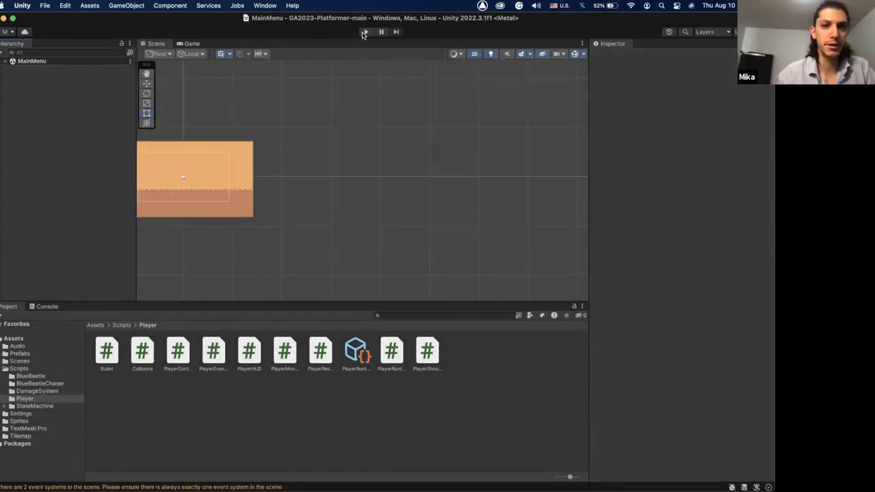
Run the game in play mode from the MainMenu scene and start the level with the Start option.
click(364, 33)
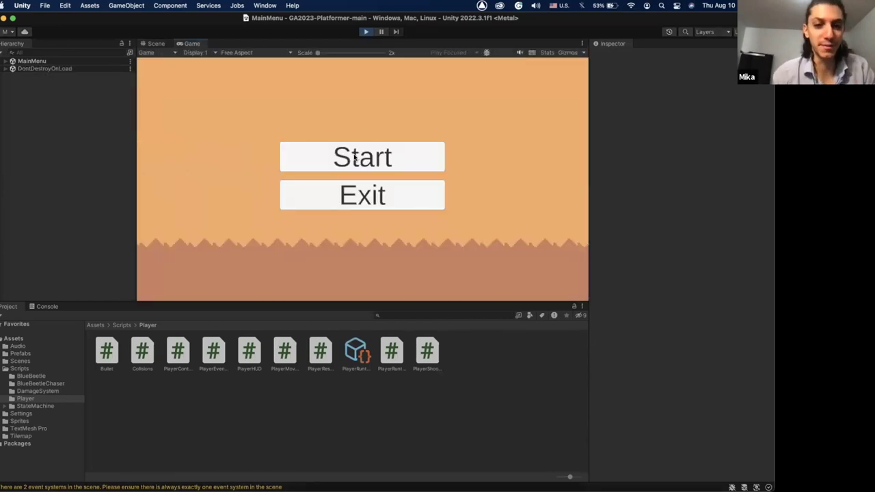
click(354, 158)
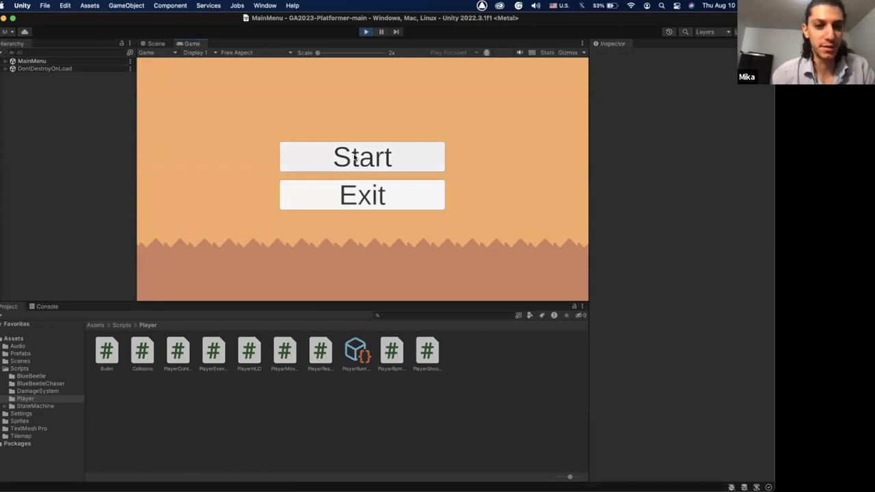
key(Right)
click(353, 154)
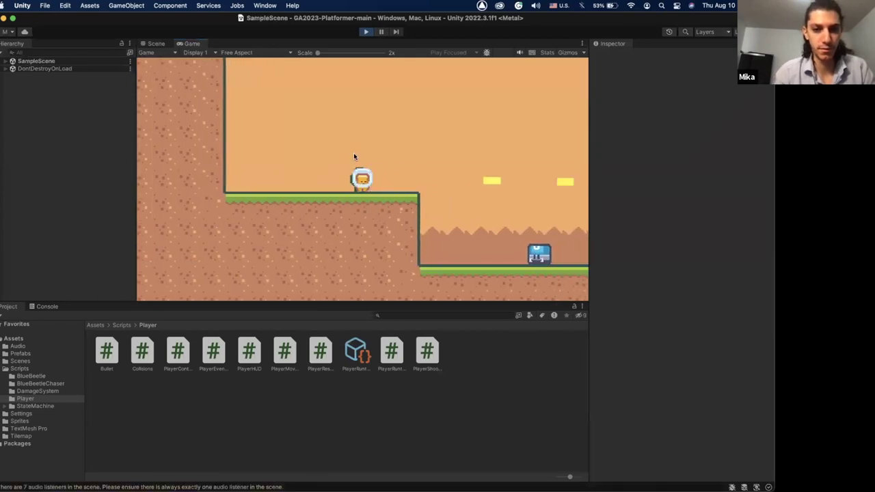
Test the player's hurt and death sounds by jumping around and running into the blue enemy in the pit, and stop play mode.
key(space)
key(Left)
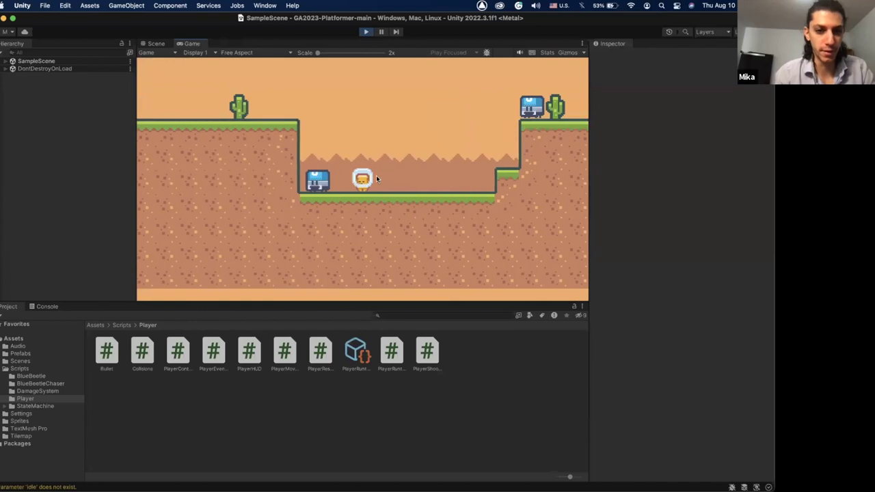
key(Right)
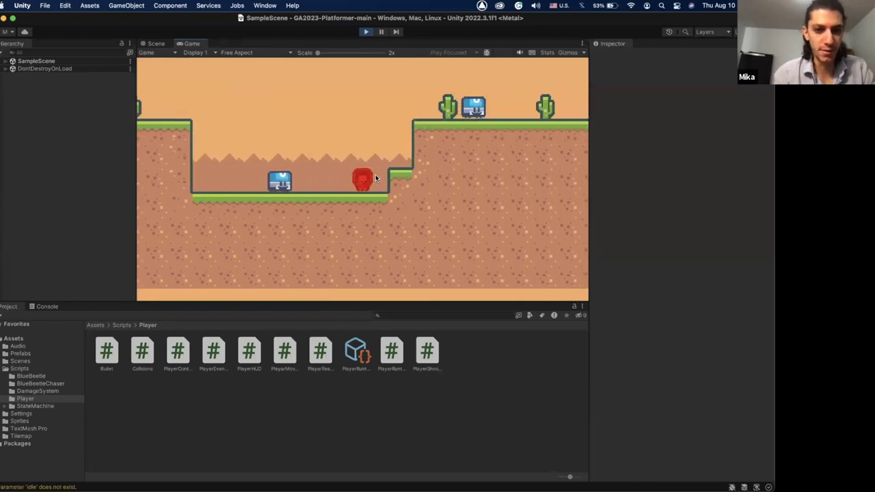
key(space)
key(Left)
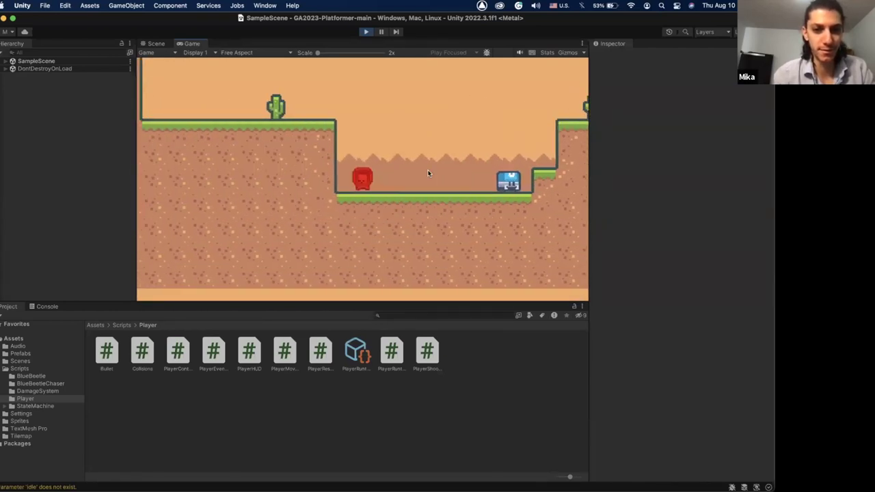
key(Right)
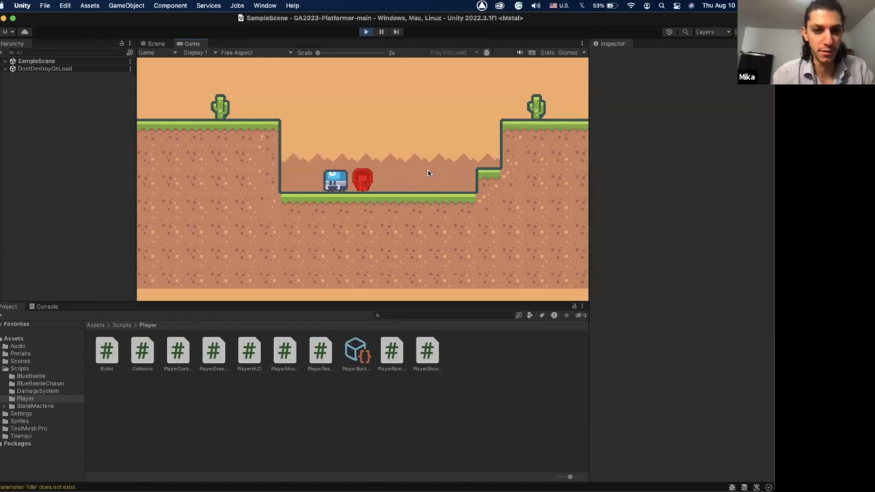
key(Left)
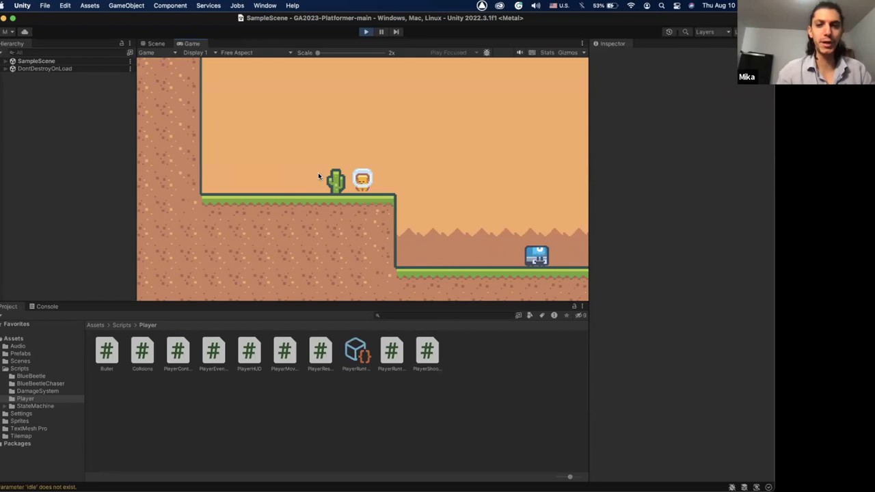
key(Right)
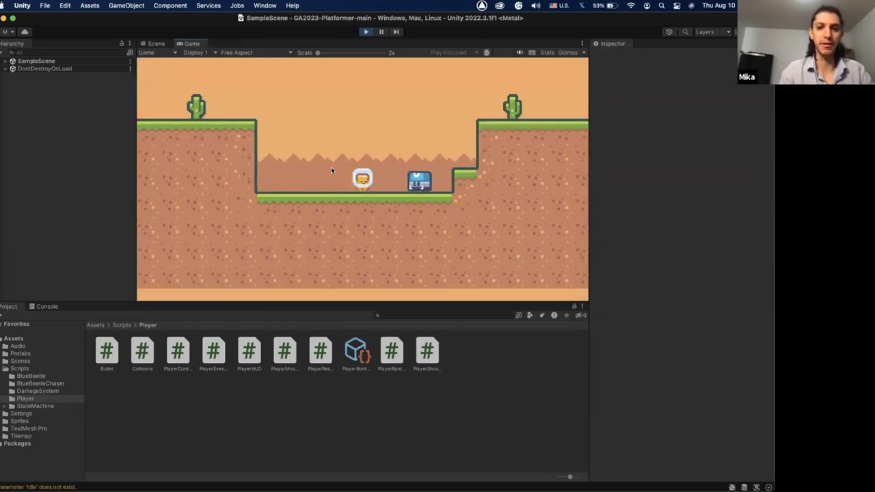
key(Left)
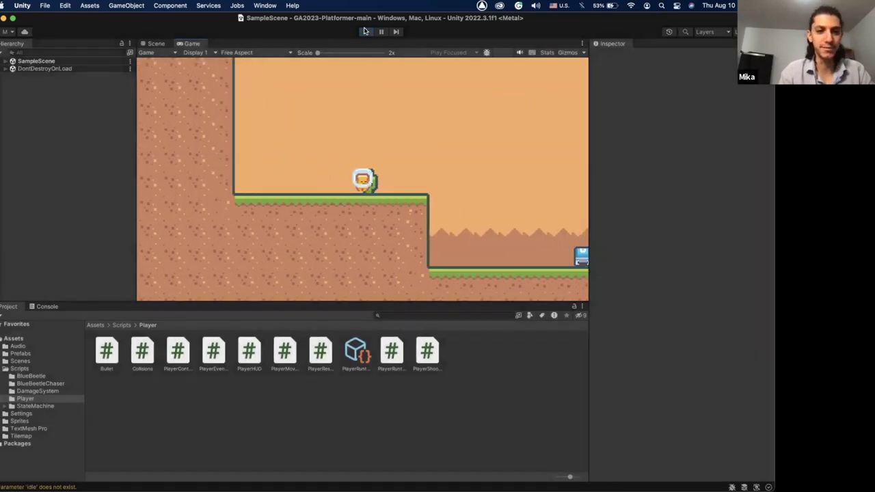
click(365, 31)
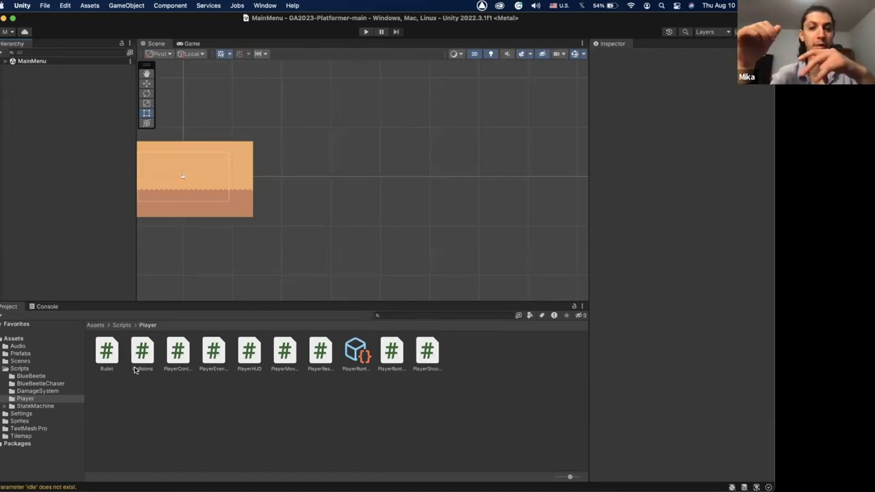
click(6, 62)
click(5, 62)
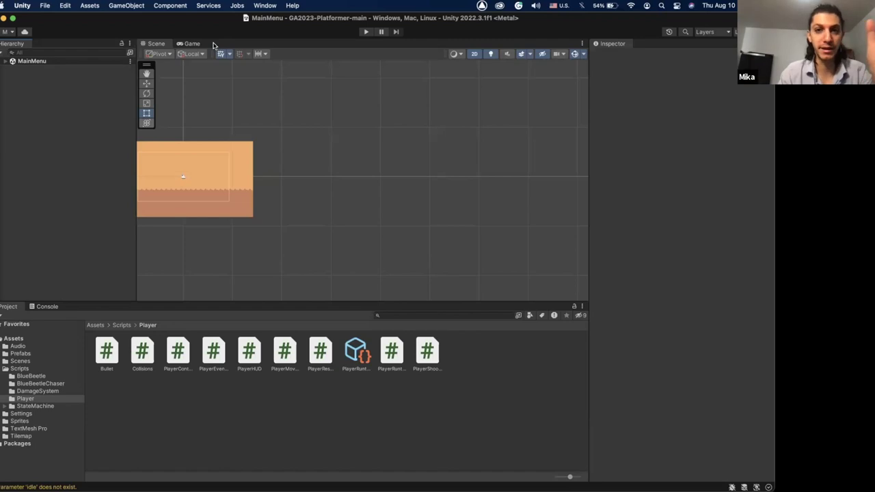
Preview the Enemy_Death and Enemy_Move audio clips from the project's Audio folder.
click(21, 354)
click(22, 347)
click(142, 350)
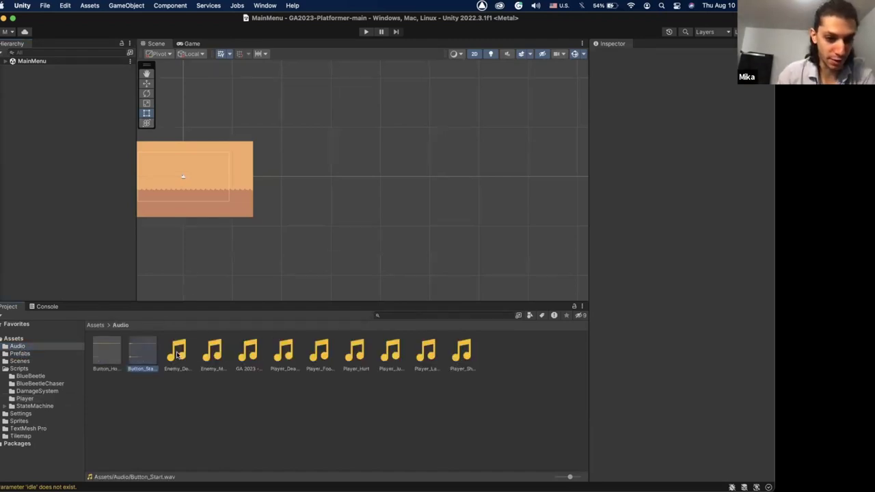
click(179, 353)
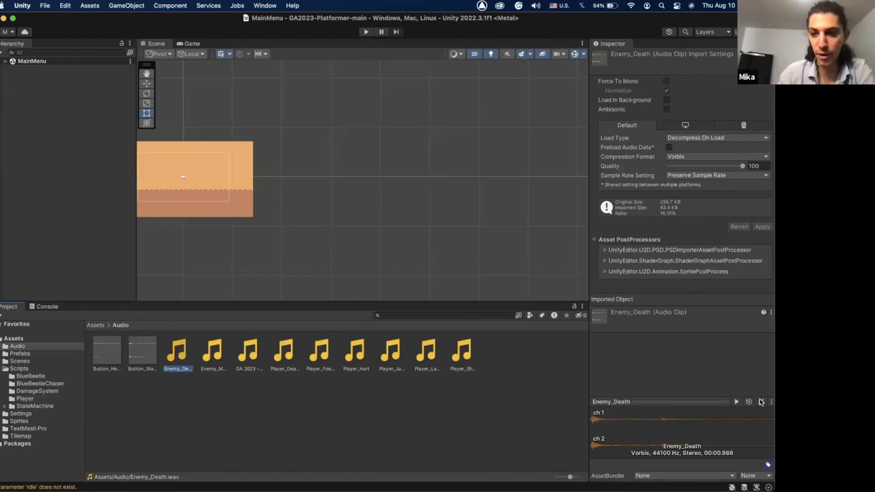
click(737, 403)
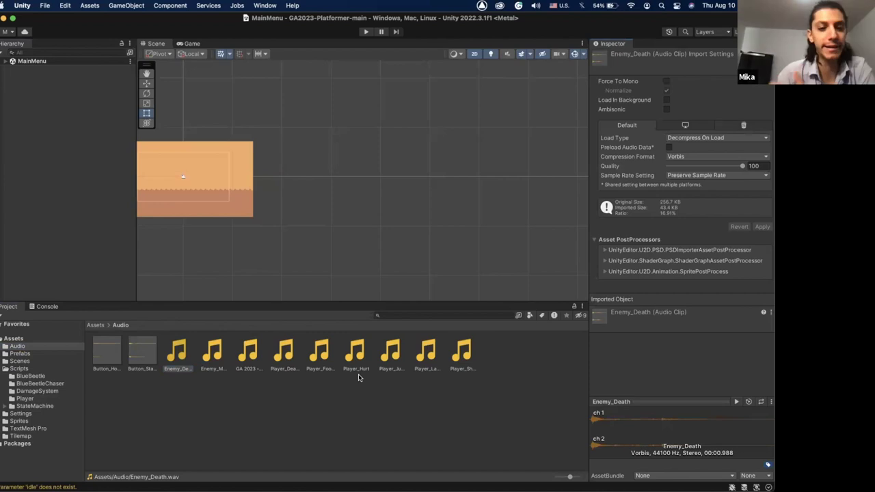
click(221, 363)
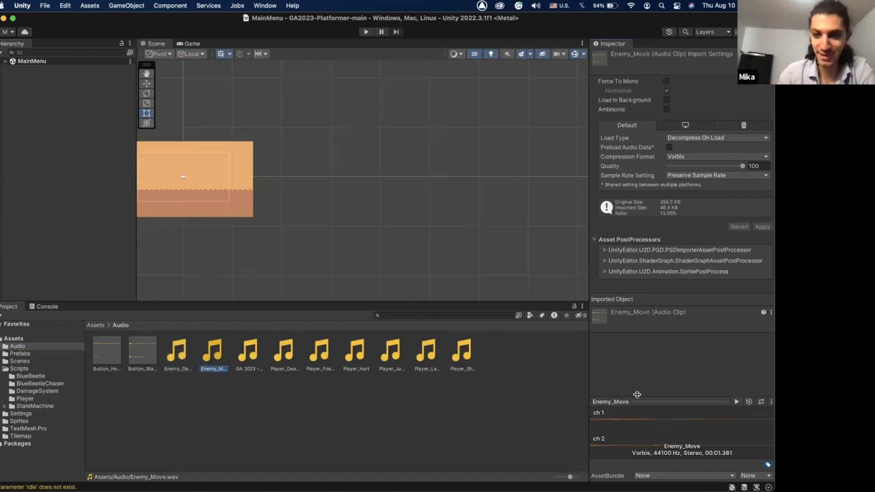
click(737, 403)
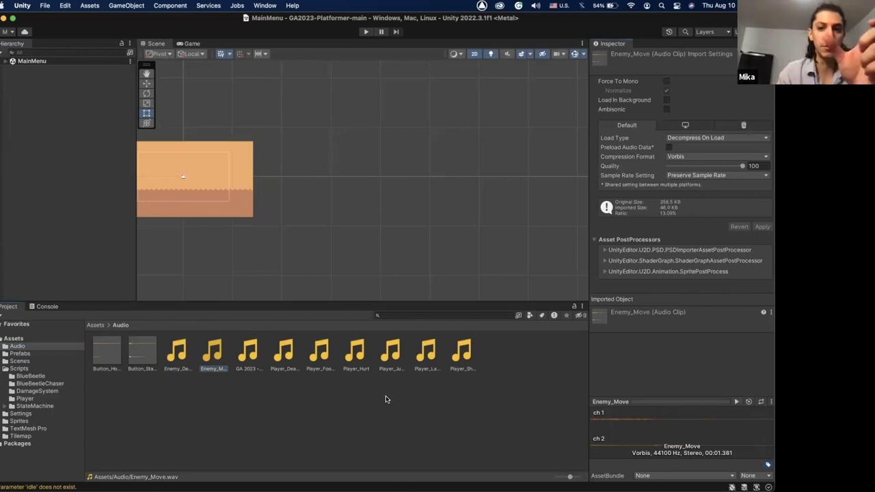
click(736, 402)
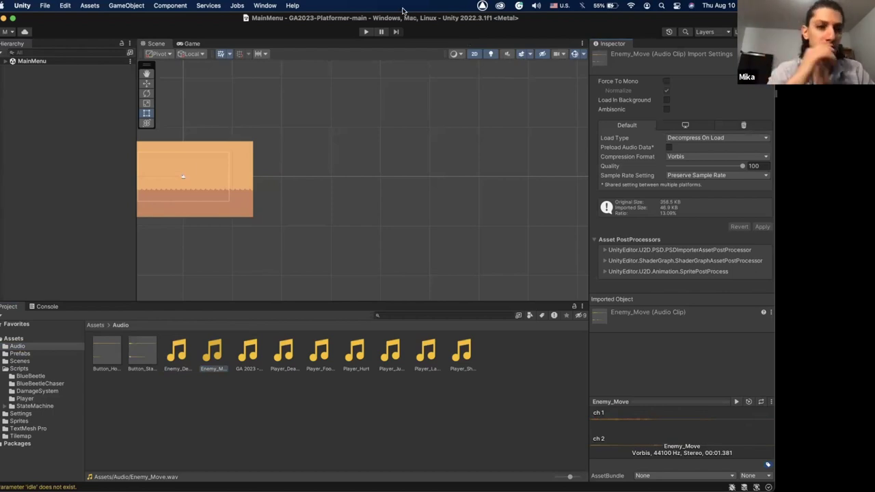
Open Video Game Music.pdf from the desktop in Preview and go to its final page with the contact details.
mouse_move(595, 482)
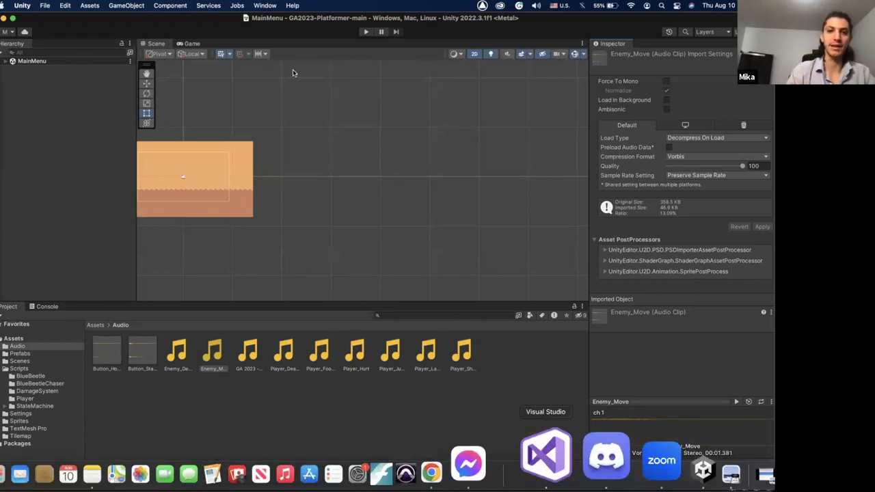
key(F11)
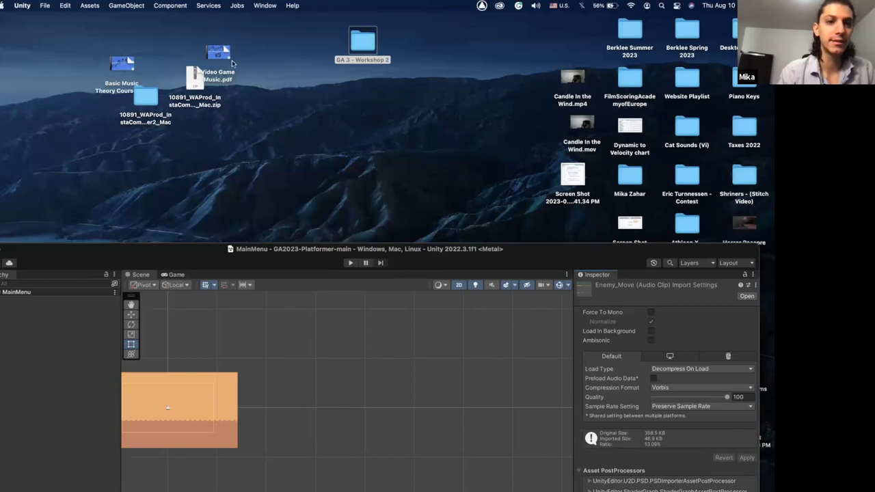
double_click(220, 60)
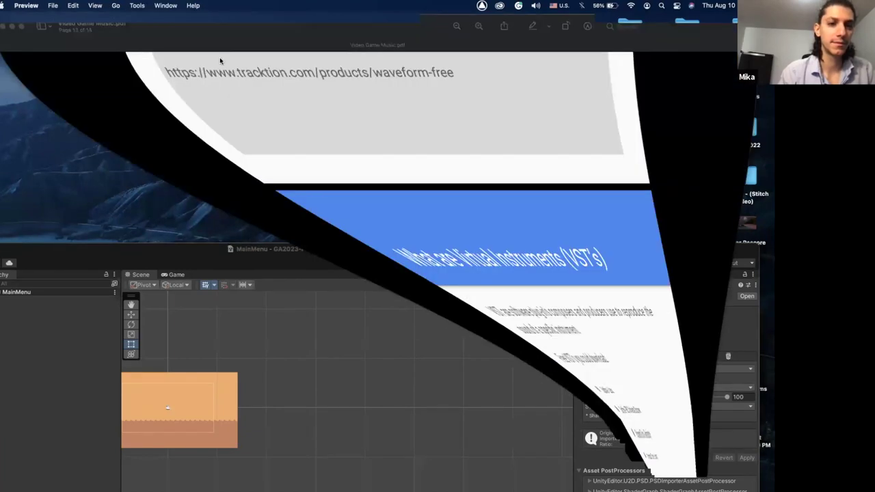
scroll(217, 354, down, 10)
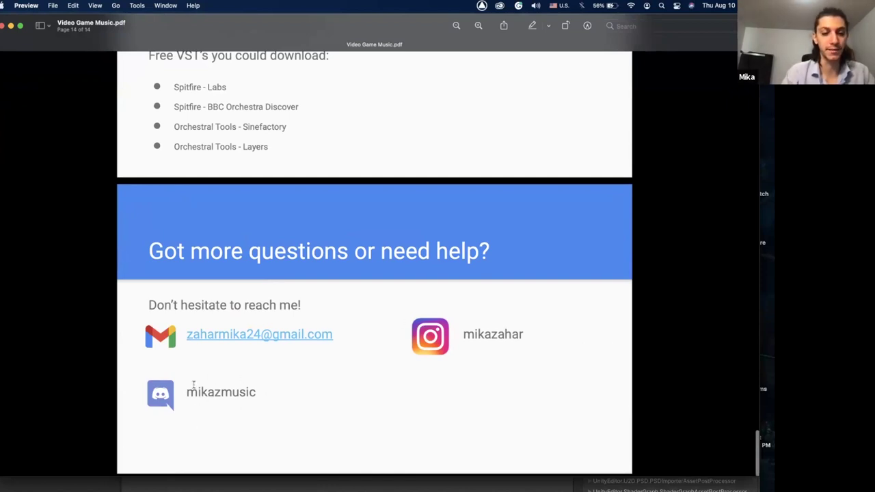
mouse_move(666, 488)
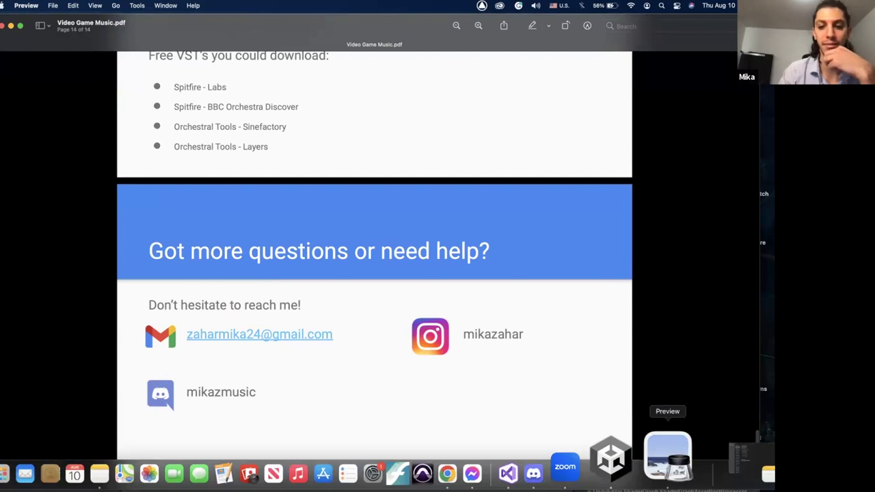